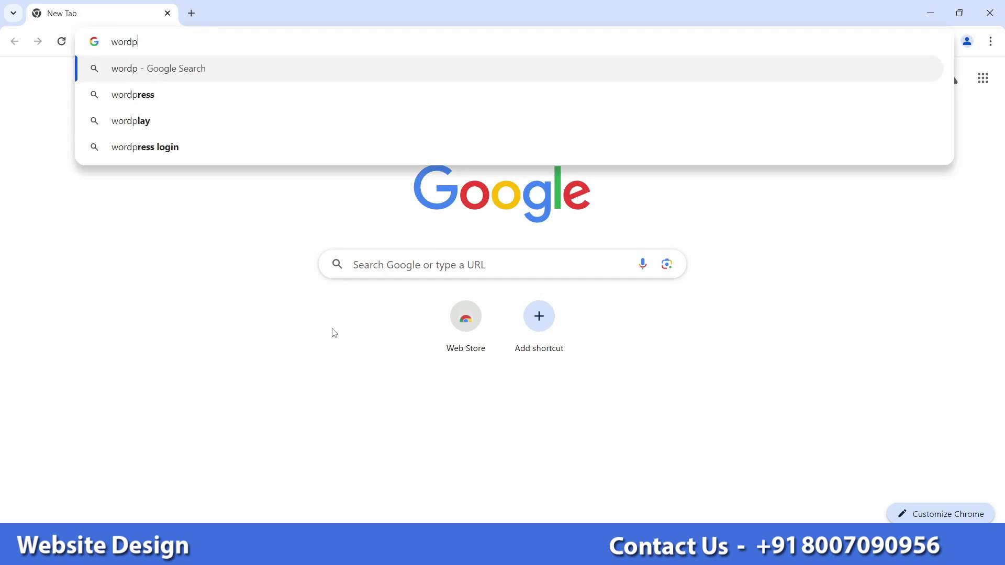
Step: Search 'wordpress download' and download WordPress 6.5.2 from the WordPress.org download page
text(w)
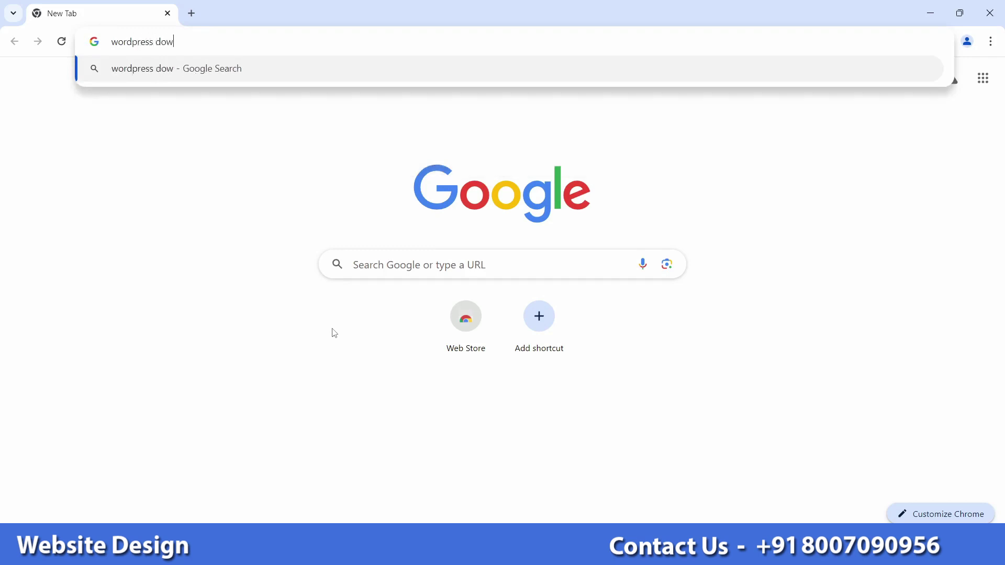
click(180, 105)
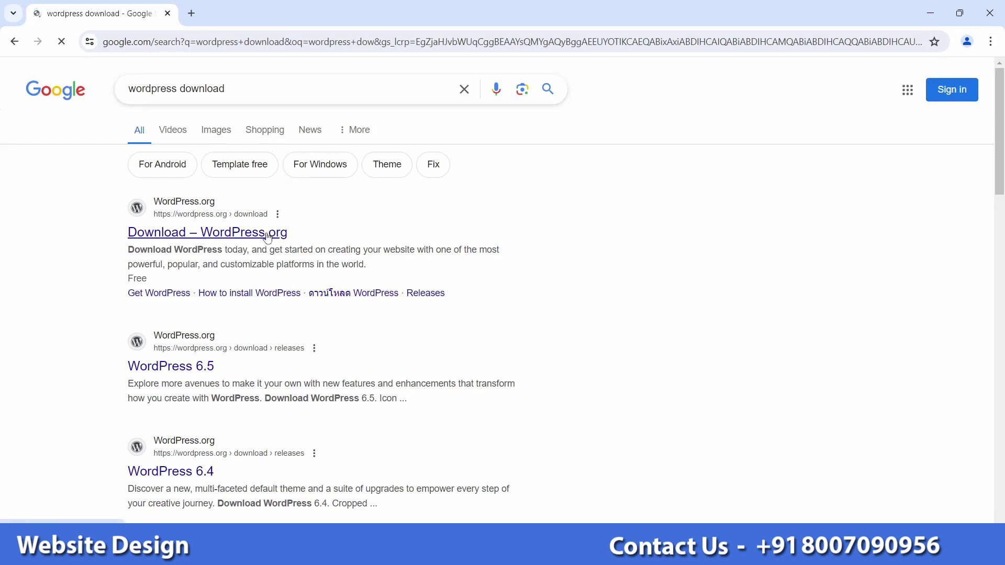
click(269, 236)
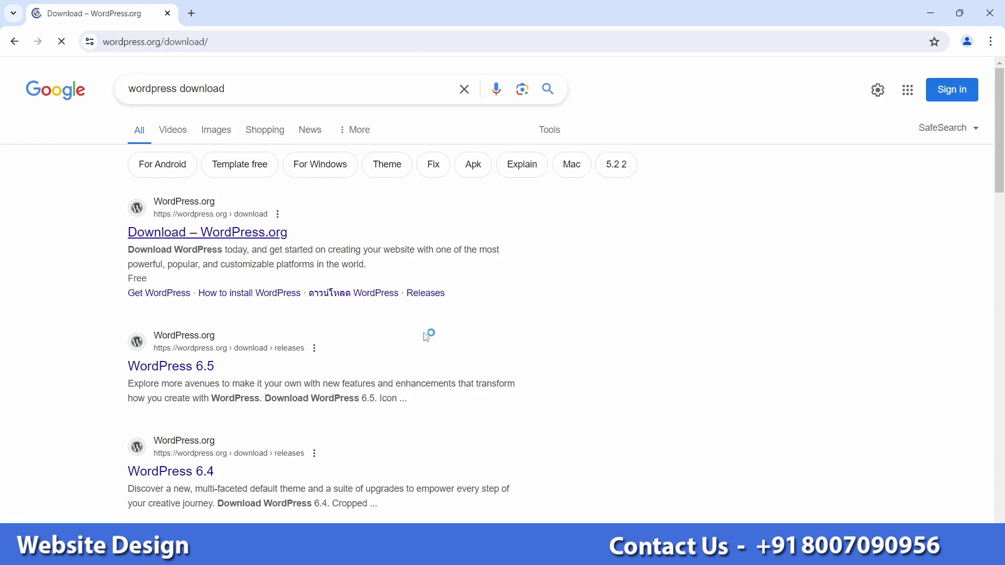
scroll(249, 358, down, 3)
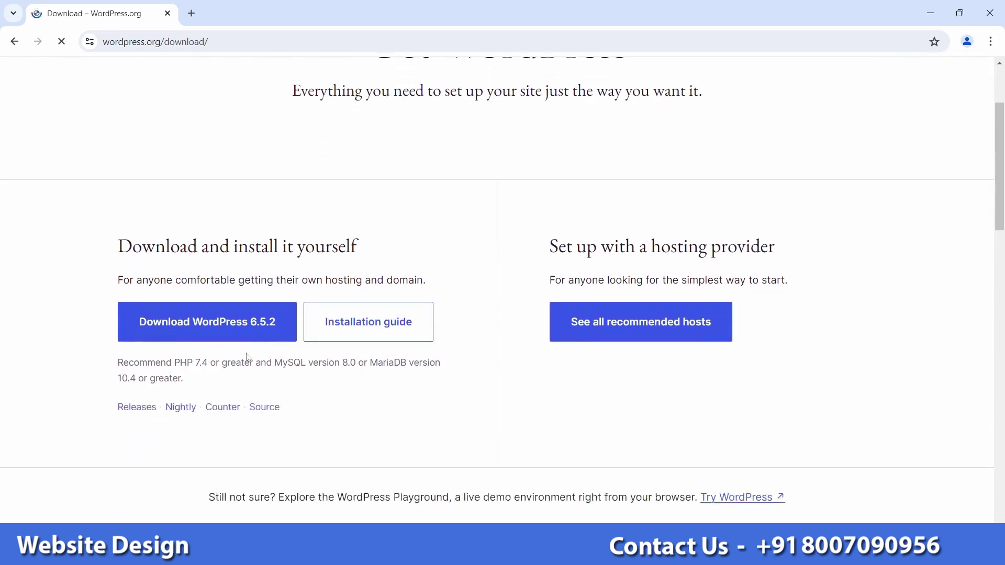
click(204, 328)
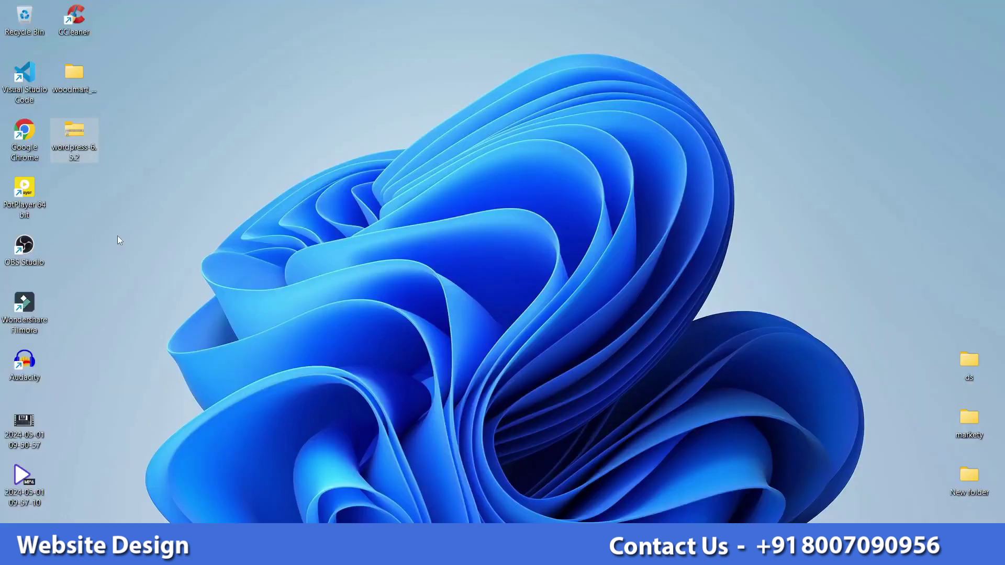
Step: Copy the WordPress 6.5.2 zip from the desktop into C:\xampp\htdocs
right_click(87, 155)
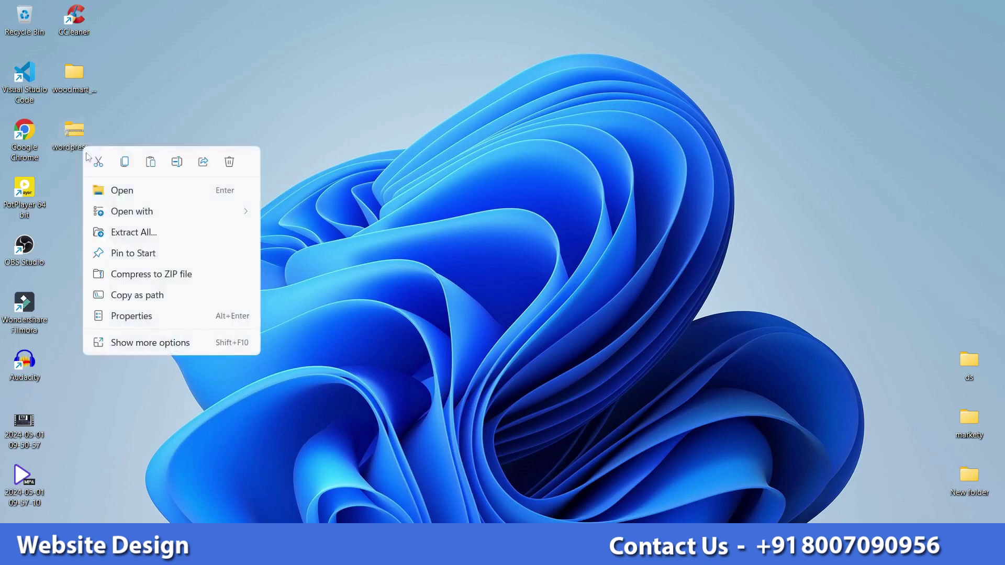
click(125, 161)
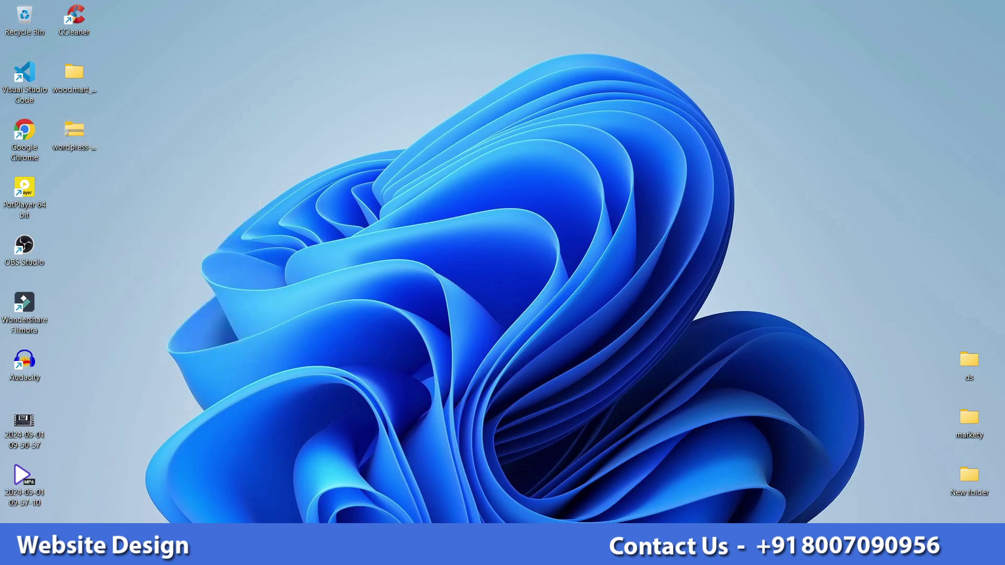
key(super+e)
click(239, 403)
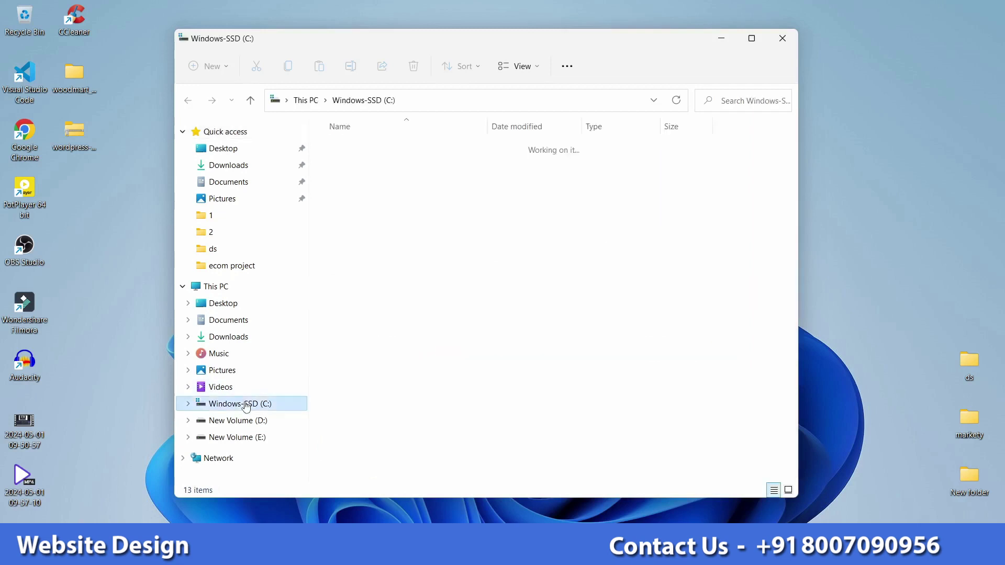
double_click(356, 409)
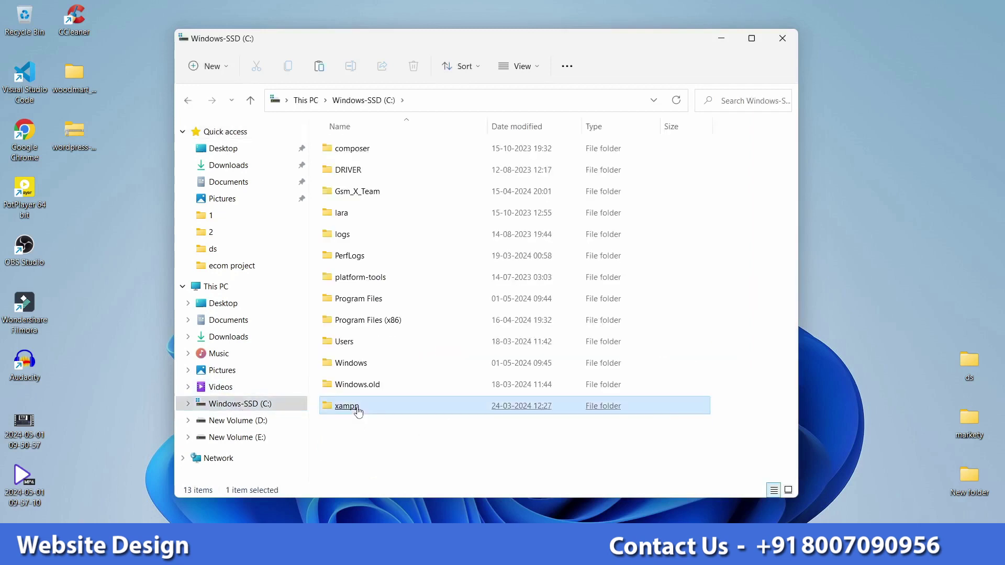
click(356, 408)
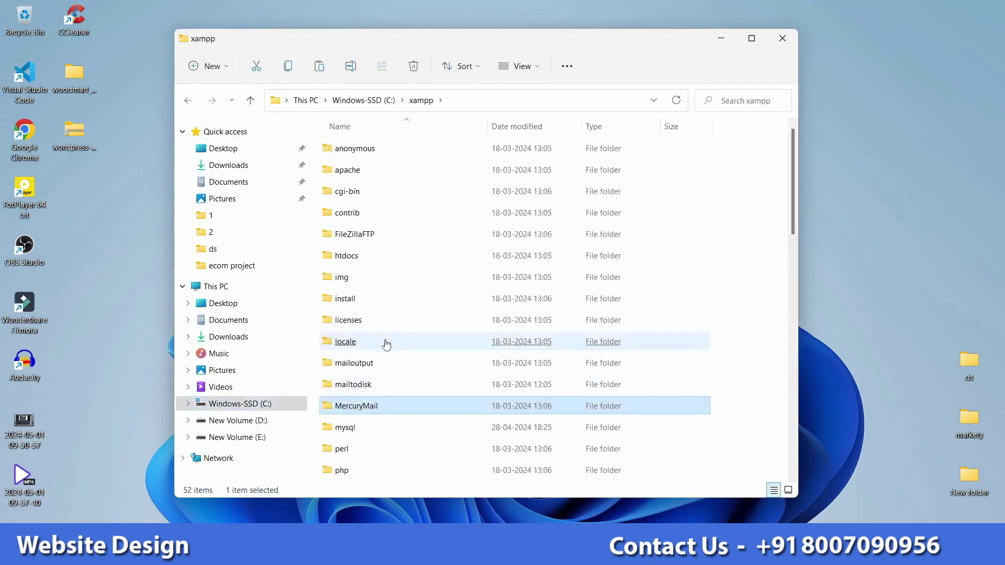
double_click(347, 256)
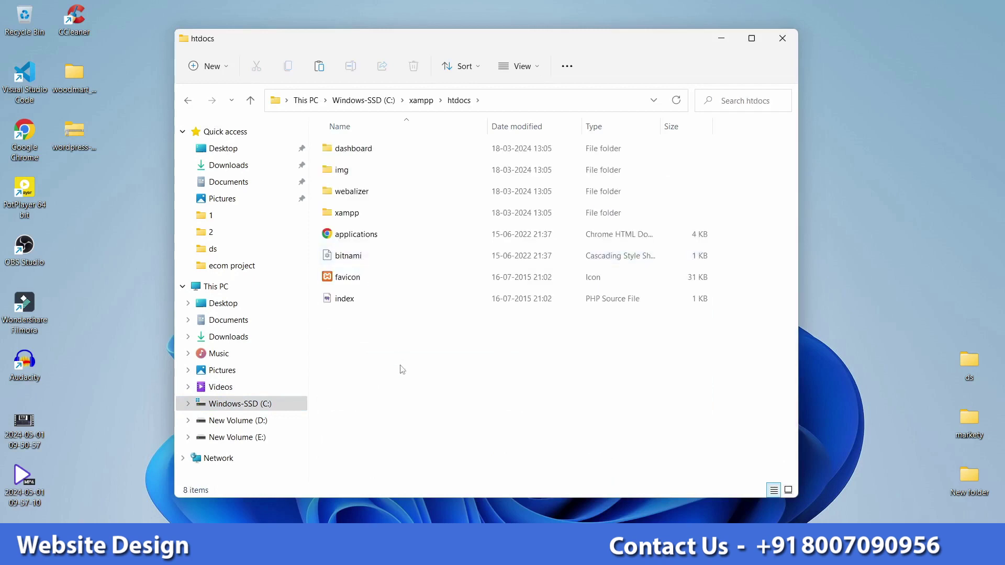
key(ctrl+v)
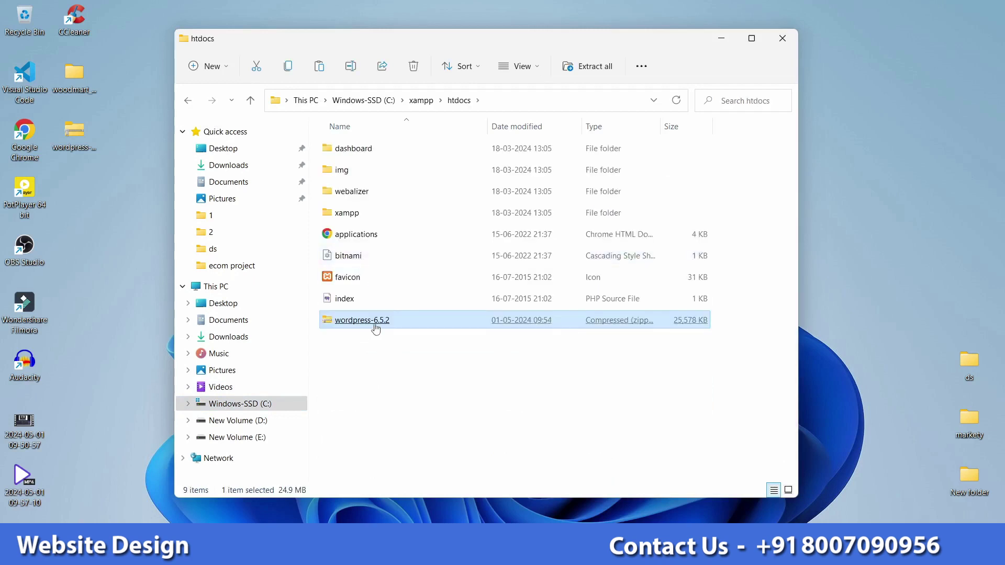
Step: Extract the wordpress-6.5.2 zip into htdocs with 7-Zip
right_click(388, 321)
click(436, 312)
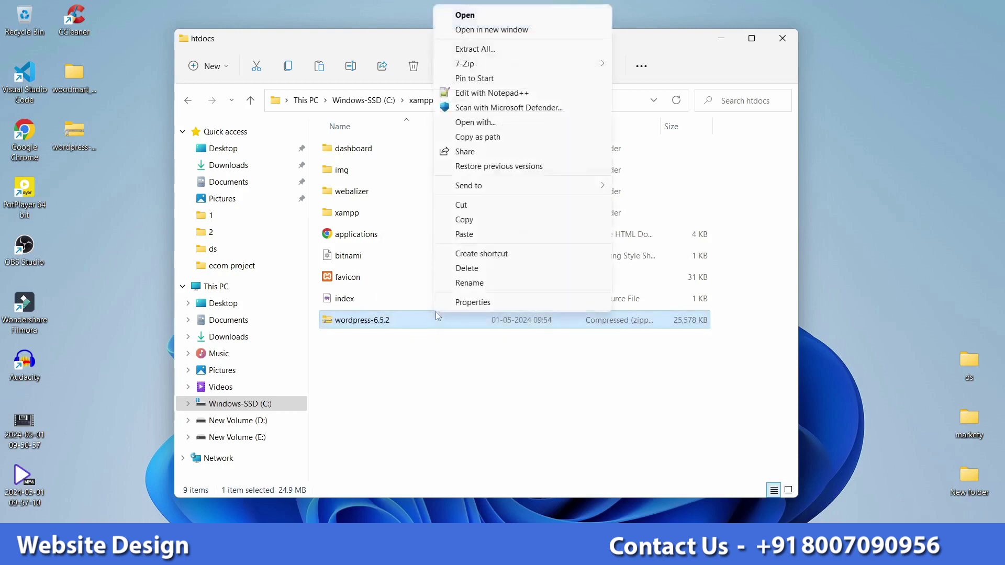
mouse_move(581, 64)
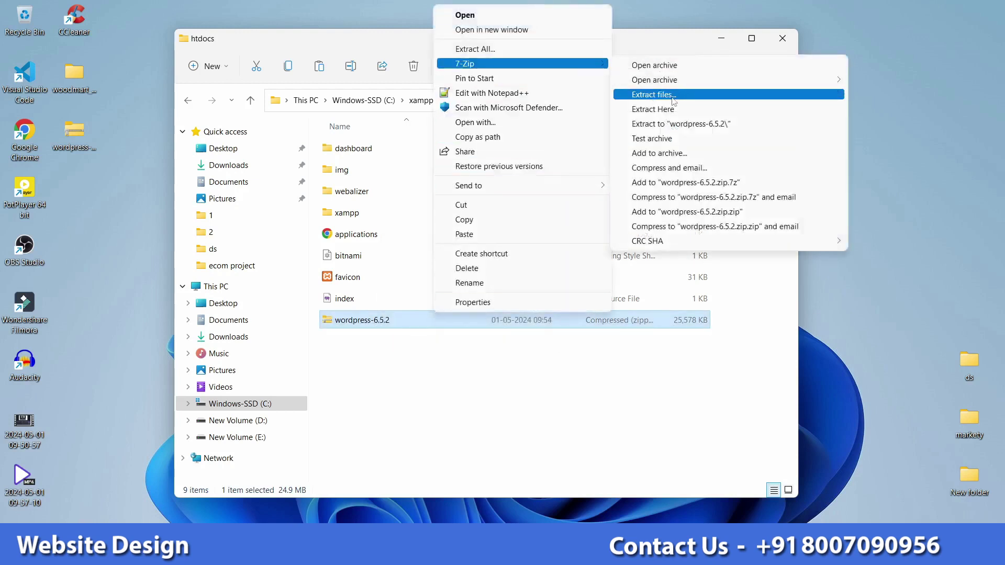
click(652, 95)
click(507, 352)
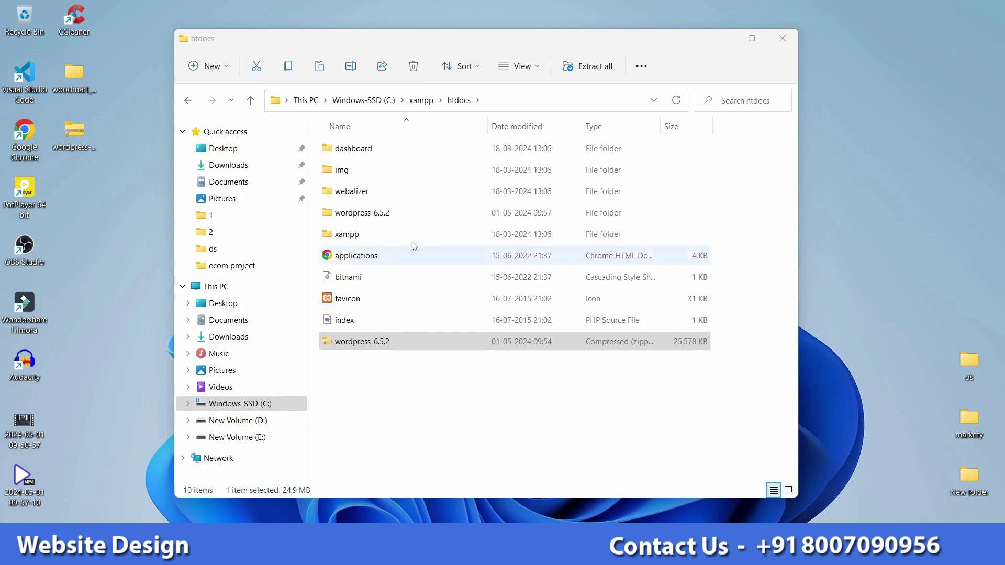
Step: Rename the extracted wordpress-6.5.2 folder to 'wordpress'
double_click(401, 216)
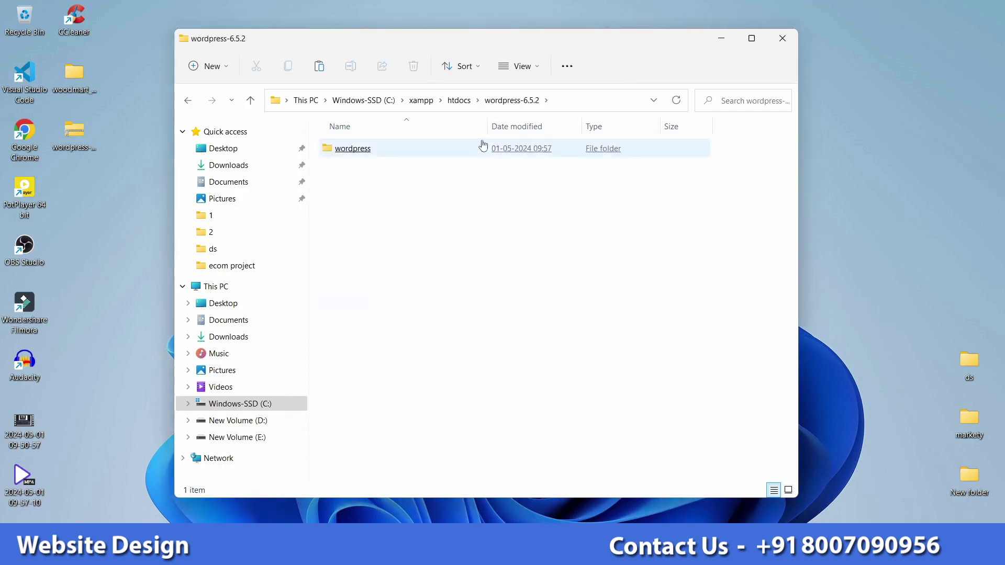
click(459, 100)
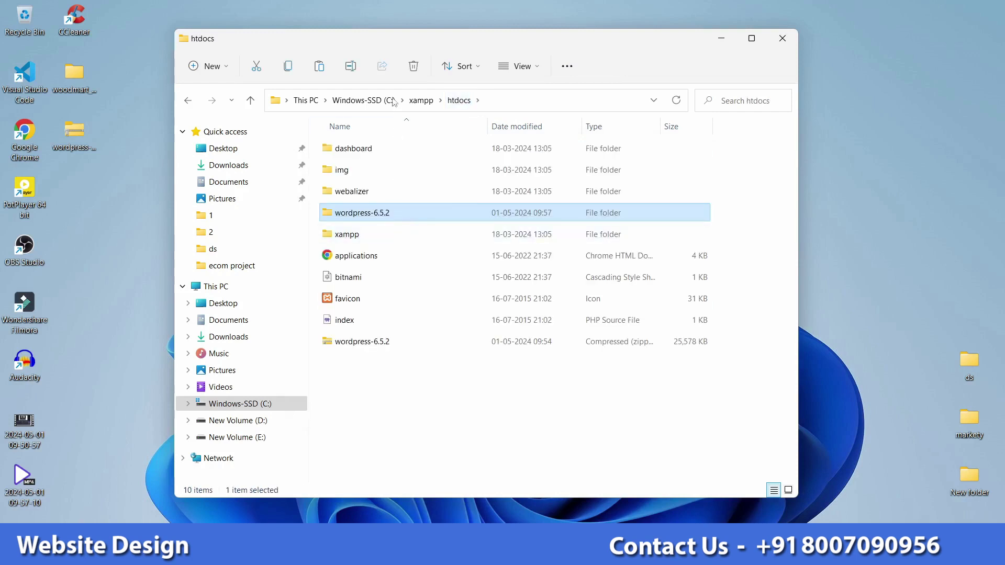
click(351, 66)
key(End)
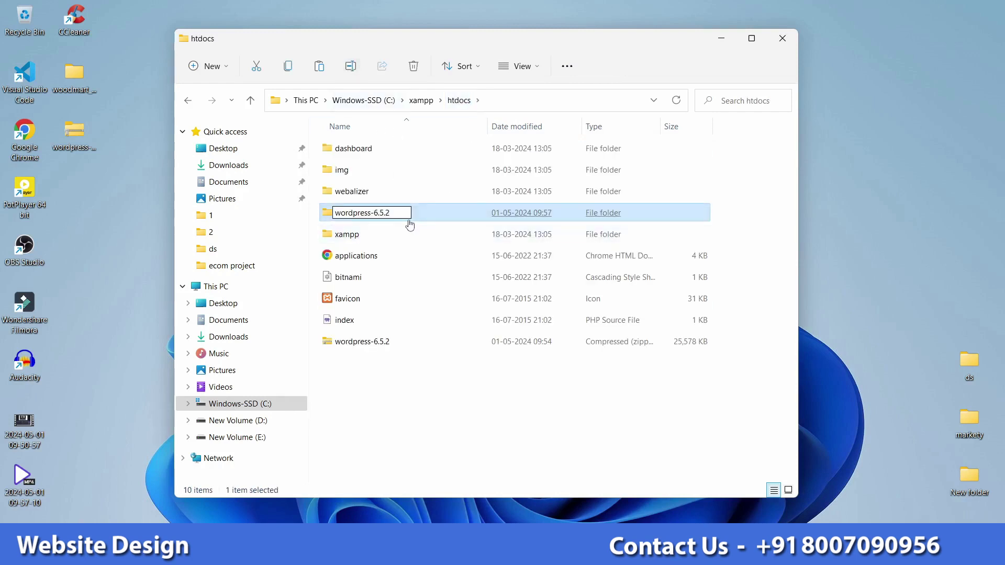
key(BackSpace)
key(BackSpace)
key(BackSpace)
key(BackSpace)
key(BackSpace)
key(BackSpace)
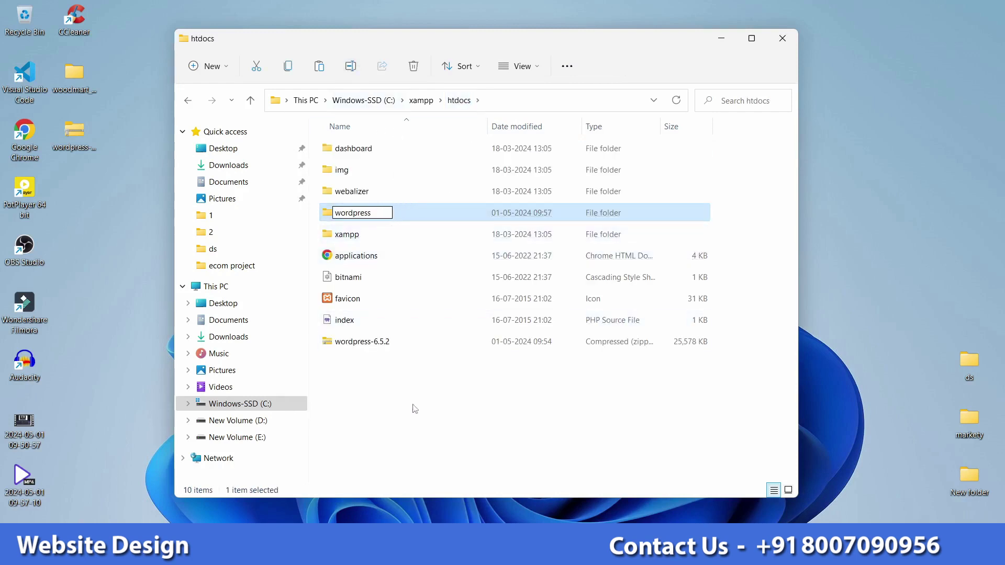
click(416, 408)
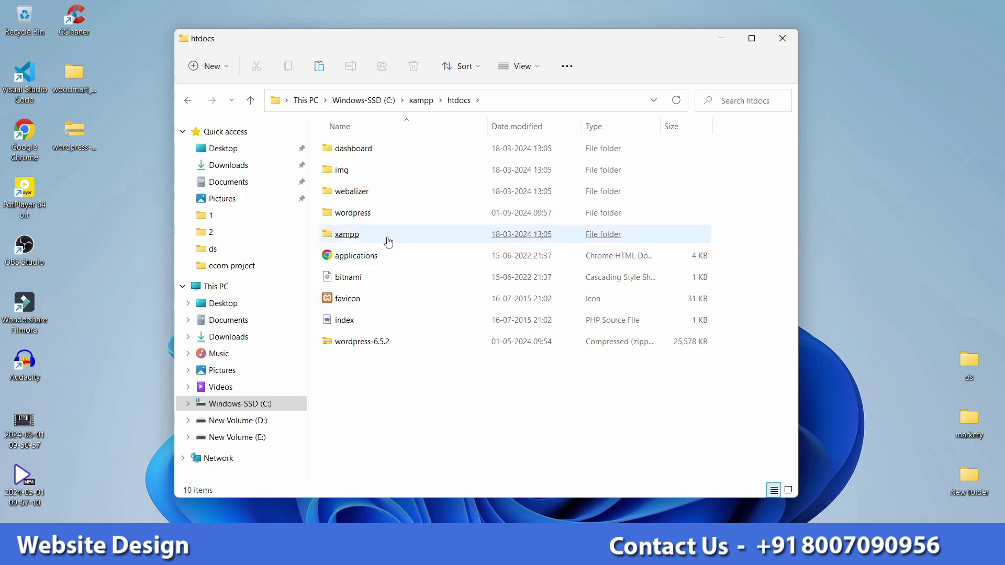
Step: Move the 19 WordPress files up into the outer wordpress folder and delete the empty inner folder
double_click(375, 219)
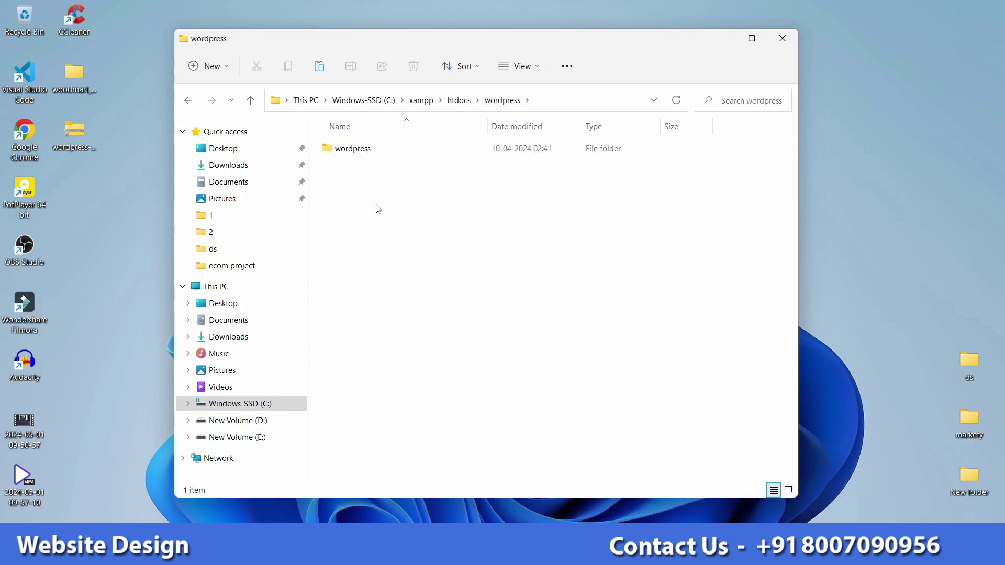
double_click(373, 152)
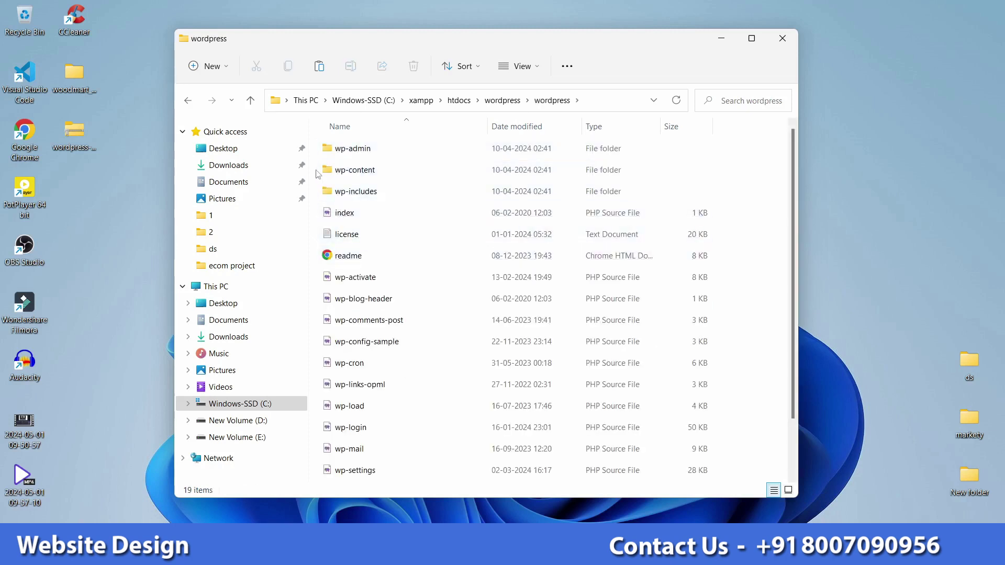
key(ctrl+a)
click(501, 100)
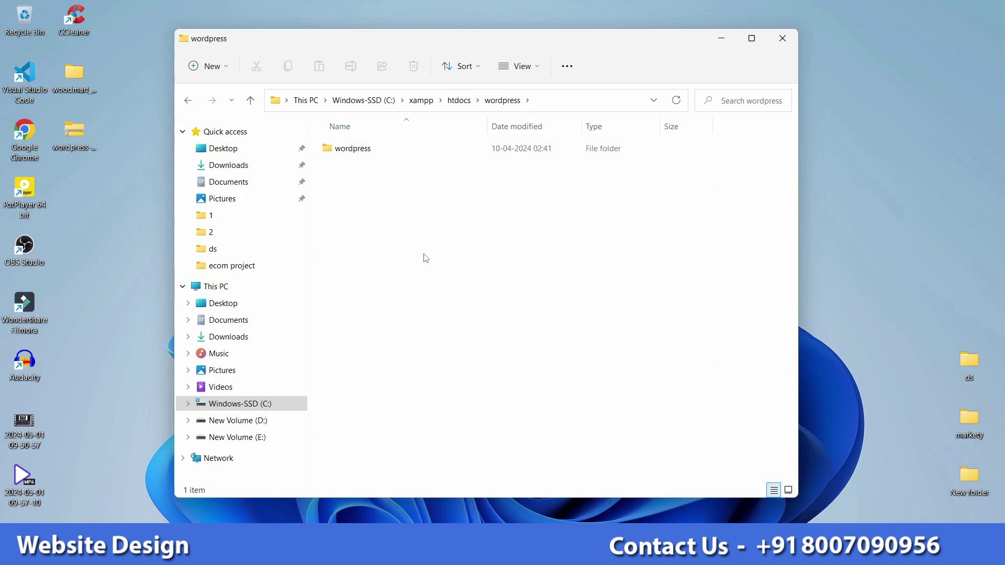
key(ctrl+v)
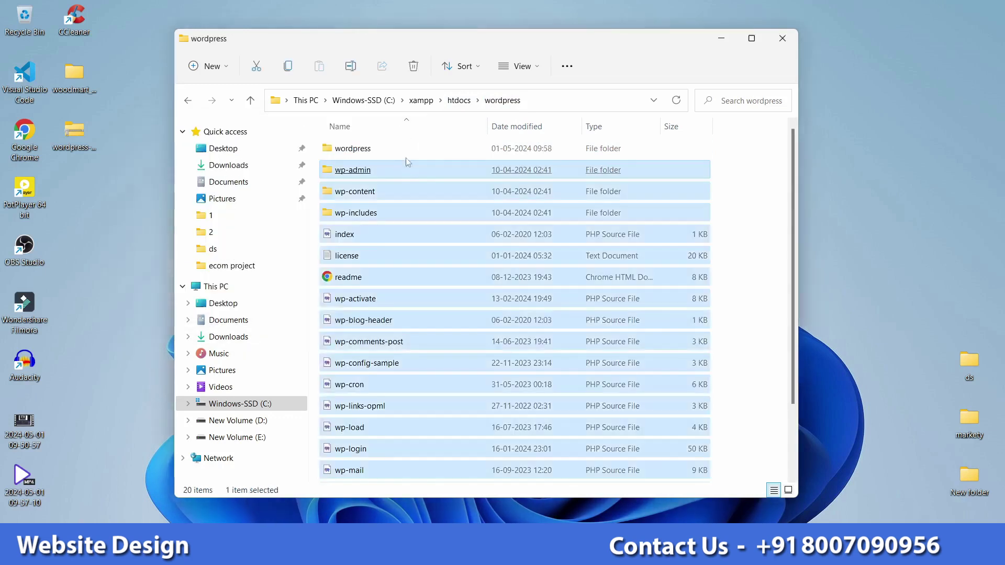
click(407, 153)
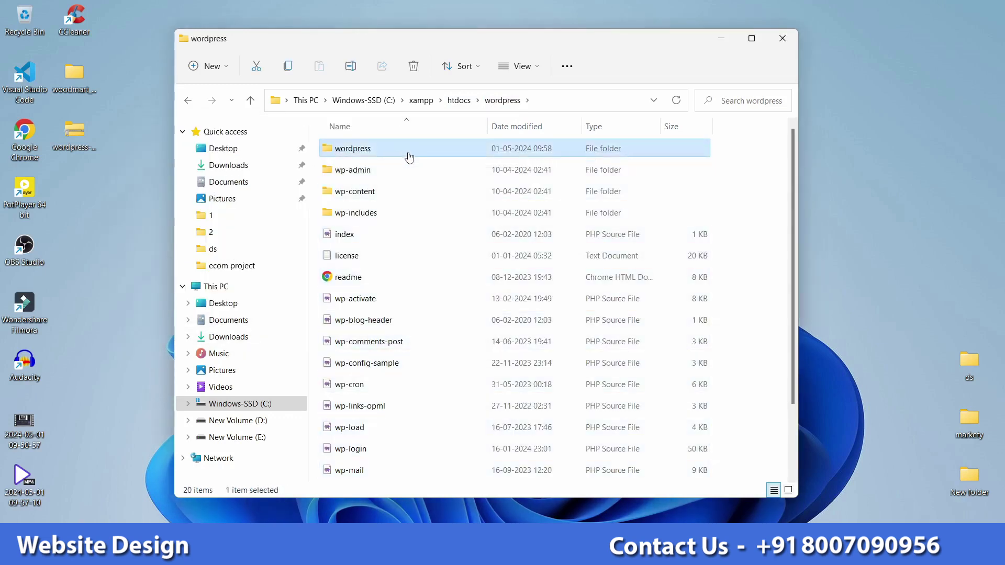
key(Delete)
Step: Check the wordpress folder's contents, then minimize File Explorer
click(460, 100)
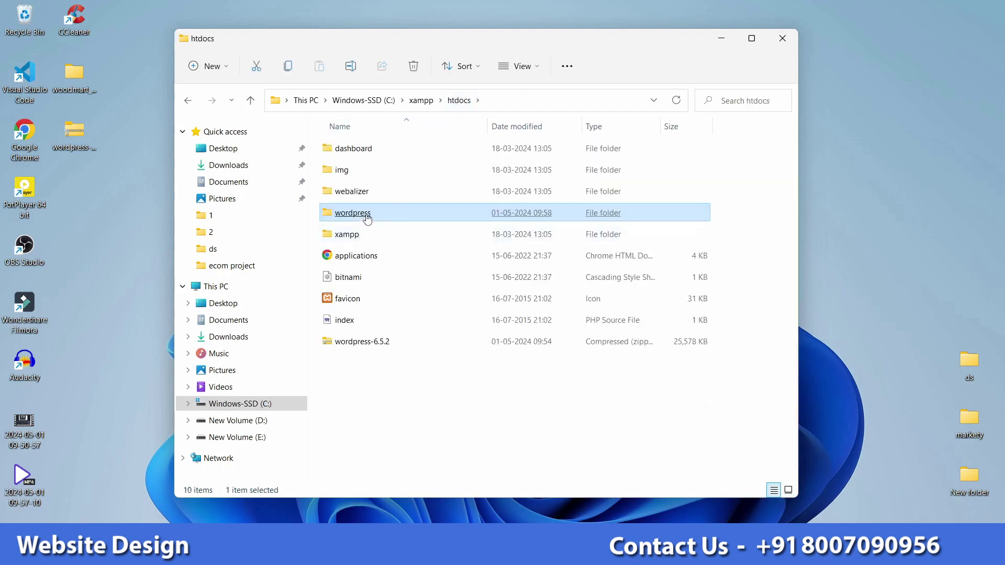
double_click(388, 214)
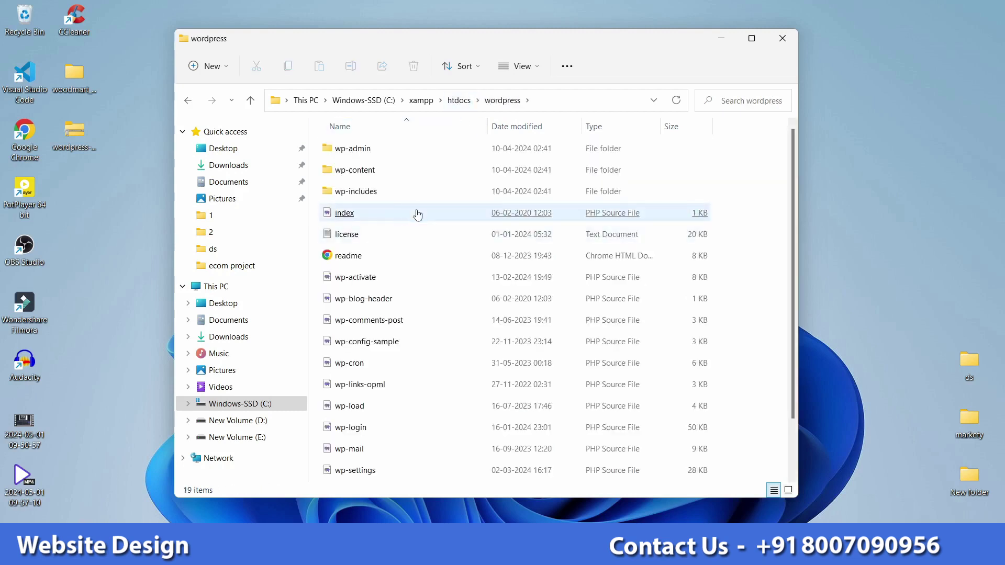
click(422, 240)
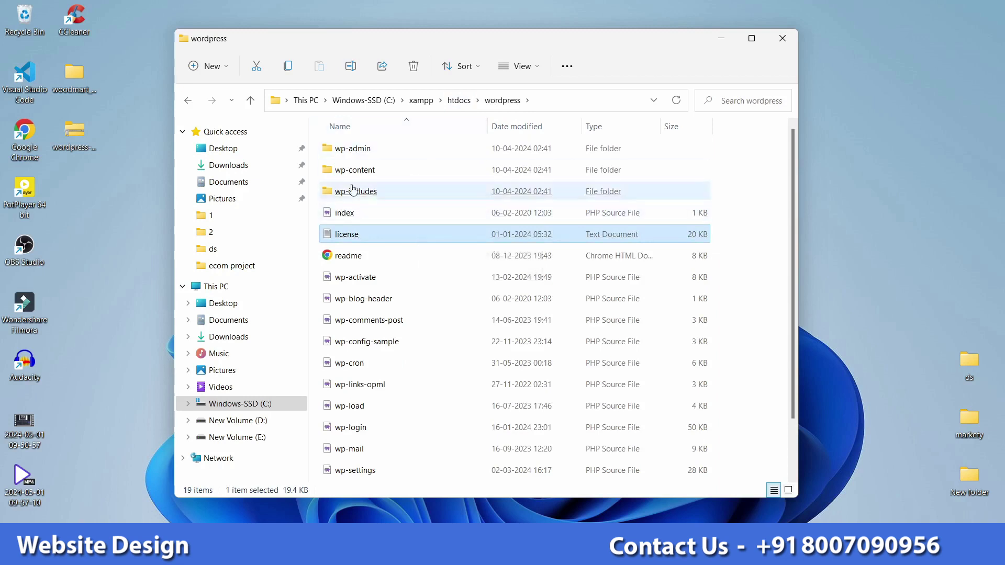
click(459, 100)
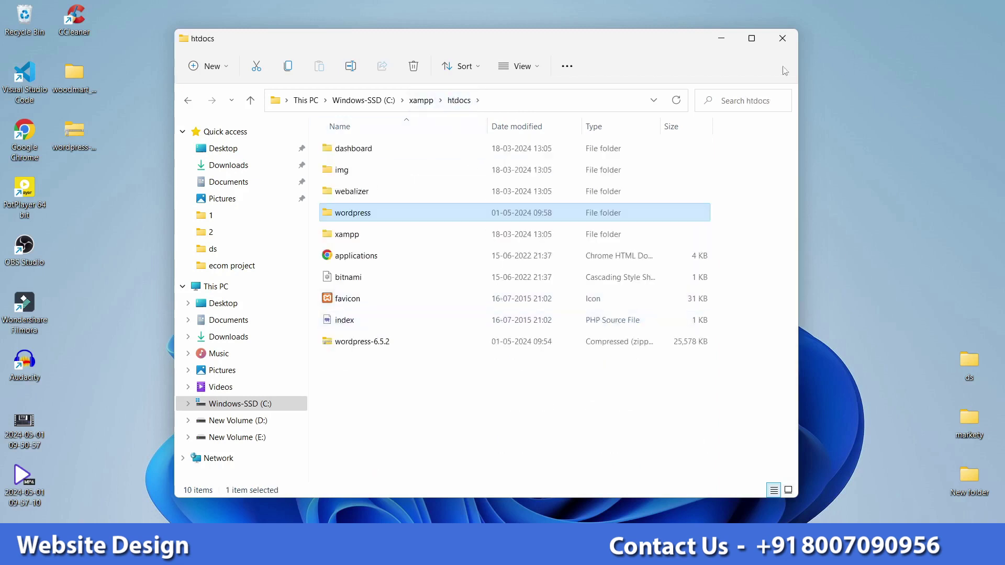
click(721, 39)
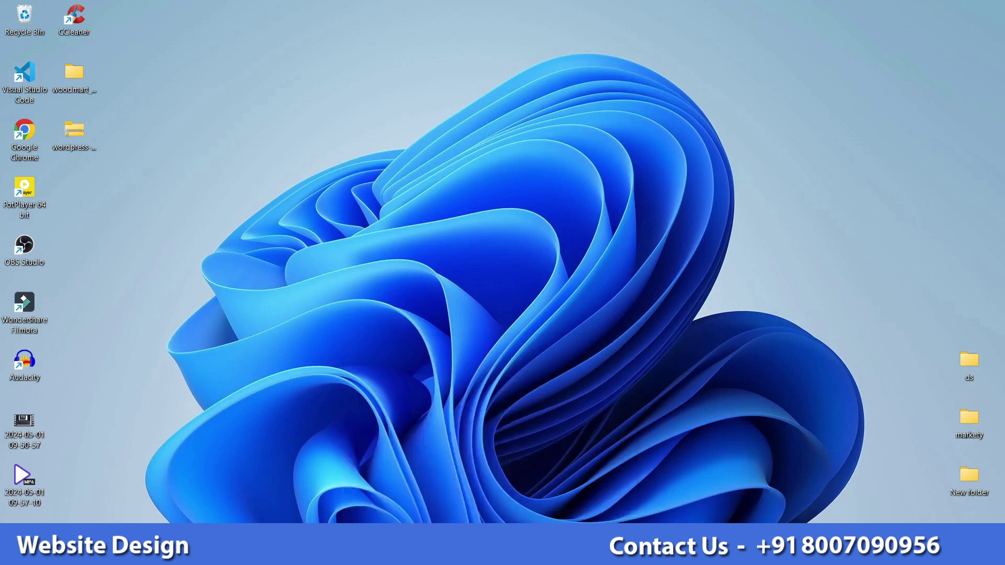
Step: Launch XAMPP Control Panel, start Apache and MySQL, and minimize the panel
key(super+s)
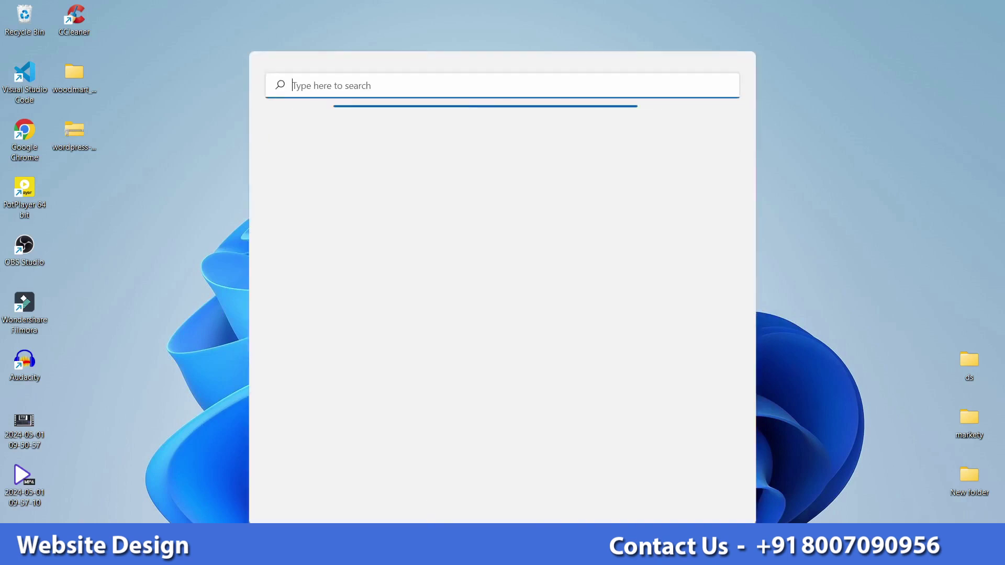
text(x)
click(401, 193)
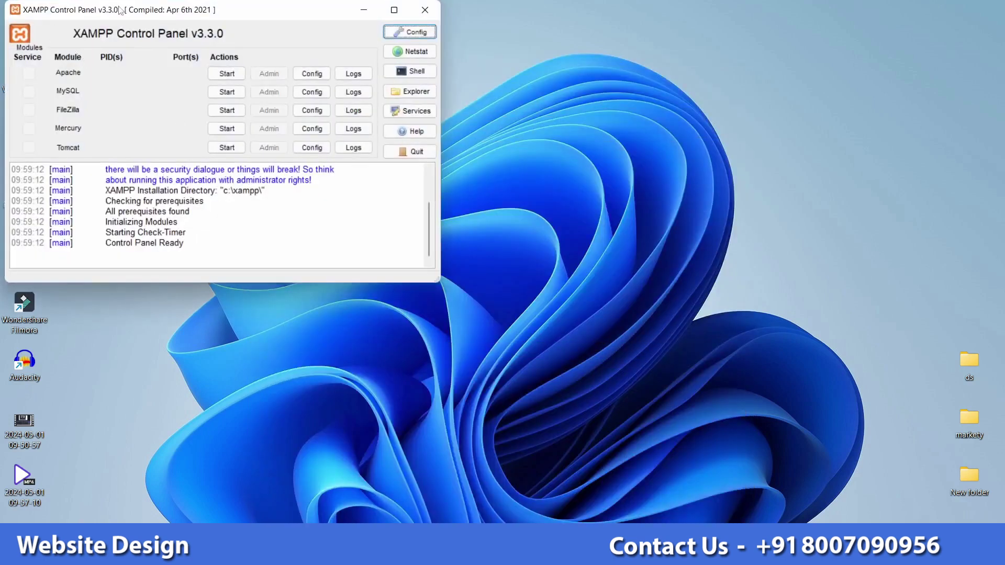
drag(121, 11, 401, 79)
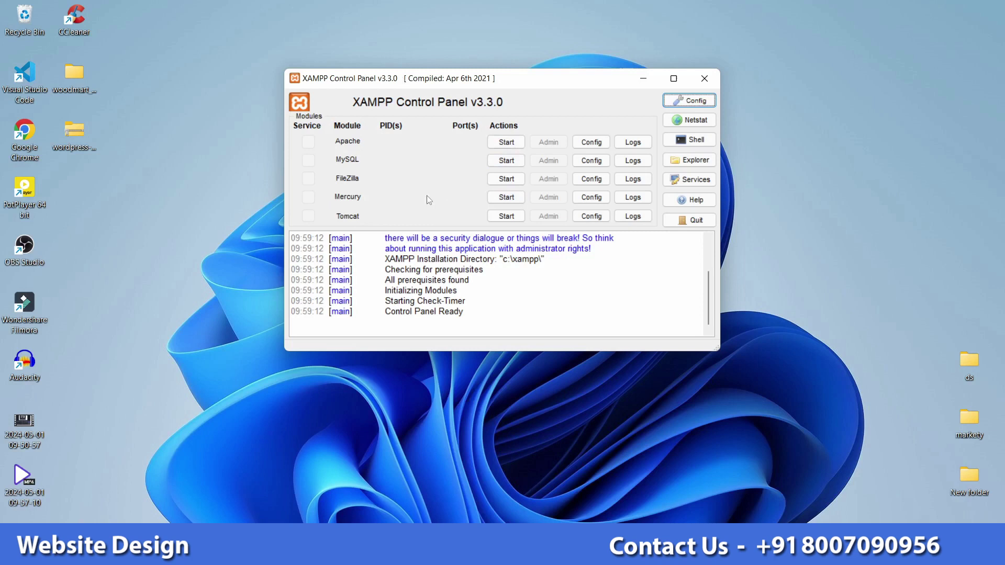
click(517, 143)
click(506, 160)
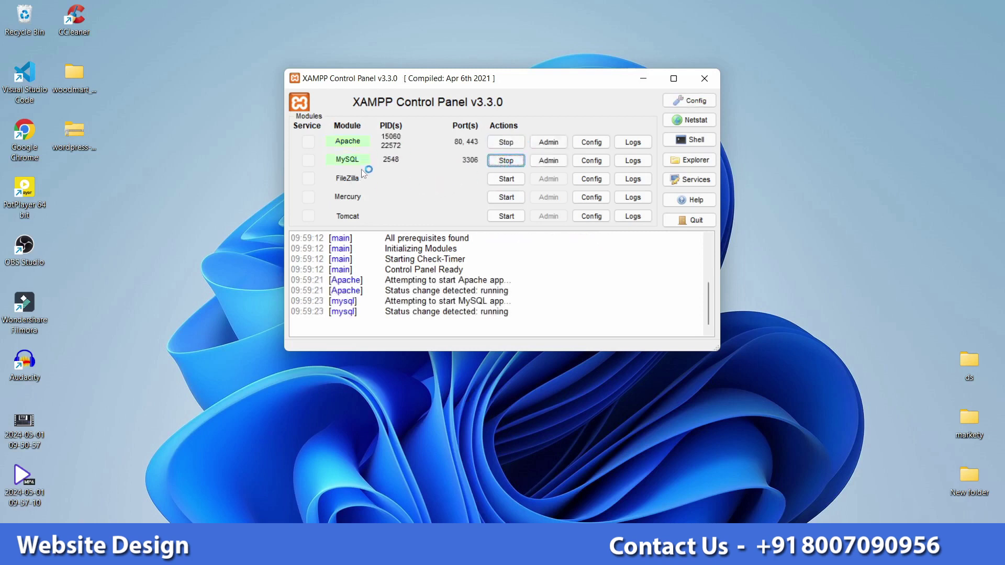
click(644, 79)
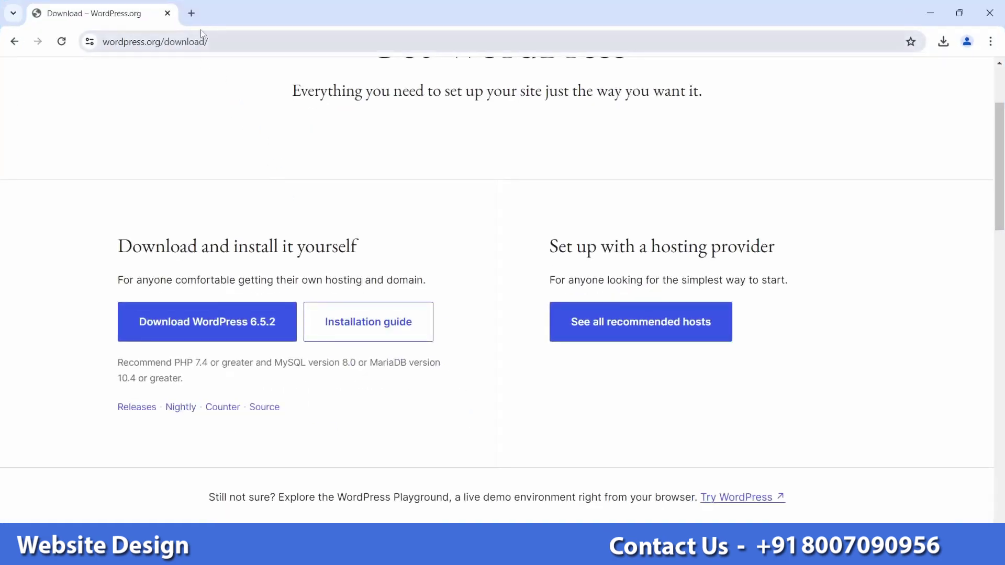
Step: Close the WordPress.org tab and load localhost/wordpress in Chrome
click(187, 14)
click(176, 15)
click(167, 13)
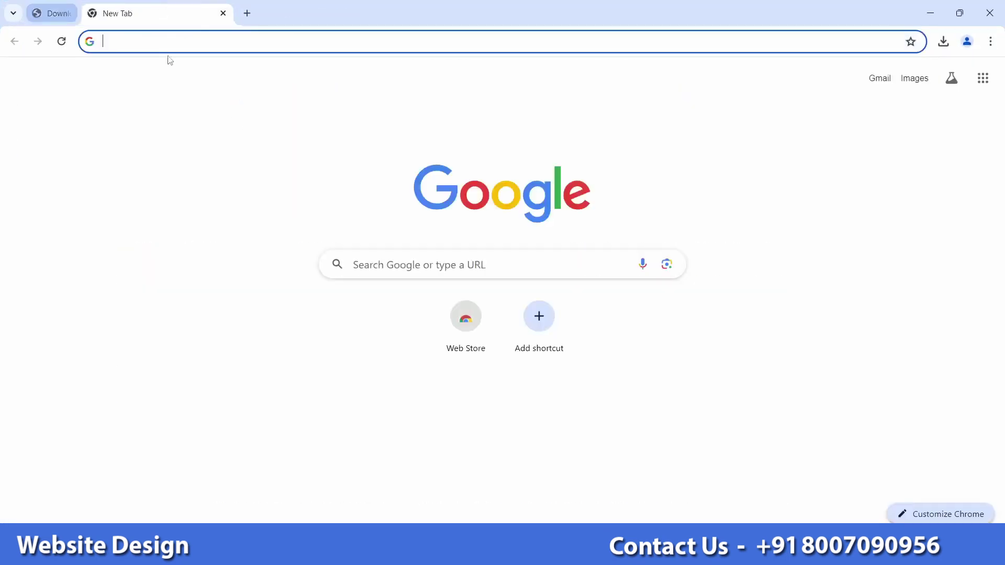
text(lo)
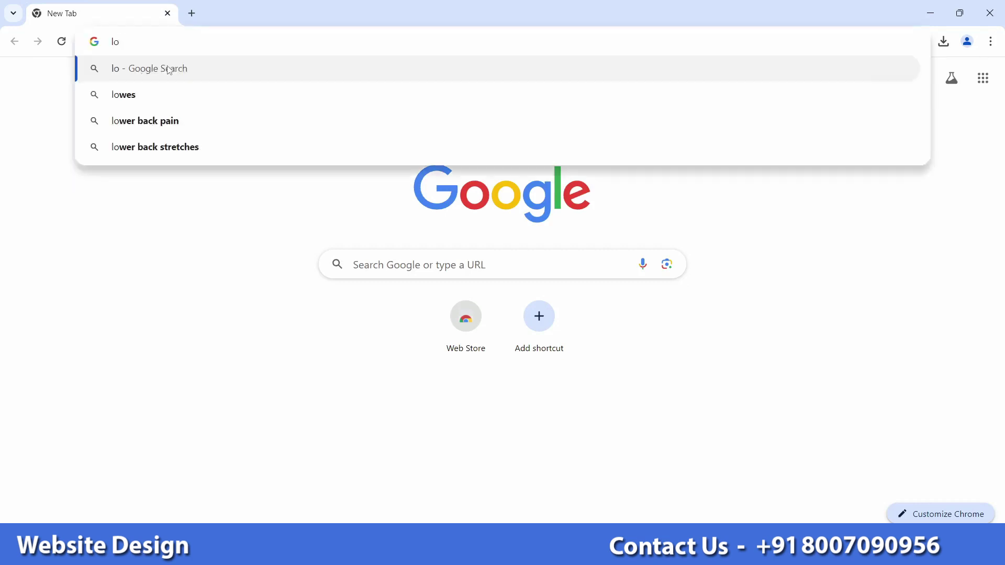
text(calhost)
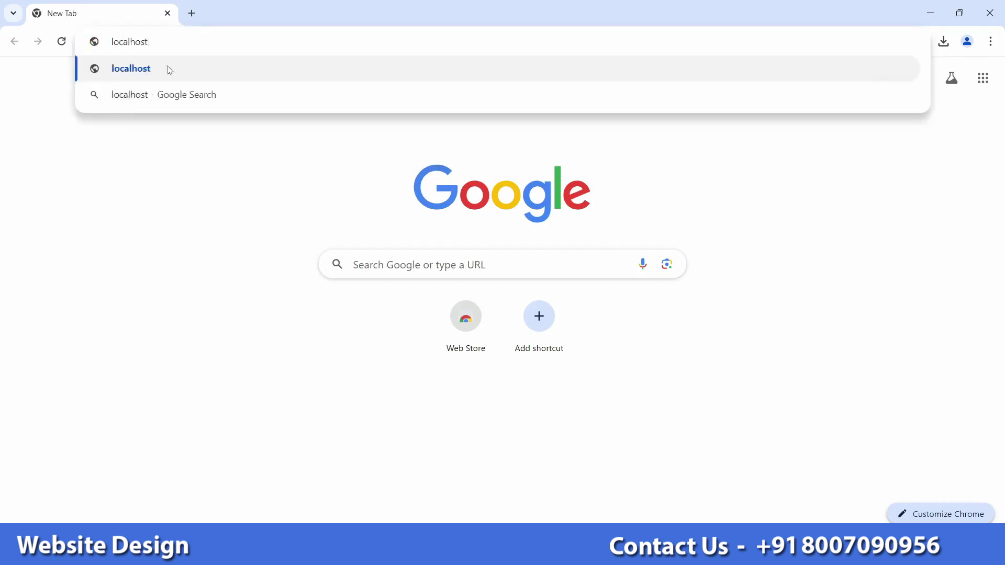
text(/wo)
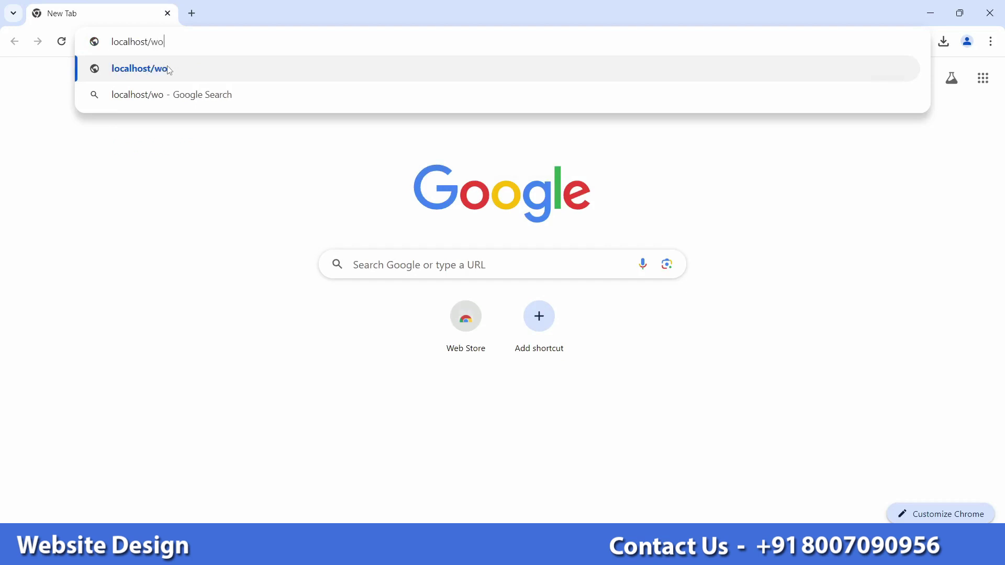
text(rdpress)
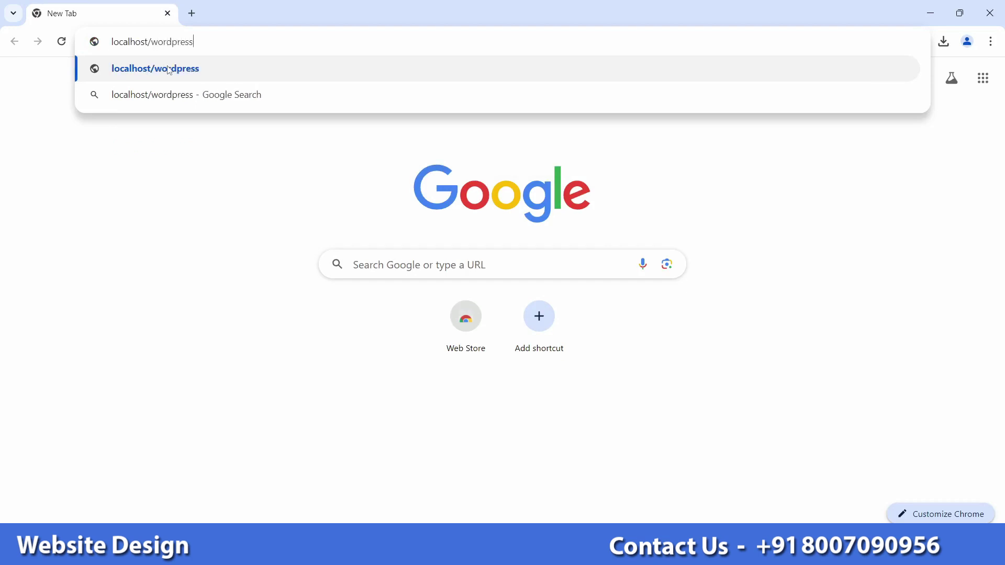
key(Return)
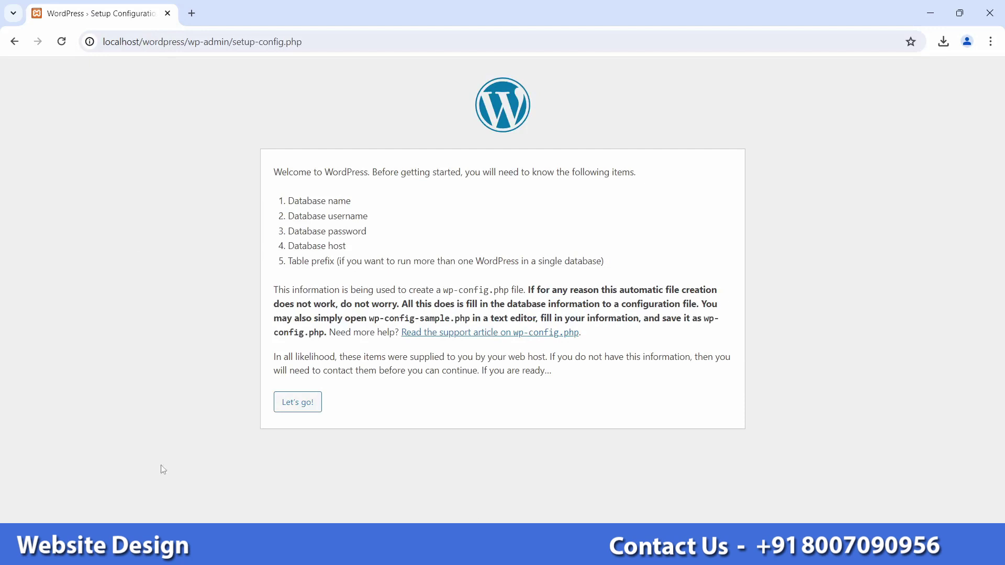
Step: Choose "Let's go!" to reach the database details form, then open a blank tab
click(305, 411)
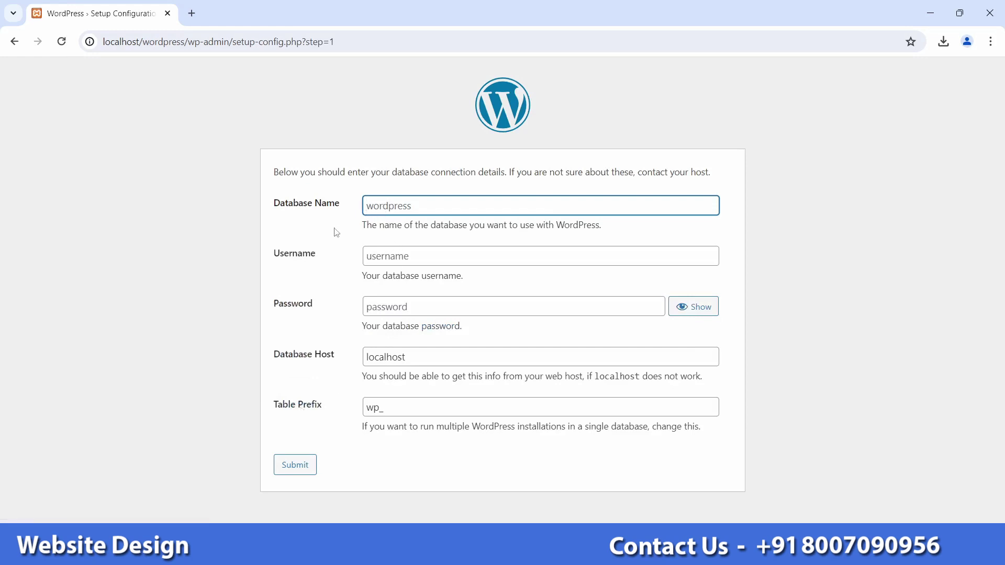
click(191, 13)
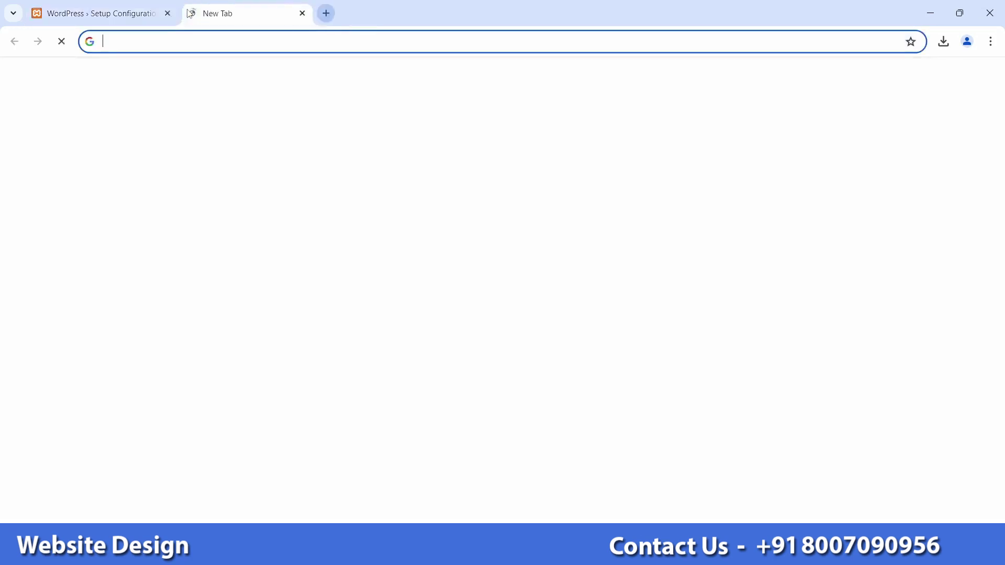
Step: Open localhost/phpmyadmin in the new tab
text(lo)
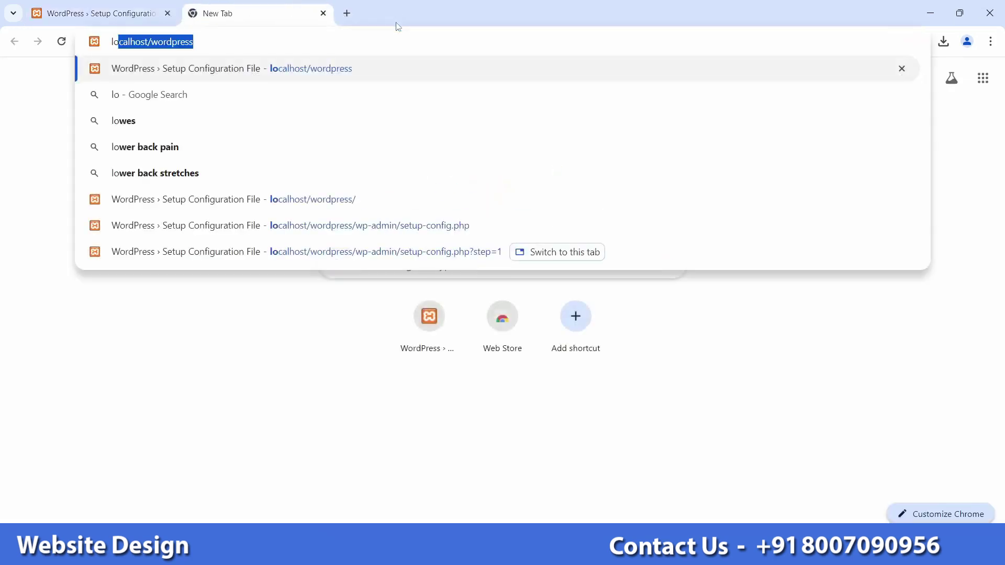
key(Right)
key(BackSpace)
key(BackSpace)
key(BackSpace)
key(BackSpace)
key(BackSpace)
key(BackSpace)
key(BackSpace)
key(BackSpace)
key(BackSpace)
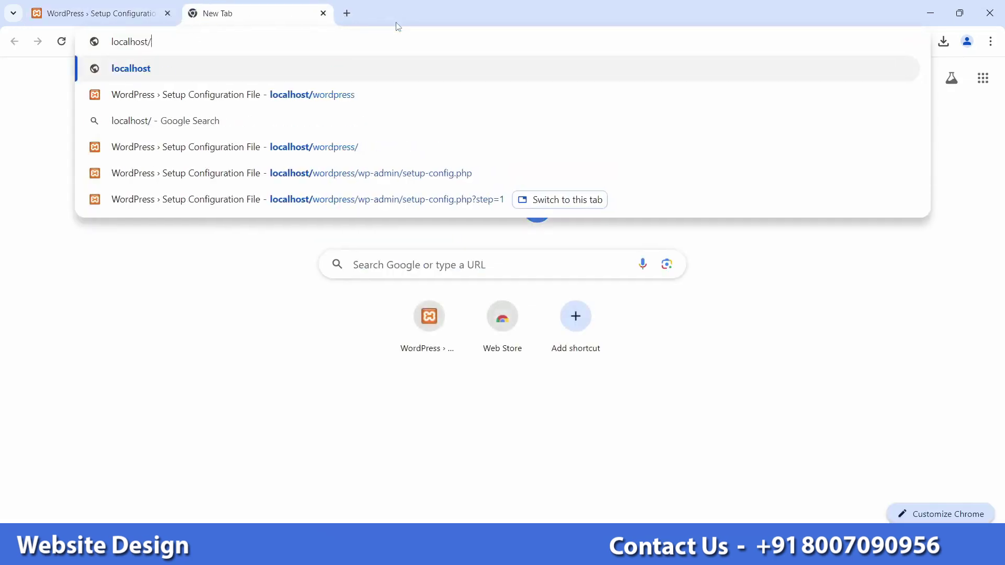
text(php)
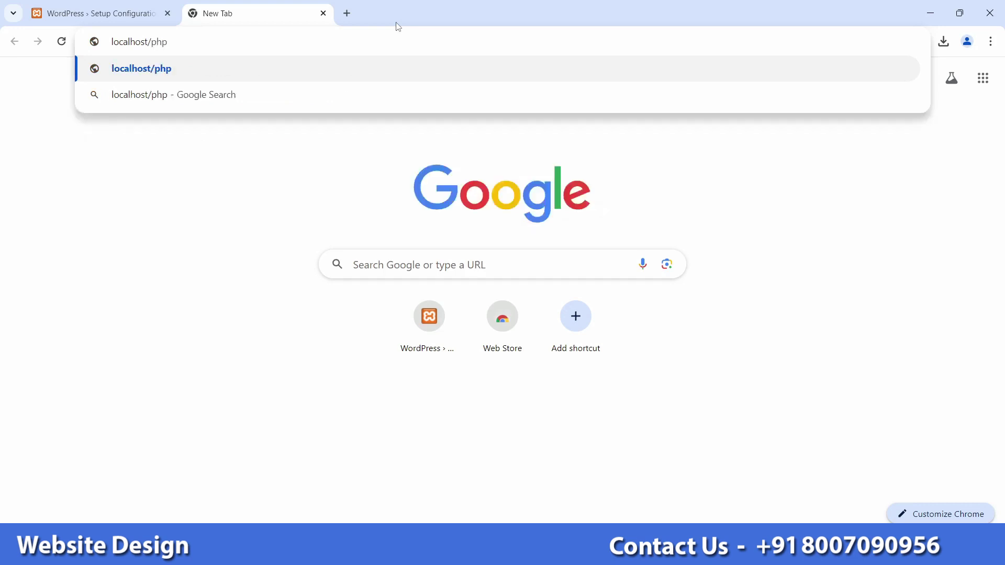
text(myadmin)
key(Return)
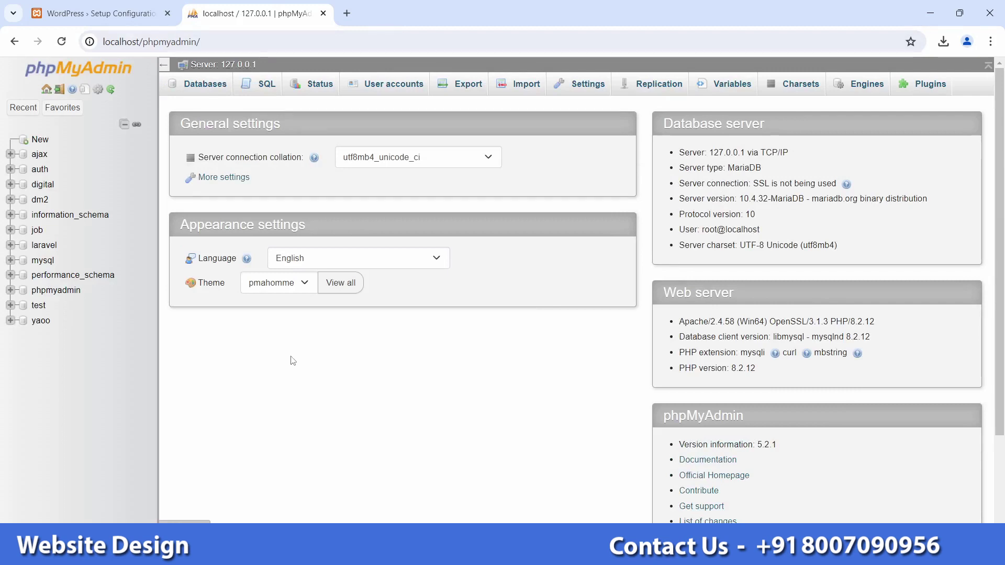
Step: Create a new database named mark, then return to the WordPress setup tab
click(40, 140)
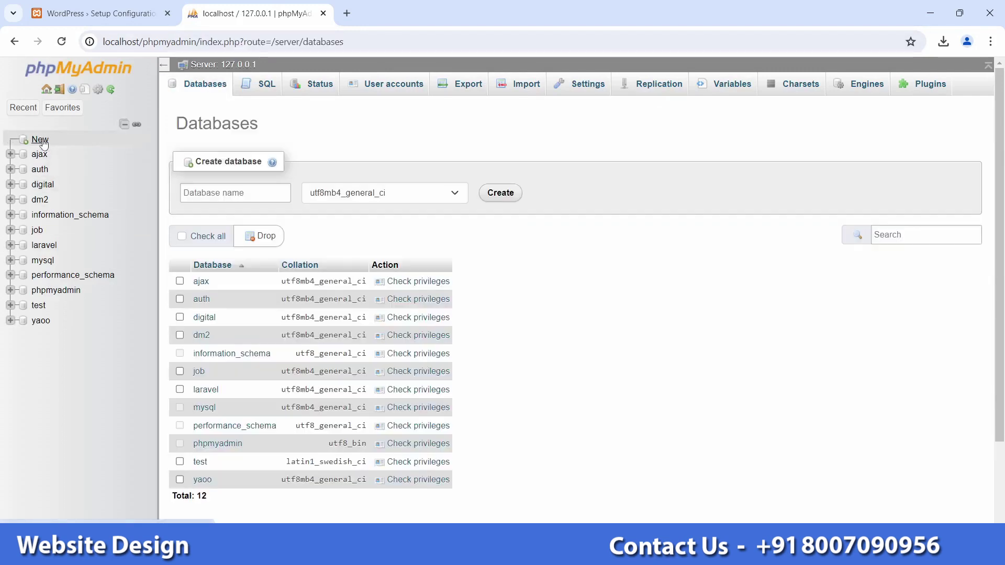
click(233, 194)
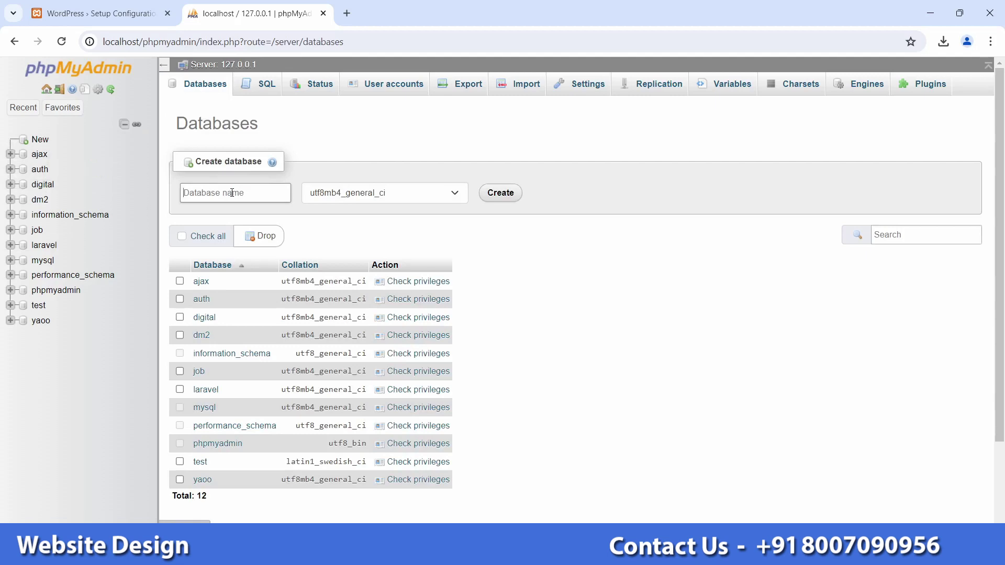
text(mark)
click(498, 193)
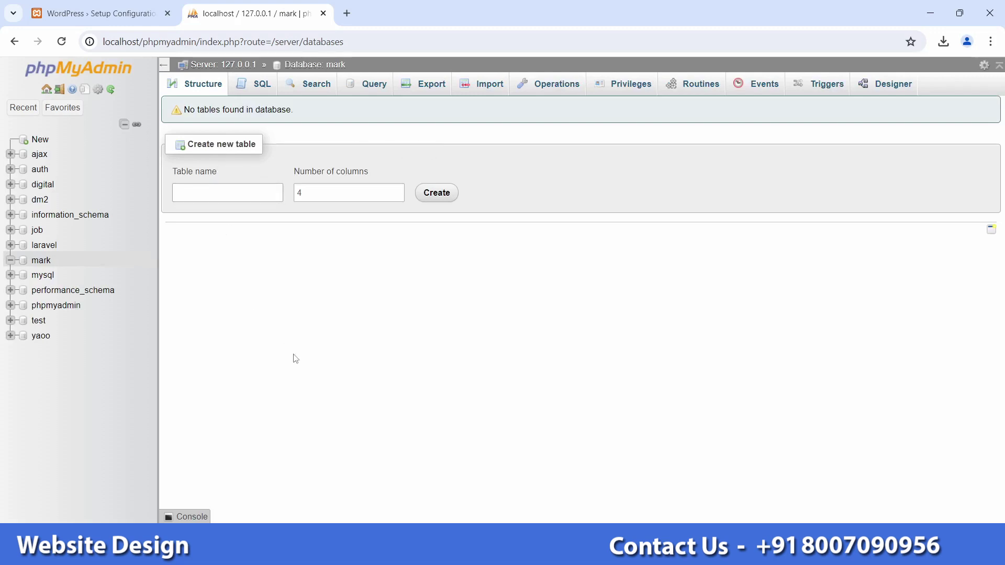
click(115, 10)
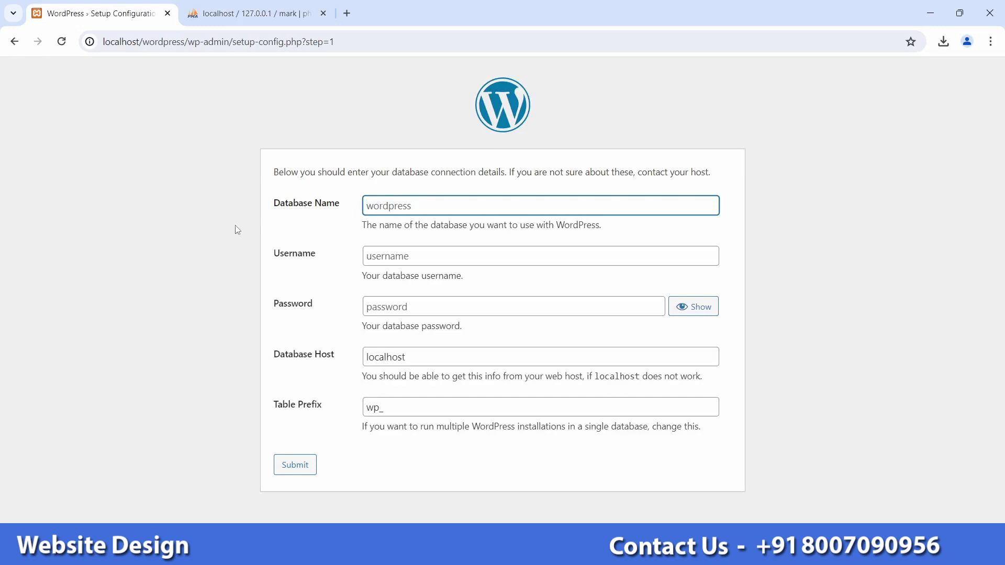
Step: Submit database name mark, username root and host localhost with a blank password
text(mark)
click(413, 260)
text(root)
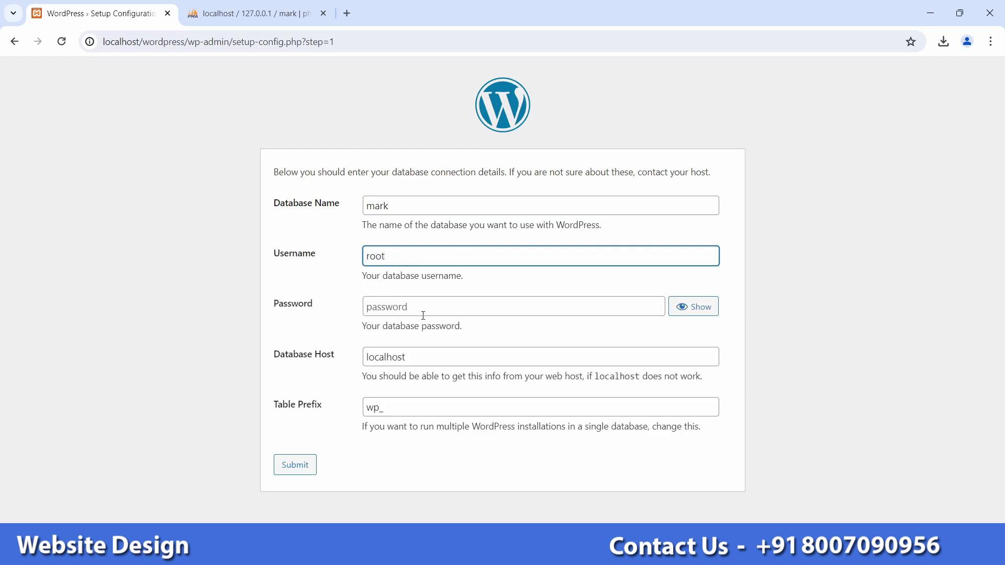
click(435, 356)
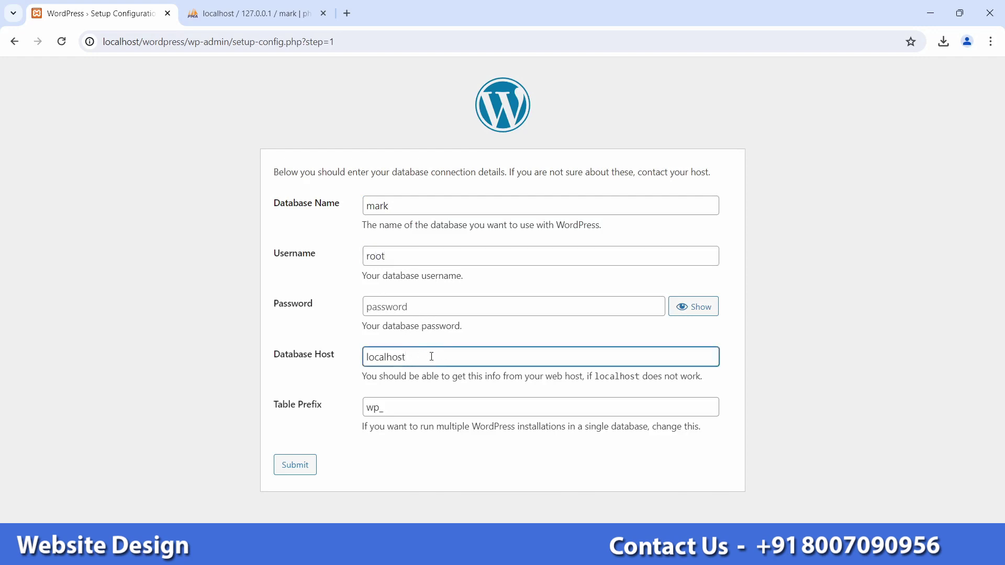
click(403, 449)
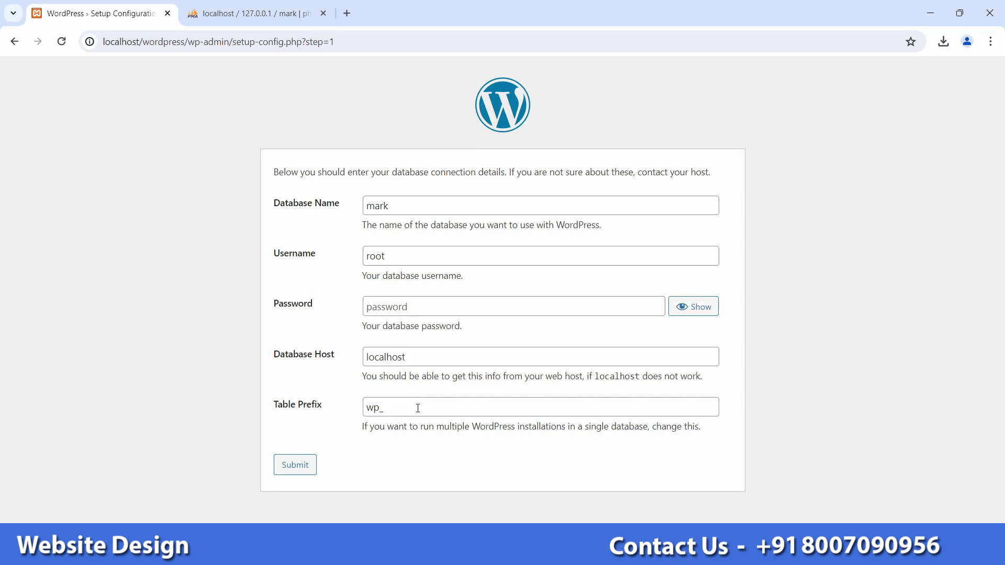
click(305, 467)
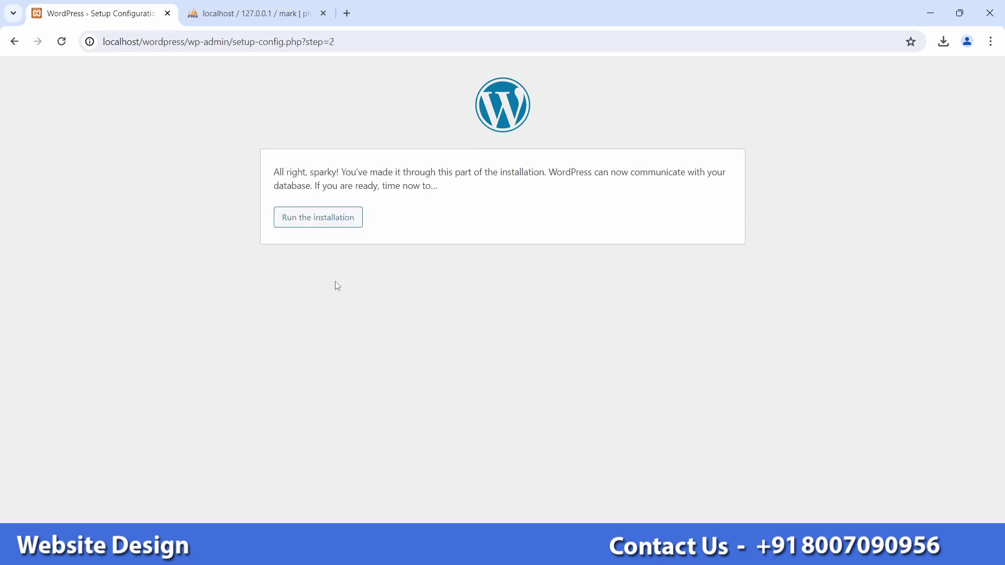
Step: Run the installation and enter site title Marketplace and username admin
click(338, 225)
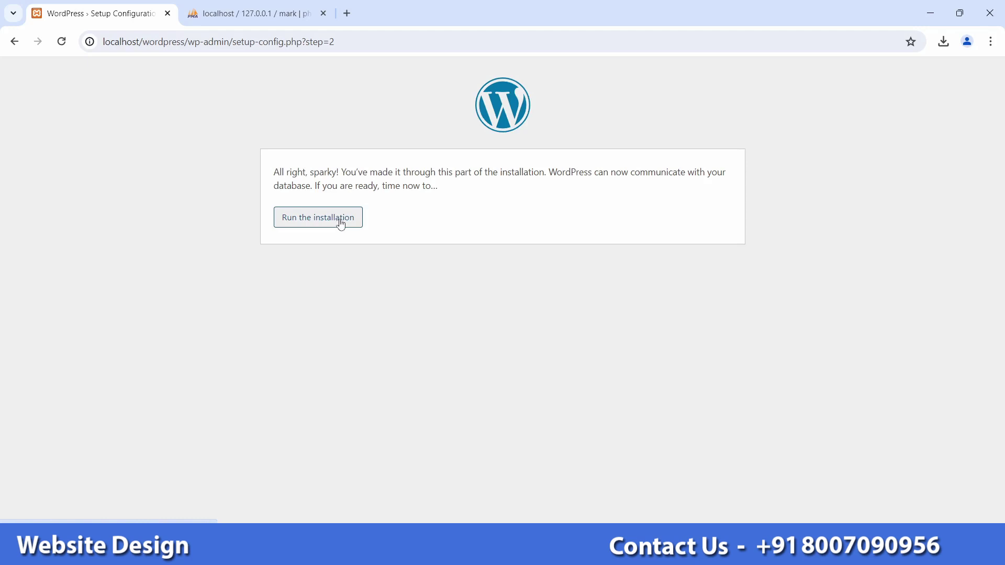
click(338, 224)
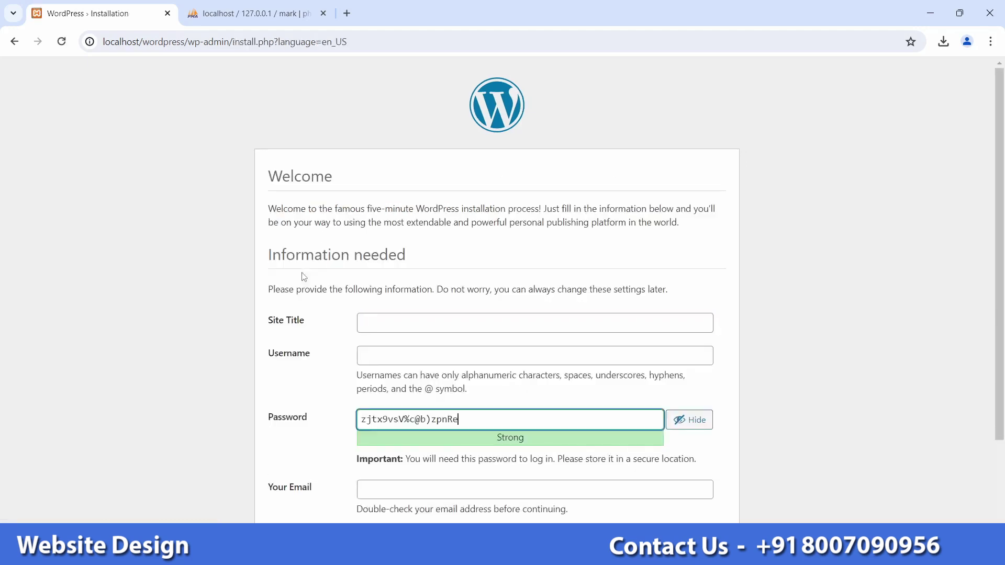
scroll(293, 277, down, 2)
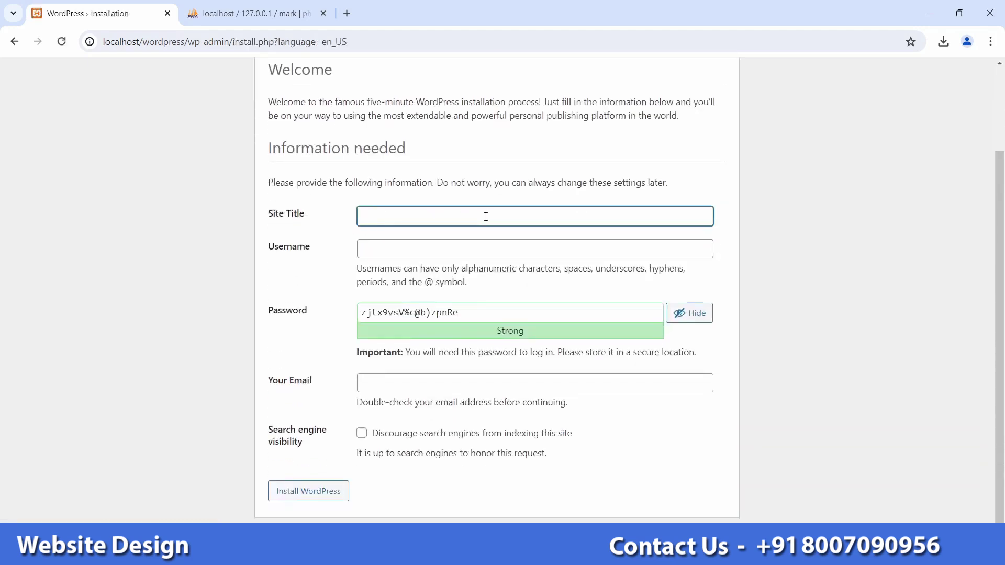
text(Marke)
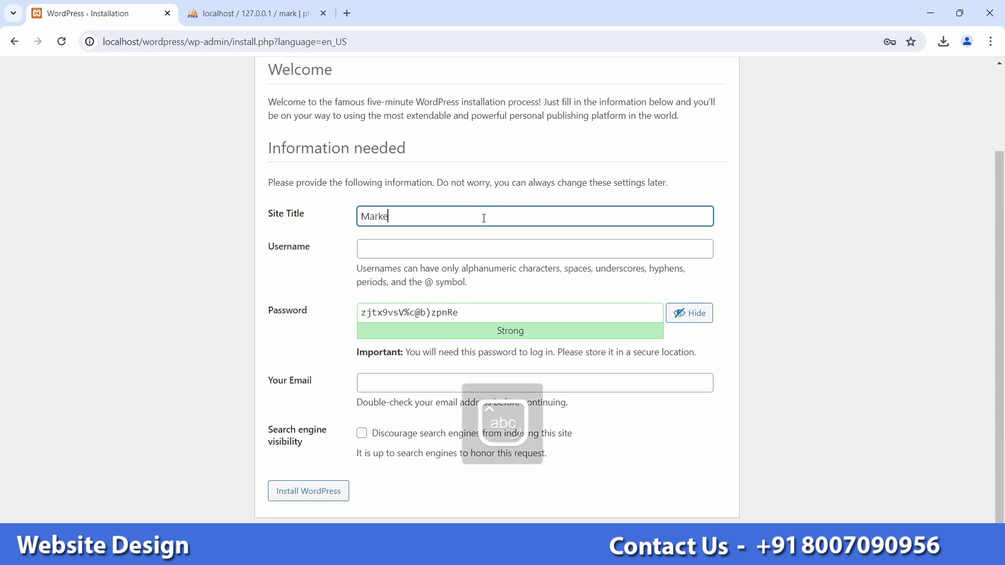
text(tplace)
click(416, 245)
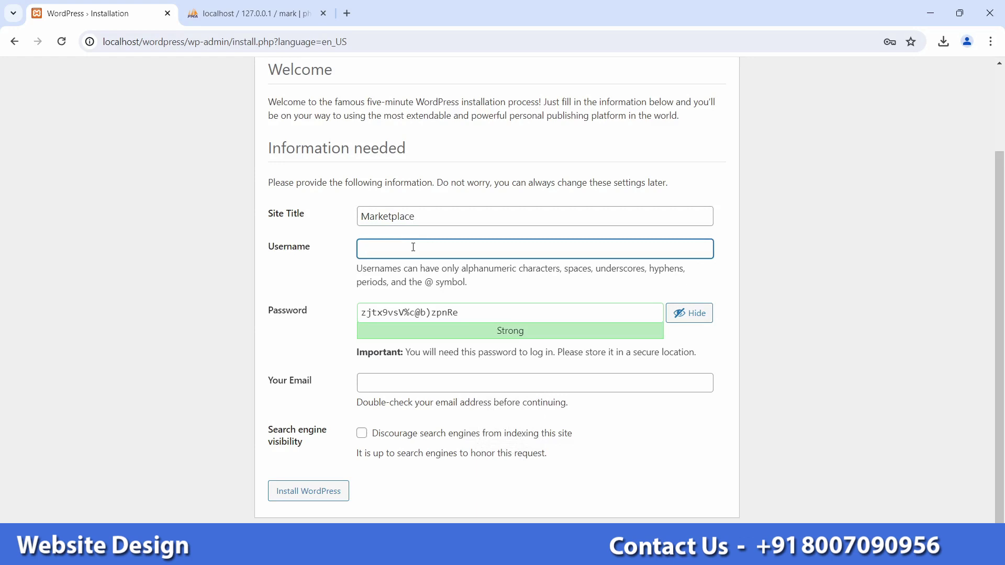
text(admin)
Step: Set and confirm a weak password, enter the admin e-mail address, and install WordPress
key(Tab)
key(BackSpace)
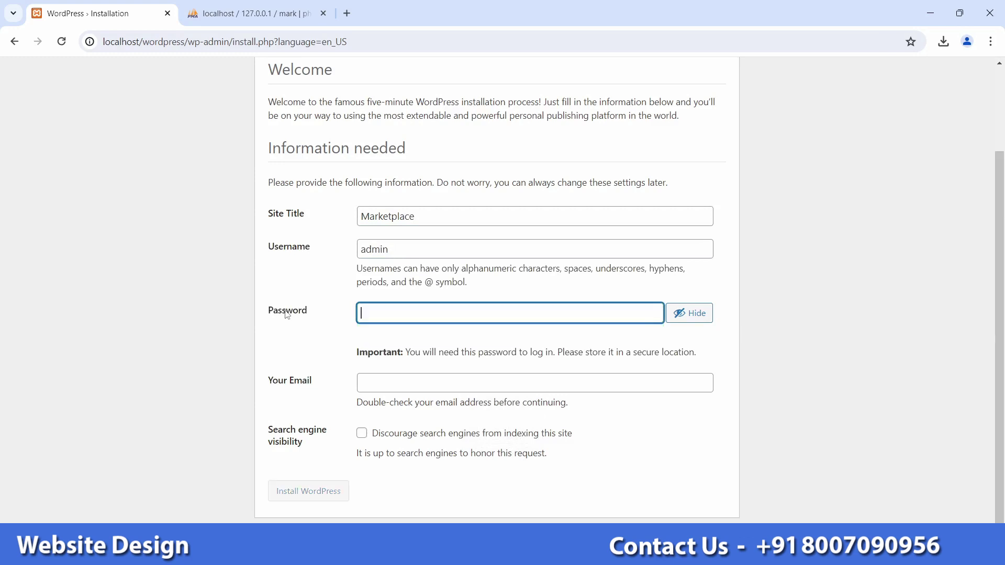
text(123456)
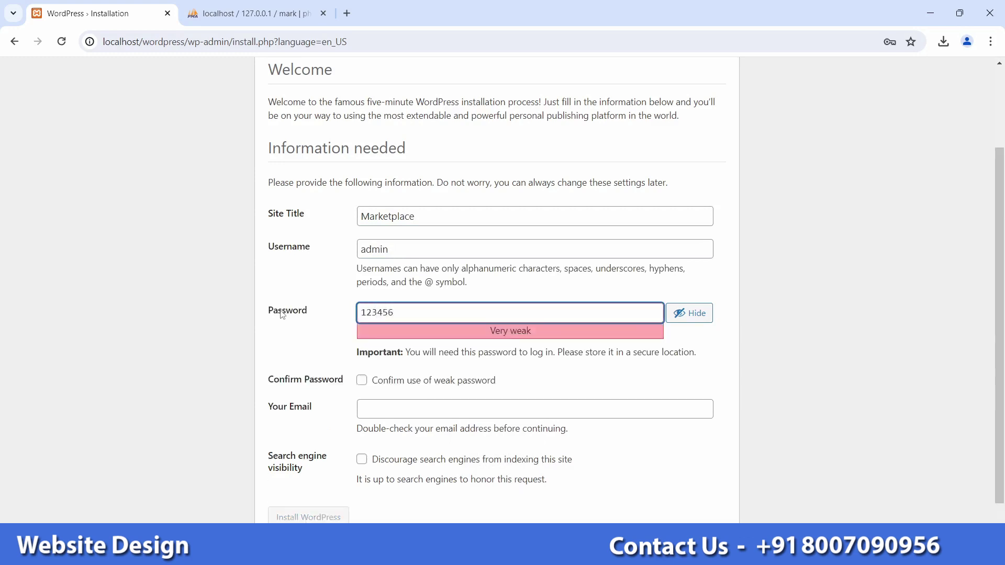
click(361, 382)
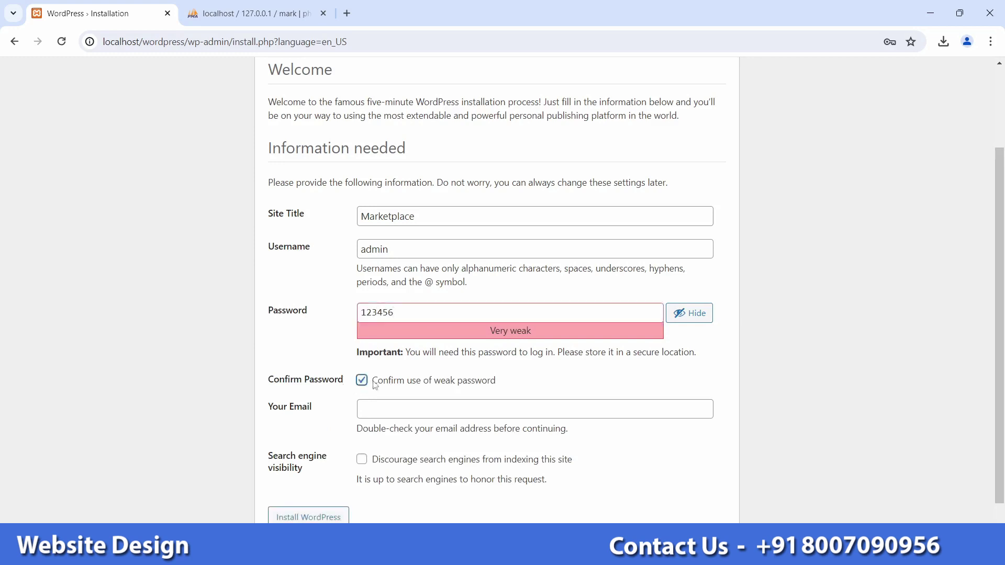
click(394, 402)
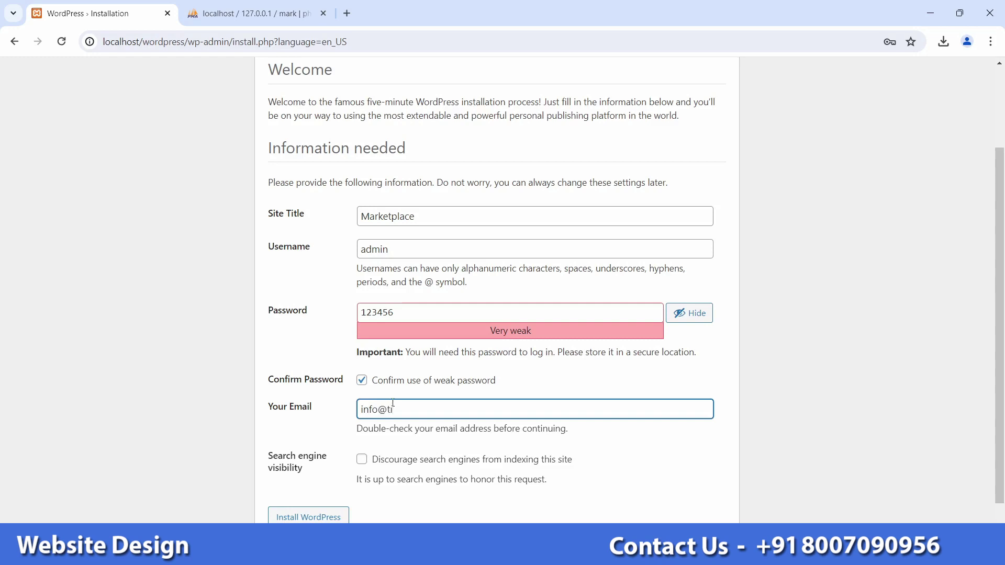
scroll(425, 410, down, 1)
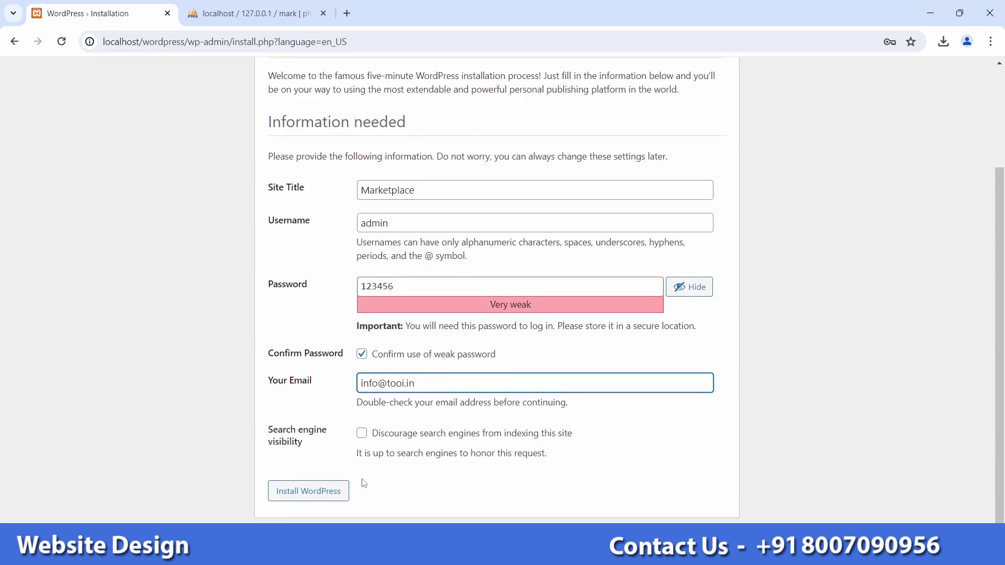
click(328, 493)
scroll(328, 415, up, 3)
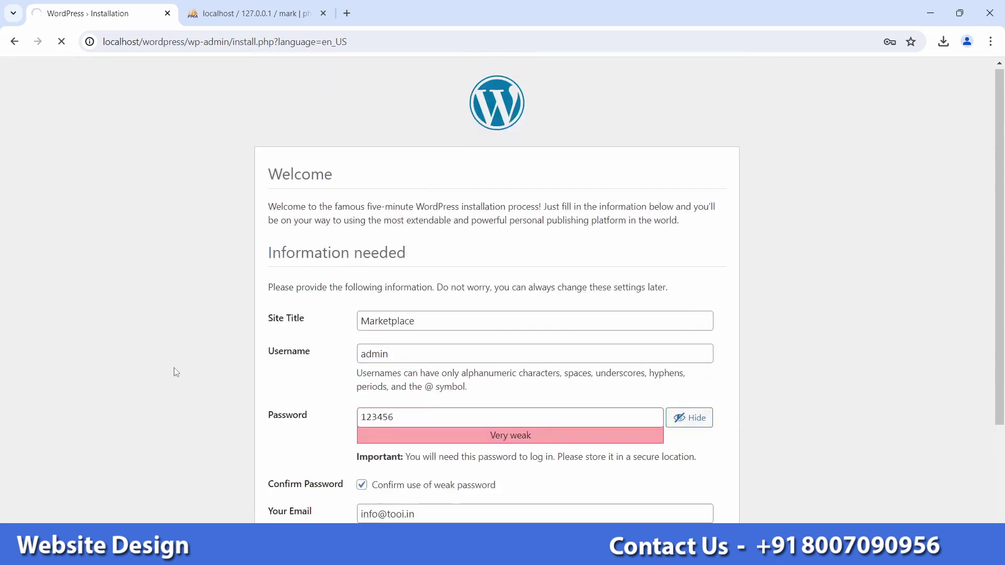
Step: Decline saving the password and log in as admin with the account password
click(881, 249)
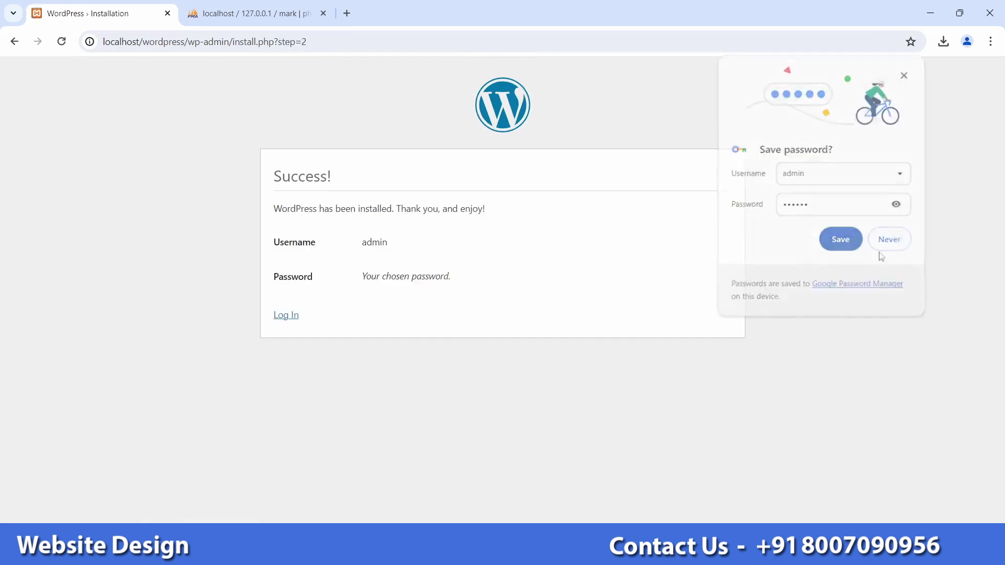
click(293, 317)
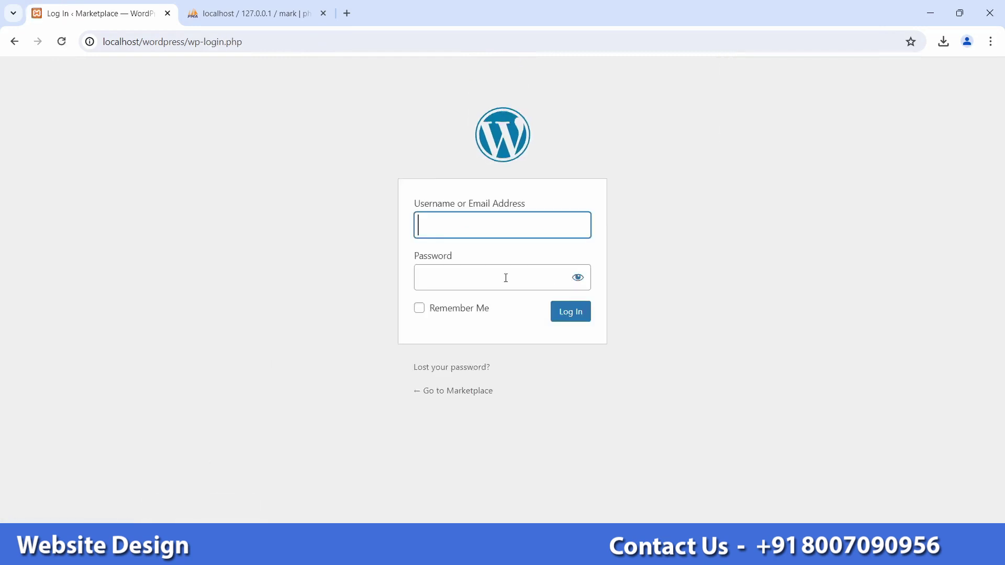
text(admin)
click(523, 275)
text(******)
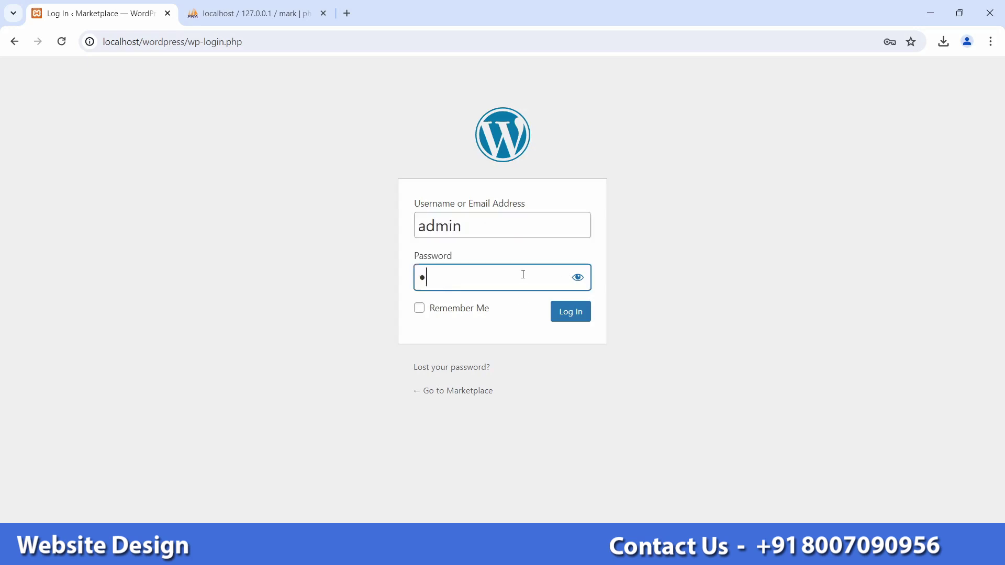
key(Return)
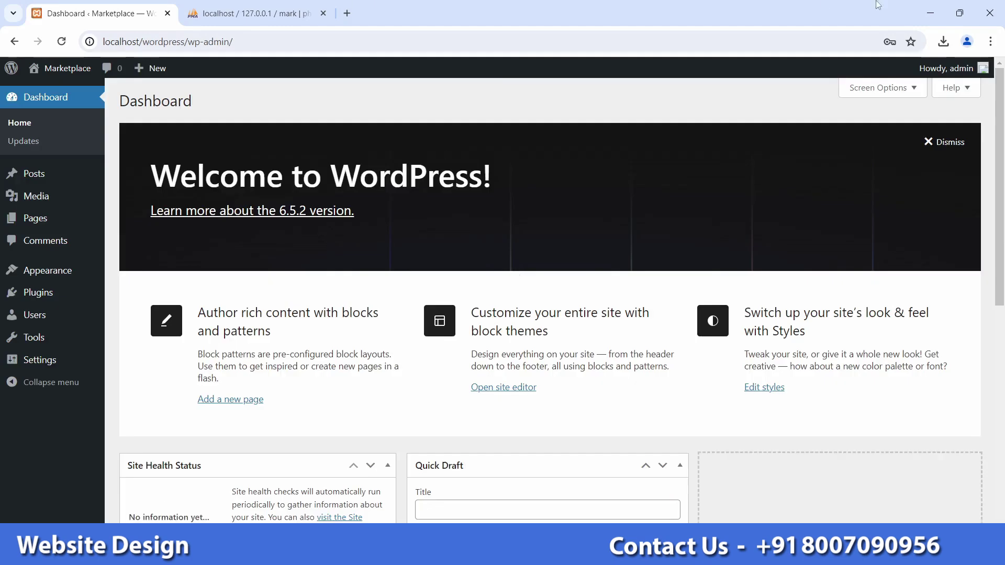
Step: Open the woodmart_7.5.1 download folder on the desktop, then return to the Dashboard
click(931, 13)
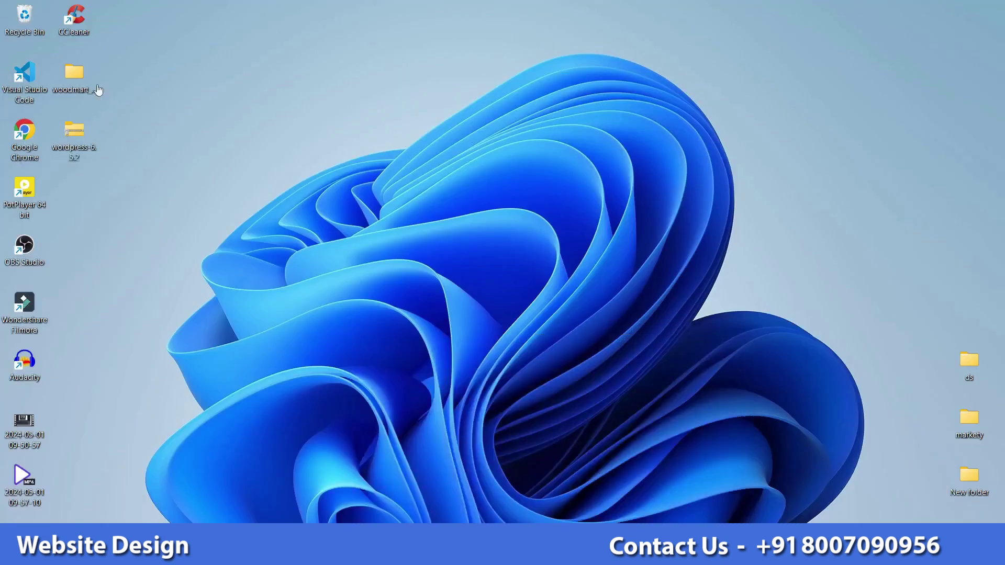
double_click(78, 79)
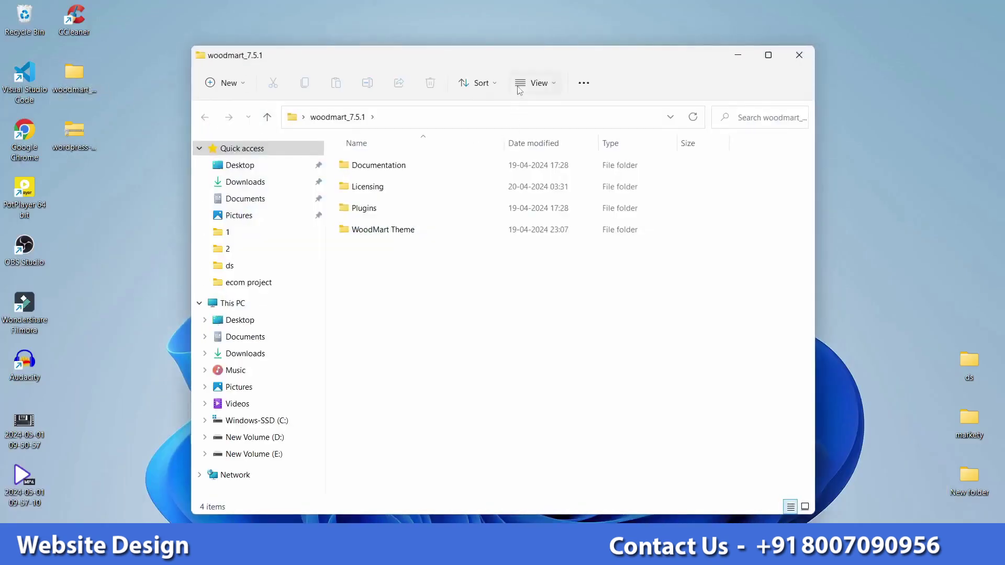
key(alt+Tab)
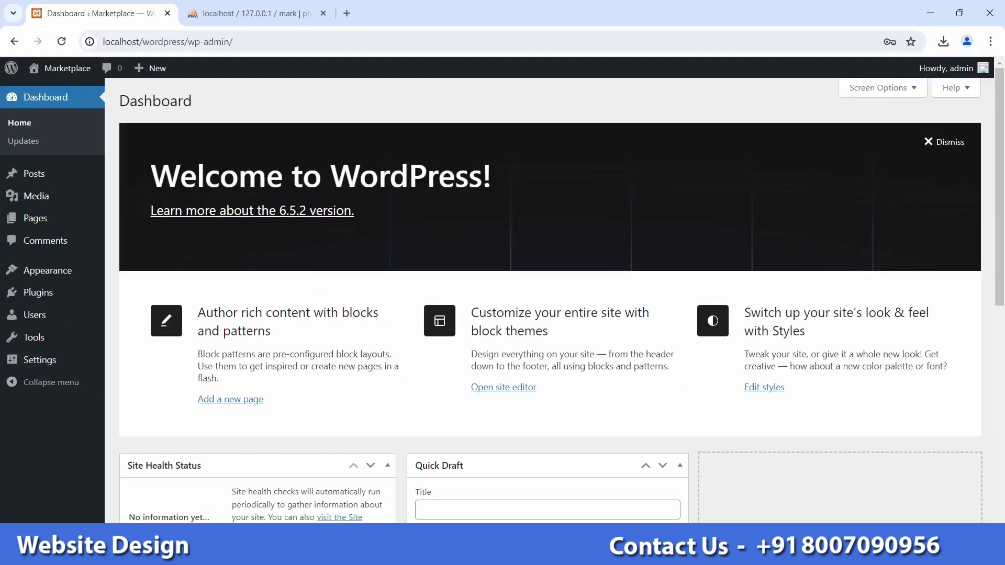
Step: Open the Upload Theme .zip form under Appearance > Themes > Add New Theme, then minimise Chrome
mouse_move(76, 279)
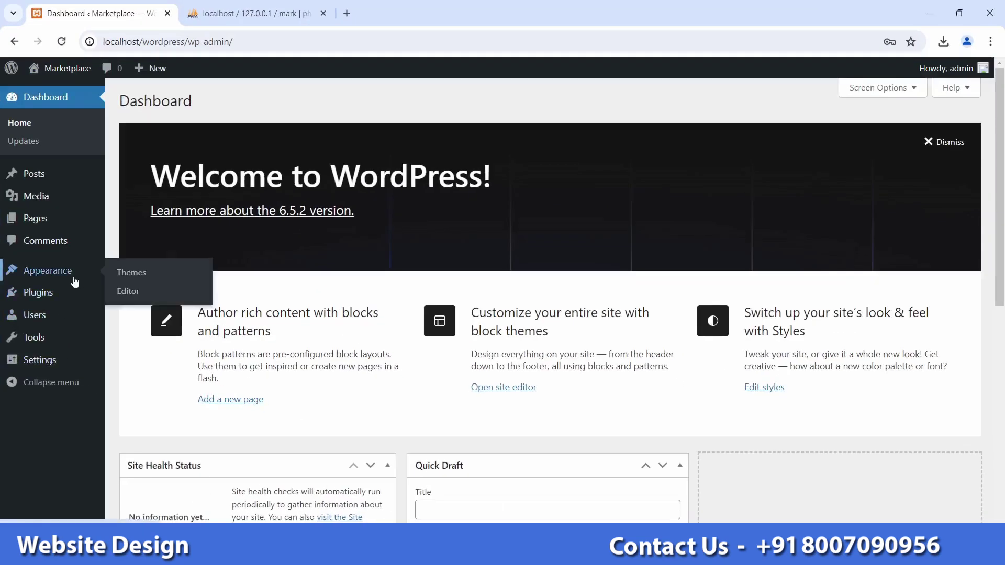
click(134, 277)
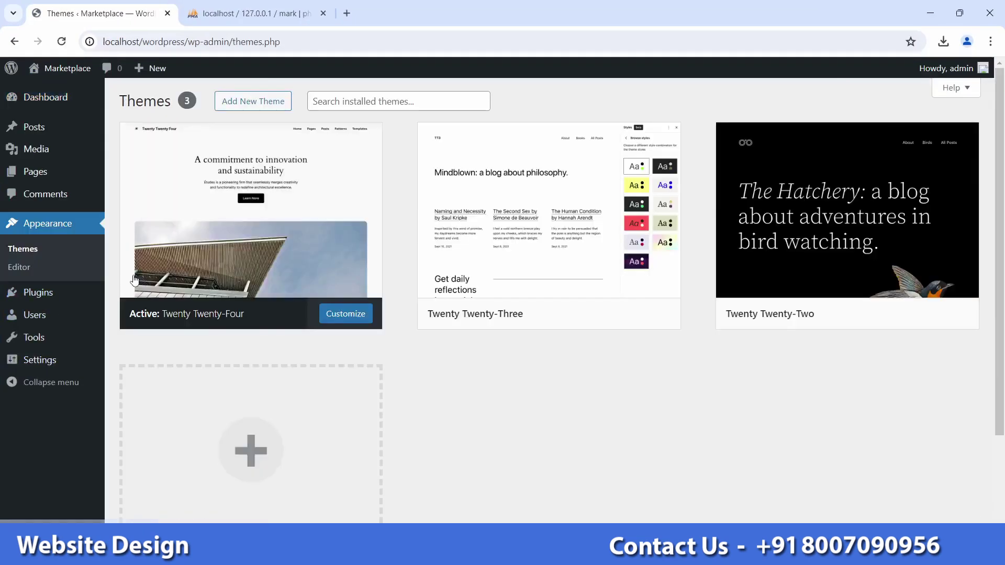
click(266, 109)
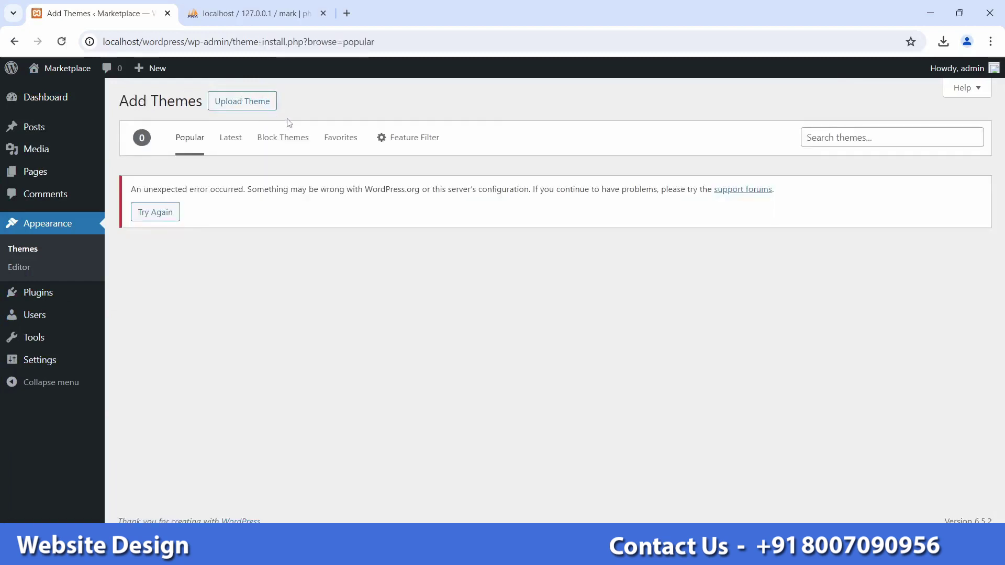
click(271, 111)
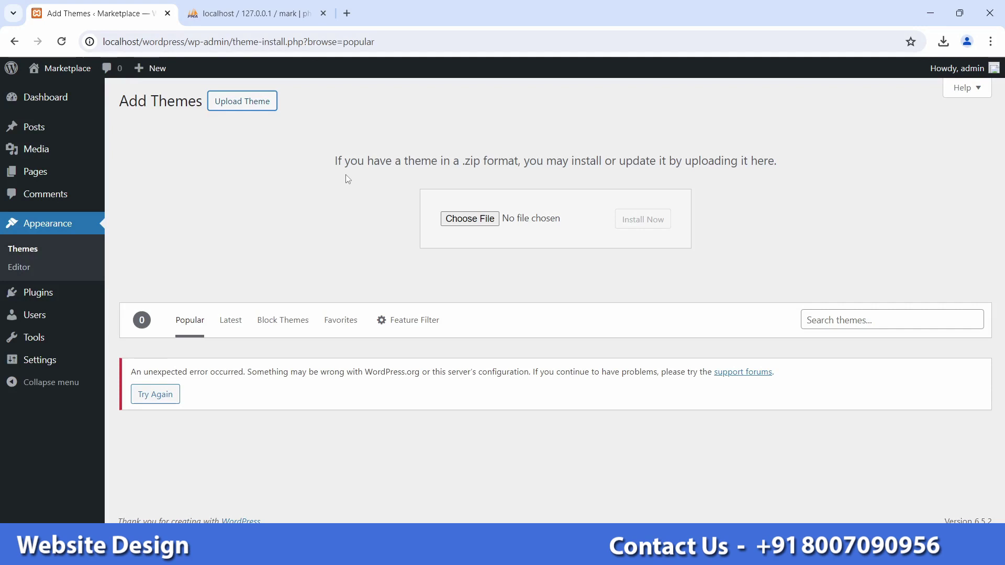
click(931, 13)
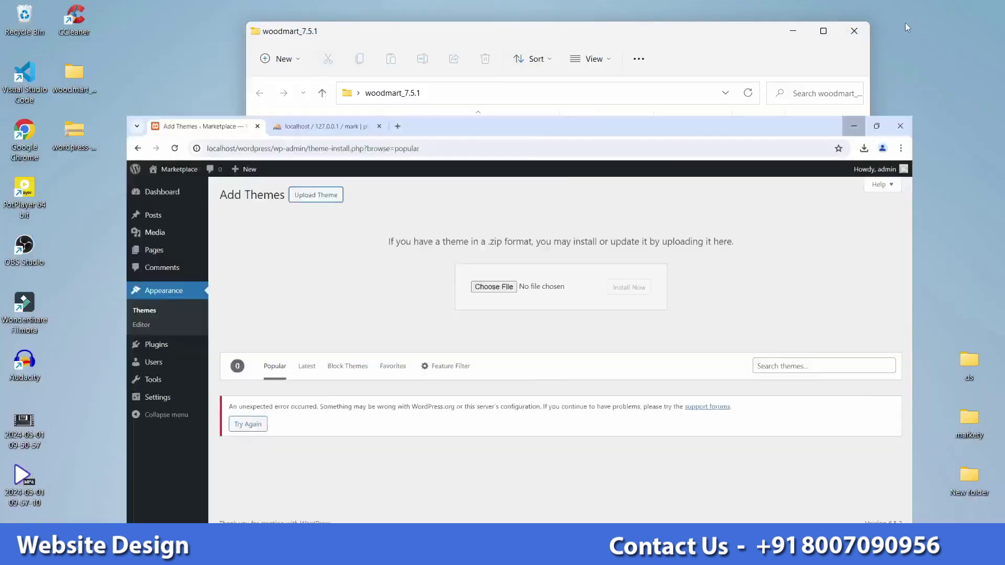
Step: Copy woodmart.zip from the WoodMart Theme folder
double_click(455, 207)
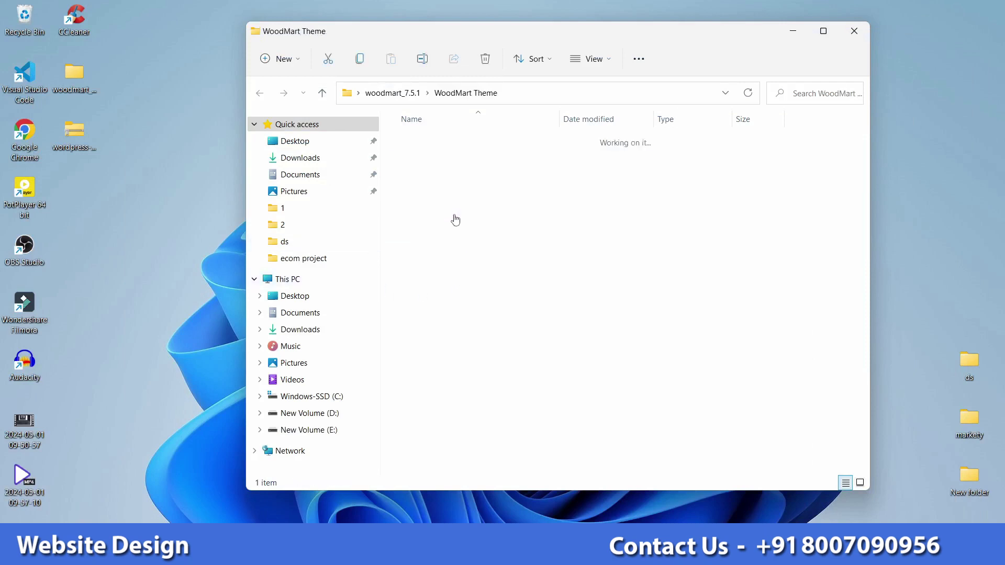
click(428, 146)
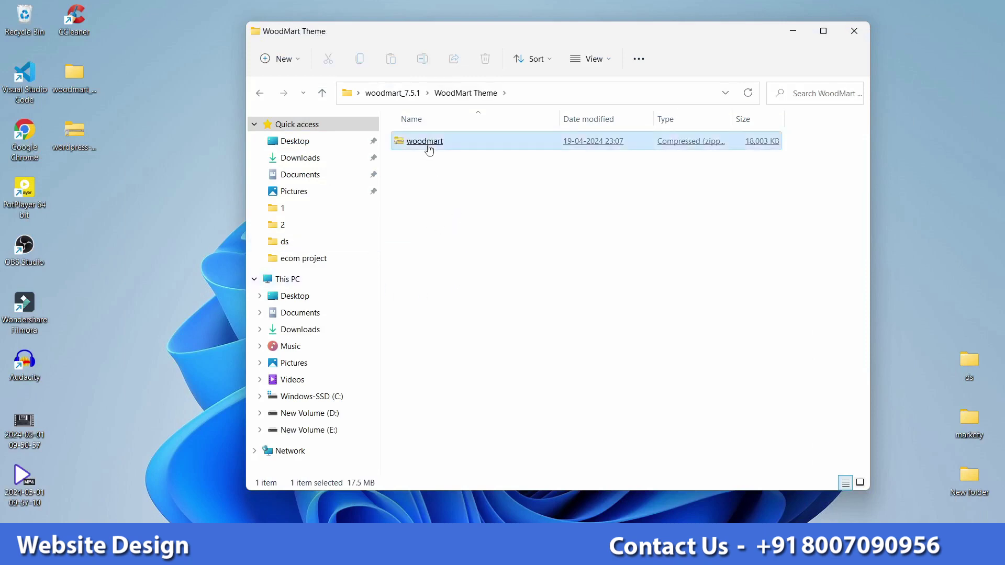
right_click(431, 148)
click(463, 162)
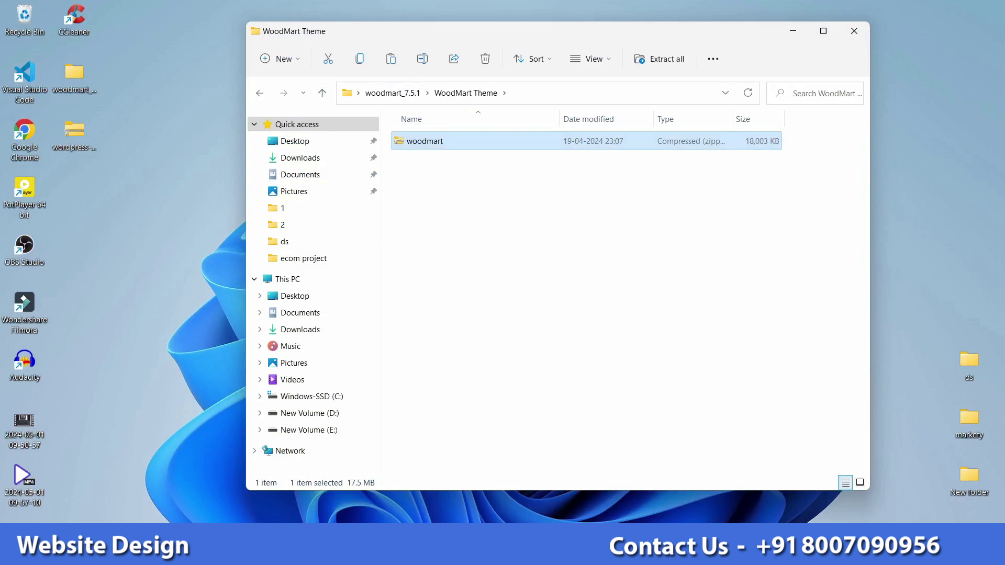
Step: Paste the woodmart zip into xampp\htdocs\wordpress\wp-content\themes
mouse_move(532, 554)
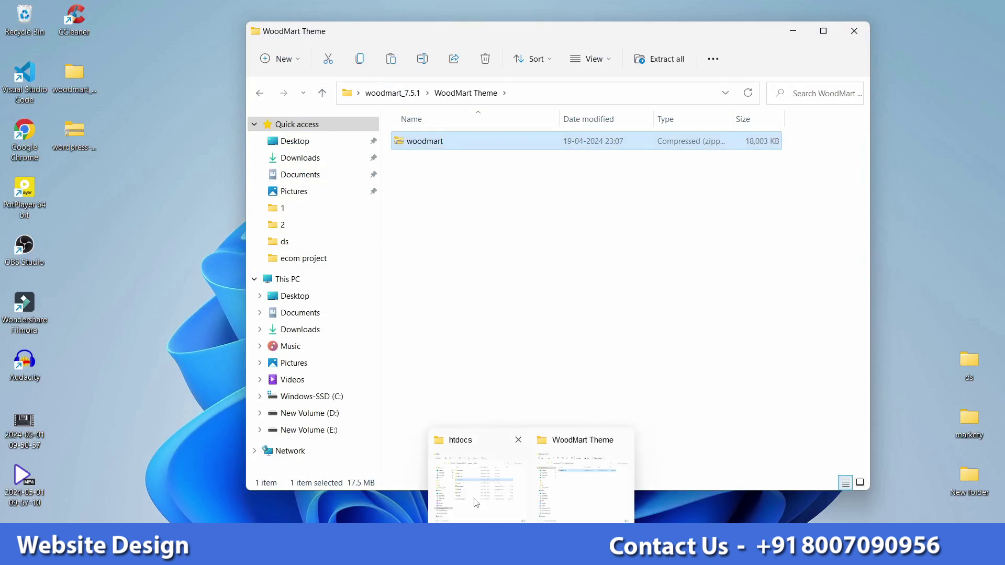
click(476, 503)
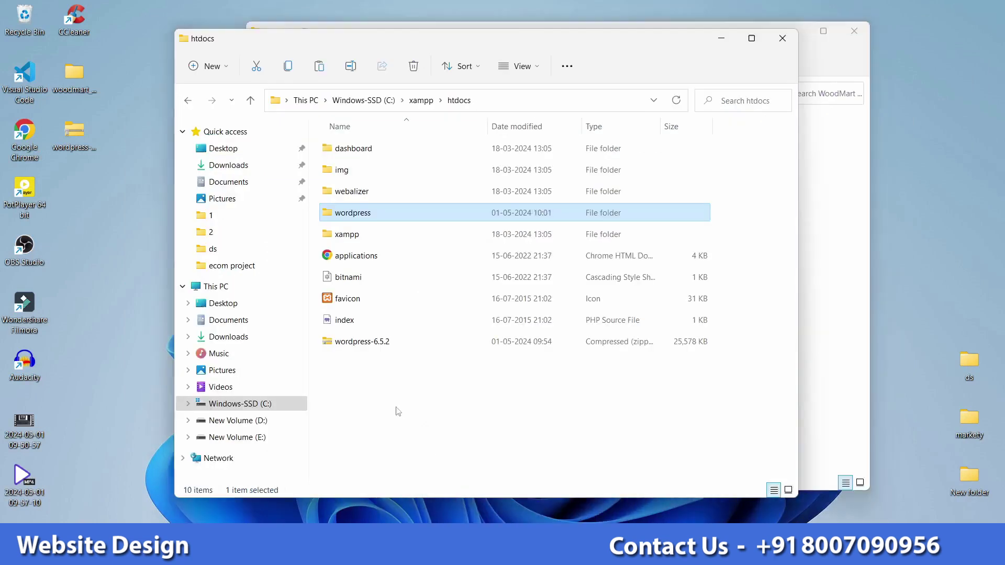
double_click(369, 214)
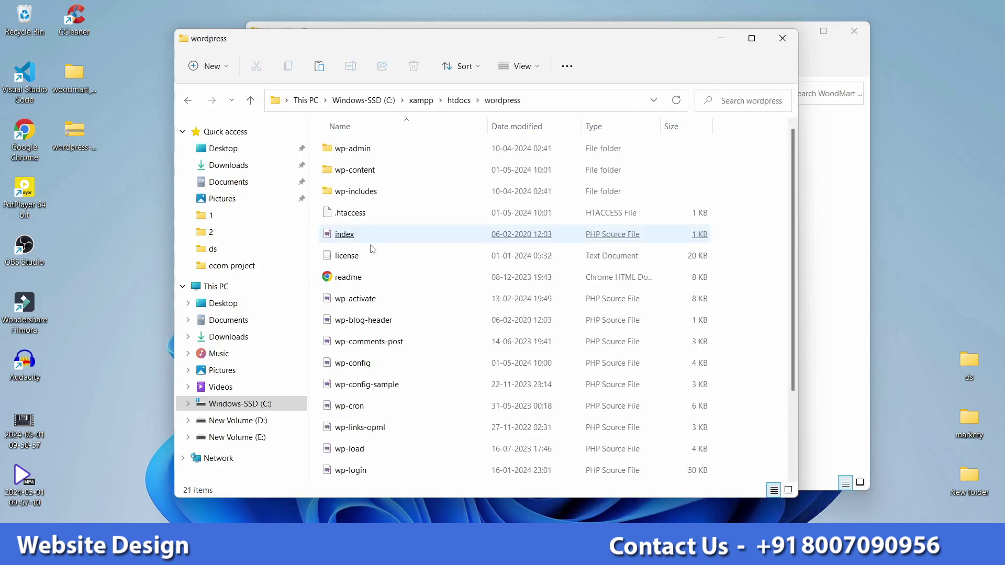
double_click(385, 176)
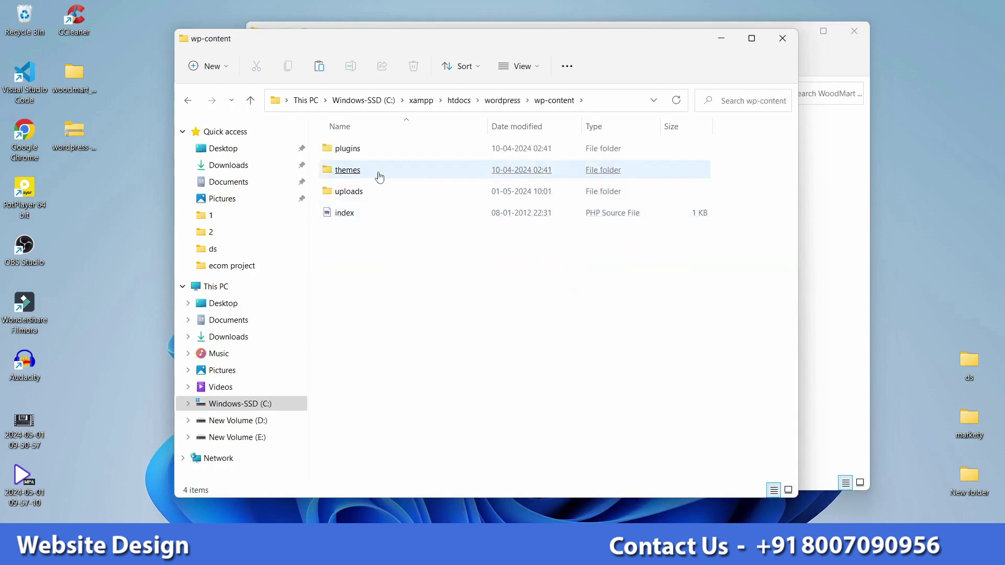
double_click(377, 174)
right_click(395, 346)
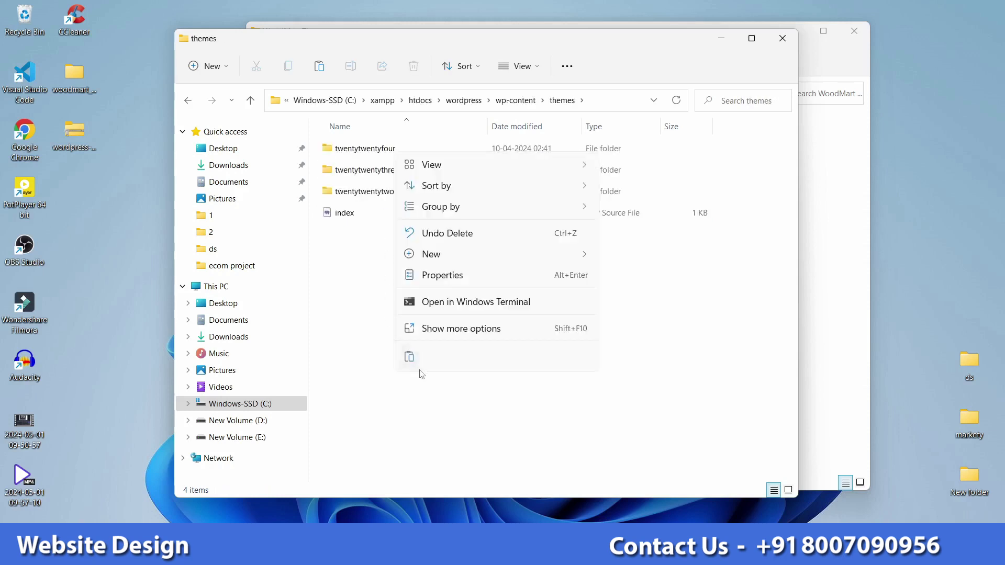
click(410, 357)
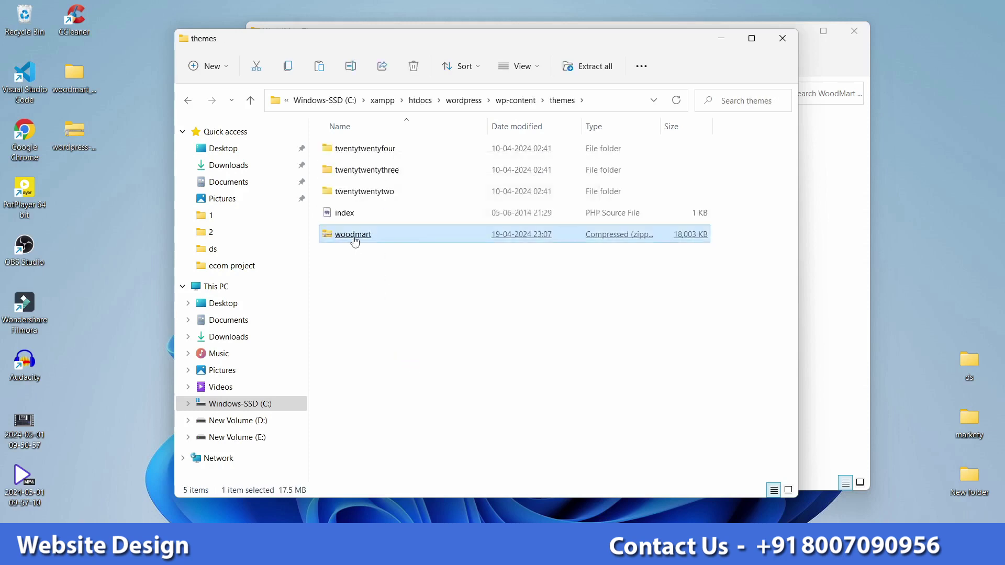
right_click(354, 241)
Step: Extract the woodmart zip into a woodmart folder inside themes
click(418, 451)
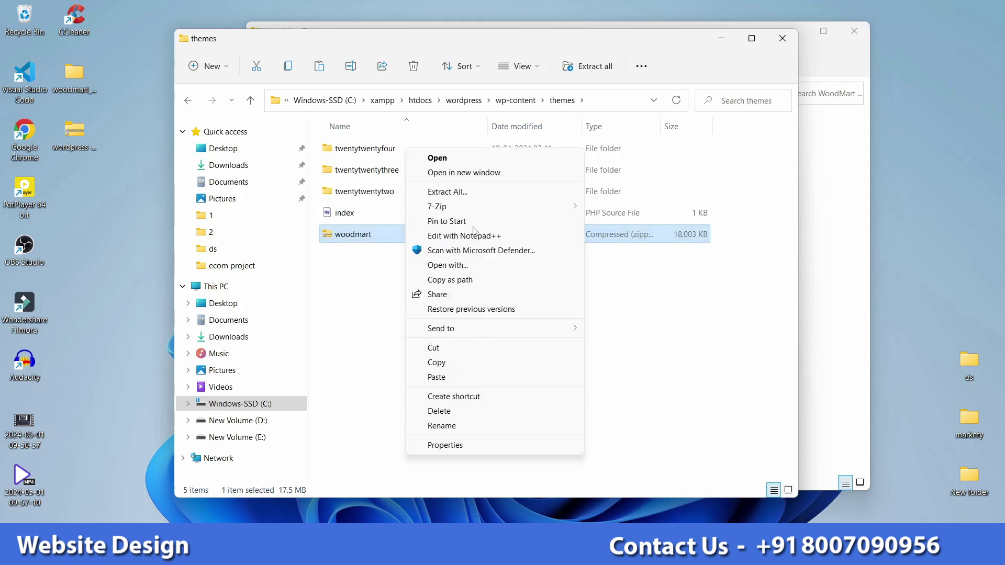
mouse_move(471, 206)
click(638, 238)
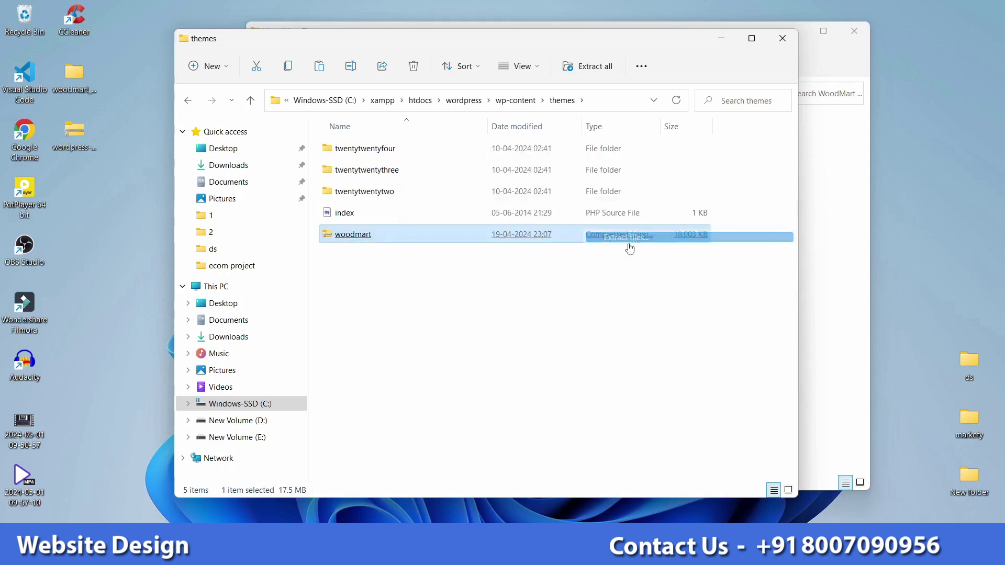
click(511, 357)
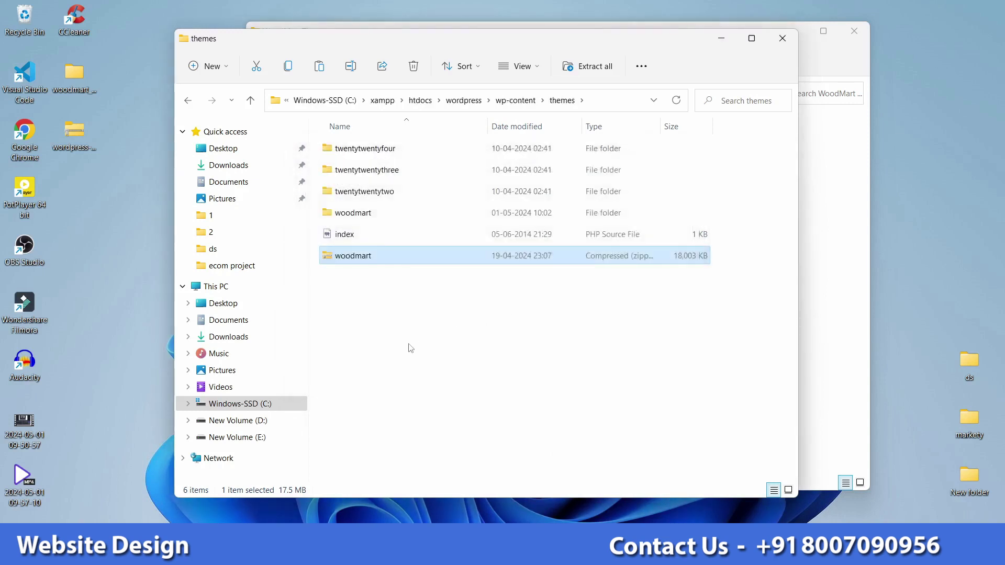
Step: Check the unpacked woodmart folder, go back to themes, and minimise the Explorer windows
click(365, 213)
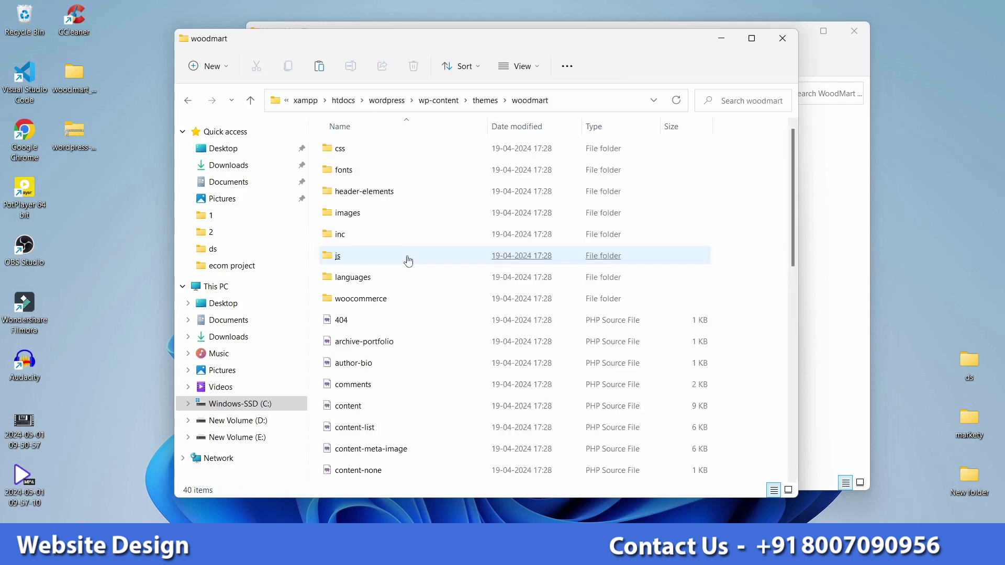
click(487, 100)
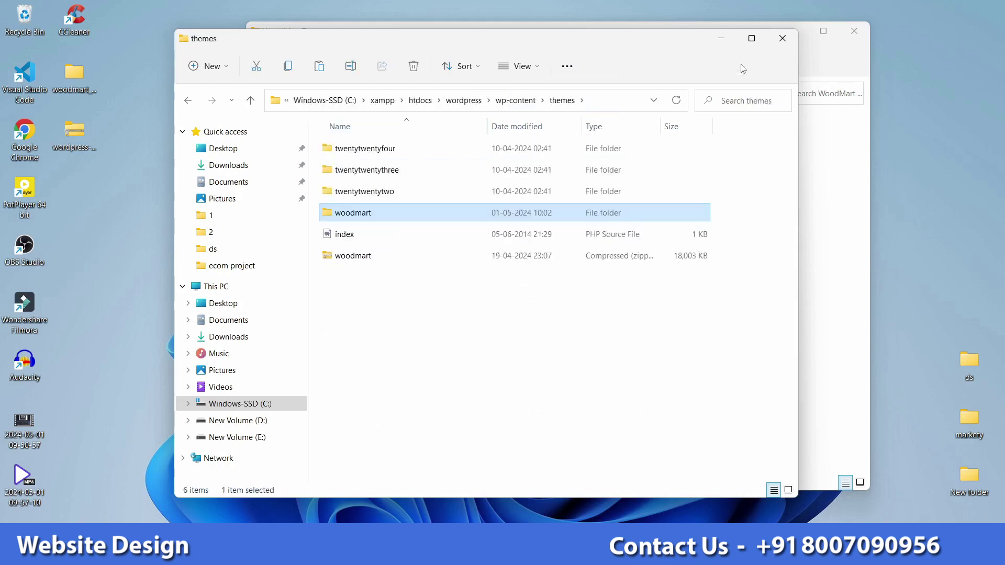
click(724, 46)
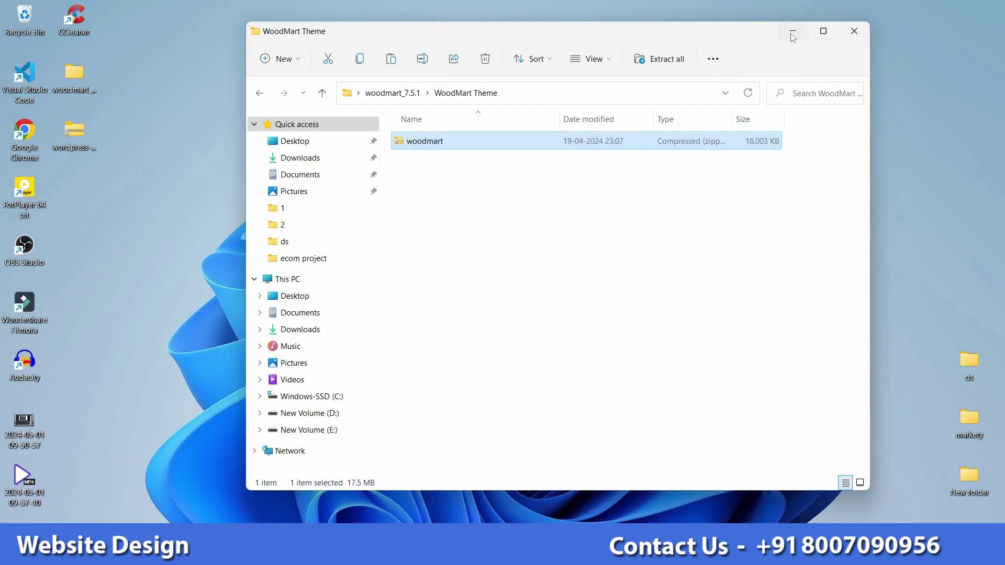
click(793, 35)
Step: Activate Woodmart in Appearance > Themes to reach the 'Thank you for choosing our theme!' wizard
click(589, 553)
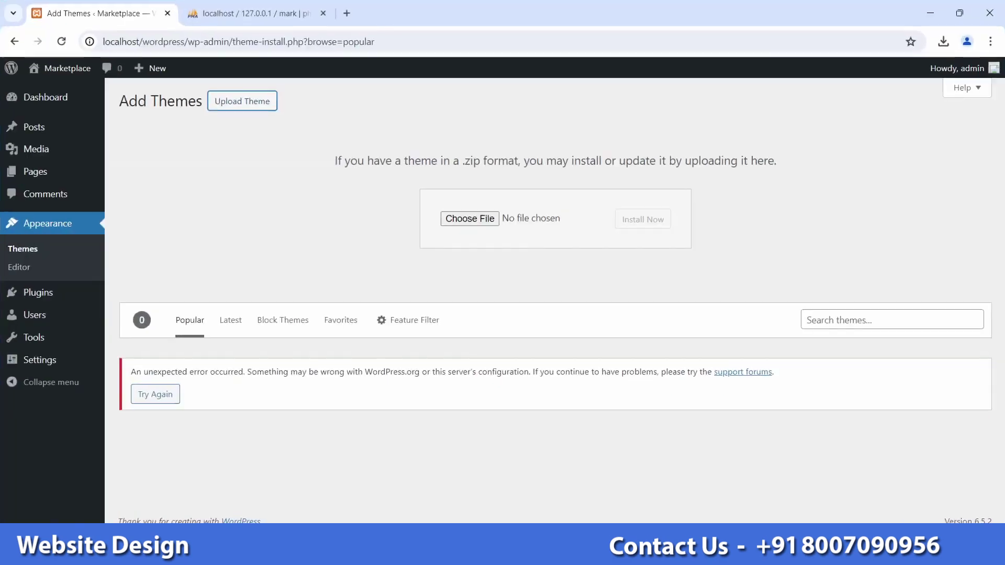
click(24, 251)
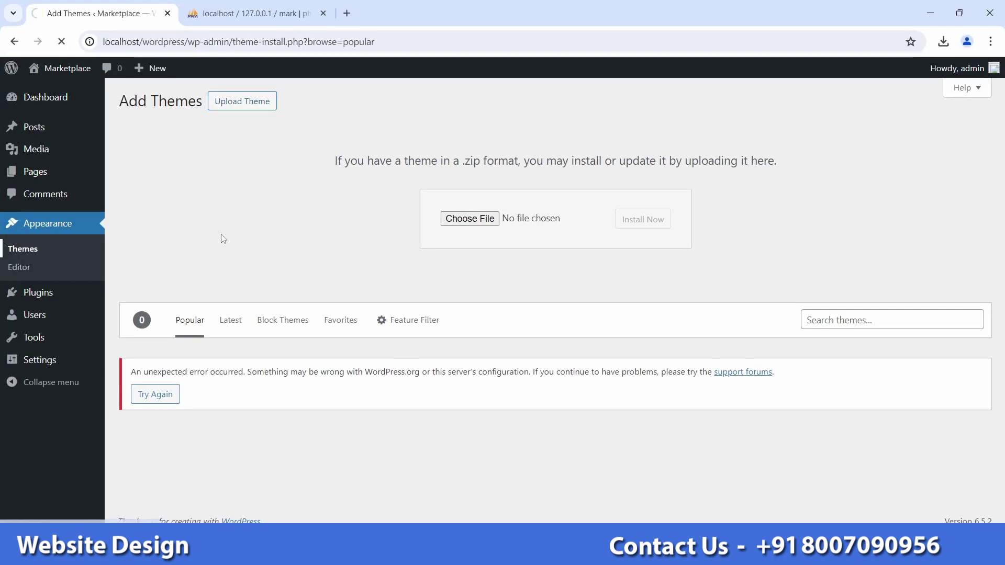
scroll(258, 347, down, 2)
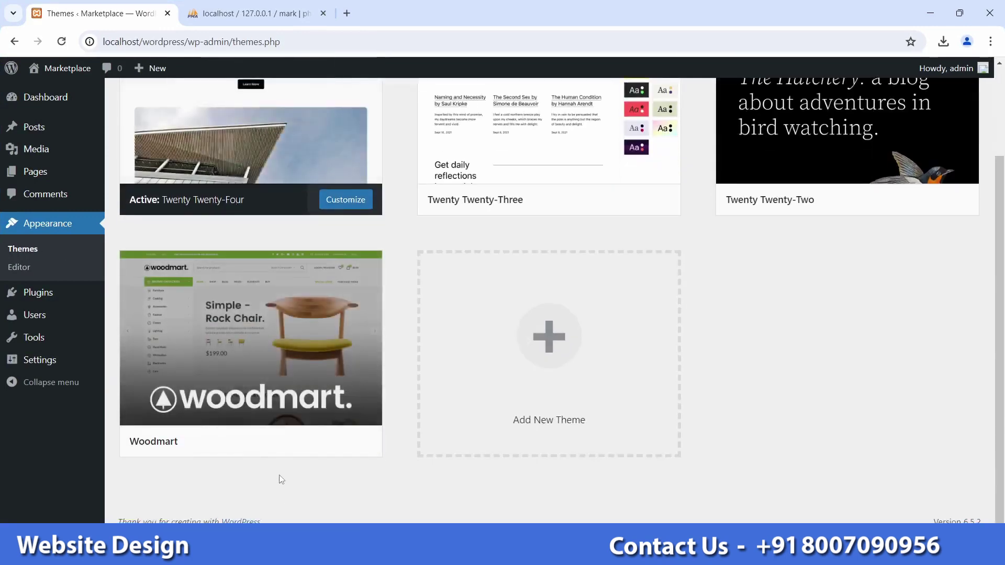
click(283, 446)
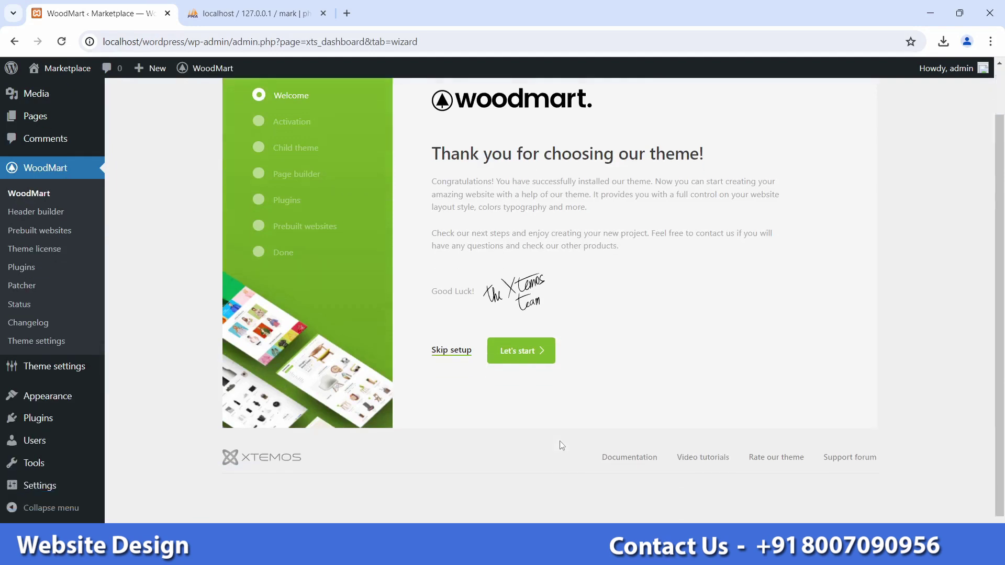
scroll(560, 445, up, 1)
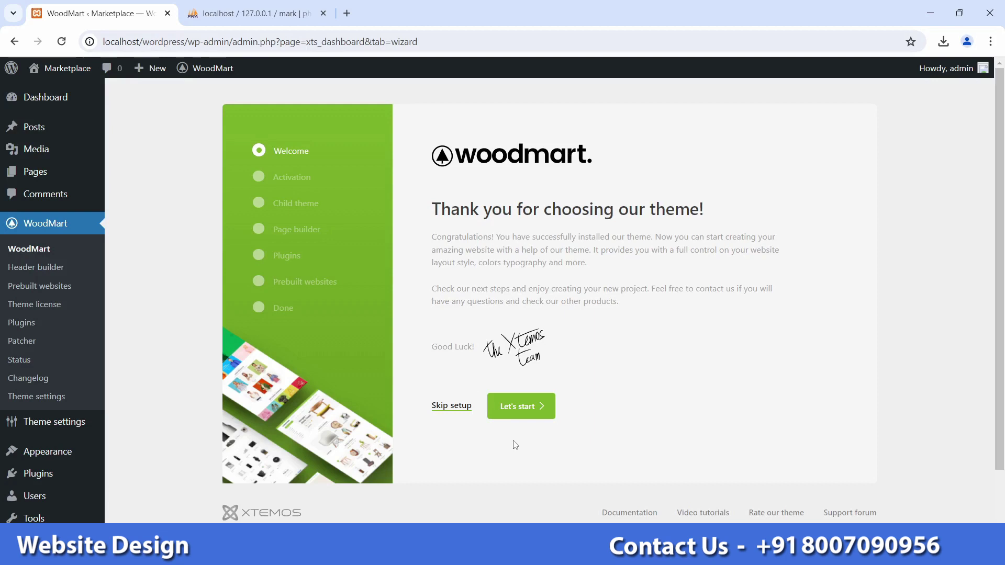
Step: Skip the WoodMart setup and preview localhost/wordpress in a new tab
click(452, 406)
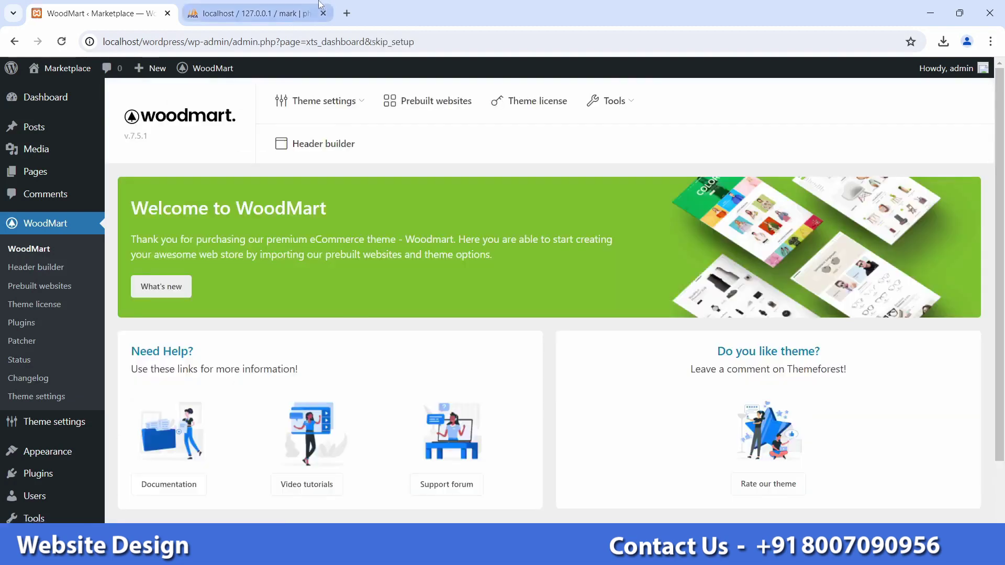
click(347, 14)
text(lo)
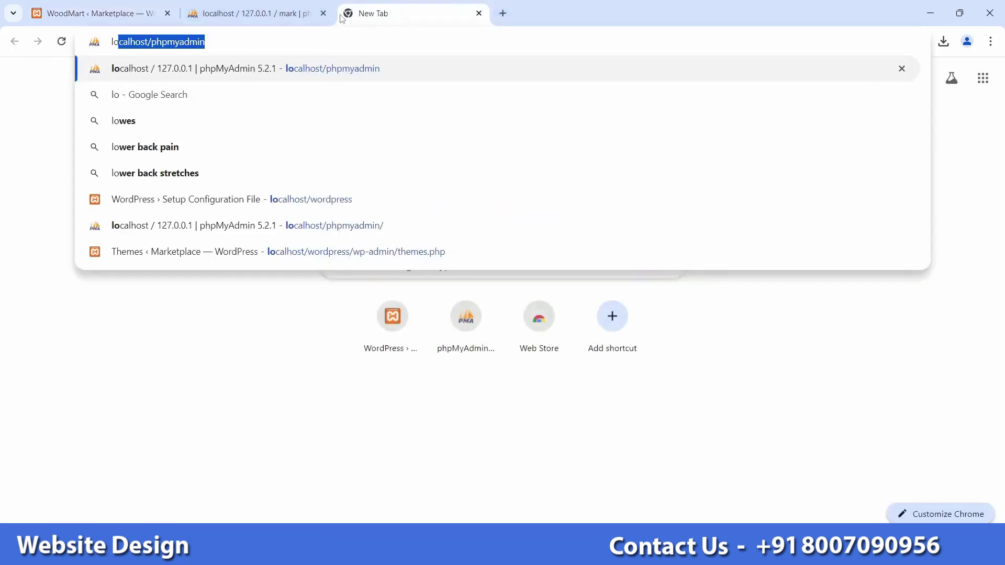
key(Right)
key(BackSpace)
key(BackSpace)
key(BackSpace)
key(BackSpace)
key(BackSpace)
key(BackSpace)
key(BackSpace)
key(BackSpace)
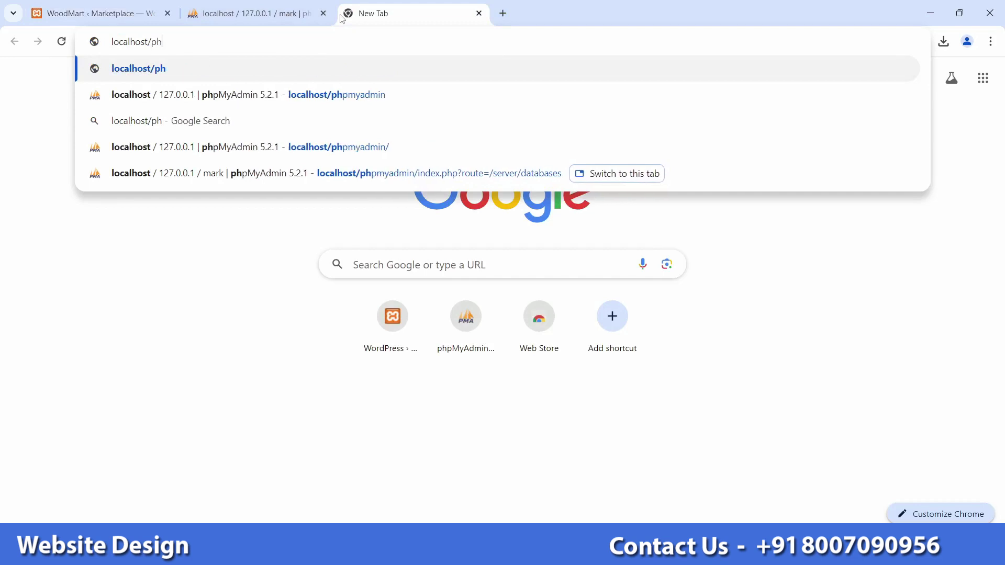
key(BackSpace)
key(BackSpace)
text(wordpress)
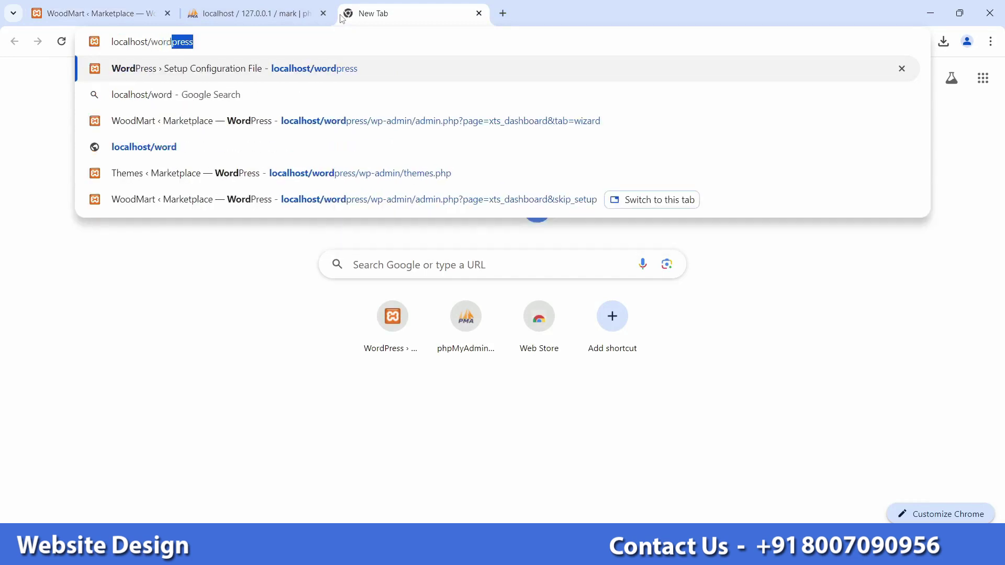
key(Return)
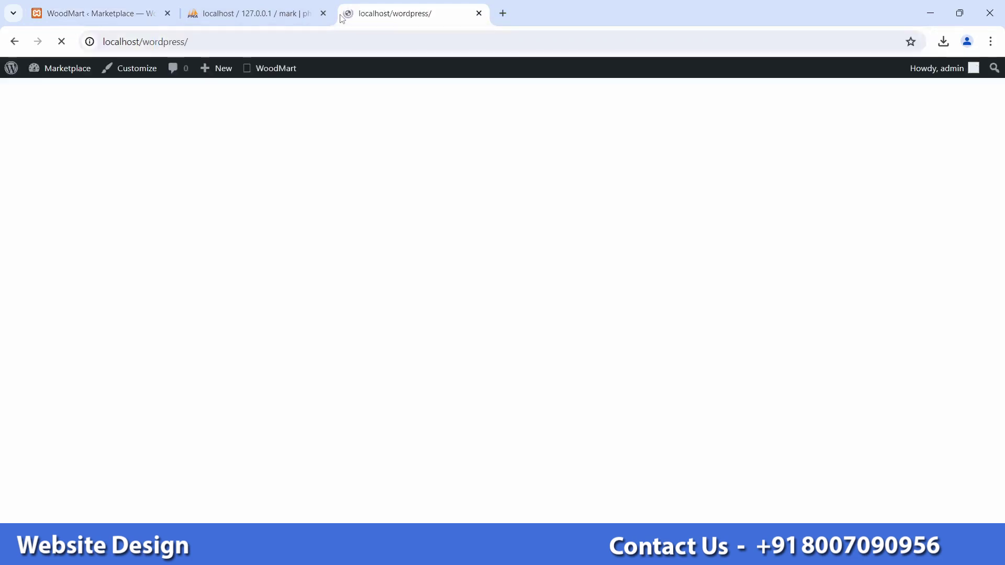
scroll(377, 380, down, 2)
scroll(377, 379, up, 2)
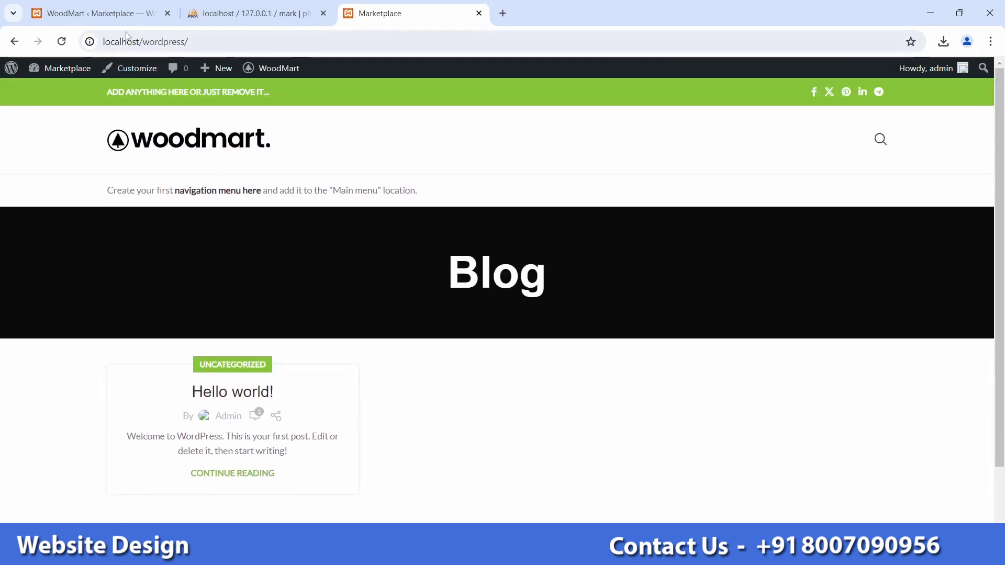
Step: Back in the admin tab, view WoodMart's Theme plugins list with Elementor and WooCommerce
click(113, 19)
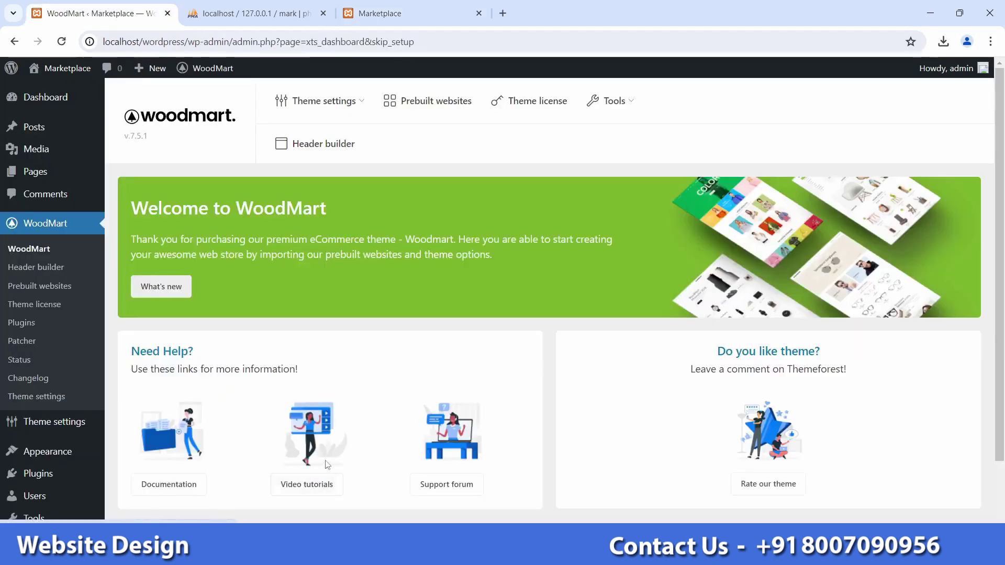
click(33, 323)
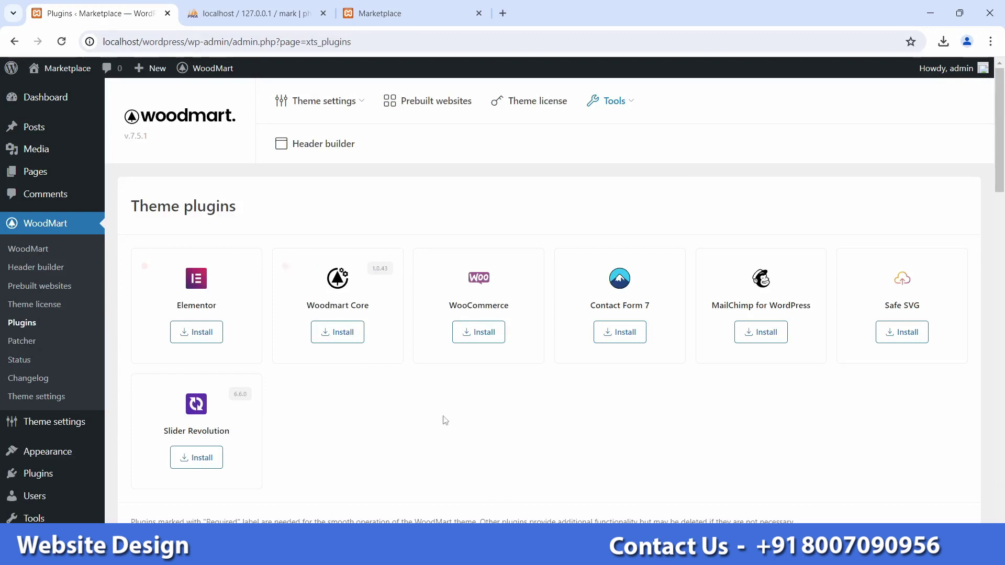
scroll(445, 420, down, 1)
scroll(442, 424, up, 1)
Step: Select the js_composer, revslider and woodmart-core zips in woodmart_7.5.1\Plugins
click(930, 14)
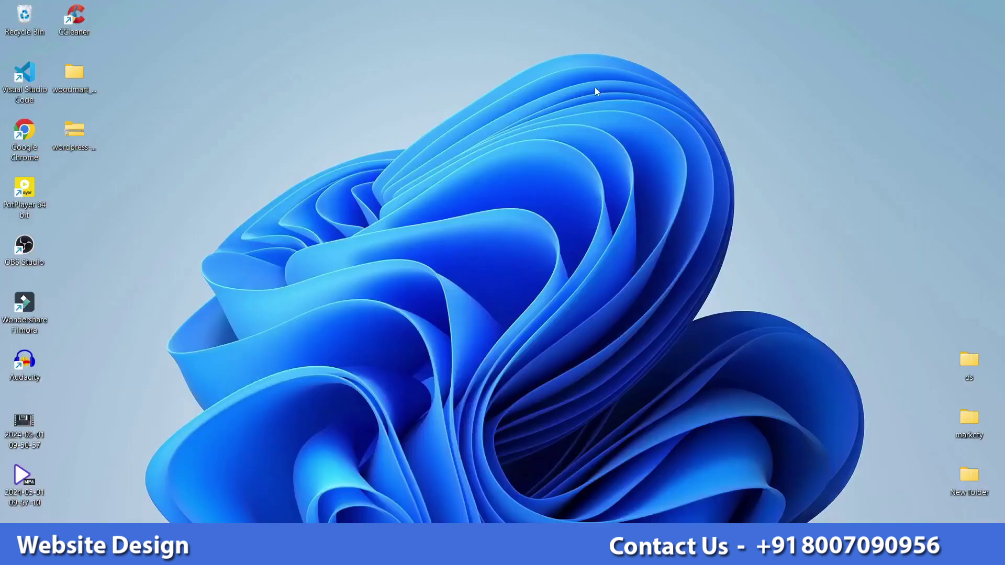
mouse_move(532, 553)
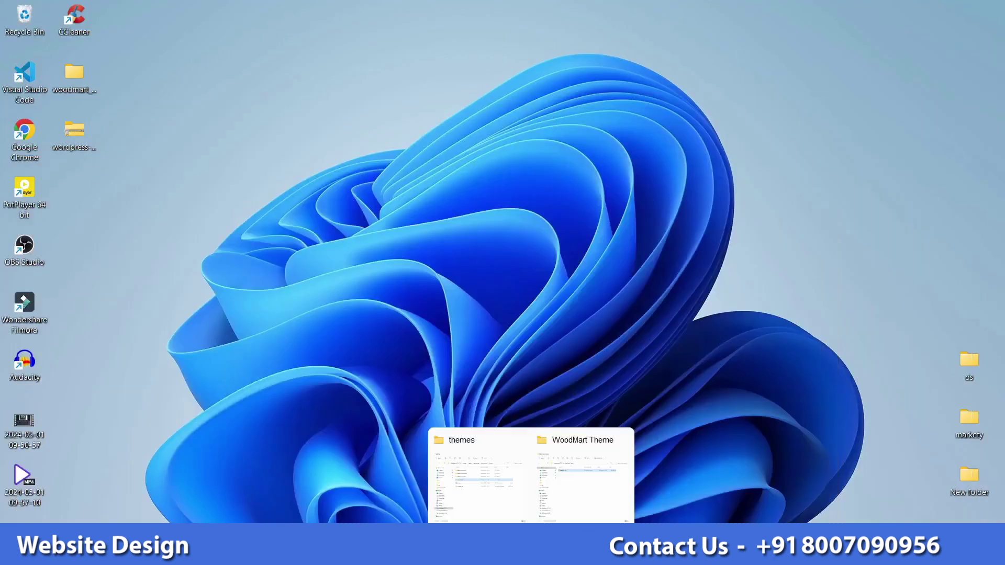
click(605, 487)
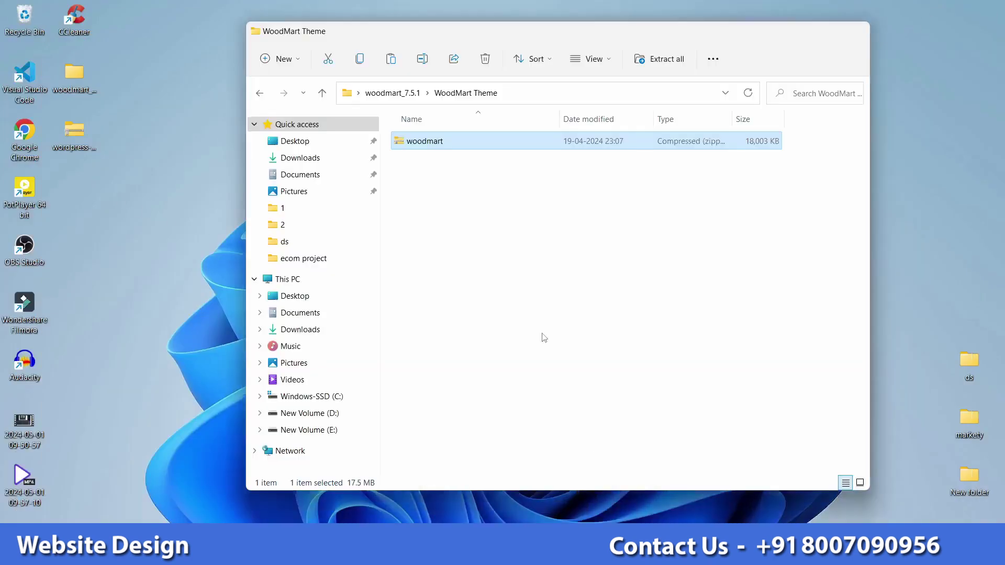
click(393, 93)
double_click(451, 186)
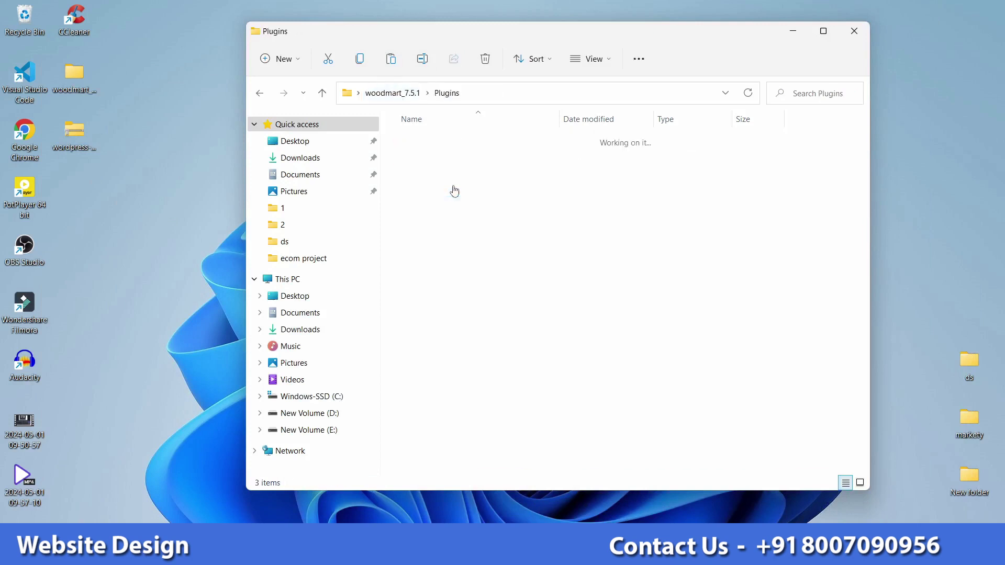
drag(422, 225, 513, 137)
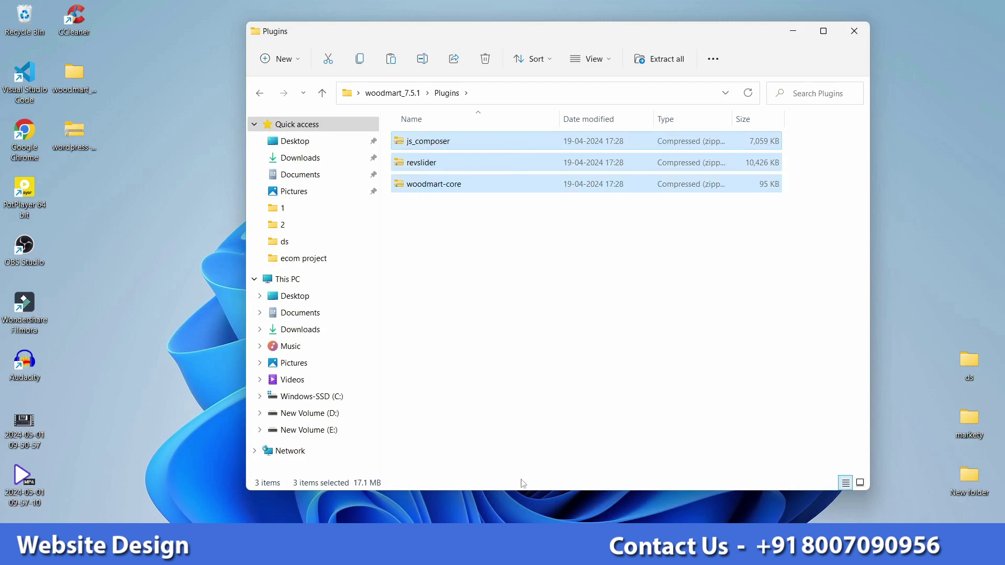
Step: Paste the three plugin zips into wp-content\plugins
mouse_move(531, 552)
click(493, 493)
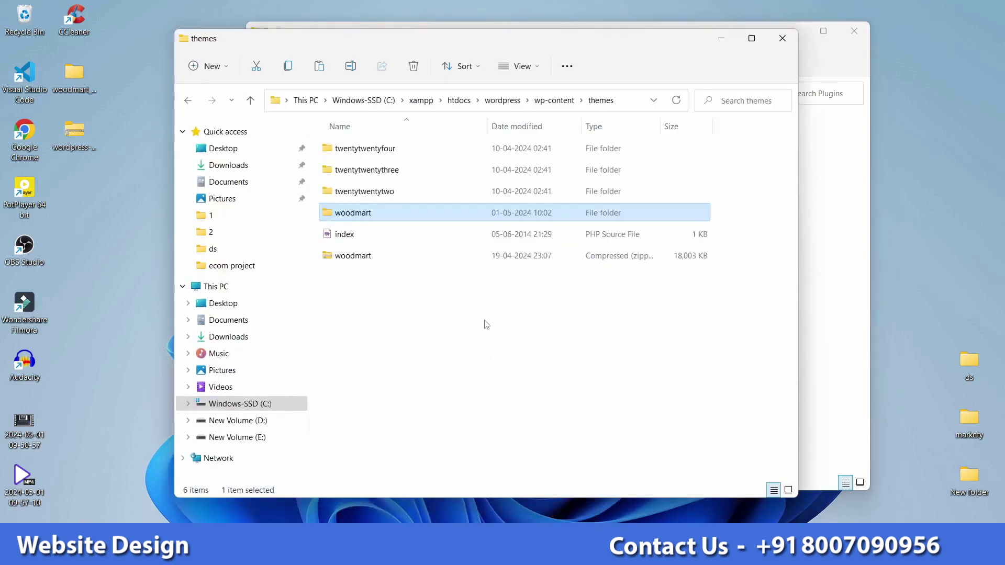
click(557, 107)
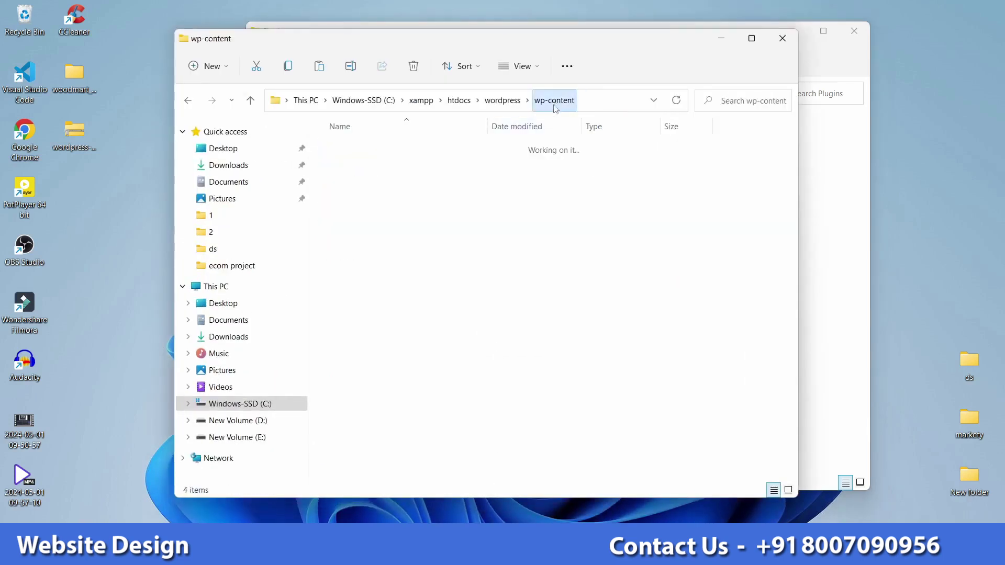
double_click(348, 149)
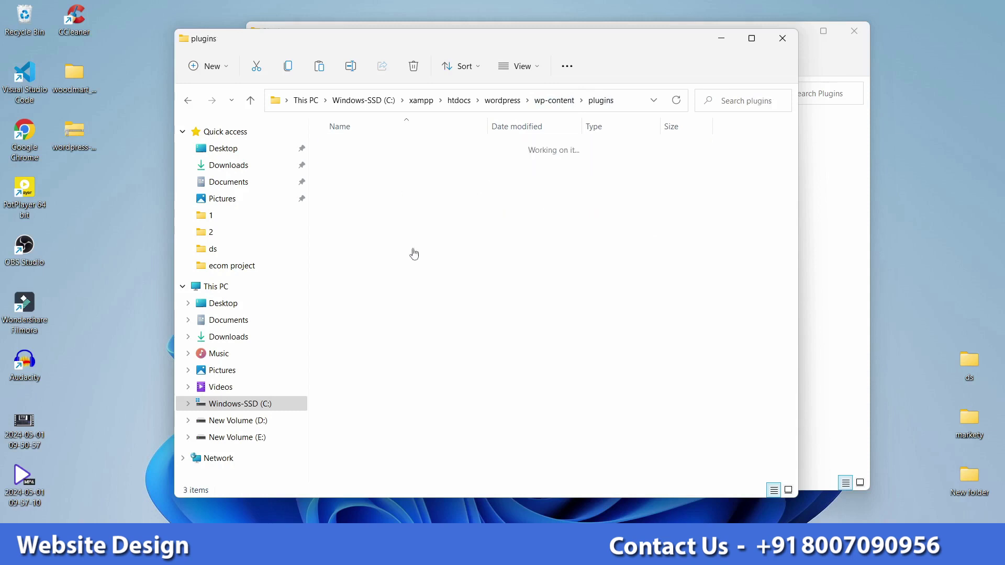
key(ctrl+v)
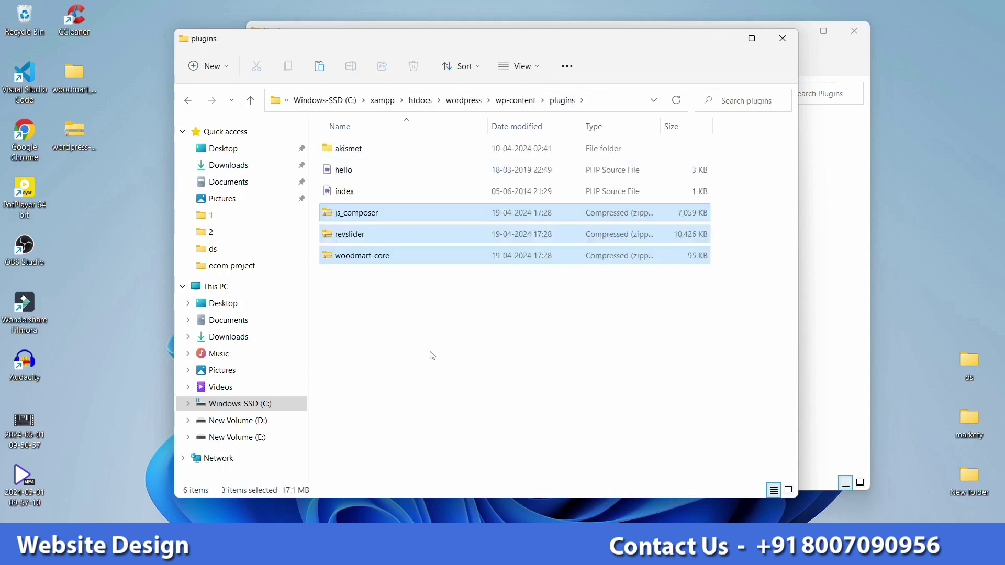
Step: Extract the three zips into folders with 7-Zip and minimise the Explorer window
right_click(366, 256)
click(436, 434)
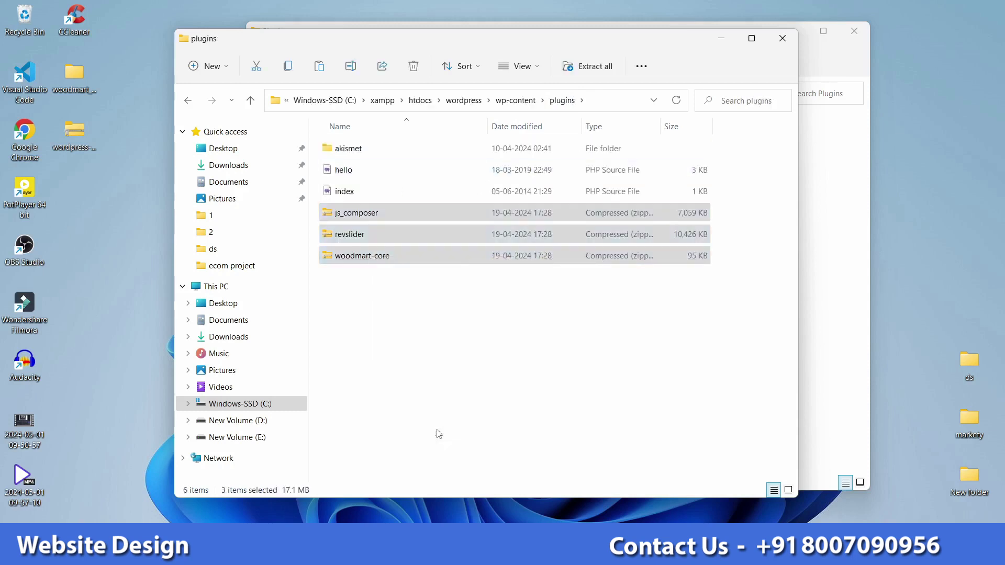
mouse_move(524, 224)
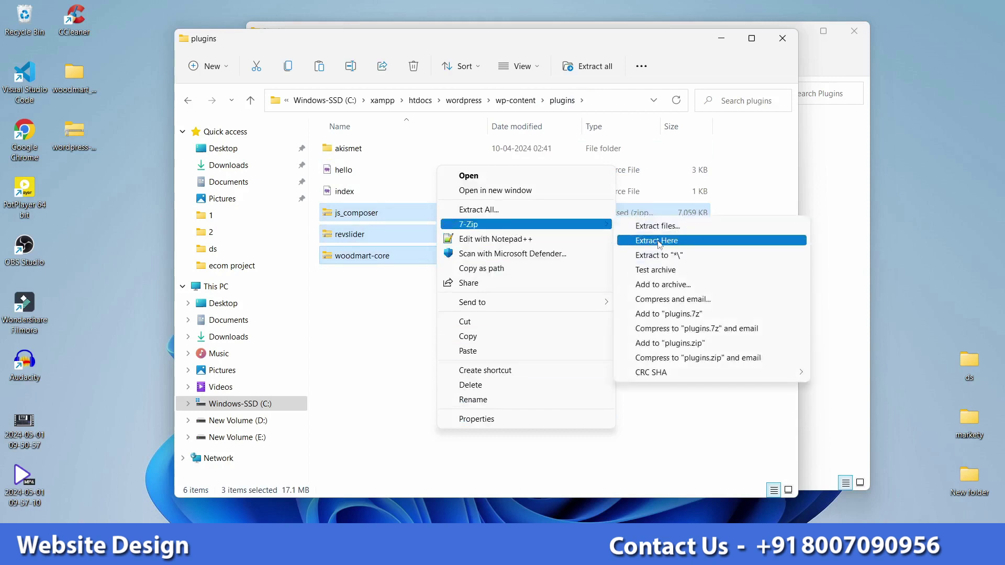
click(661, 227)
click(517, 358)
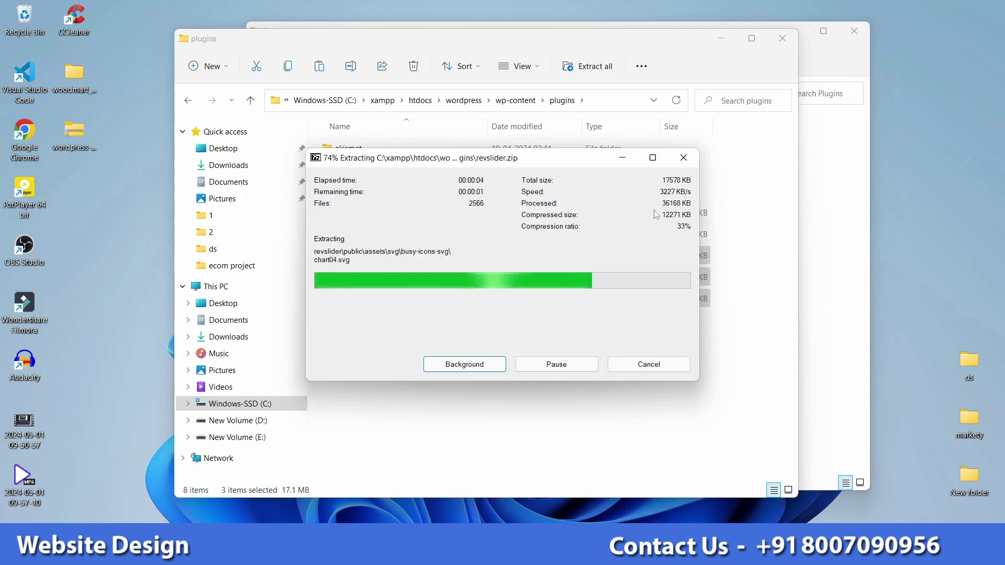
click(438, 374)
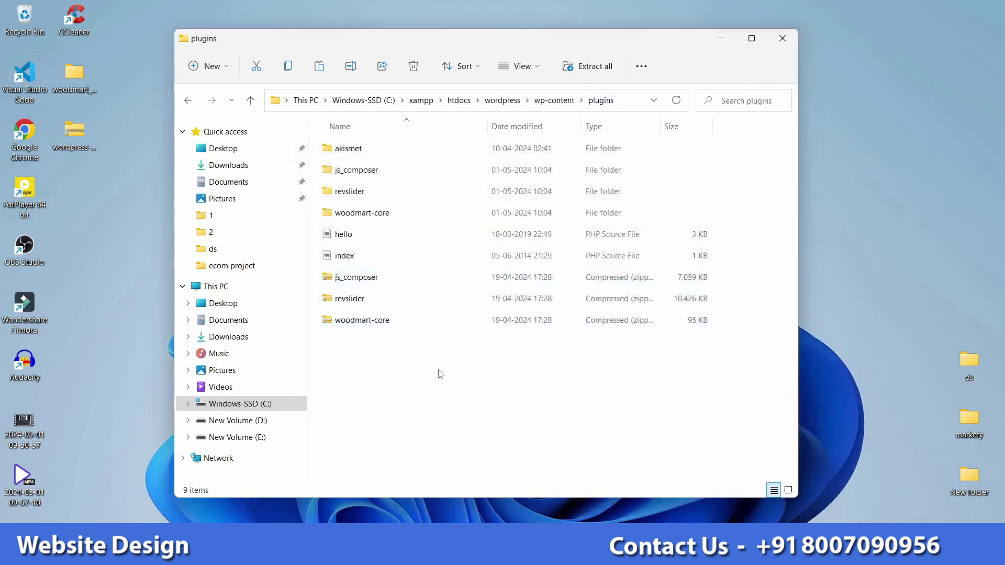
click(721, 38)
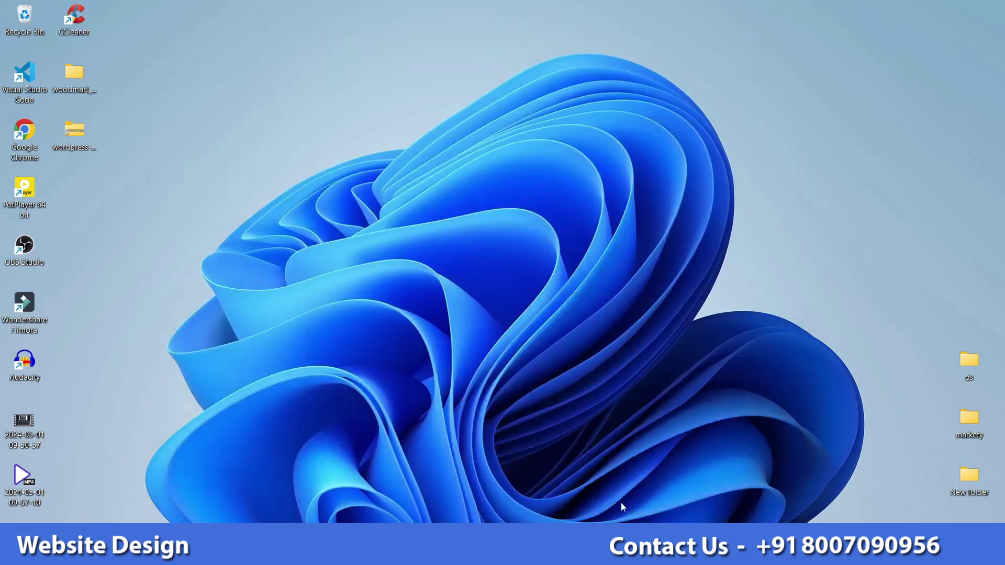
Step: Check Installed Plugins shows only Akismet and Hello Dolly, then return to the revslider folder
key(alt+Tab)
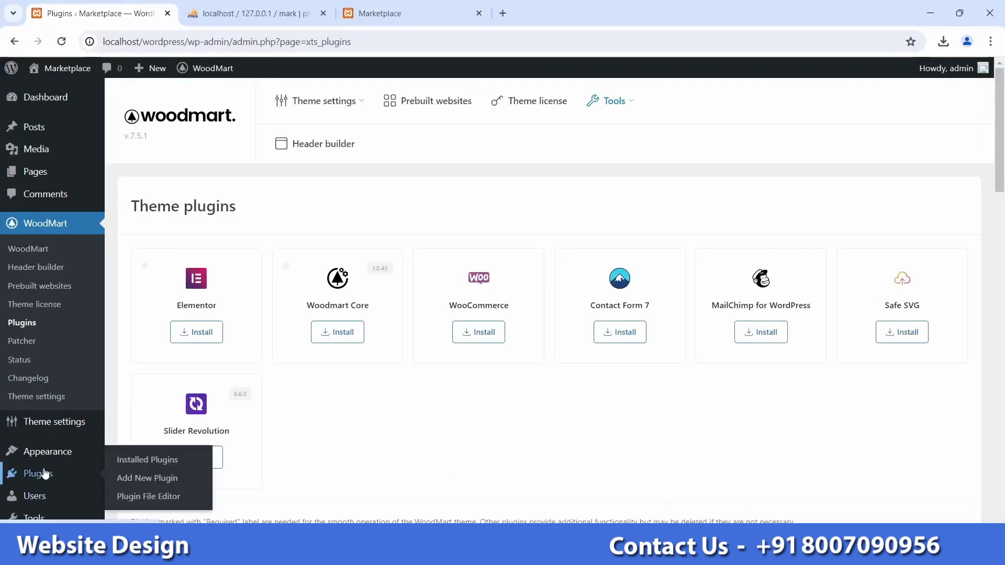
scroll(47, 474, down, 3)
mouse_move(55, 432)
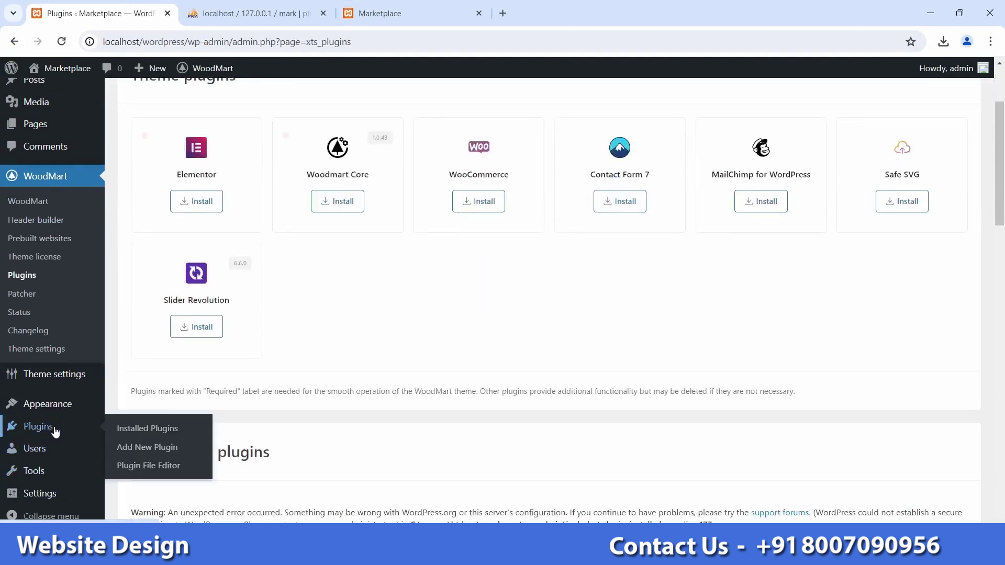
click(139, 436)
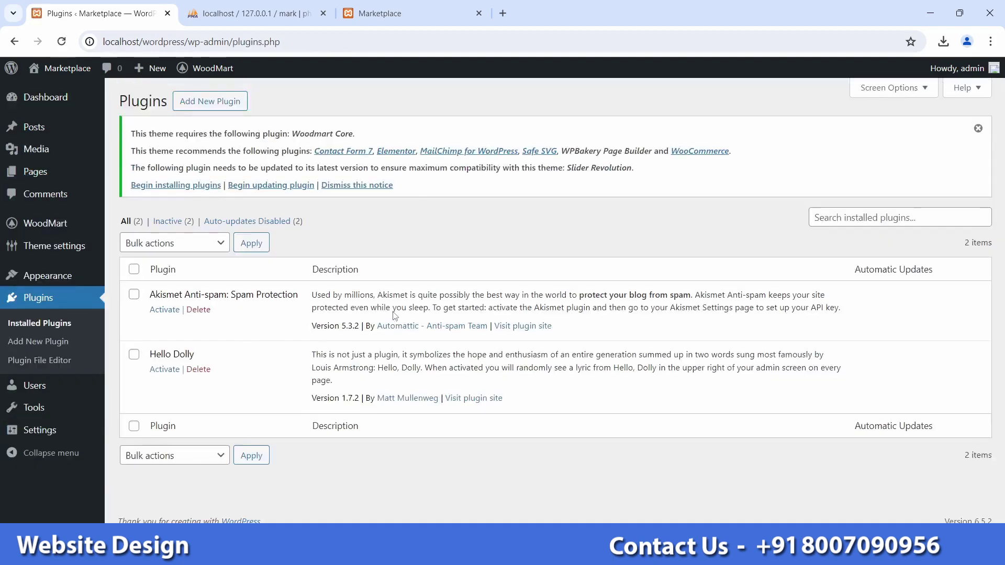
key(alt+Tab)
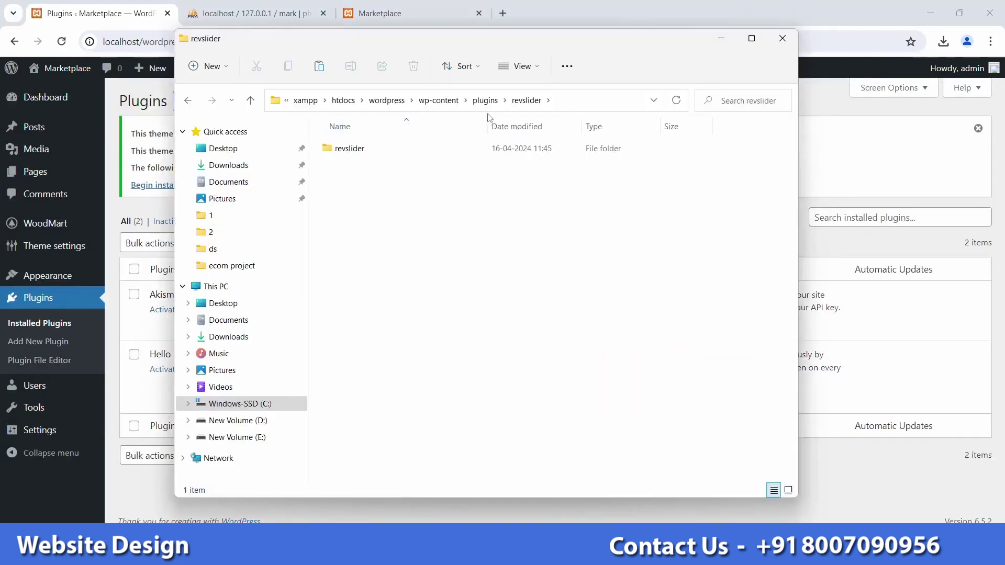
Step: Delete the revslider, woodmart-core and js_composer folders from plugins
click(485, 100)
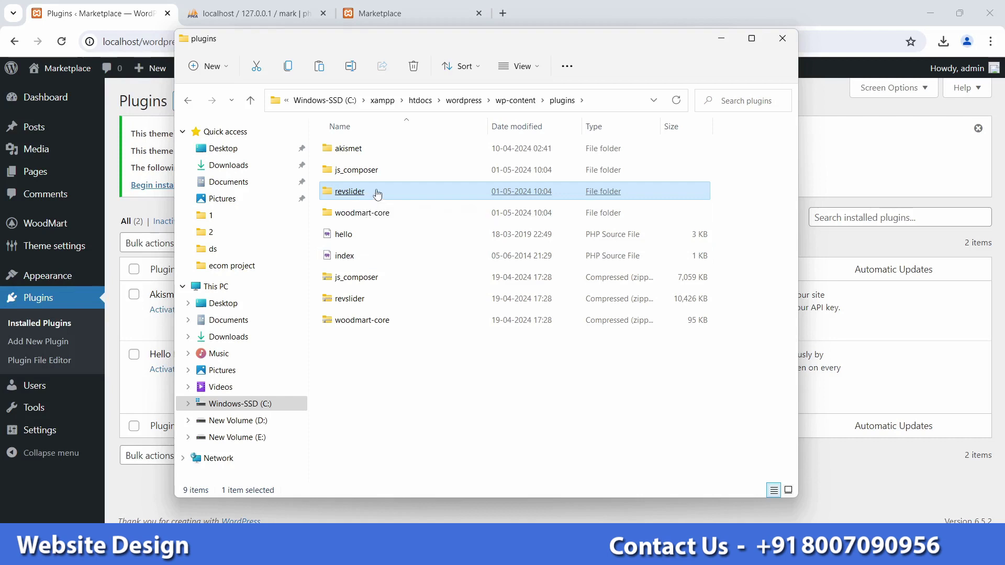
key(Delete)
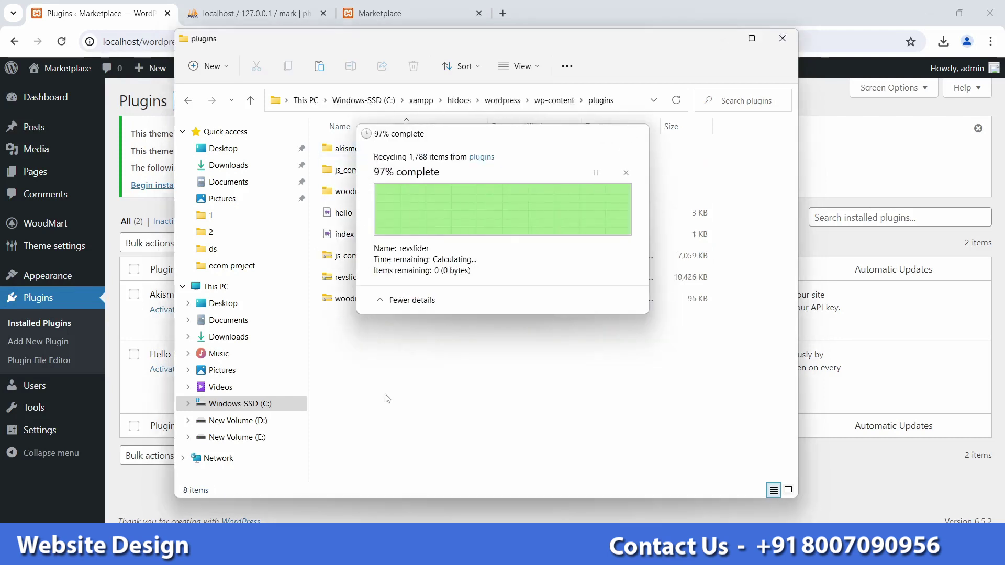
click(392, 195)
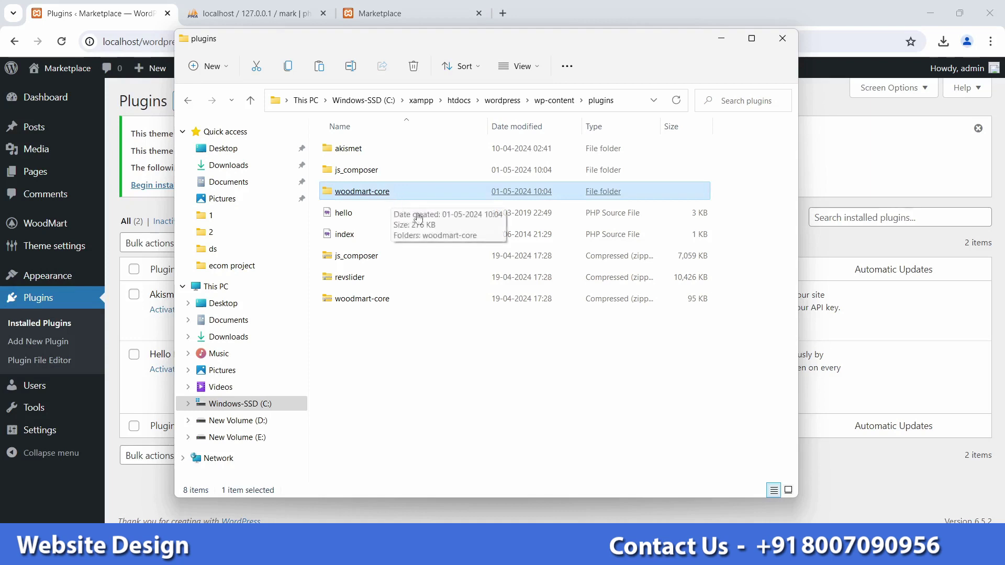
key(Delete)
click(381, 170)
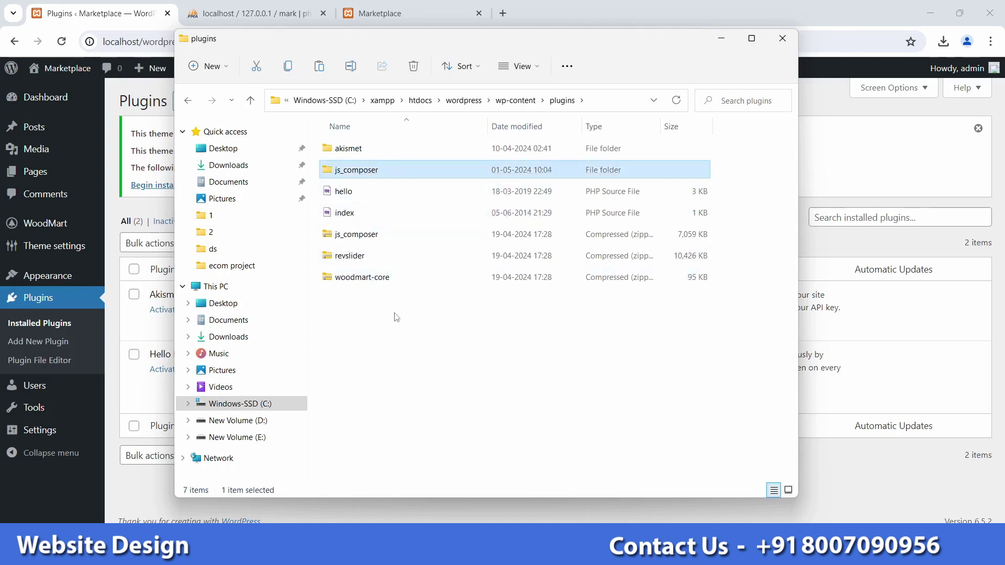
key(Delete)
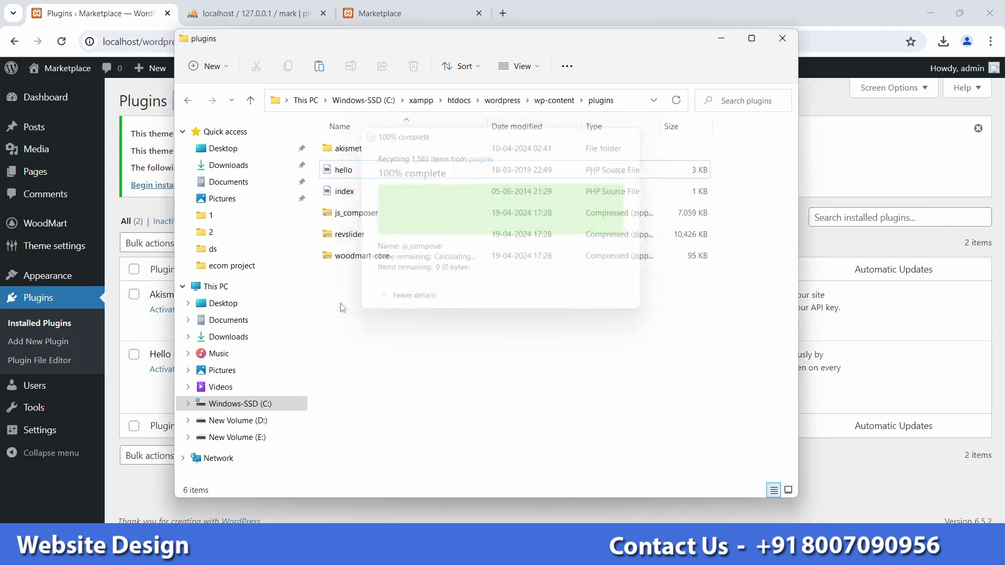
Step: Re-extract the three plugin zips in place with 7-Zip Extract Here
drag(344, 302, 413, 215)
right_click(412, 215)
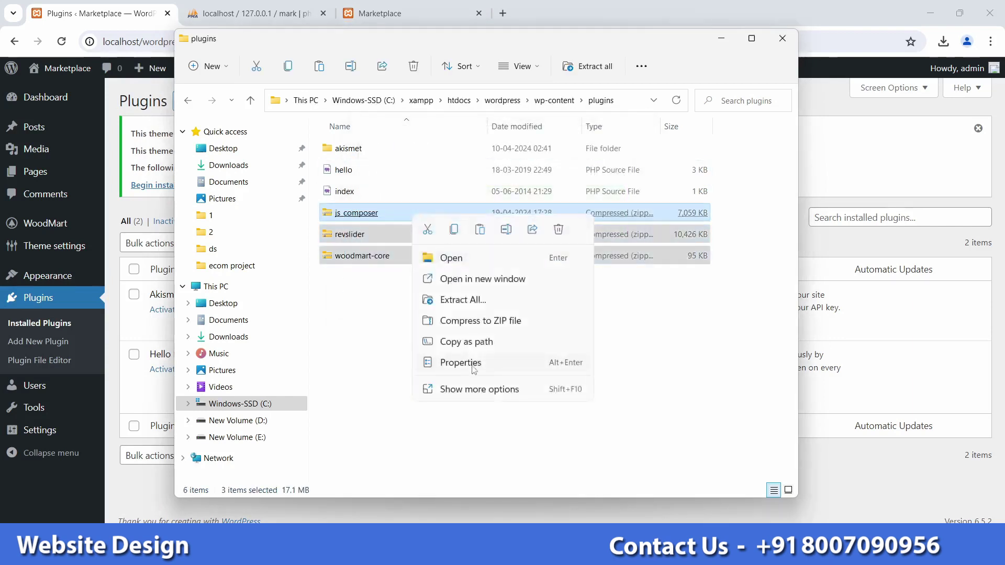
click(469, 386)
mouse_move(555, 175)
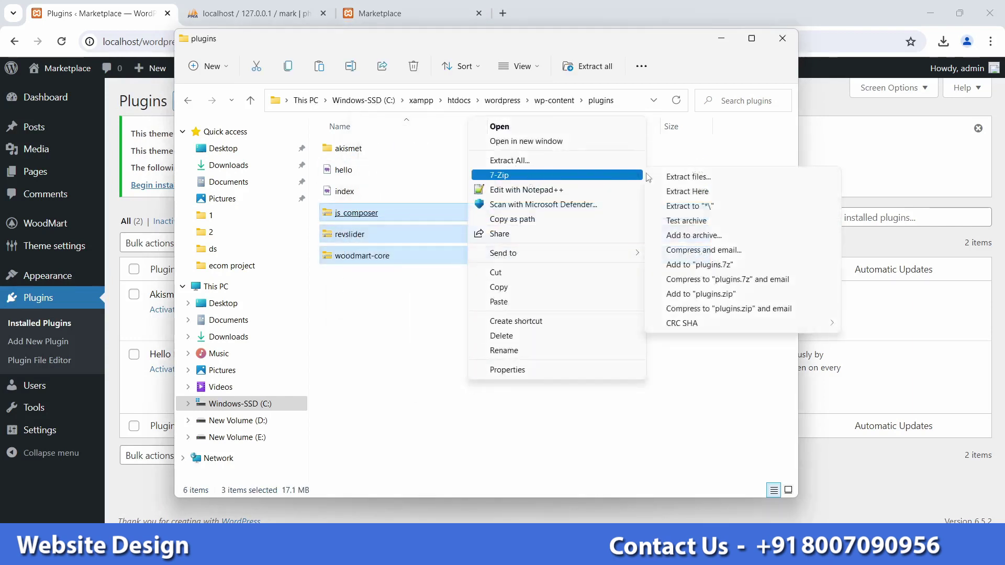
click(688, 191)
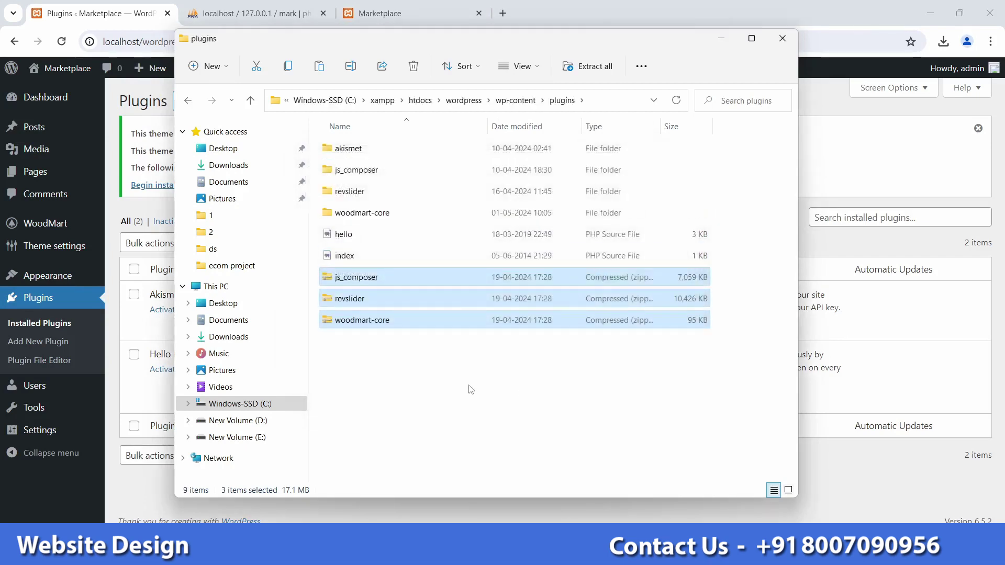
Step: Deselect the zips, minimise File Explorer and reload the Installed Plugins page
click(463, 391)
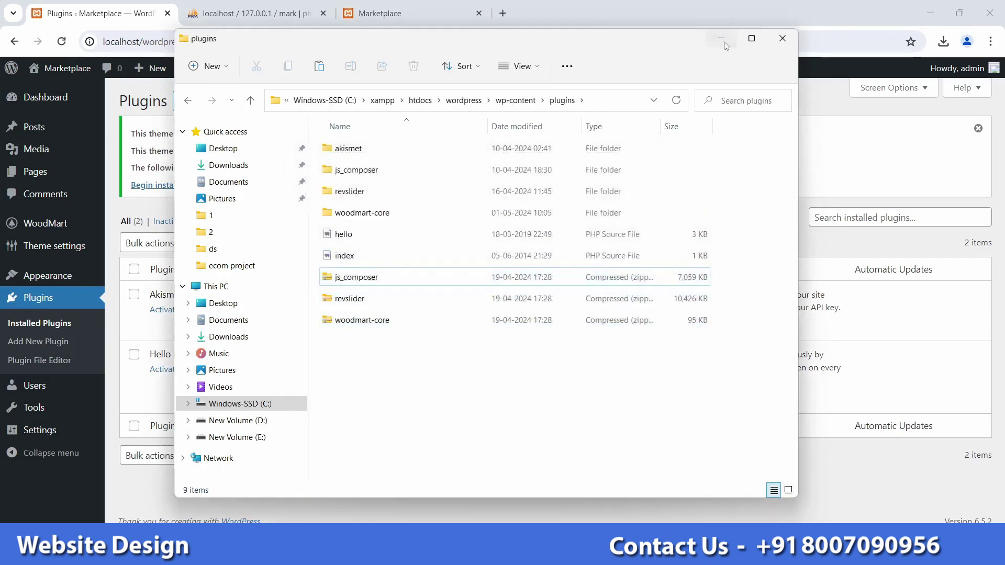
click(725, 43)
click(61, 41)
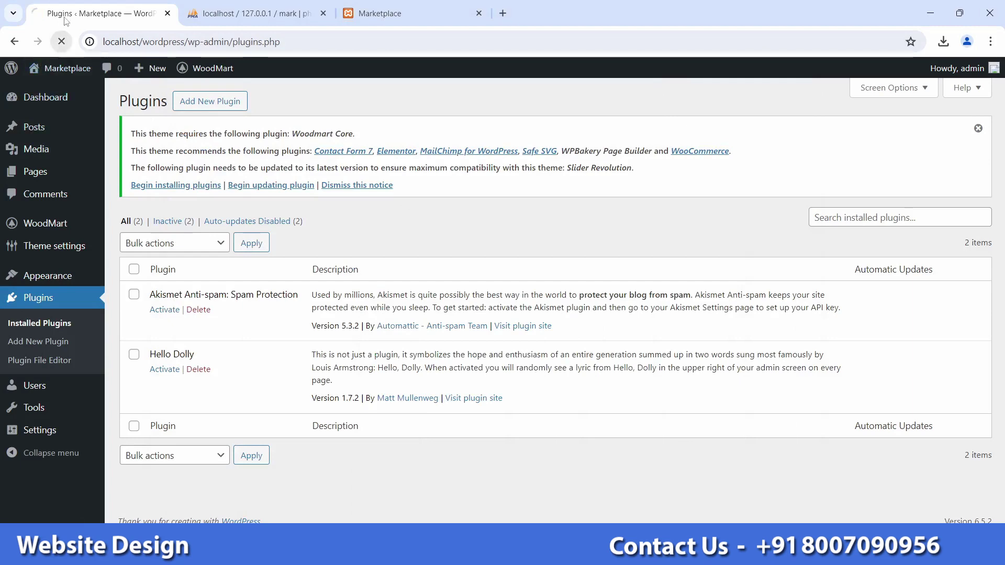
Step: Tick Slider Revolution, Woodmart Core and WPBakery Page Builder and apply the Activate bulk action
scroll(272, 356, down, 3)
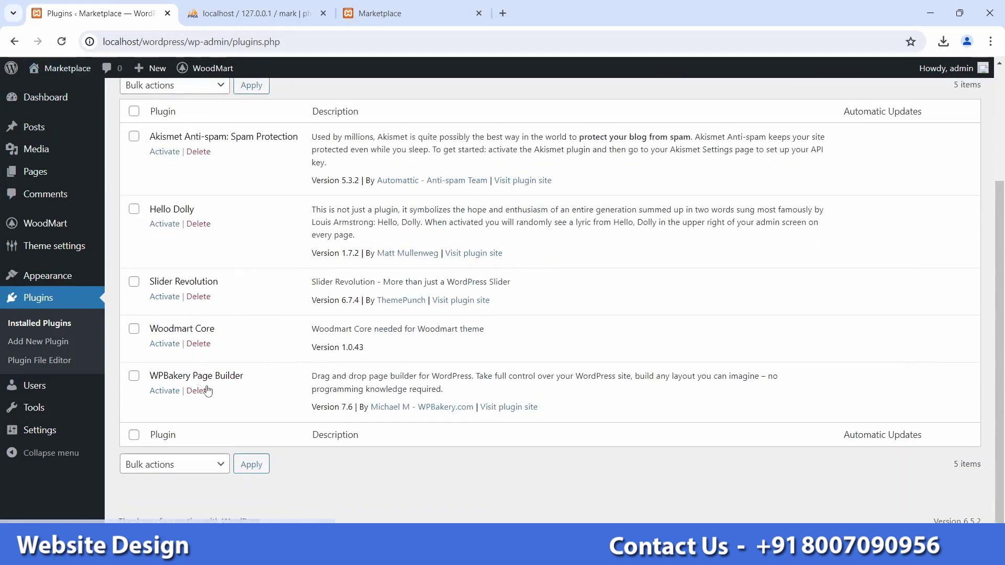
scroll(207, 256, up, 2)
scroll(197, 325, down, 1)
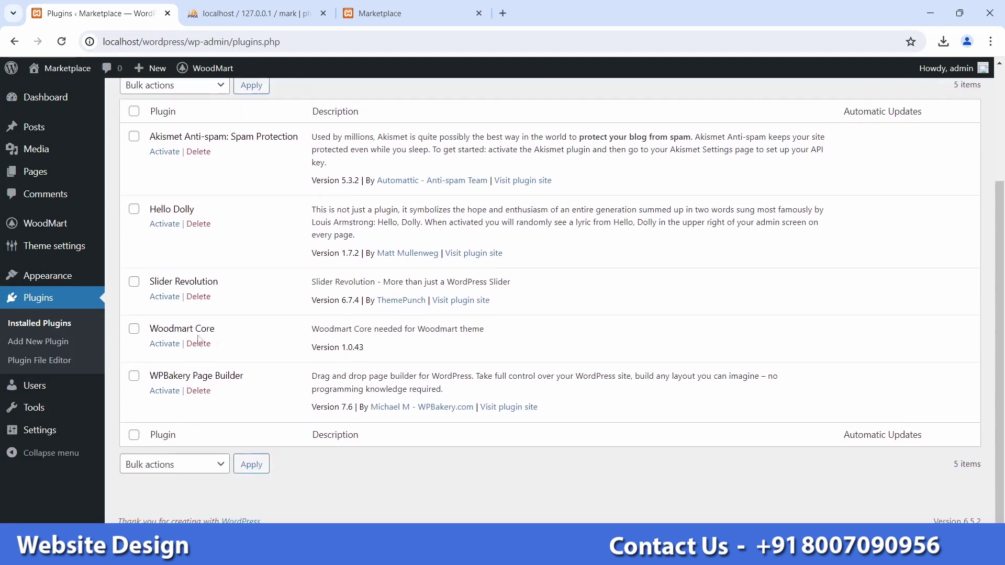
click(134, 281)
click(134, 331)
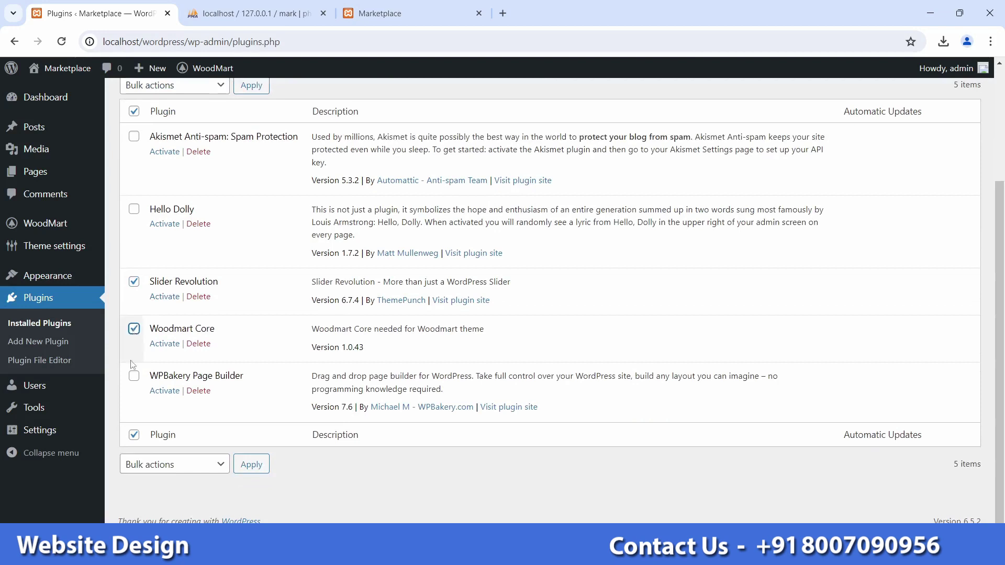
click(134, 376)
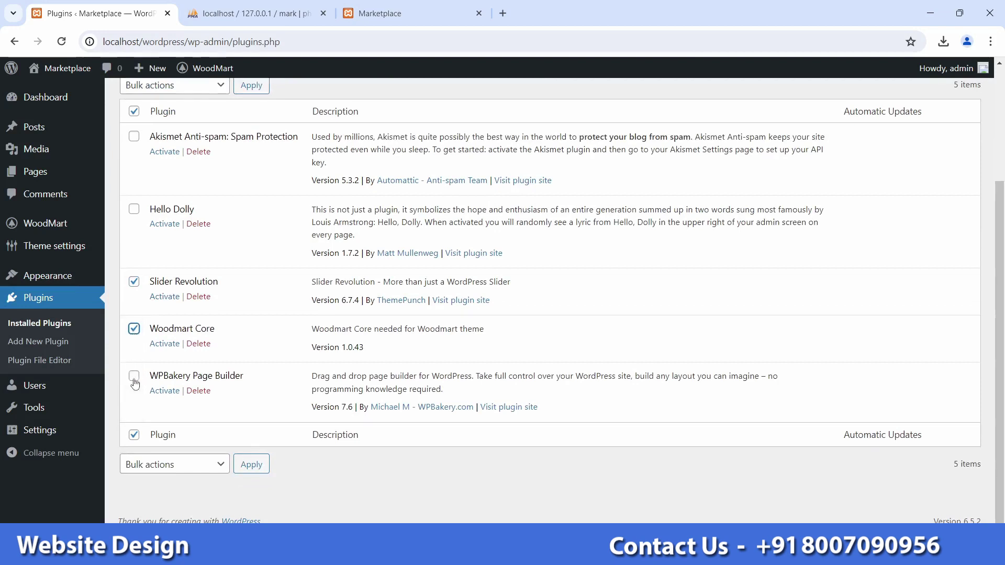
scroll(210, 359, up, 1)
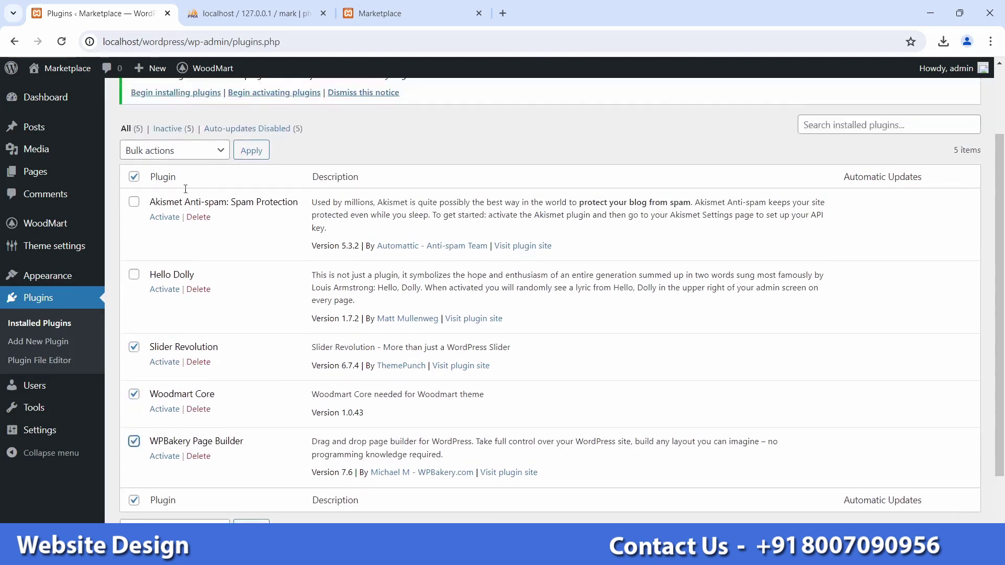
click(170, 151)
click(169, 178)
click(251, 156)
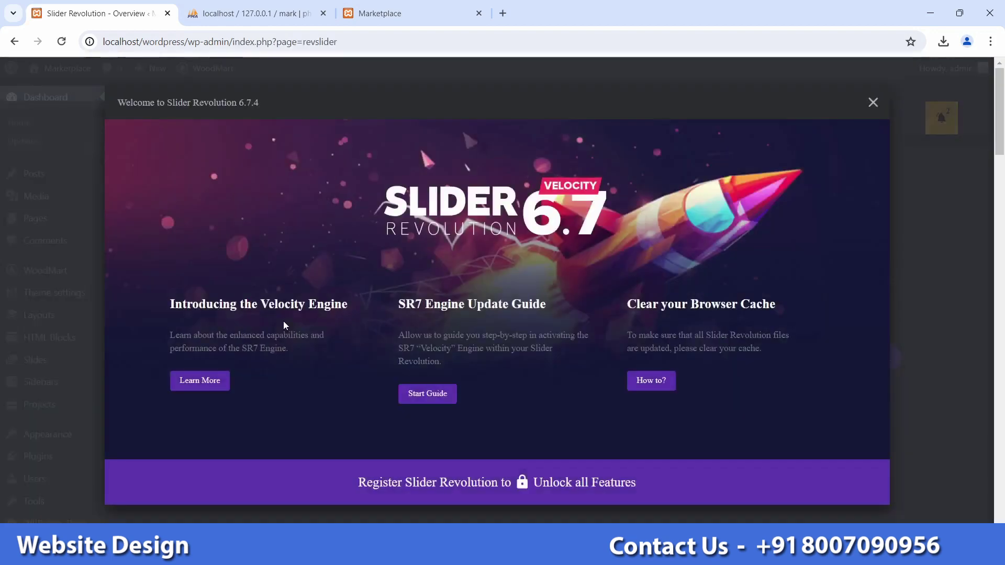
Step: Dismiss the Slider Revolution welcome message and return to the WordPress Dashboard
click(872, 103)
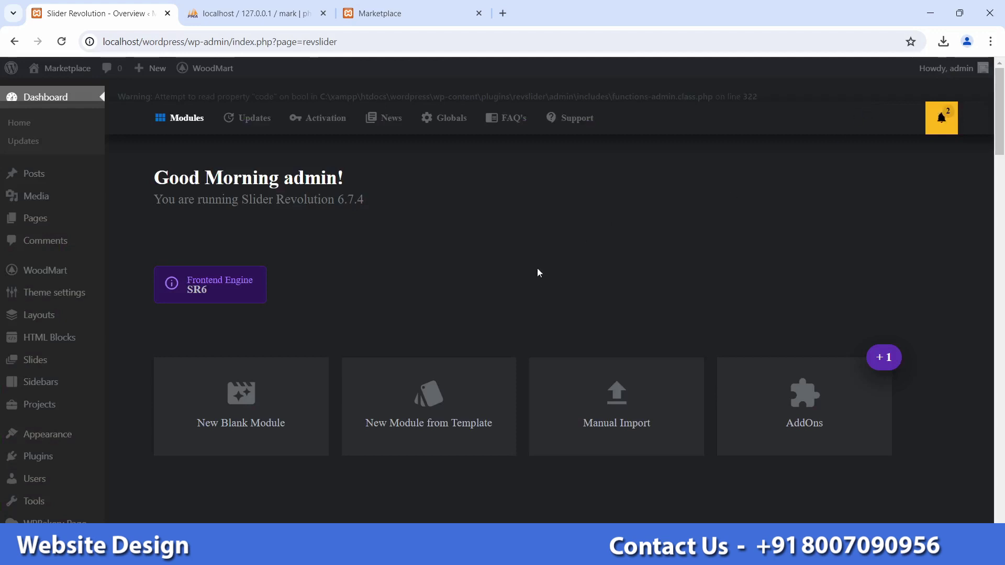
click(27, 98)
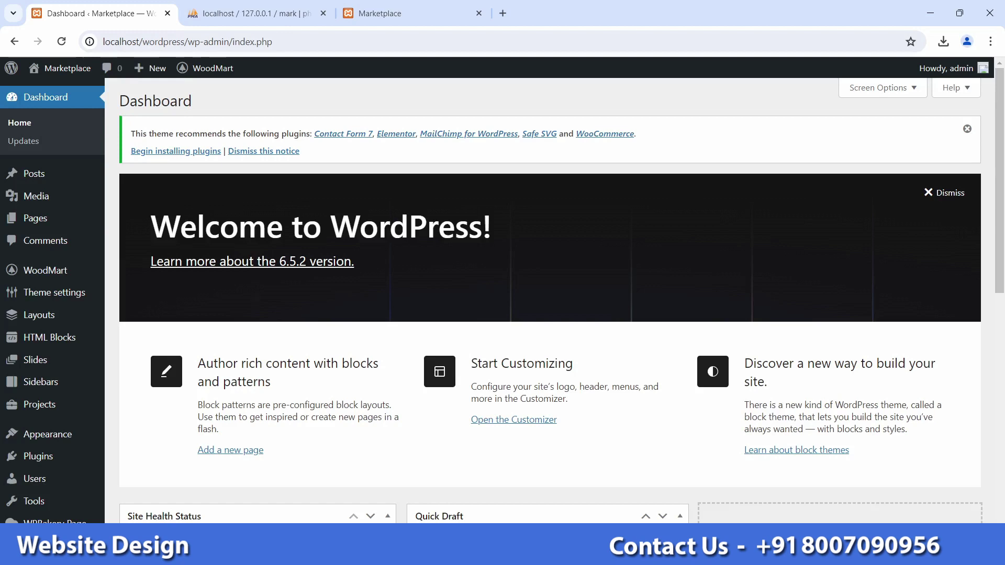
Step: Switch Wi-Fi on in Windows Quick Settings and connect to the available secured network
key(super+a)
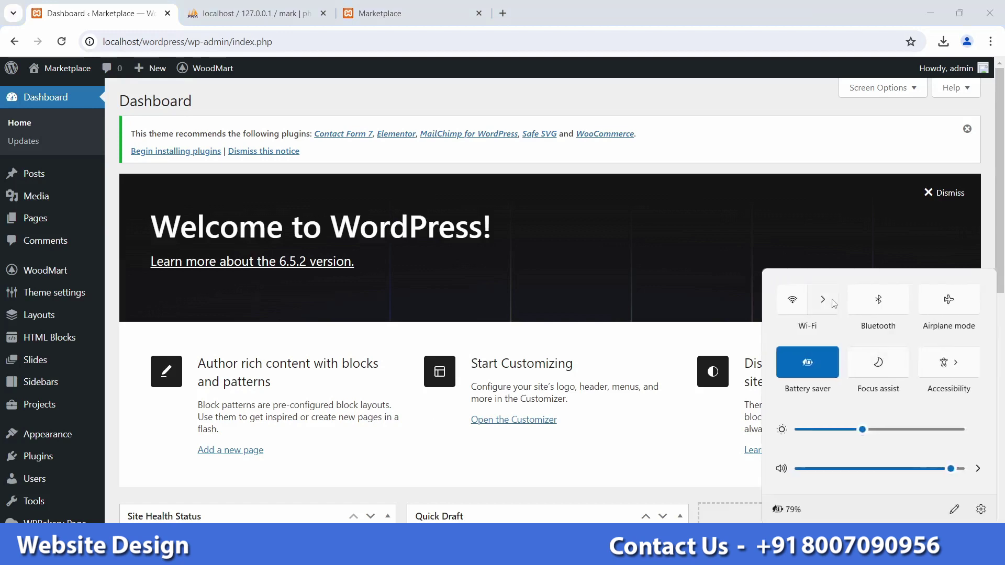
click(835, 303)
click(972, 280)
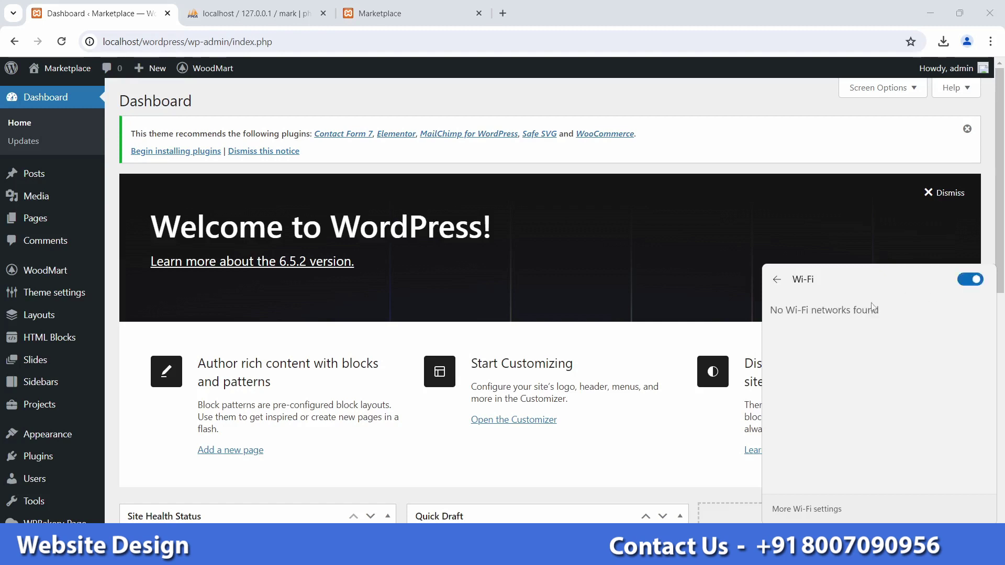
click(859, 318)
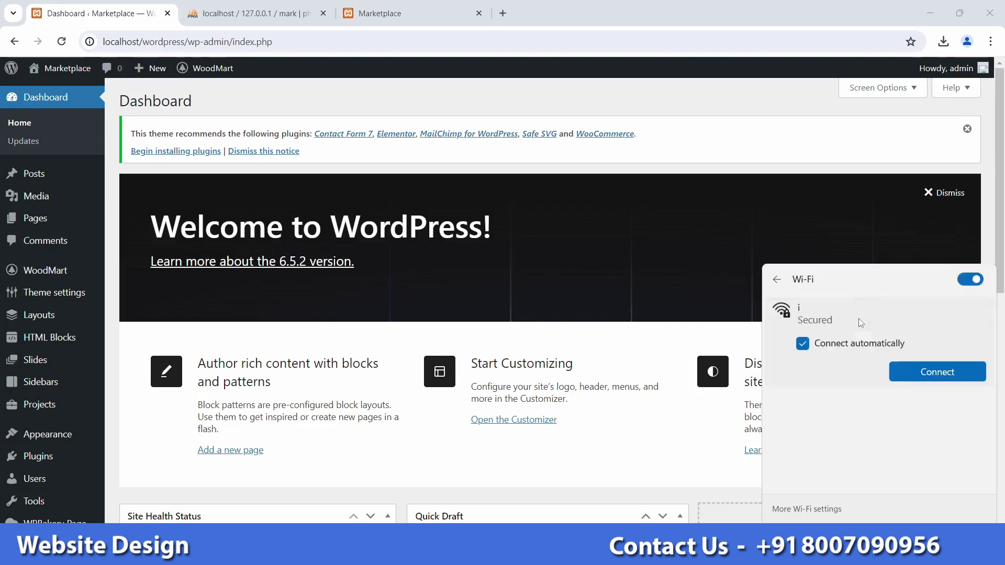
click(909, 363)
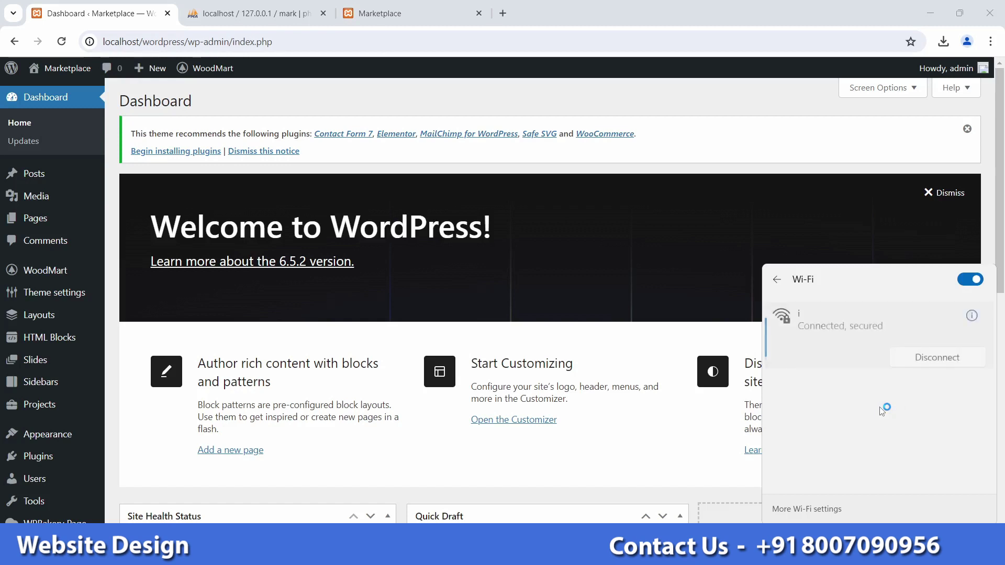
click(323, 13)
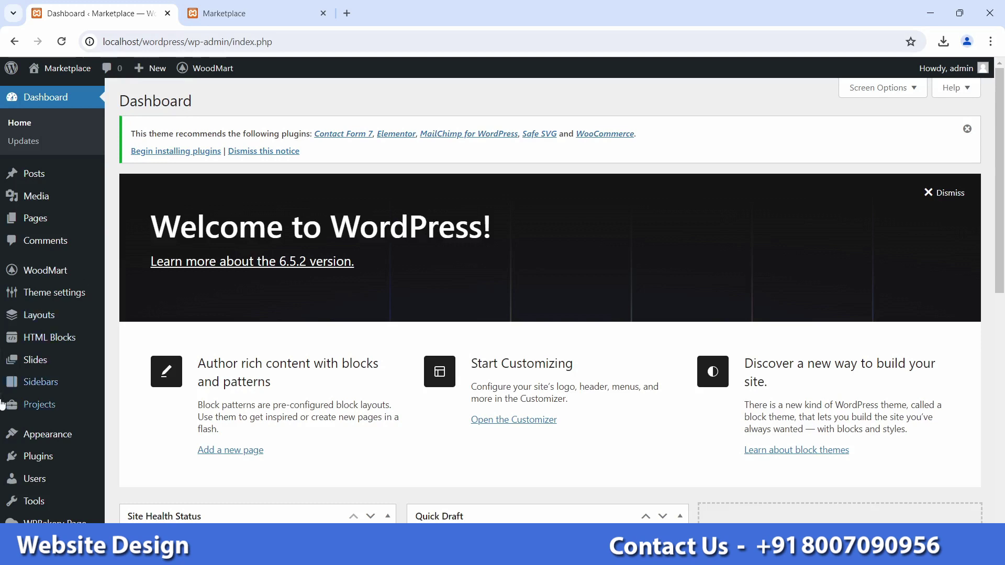
Step: Open the Add Plugins page from the Plugins menu, after briefly visiting WoodMart's plugins page
mouse_move(60, 271)
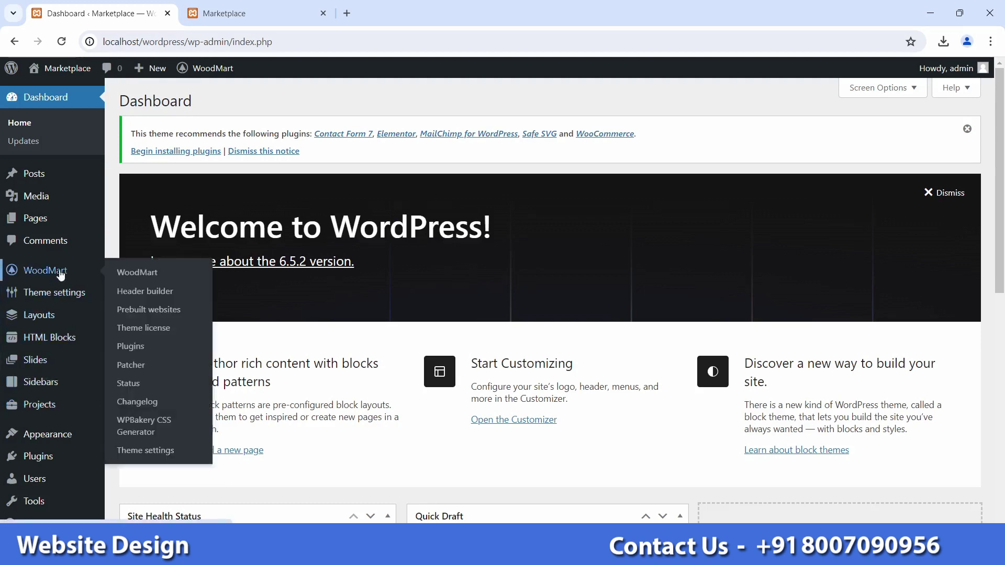
click(135, 346)
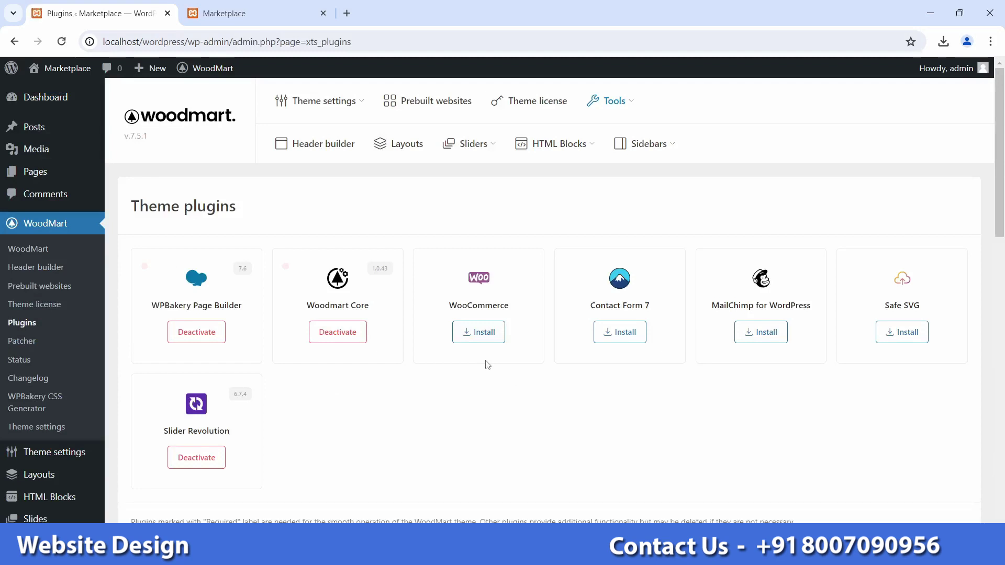
scroll(80, 321, down, 4)
mouse_move(74, 358)
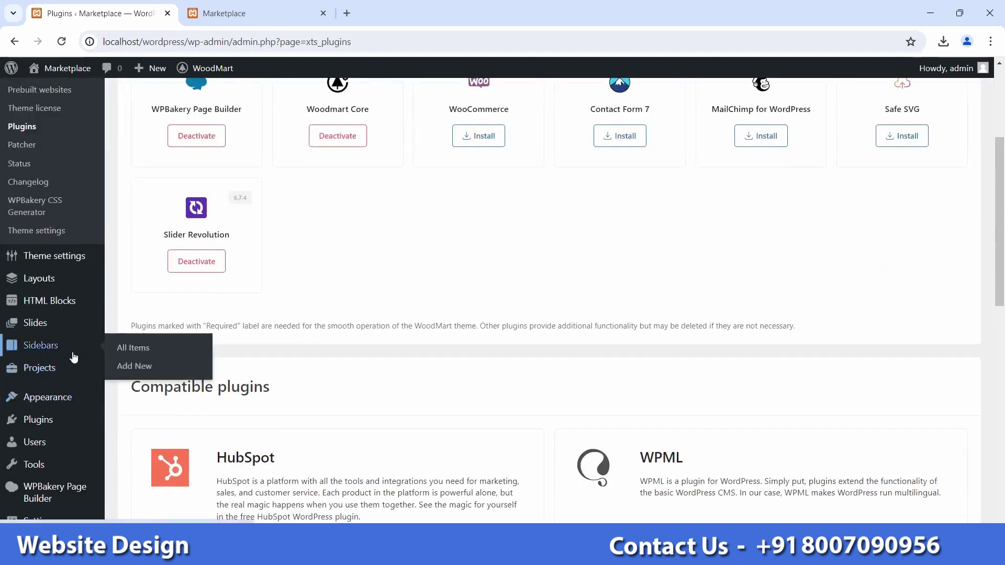
mouse_move(59, 420)
click(177, 438)
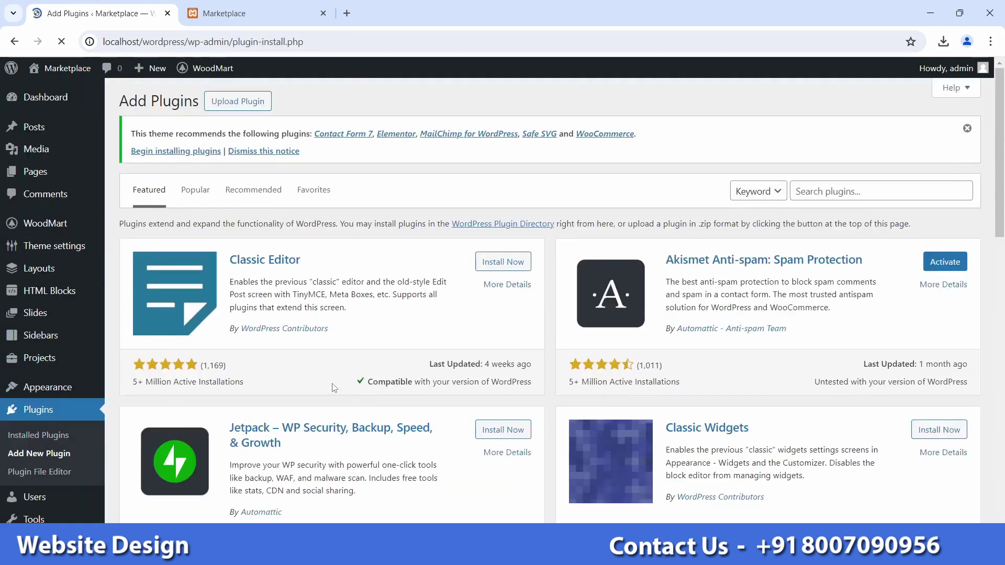
Step: Search for 'wooco', install and activate WooCommerce, then go back to the Dashboard
click(799, 199)
text(wo)
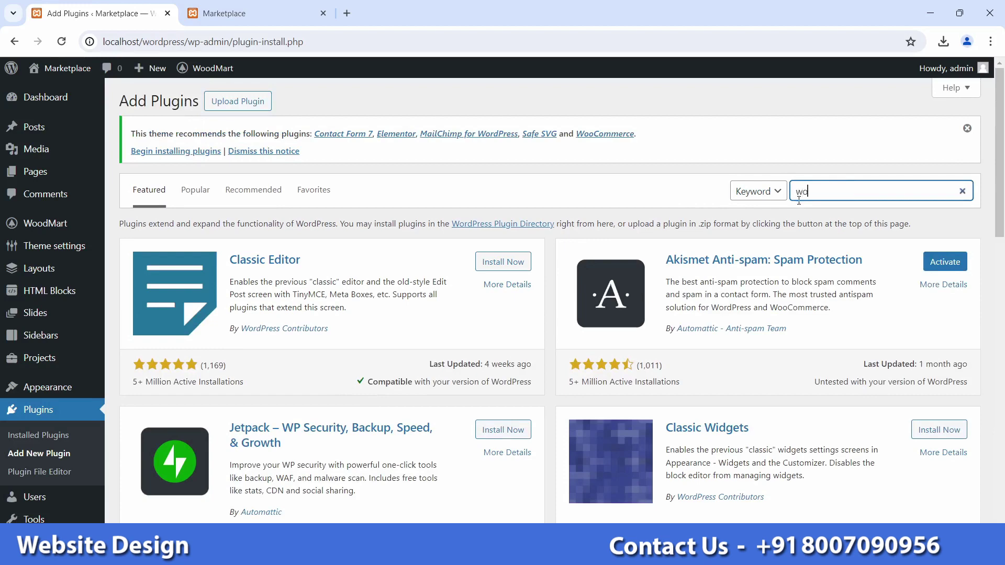
text(oco)
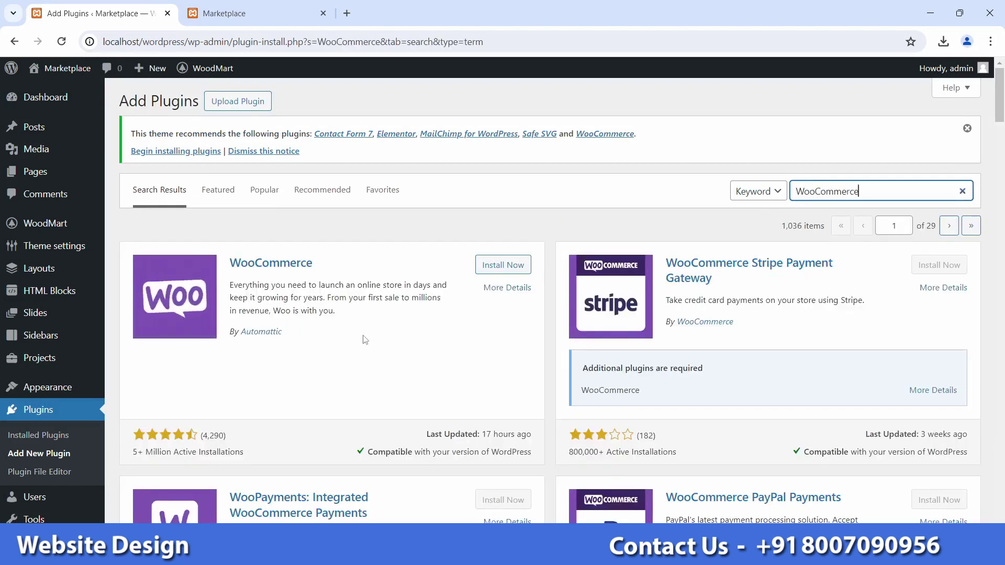
click(502, 265)
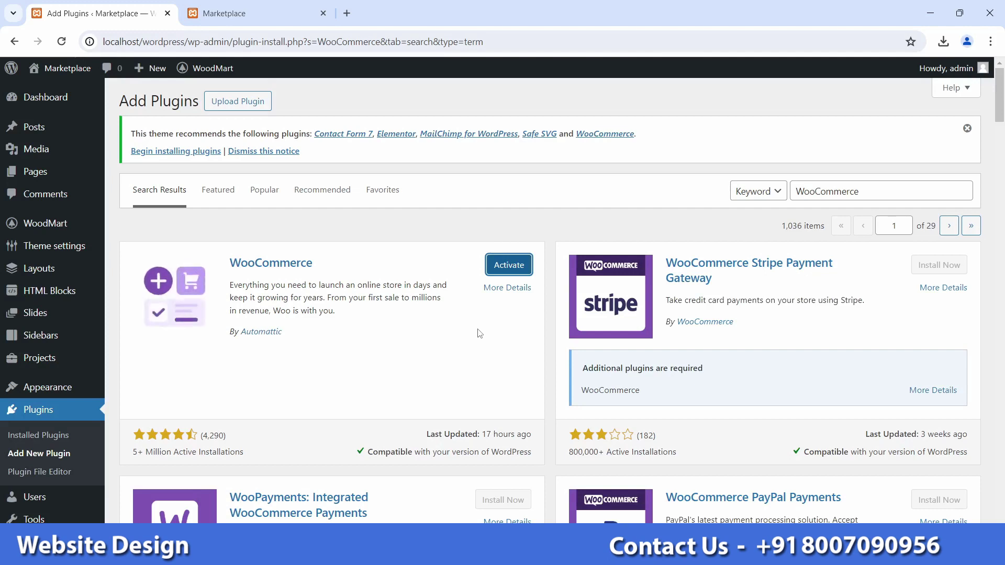
click(511, 268)
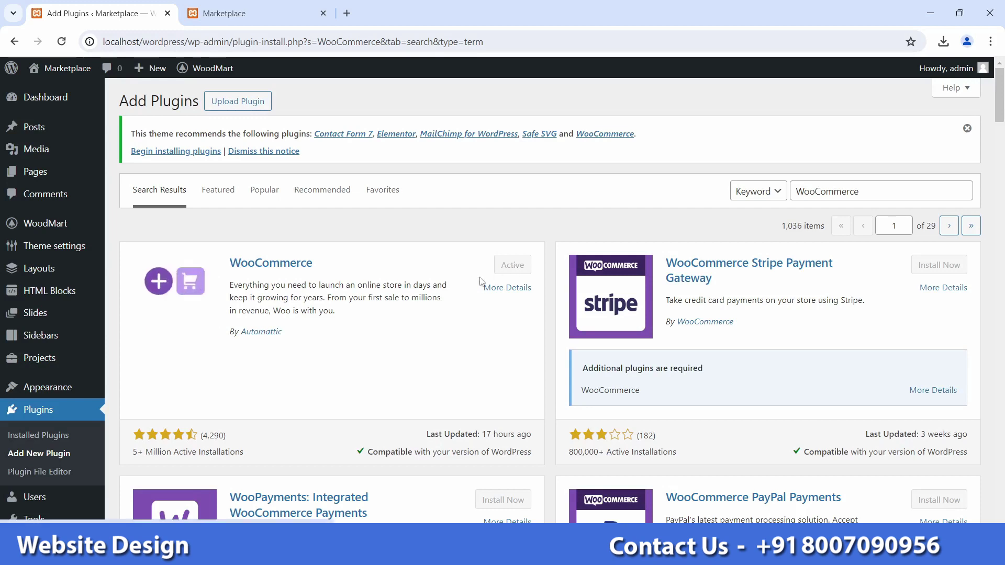
click(44, 101)
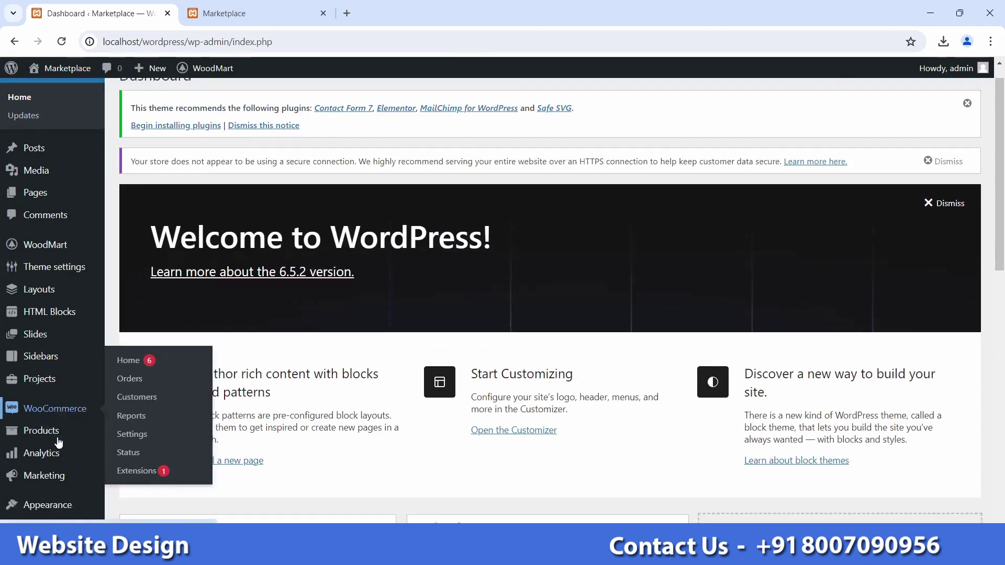
Step: Launch WooCommerce from the admin sidebar to reach the 'Welcome to Woo!' setup page
scroll(58, 440, down, 4)
mouse_move(67, 255)
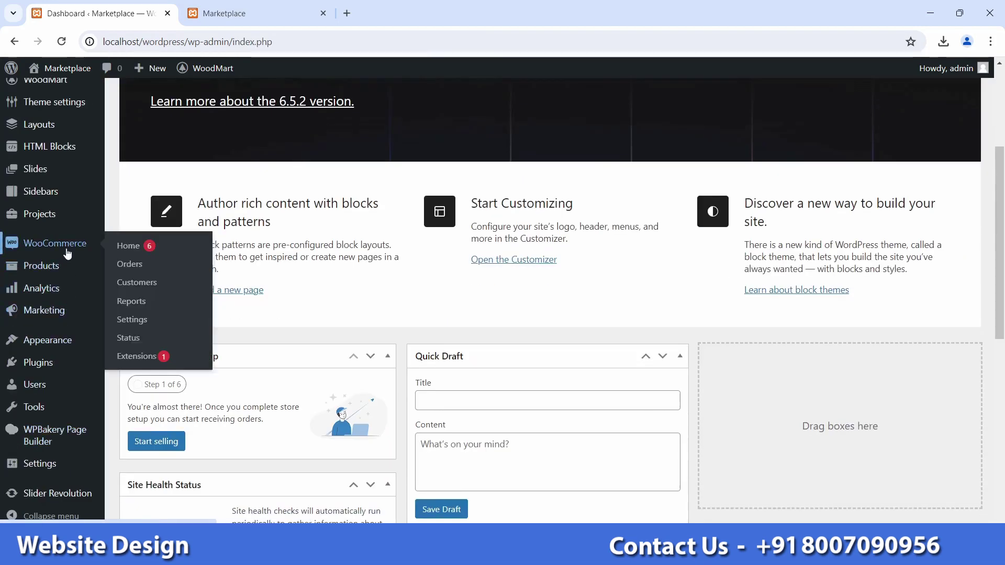
click(67, 252)
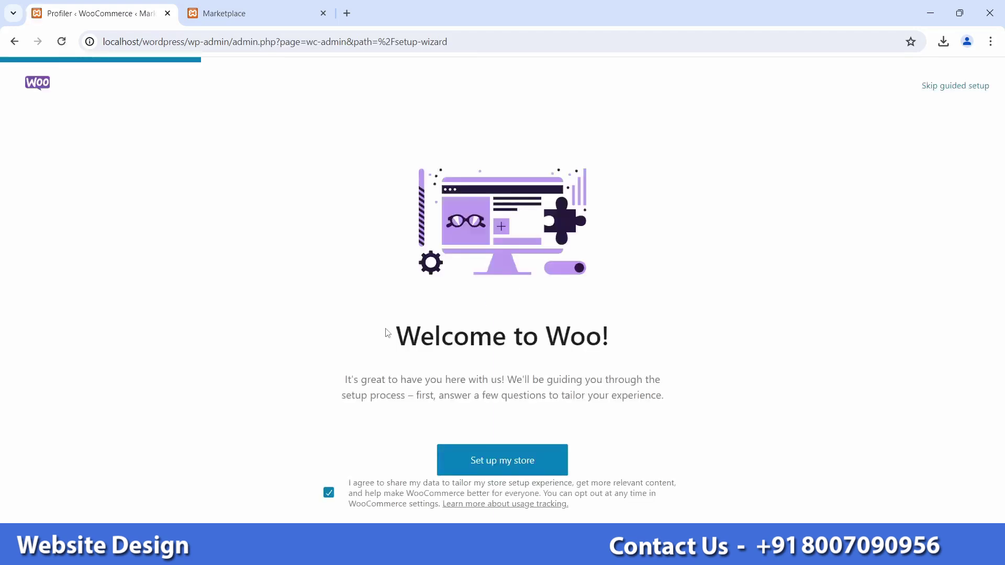
Step: Set up the store as a new business named Marketplace in the Other industry
click(501, 465)
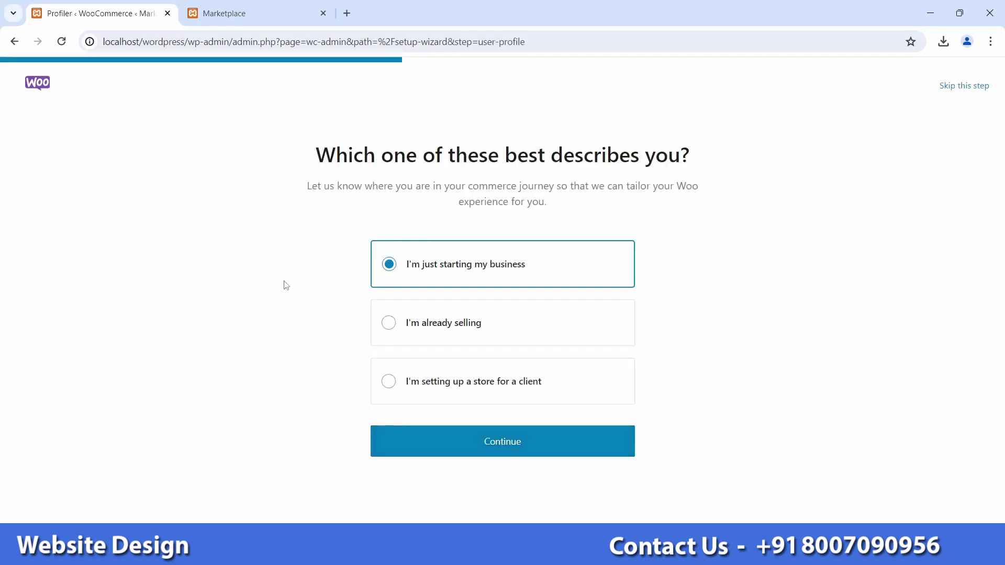
click(502, 449)
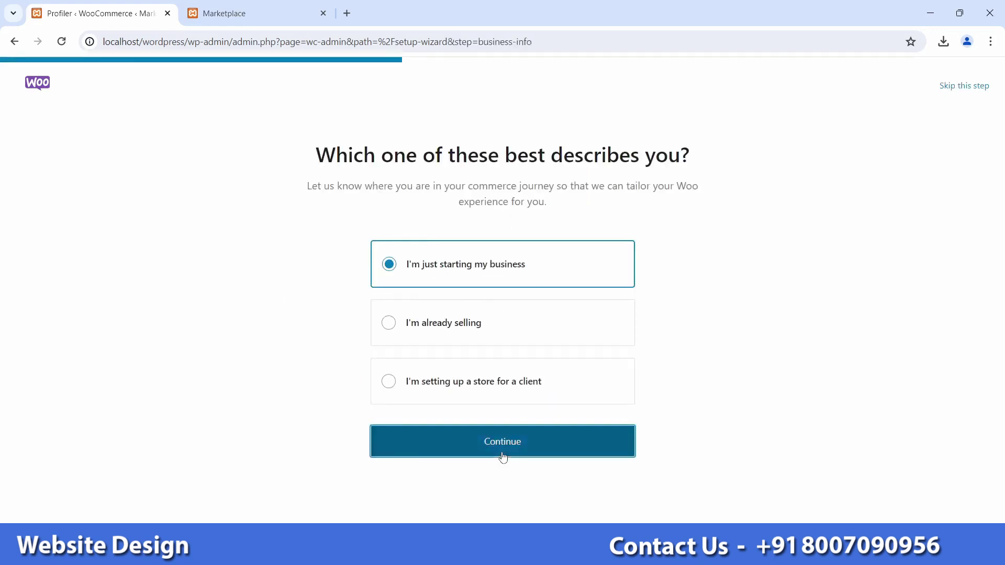
scroll(216, 321, down, 1)
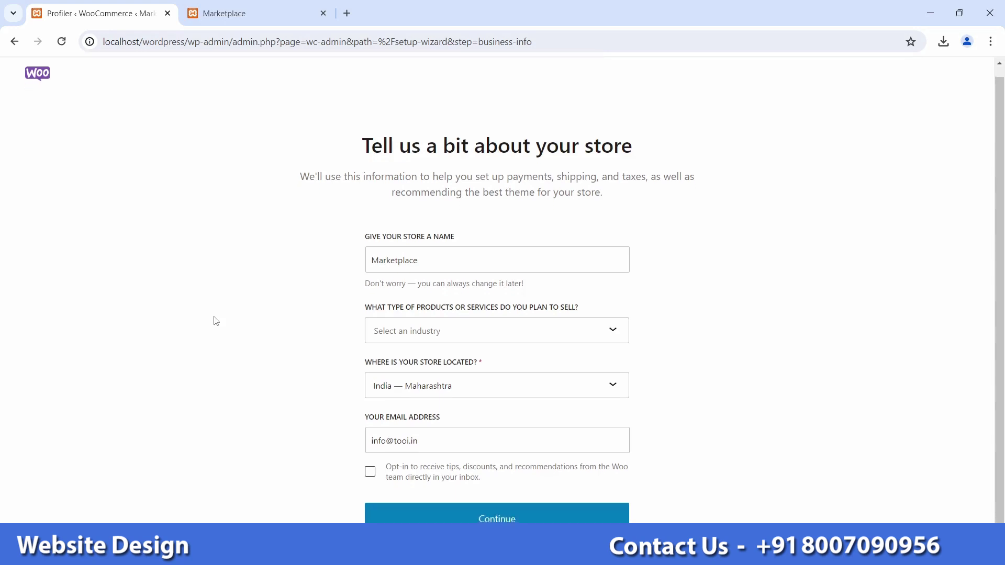
click(428, 264)
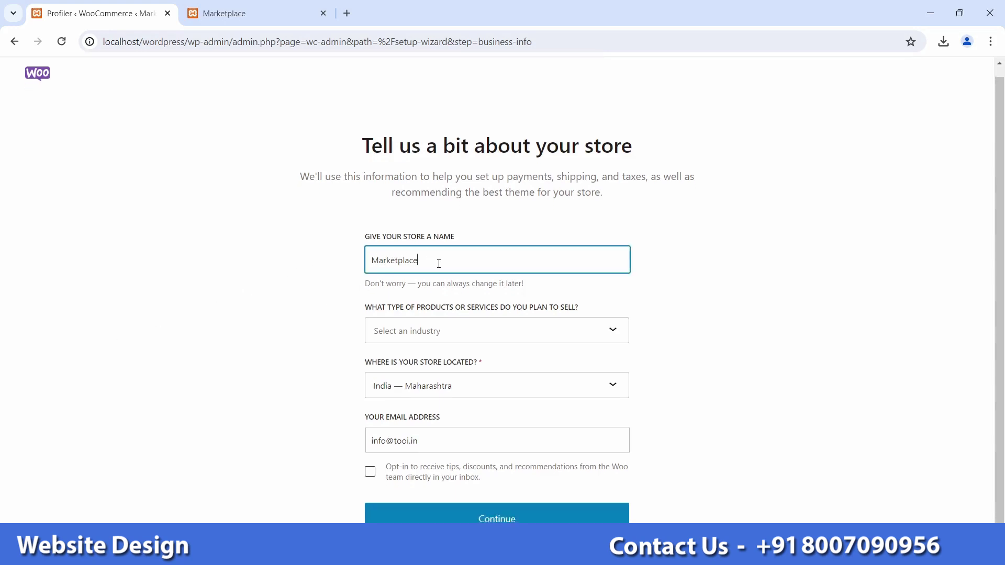
click(599, 333)
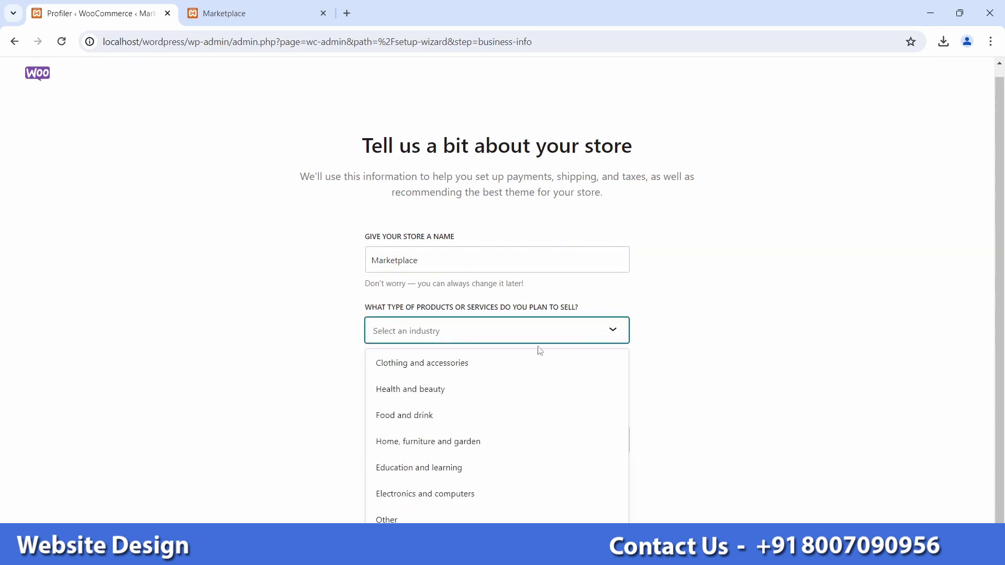
click(411, 520)
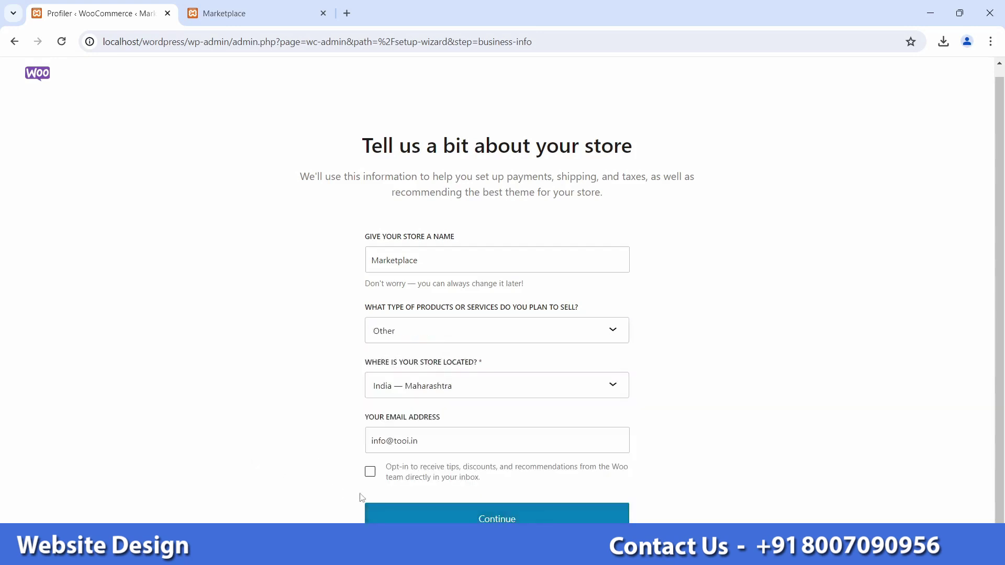
click(455, 512)
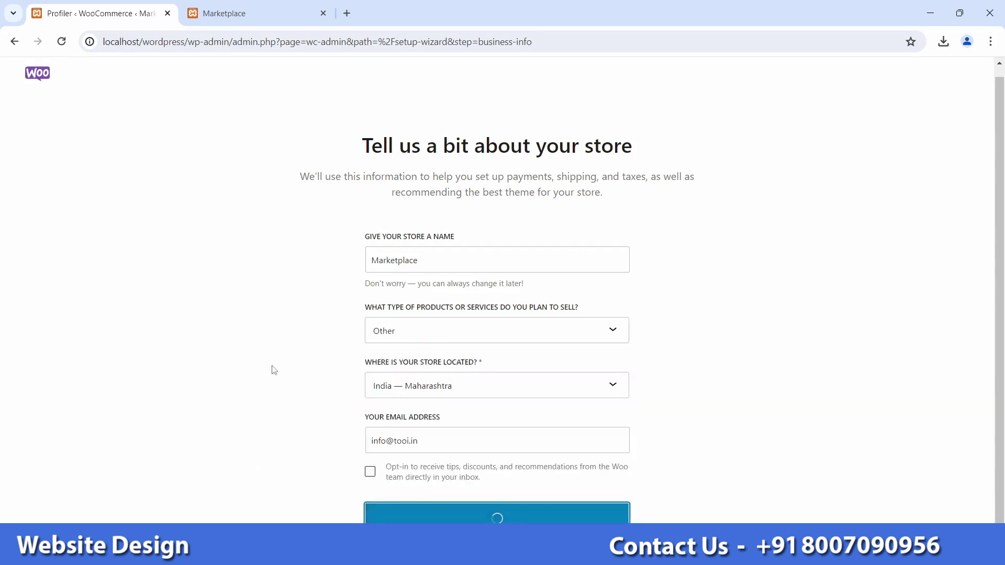
Step: Untick Jetpack AI, MailPoet, Google Listings & Ads and Pinterest, and continue without them
click(198, 257)
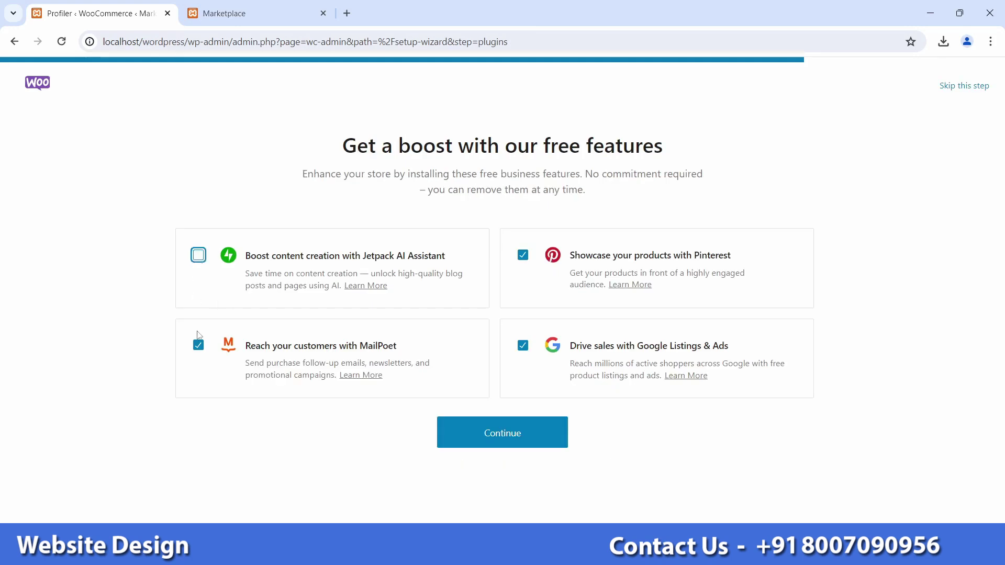
click(199, 344)
click(525, 348)
click(521, 258)
click(526, 436)
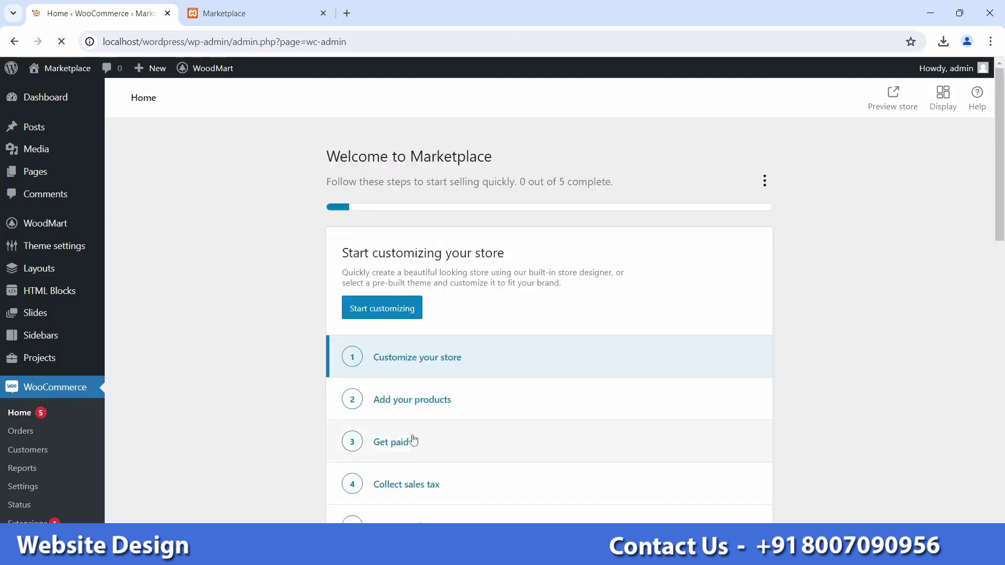
Step: Navigate to Plugins > Add New Plugin again
scroll(276, 391, down, 7)
scroll(305, 395, up, 7)
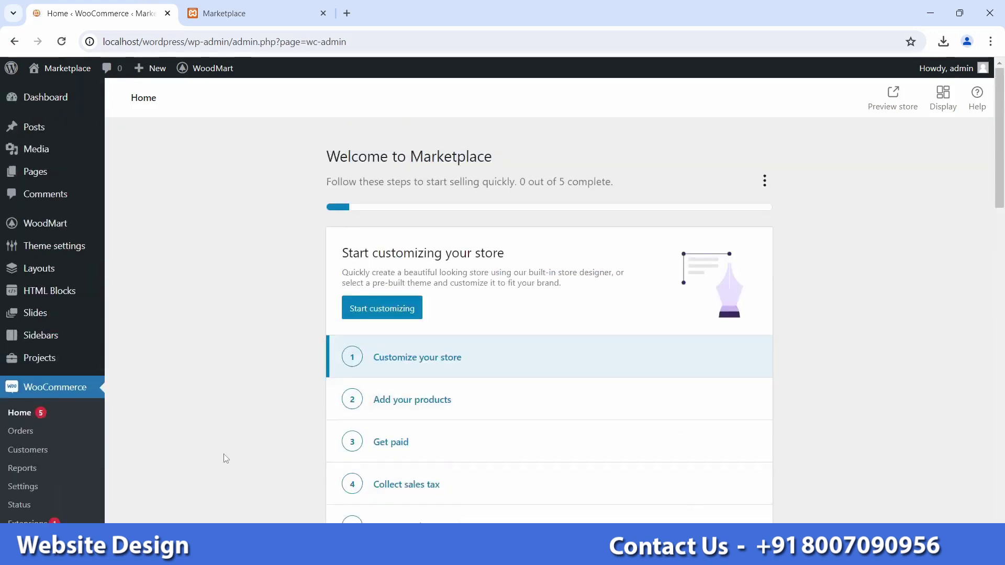
scroll(223, 458, down, 6)
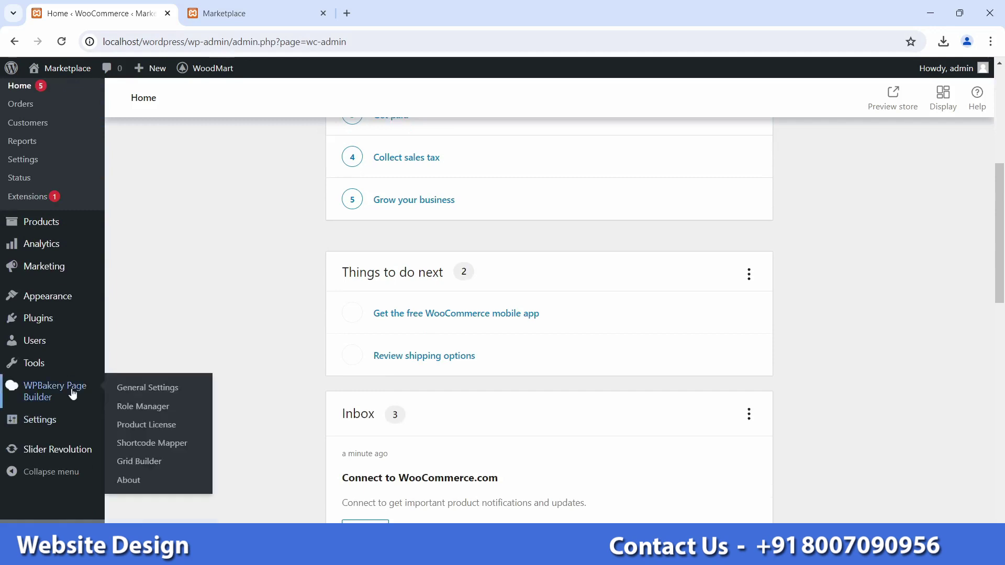
mouse_move(44, 323)
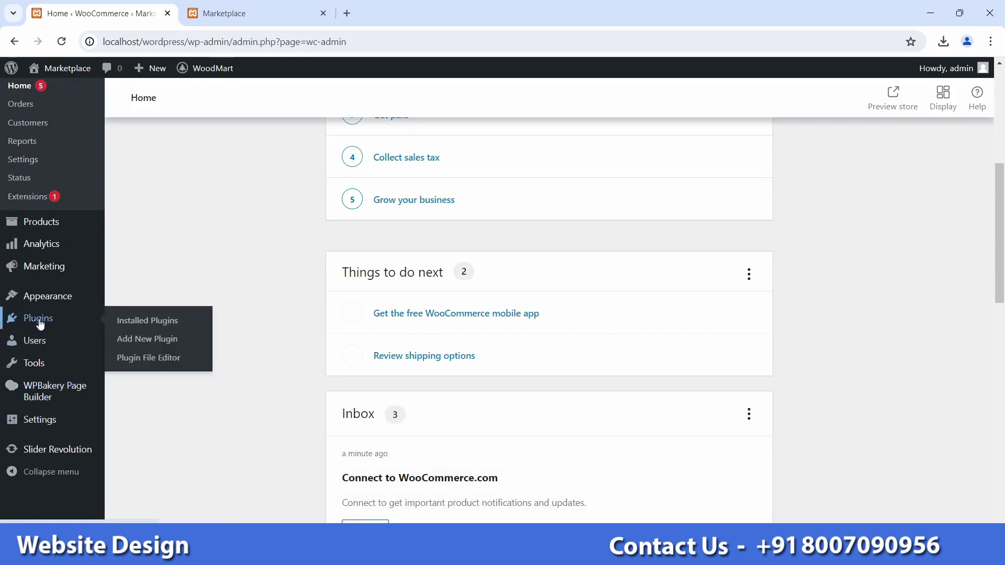
click(137, 327)
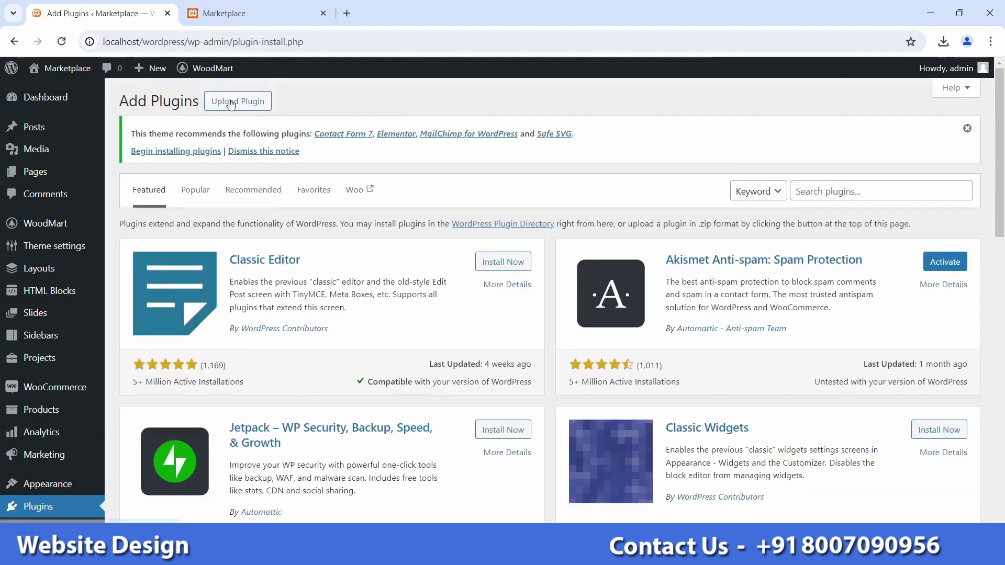
Step: Search 'elementor', install and activate Elementor Website Builder, then open the WoodMart dashboard
click(818, 193)
text(elemen)
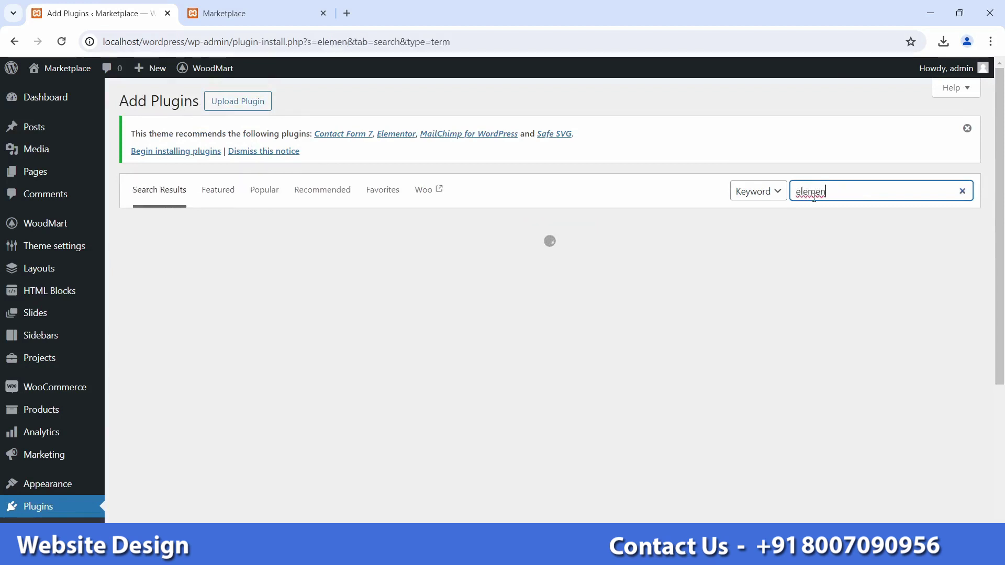
text(tor)
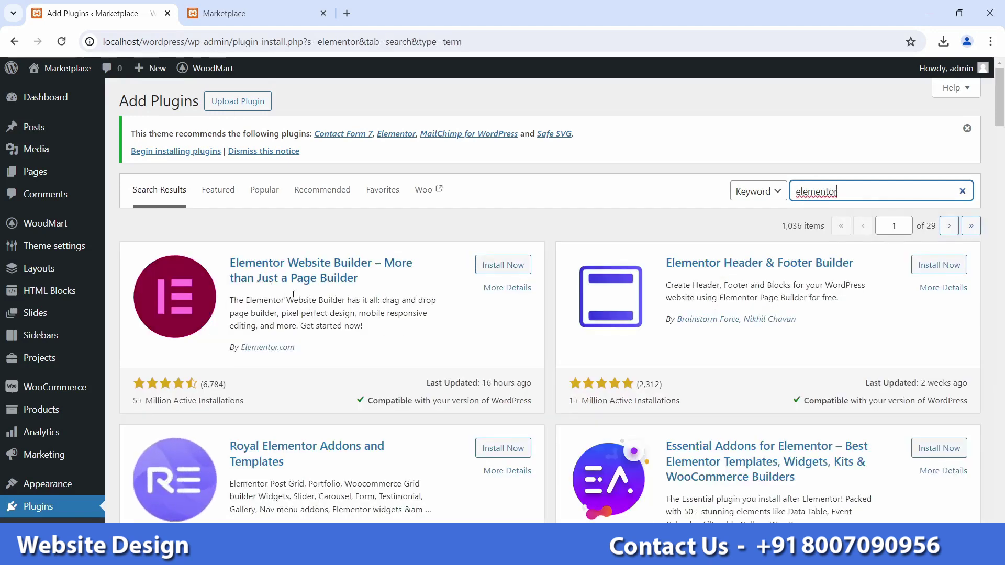
click(511, 271)
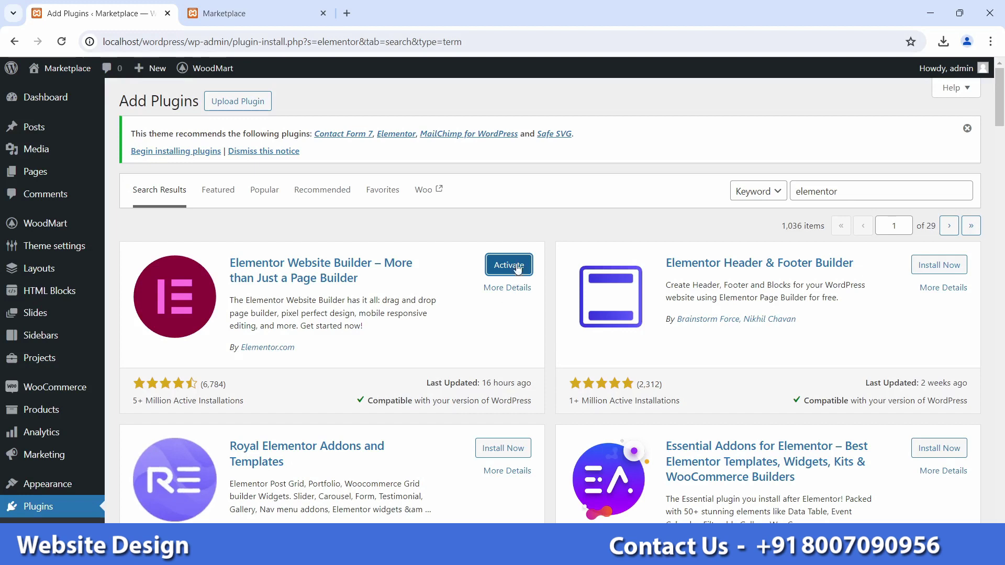
click(516, 269)
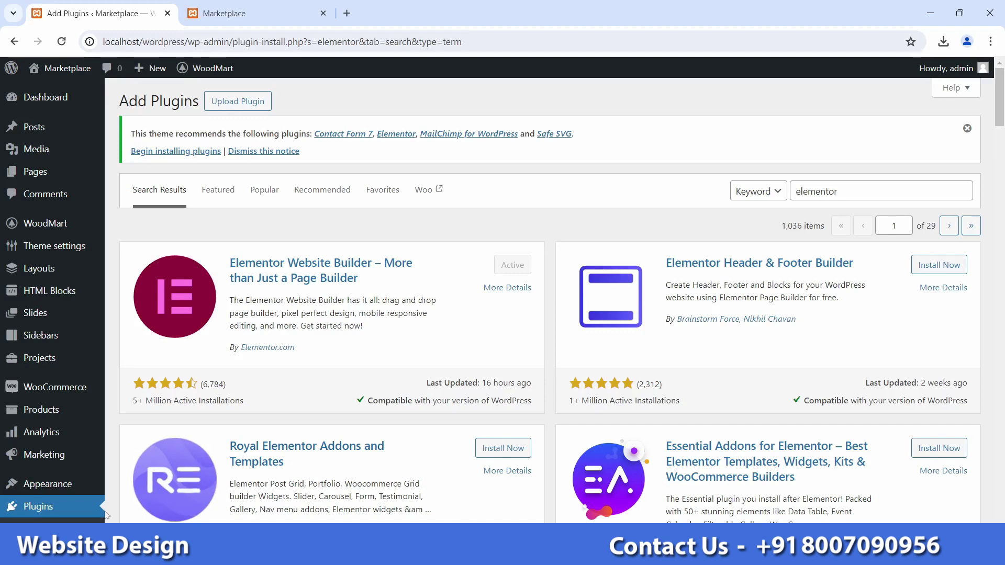
click(59, 230)
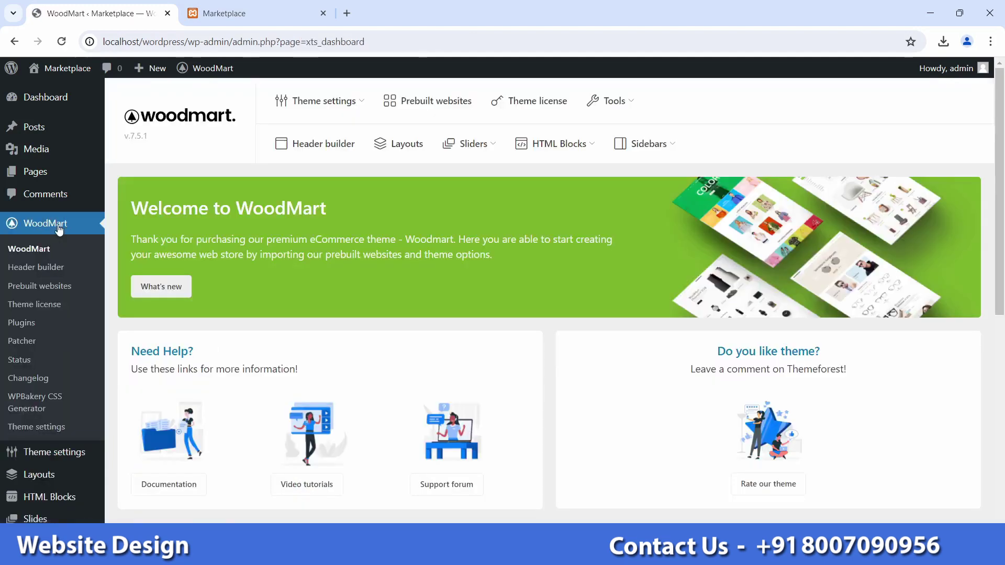
Step: Open WoodMart's Prebuilt websites and inspect the warning to keep only WPBakery or Elementor
click(434, 111)
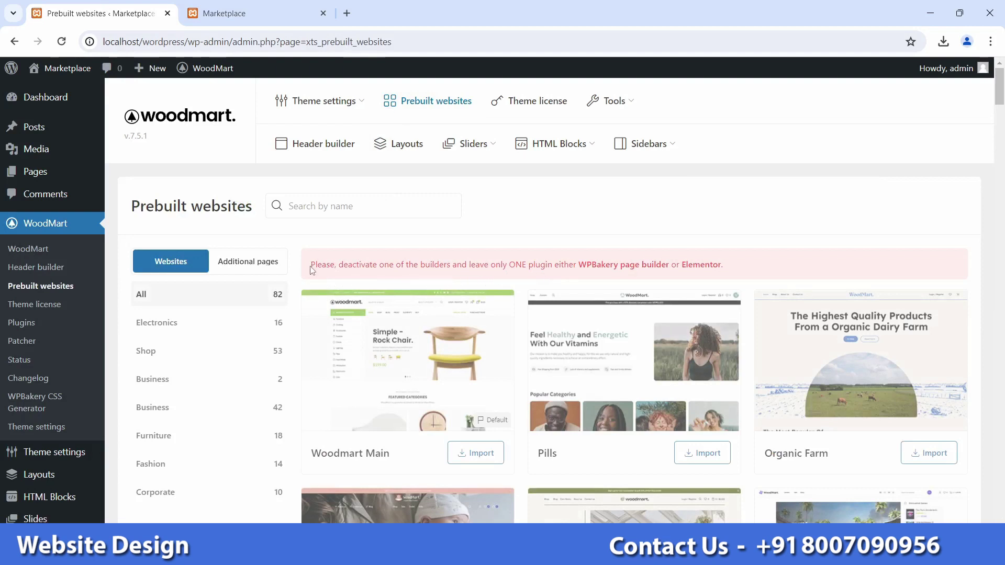
drag(311, 270, 432, 265)
click(579, 273)
double_click(591, 264)
click(591, 265)
Step: Go to the Installed Plugins list from the Plugins menu
scroll(46, 403, down, 3)
scroll(57, 406, down, 4)
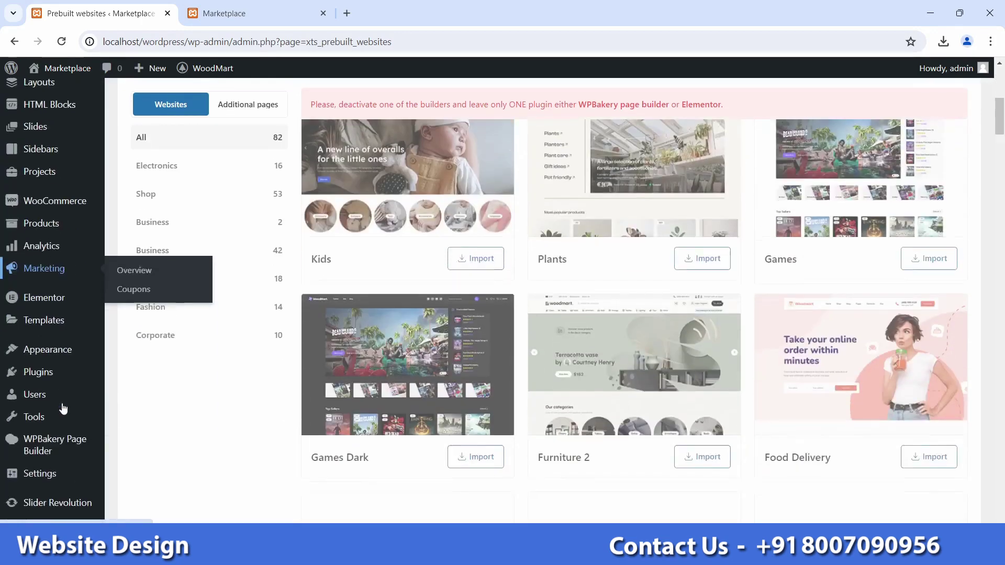
scroll(62, 427, up, 1)
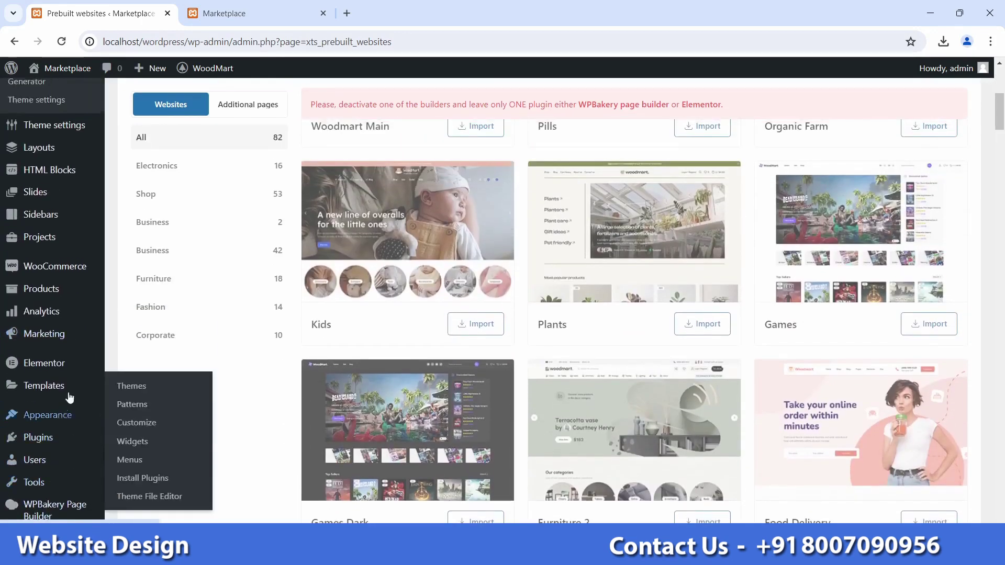
scroll(74, 372, up, 3)
scroll(74, 382, down, 5)
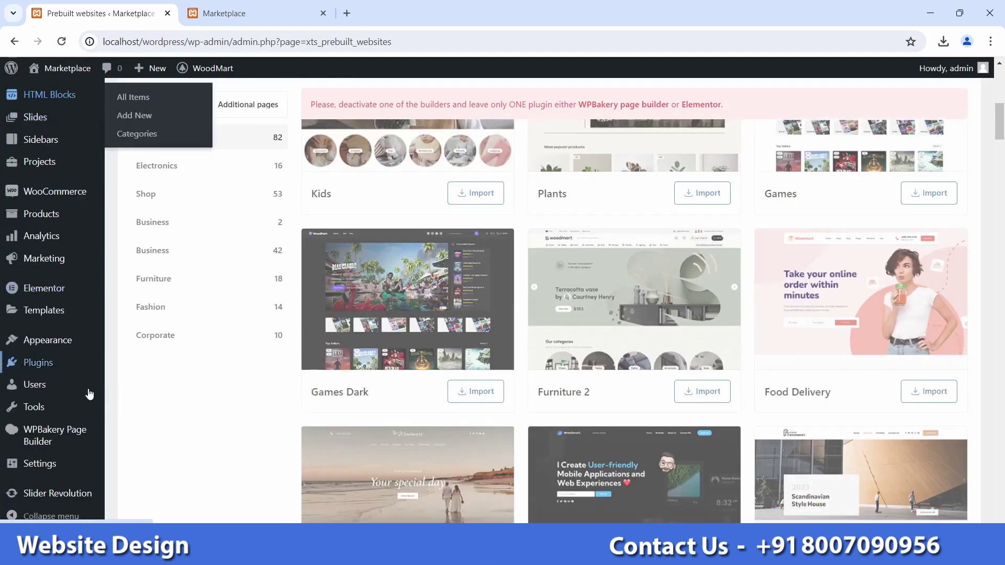
mouse_move(81, 450)
mouse_move(62, 366)
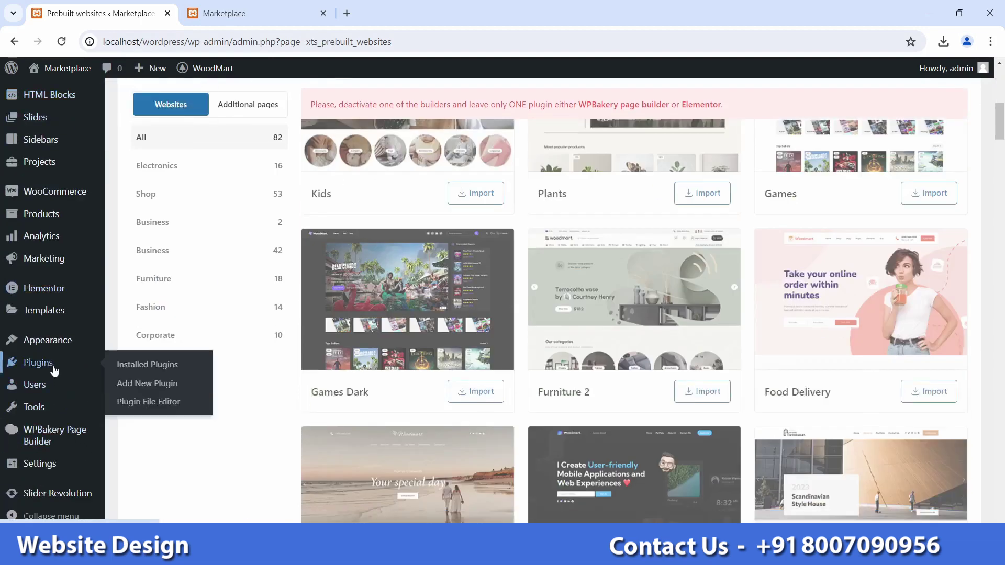
click(148, 367)
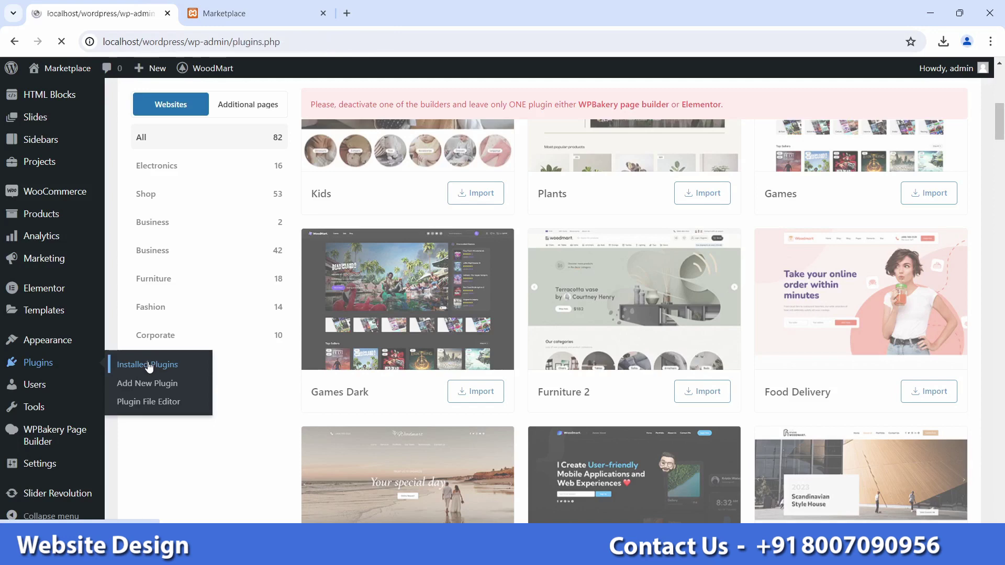
Step: Deactivate the WPBakery Page Builder plugin
scroll(325, 344, down, 1)
scroll(325, 344, down, 3)
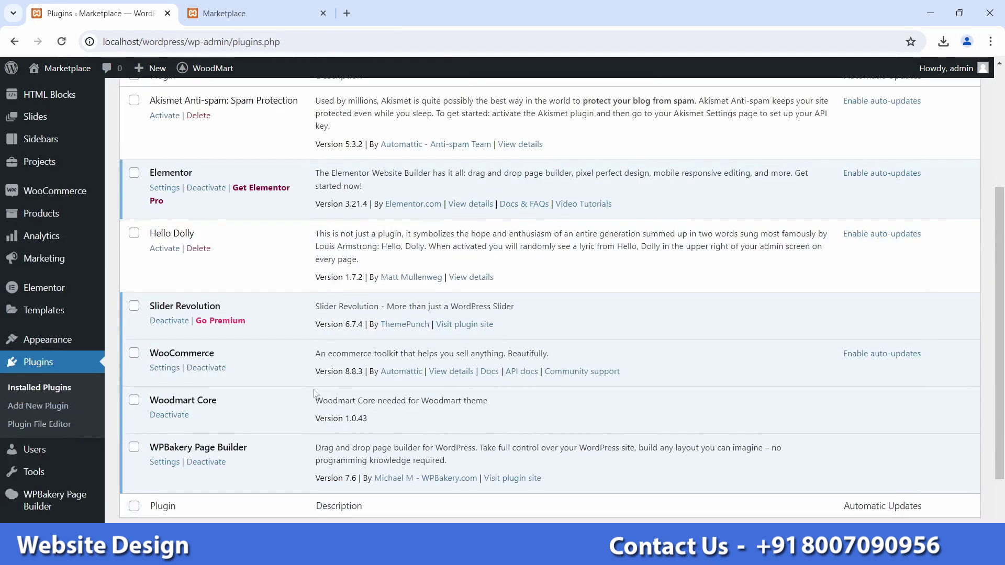
click(207, 462)
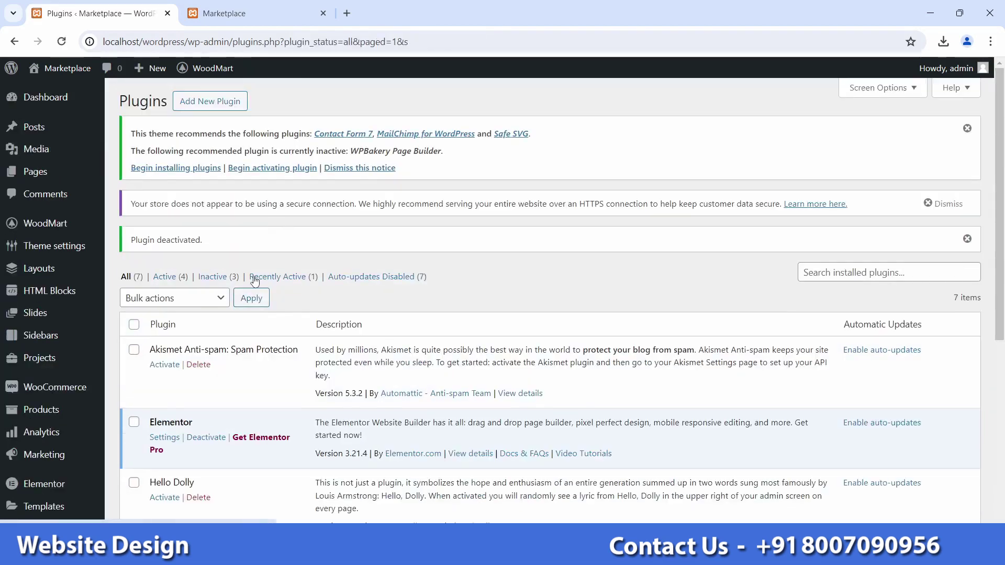
Step: Check that Elementor is still listed, then return to WoodMart's Prebuilt websites page
scroll(261, 300, down, 2)
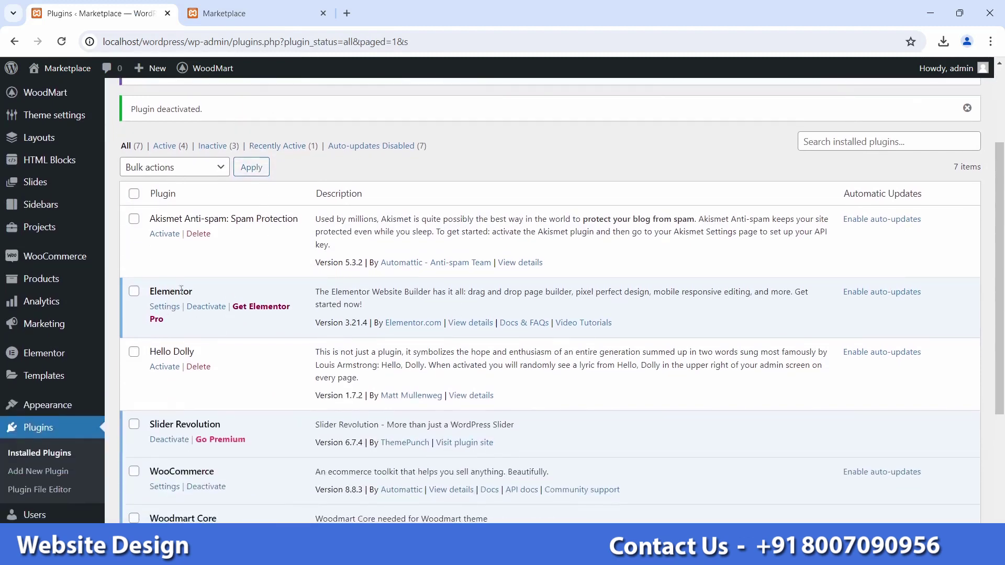
double_click(190, 290)
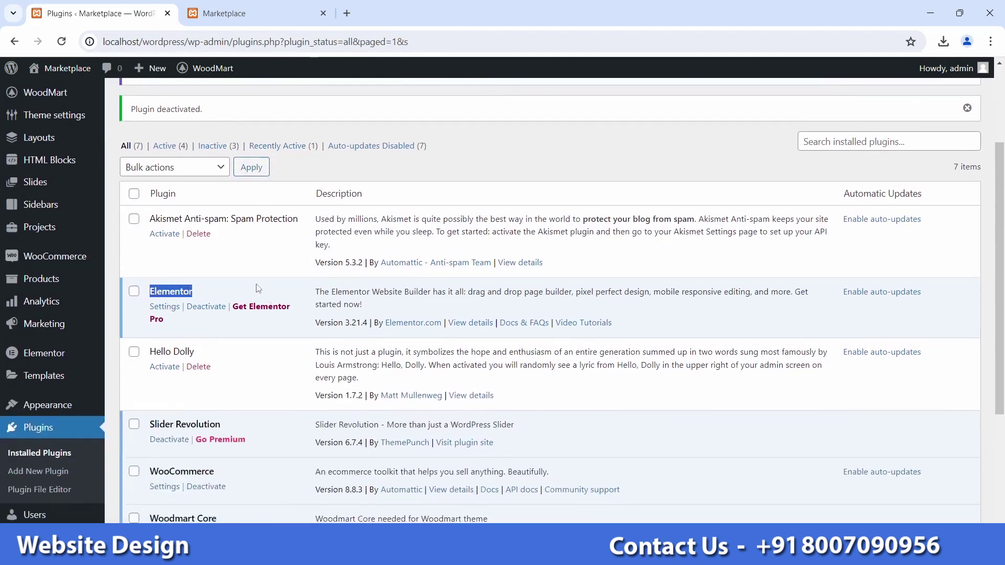
click(258, 288)
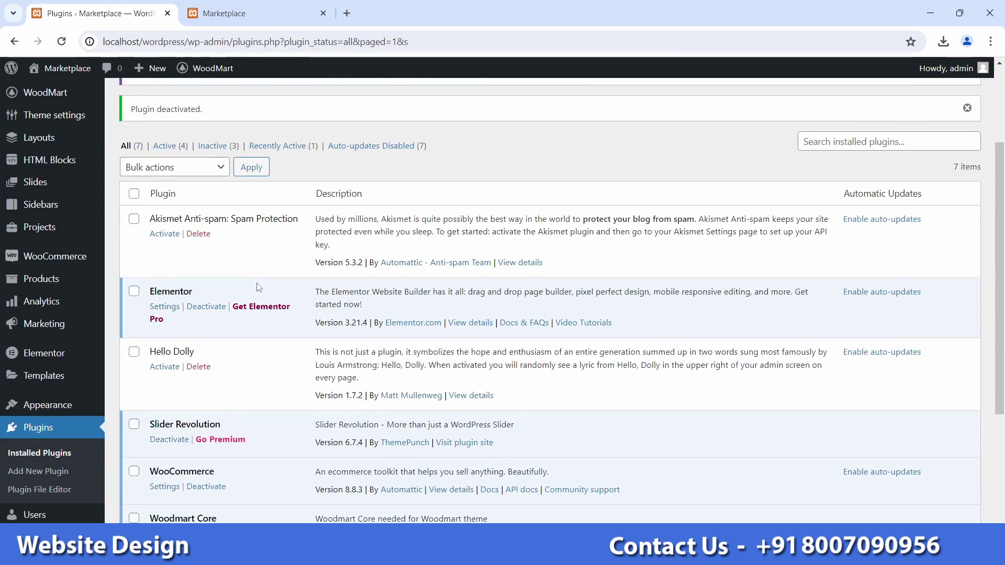
scroll(258, 288, up, 3)
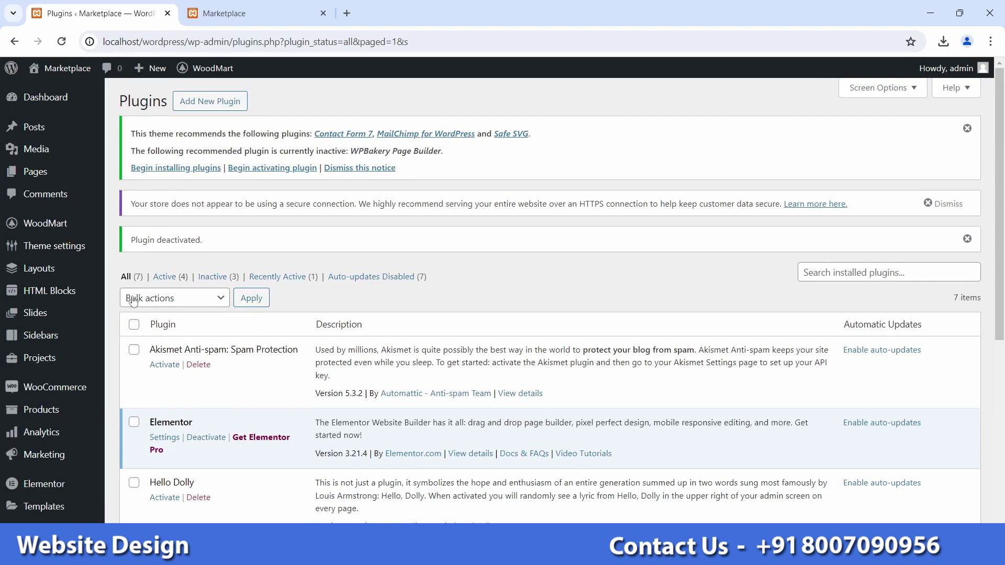
click(58, 228)
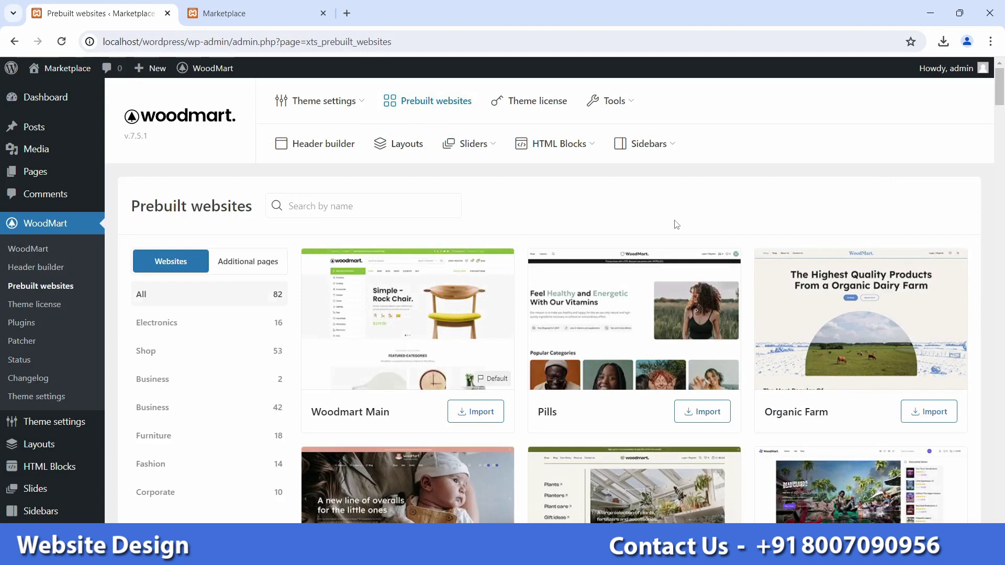
mouse_move(1003, 106)
mouse_down()
mouse_move(1004, 166)
mouse_move(1003, 87)
mouse_up()
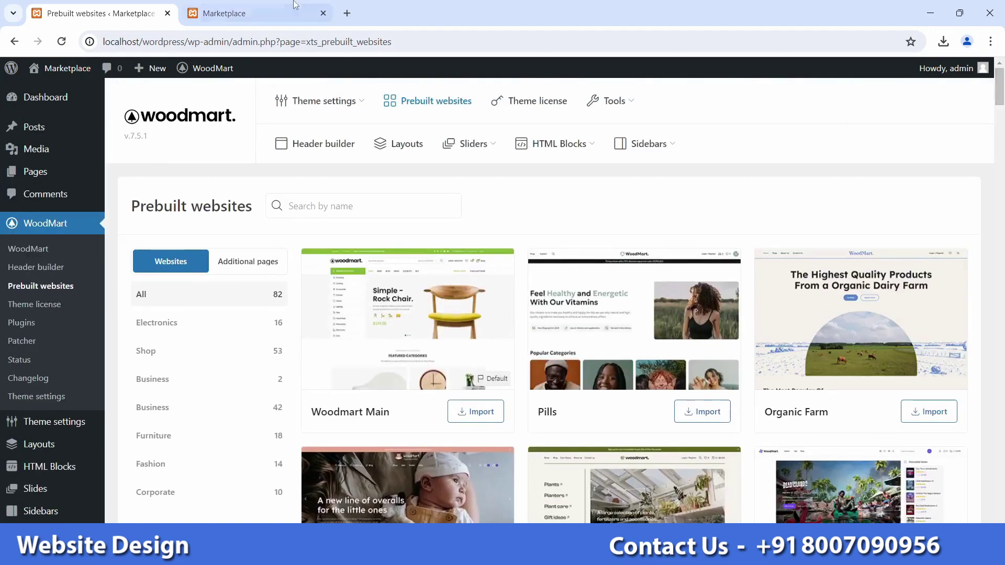
click(246, 13)
click(62, 68)
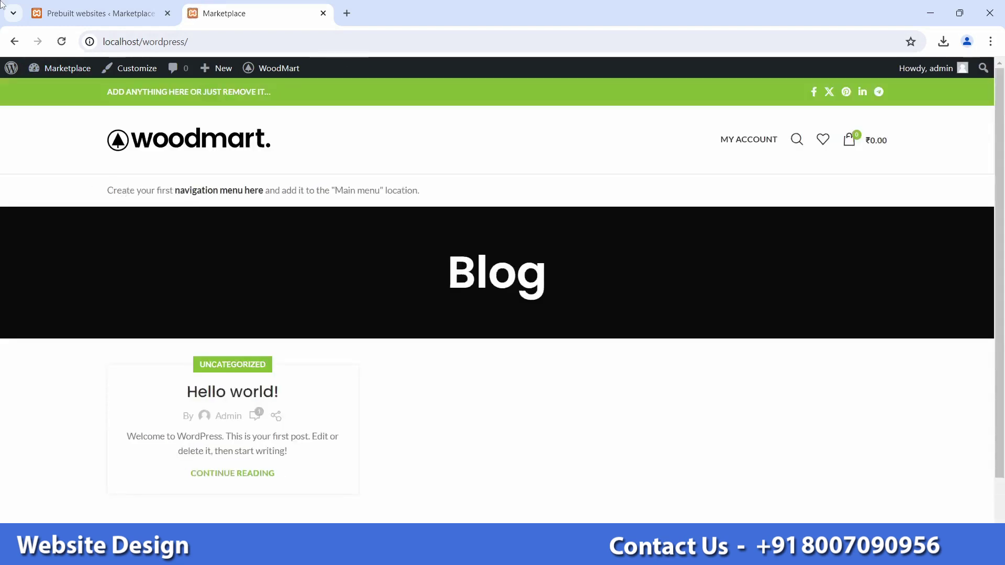
click(97, 11)
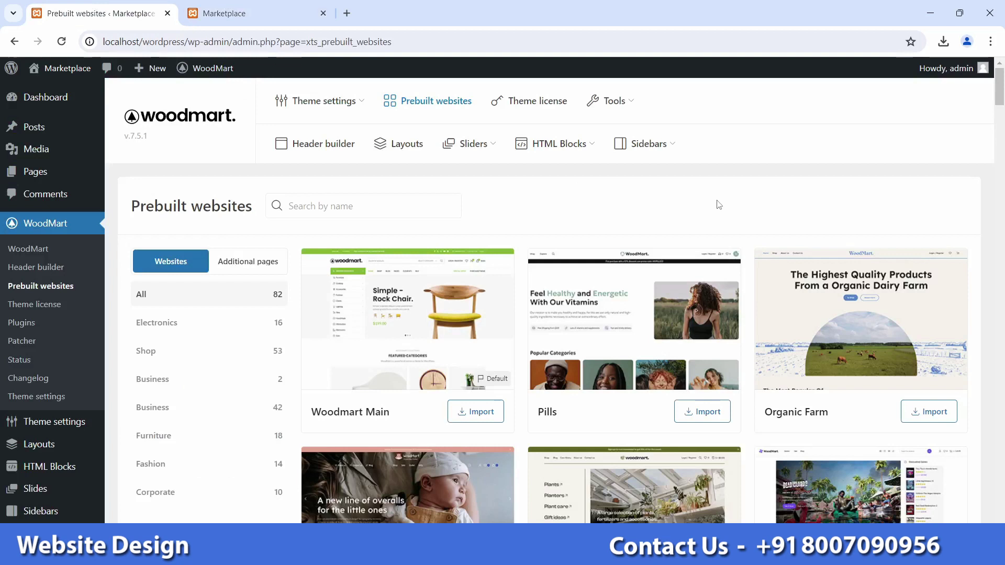
scroll(473, 305, down, 1)
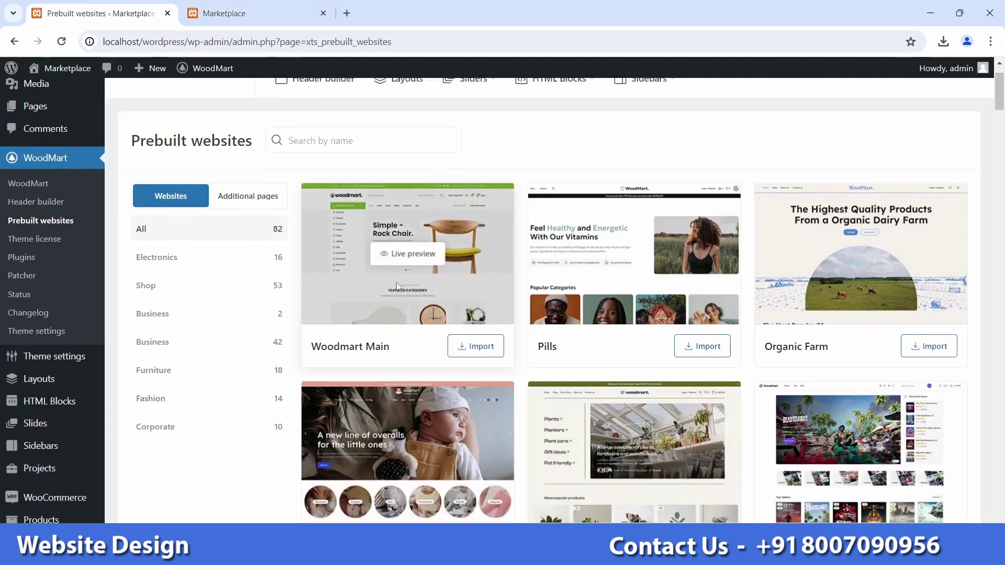
click(414, 257)
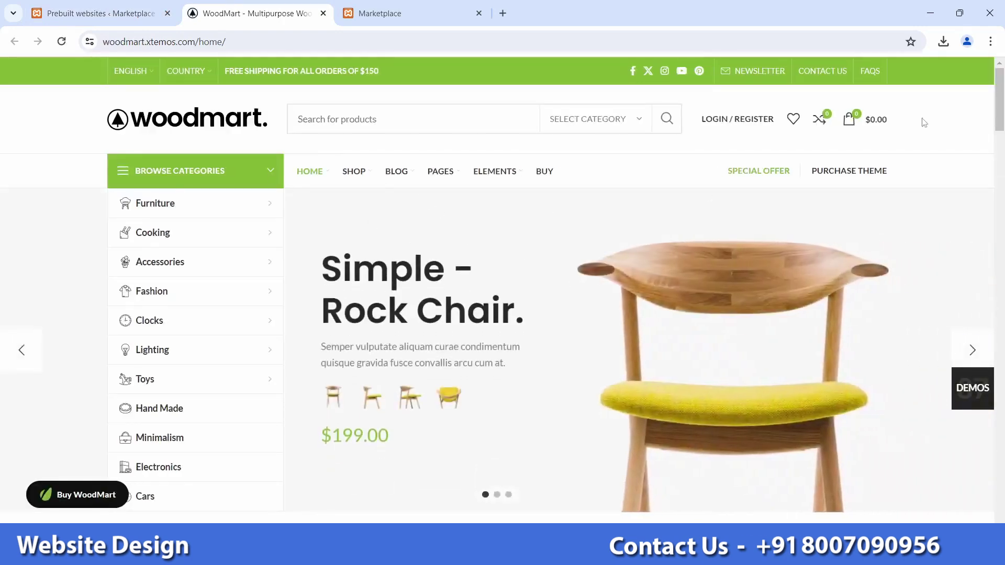
mouse_move(1001, 89)
mouse_down()
mouse_move(1003, 300)
mouse_move(1002, 90)
mouse_up()
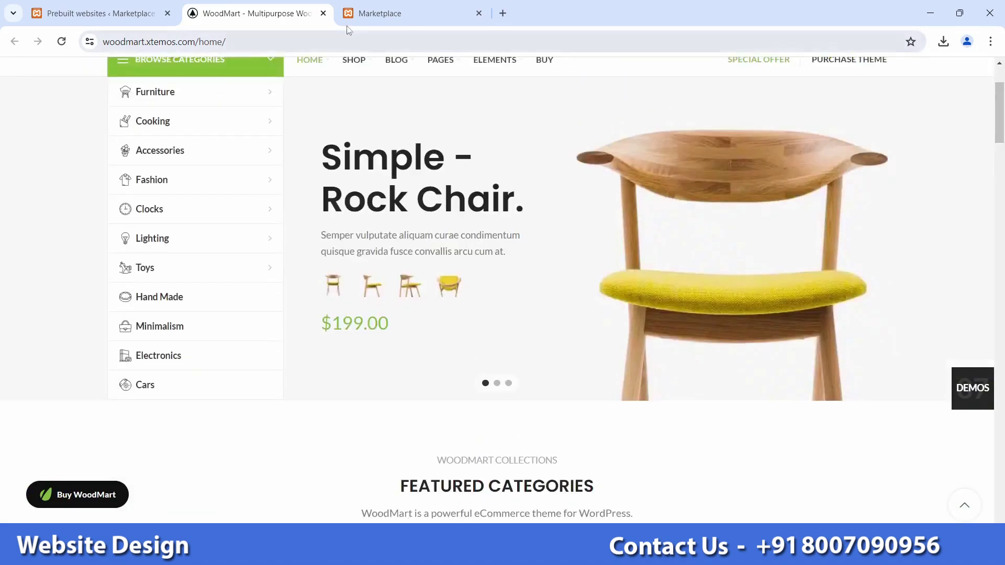
click(323, 13)
scroll(524, 351, down, 8)
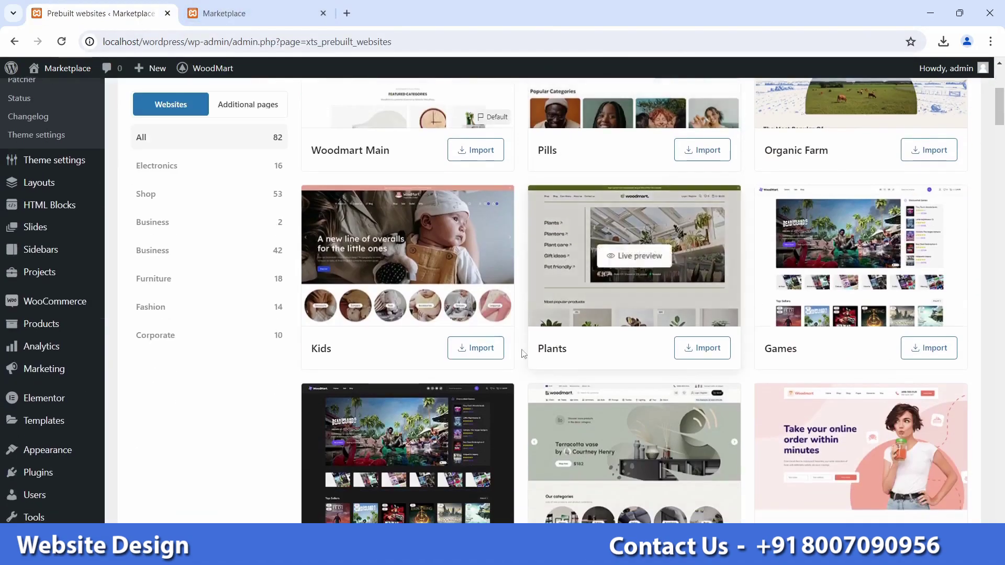
scroll(483, 389, down, 3)
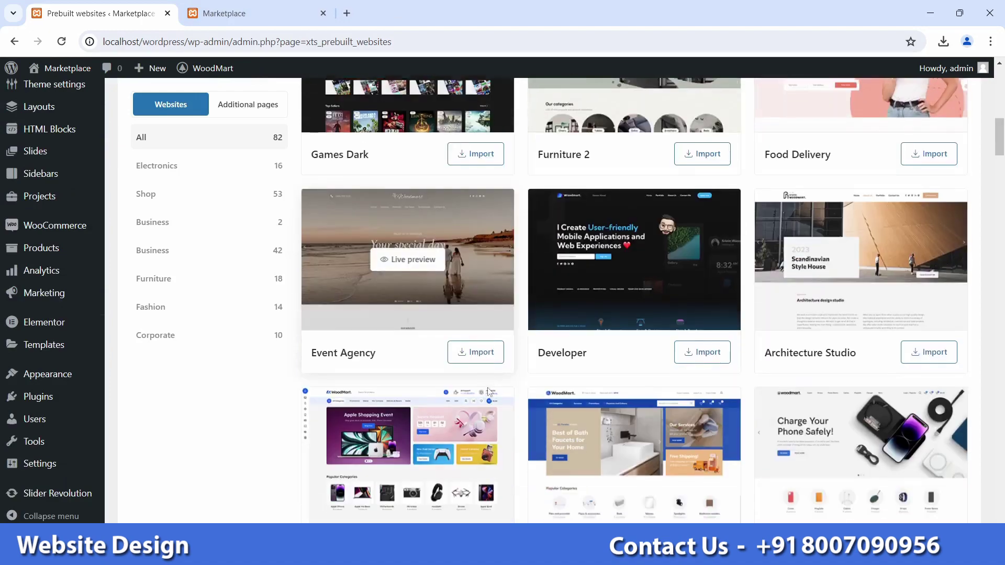
drag(1000, 137, 1002, 502)
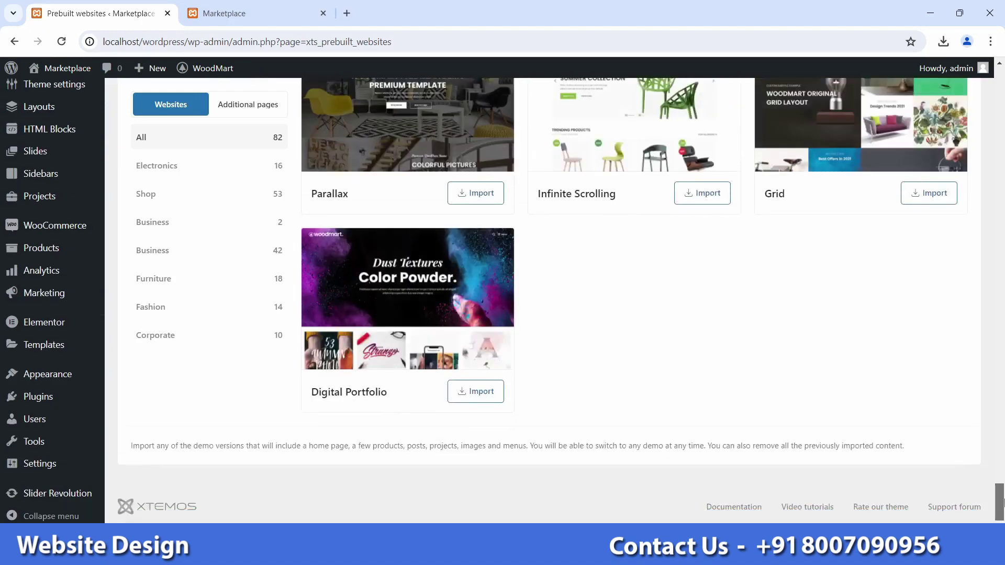
click(402, 313)
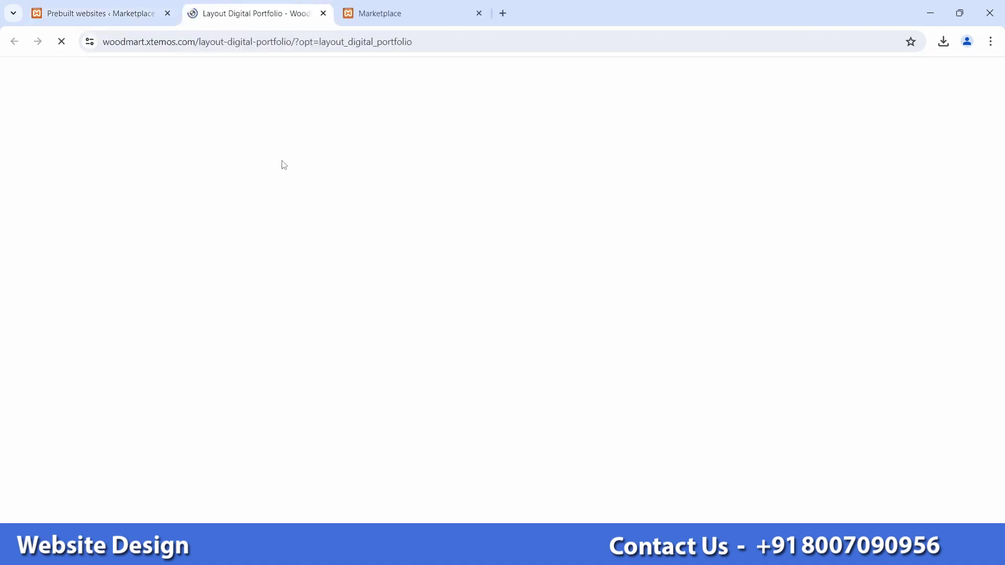
scroll(341, 183, down, 10)
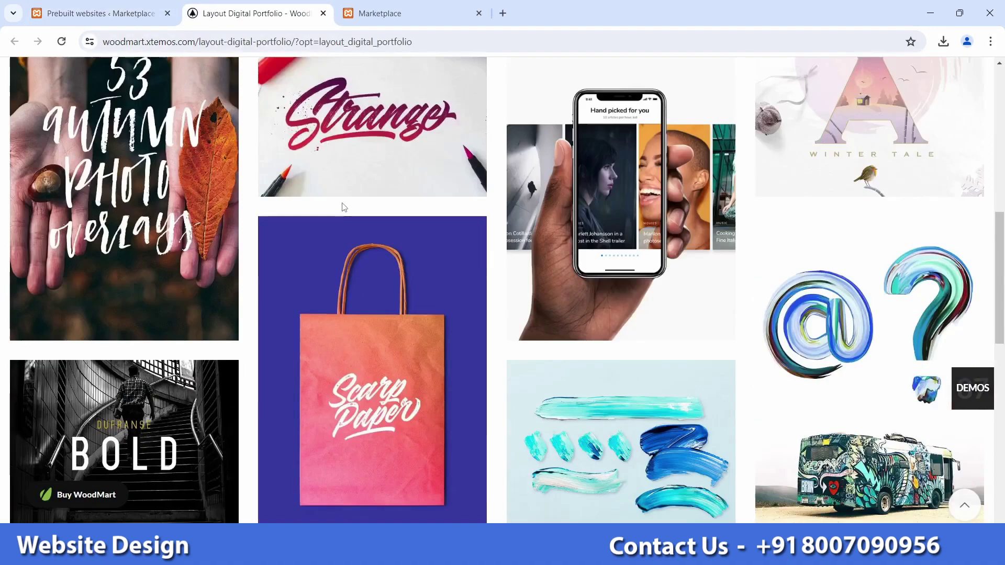
scroll(344, 207, down, 5)
click(324, 13)
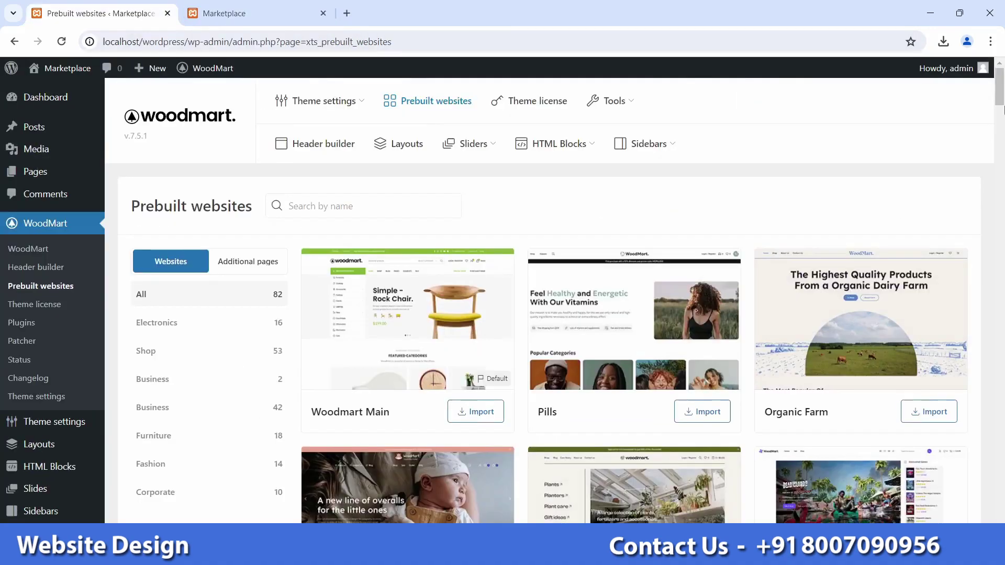
Step: Start importing the Basic demo and read the timeout error asking for 300 seconds
drag(1003, 110, 1003, 464)
scroll(865, 221, up, 1)
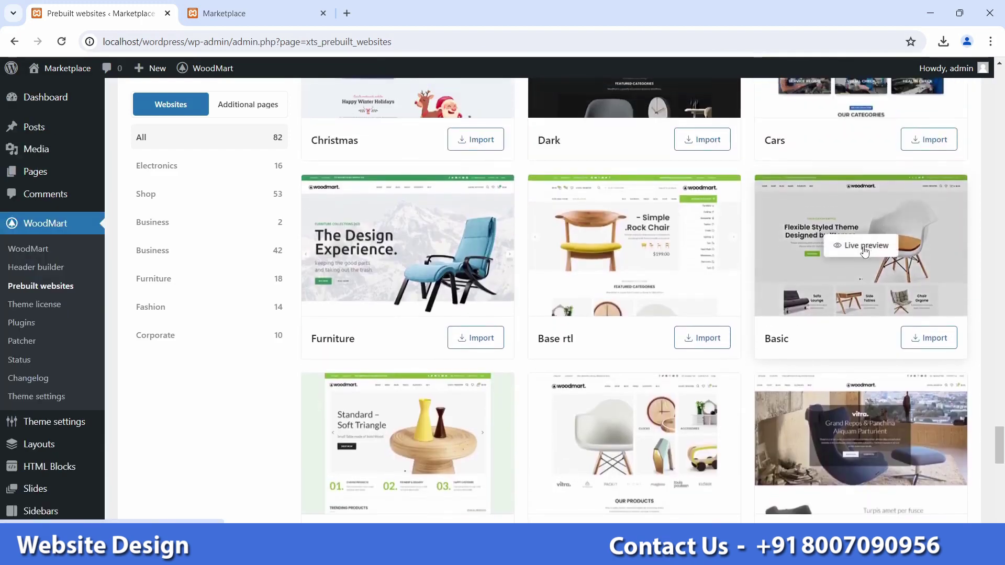
click(936, 339)
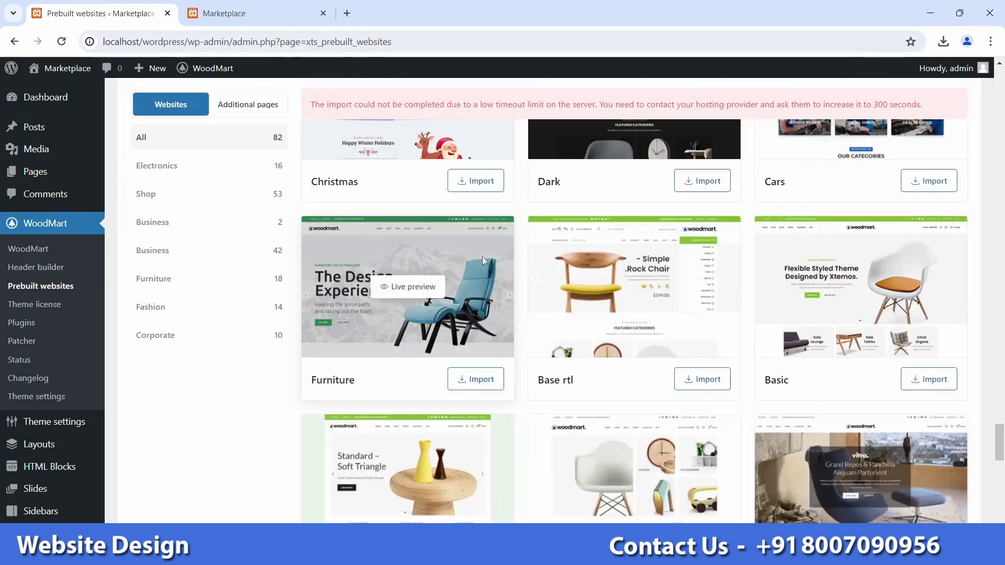
scroll(521, 192, up, 1)
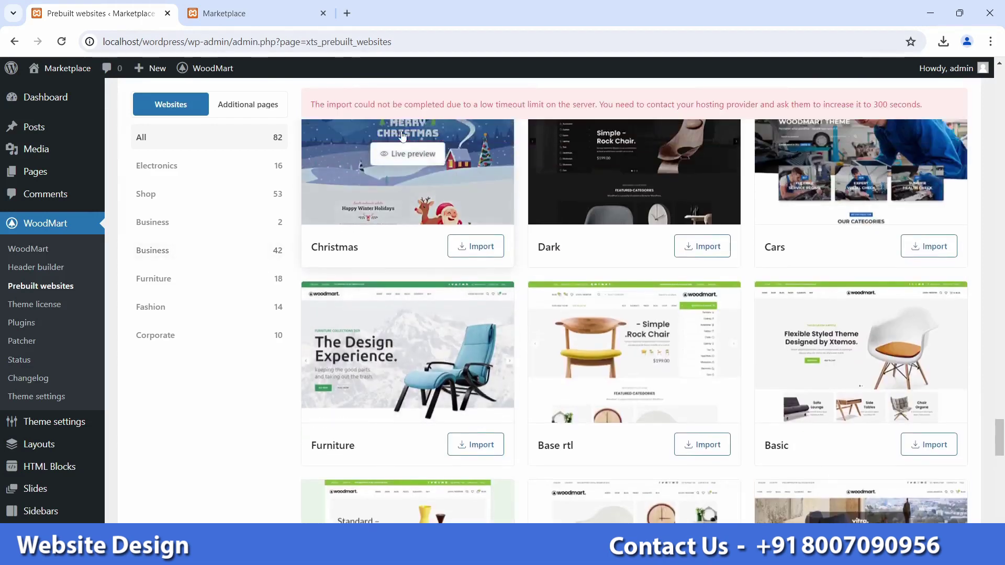
drag(312, 104, 916, 104)
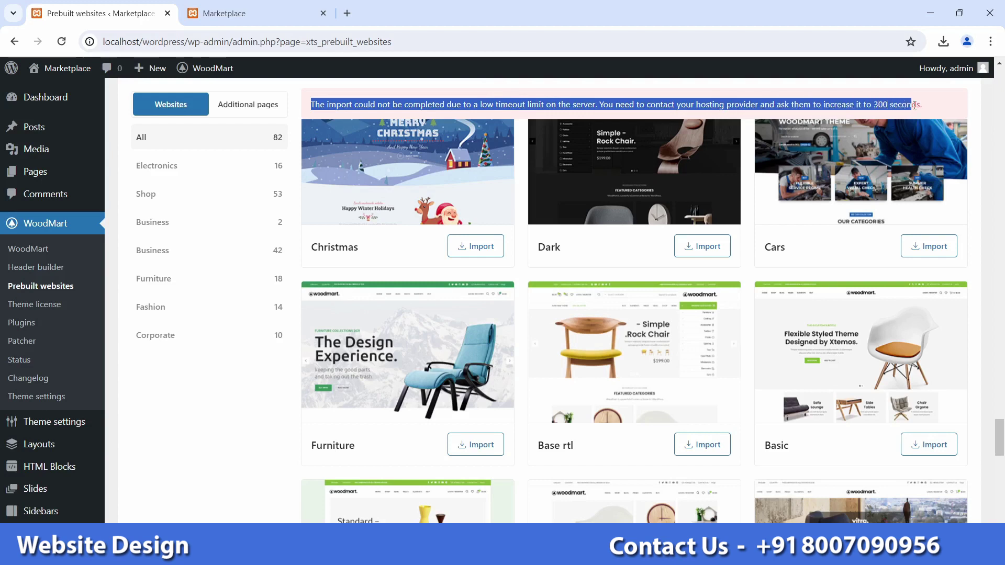
double_click(904, 105)
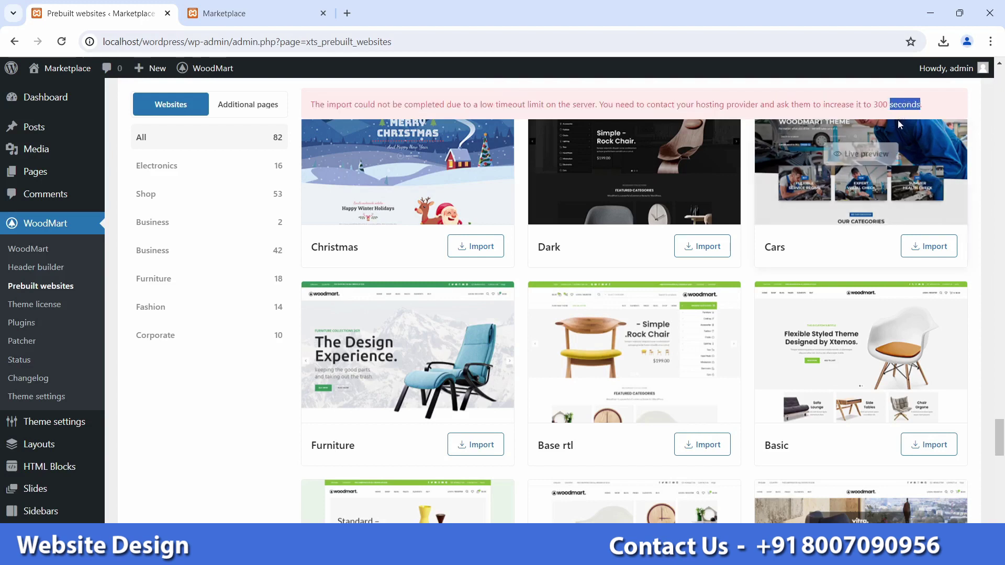
click(519, 106)
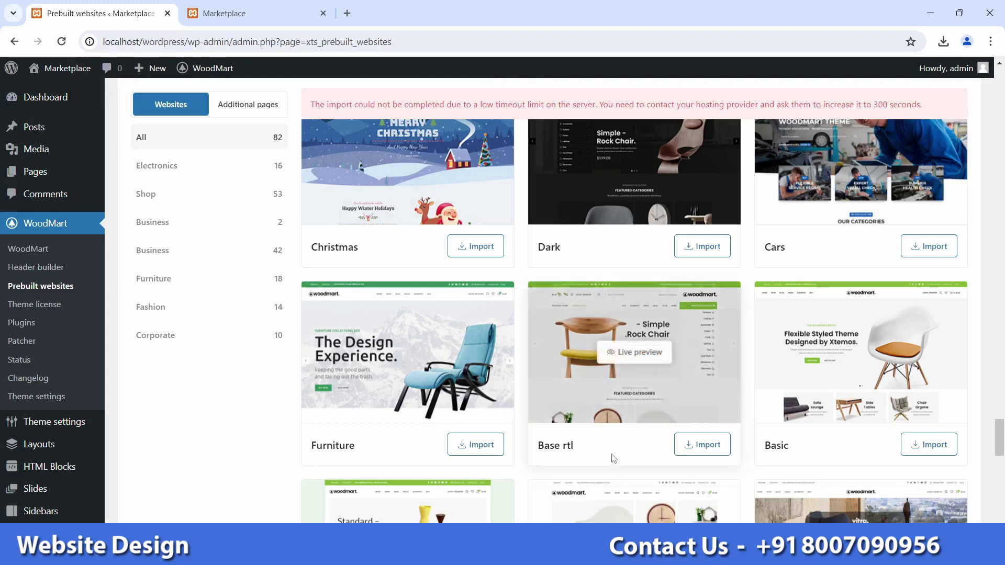
Step: From XAMPP's Apache Config menu, open the PHP (php.ini) settings file
mouse_move(618, 554)
click(618, 487)
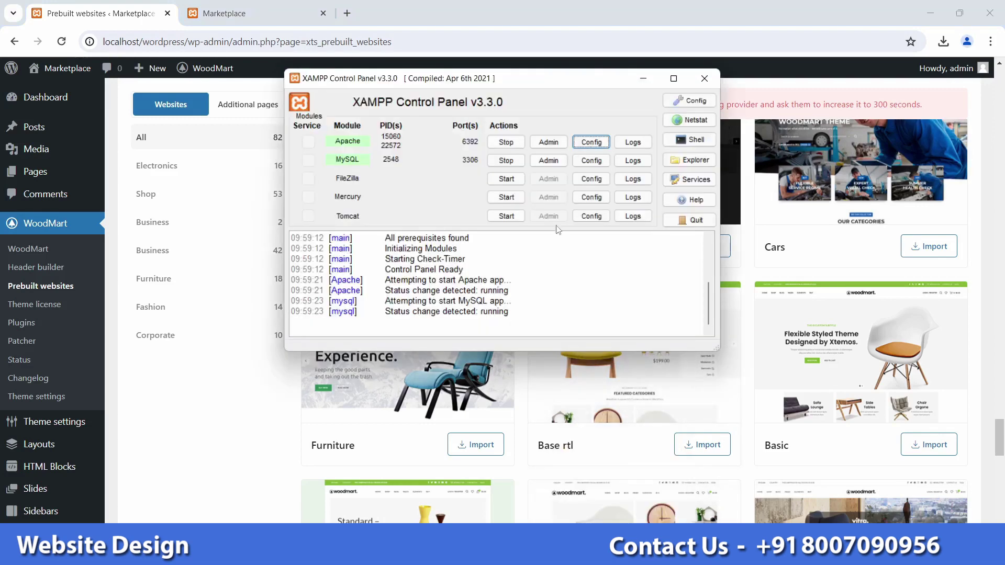
click(597, 145)
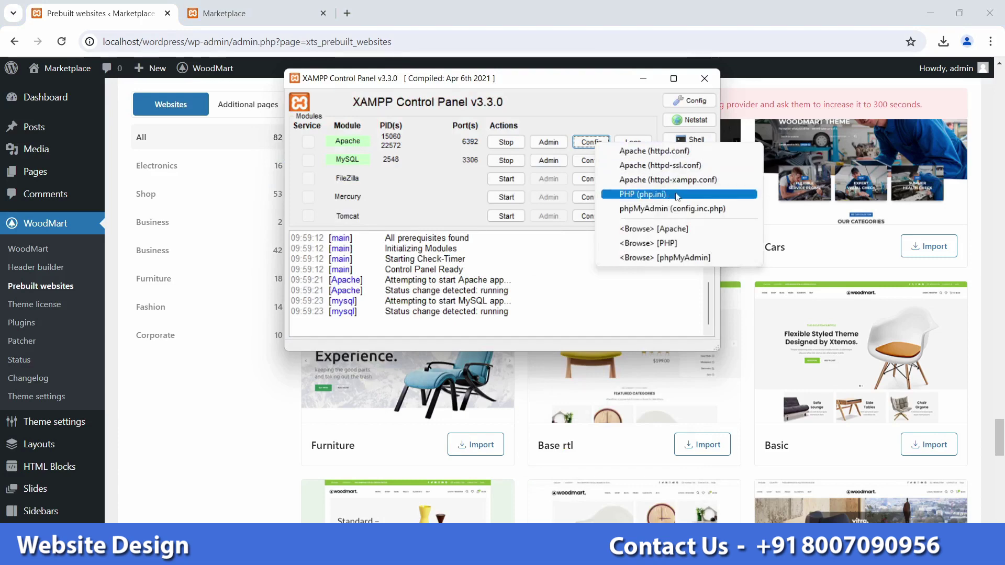
click(678, 196)
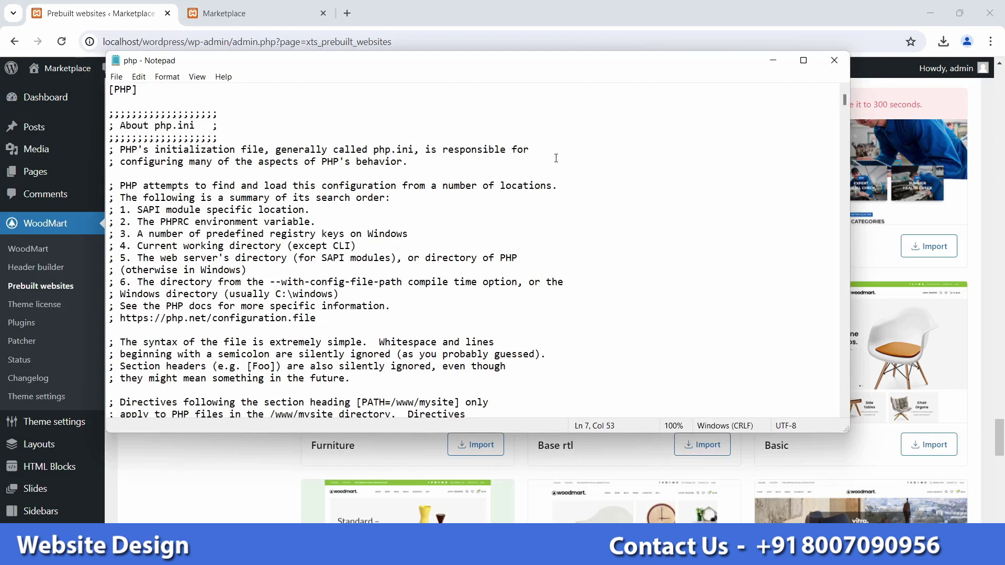
Step: Find max_execution_time in php.ini, change 120 to 2000, and save the file
key(ctrl+f)
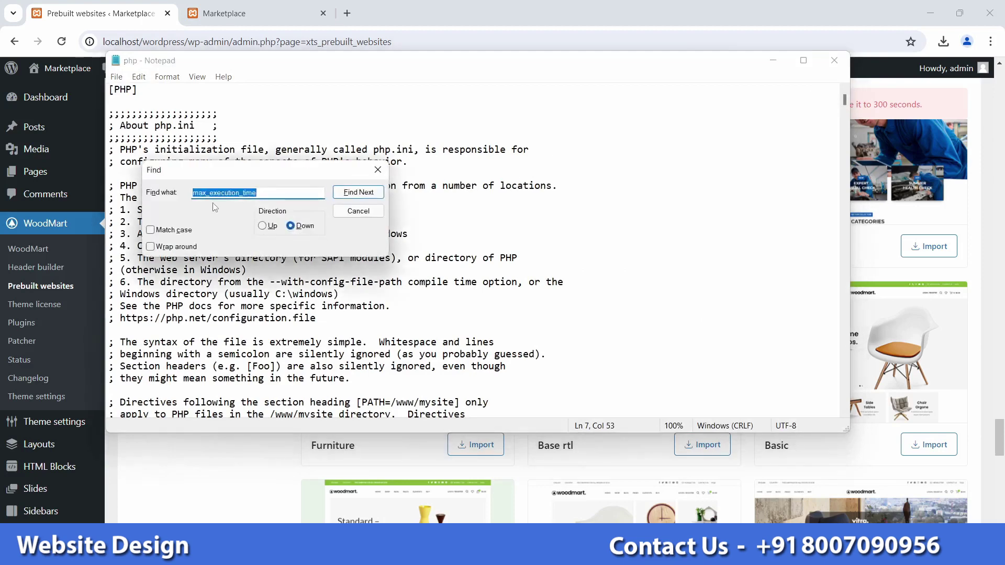
click(362, 193)
click(378, 170)
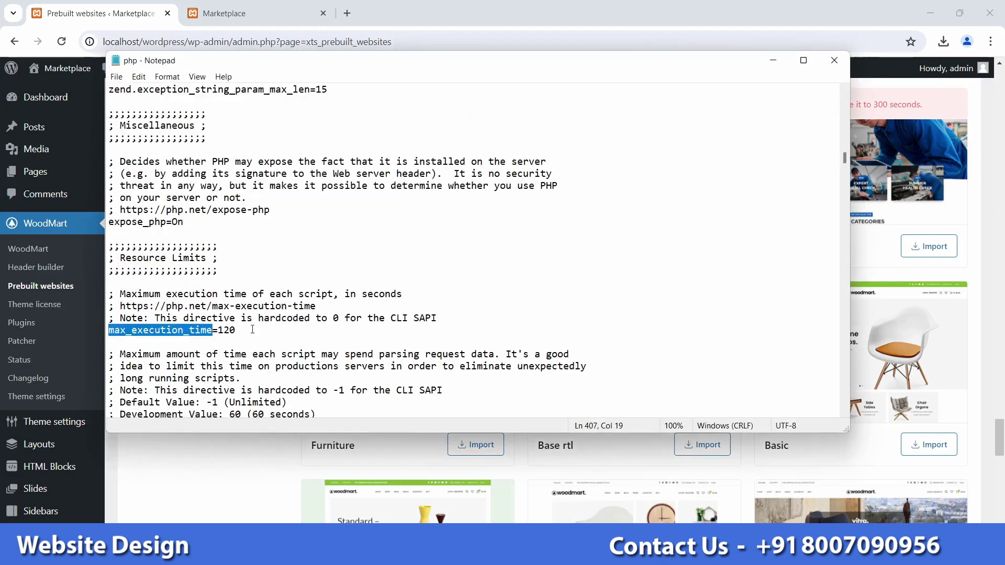
click(252, 330)
key(BackSpace)
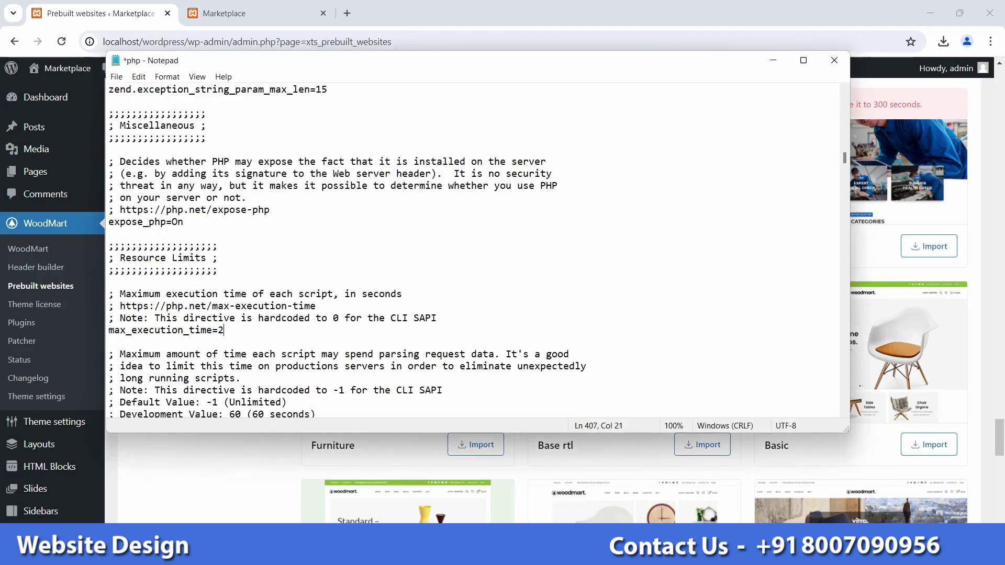
text(000)
key(ctrl+s)
Step: Confirm there is no second max_execution_time entry, close php.ini, and stop Apache
scroll(275, 332, down, 2)
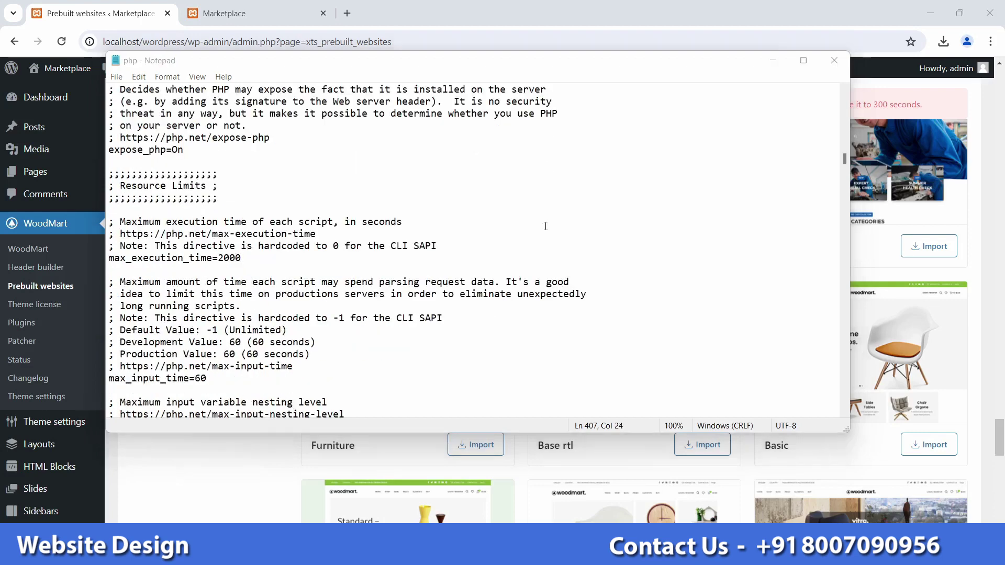
key(ctrl+f)
click(353, 188)
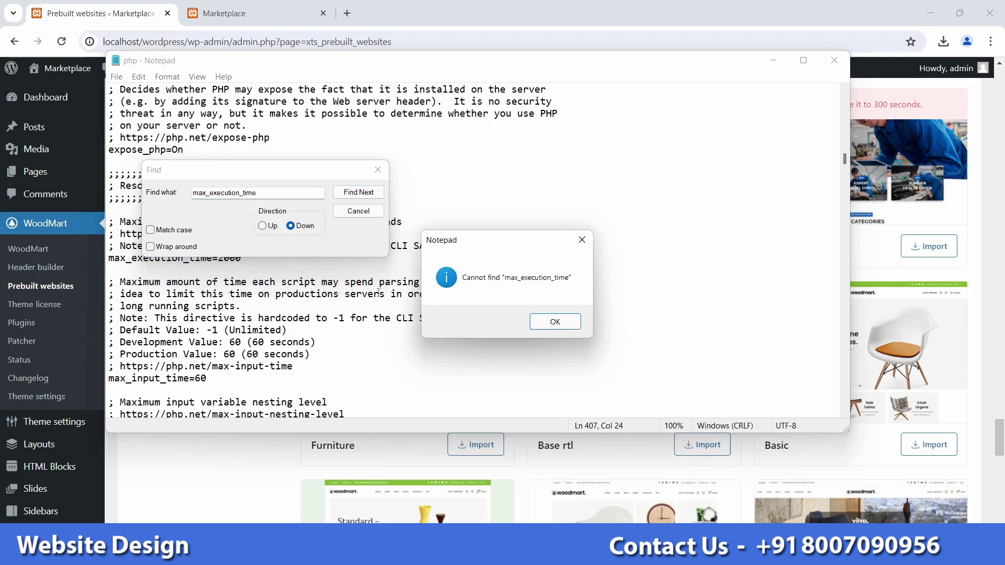
click(558, 325)
click(378, 170)
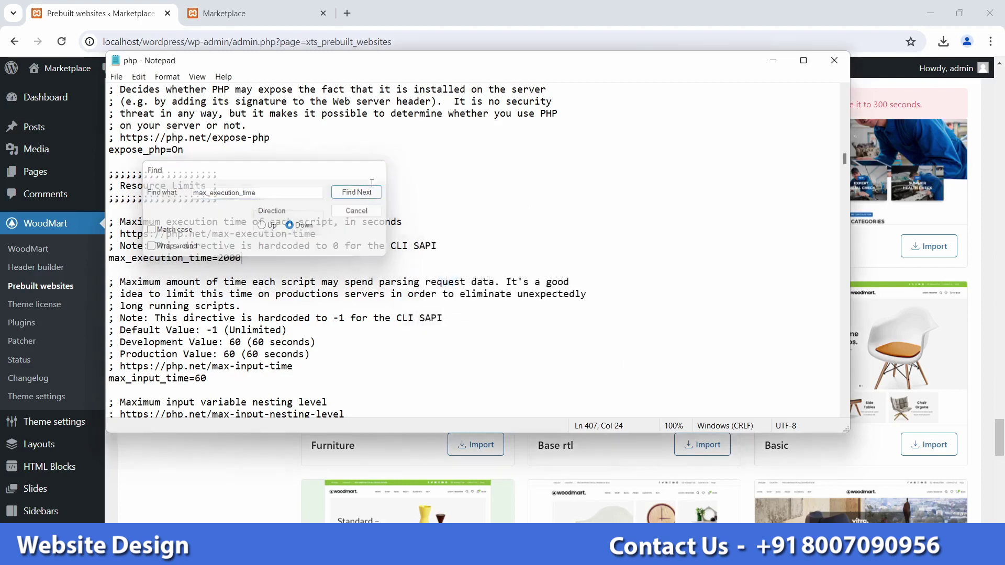
key(shift+Left)
key(shift+Left)
key(shift+Left)
key(shift+Left)
key(shift+Left)
key(shift+Left)
drag(180, 257, 103, 259)
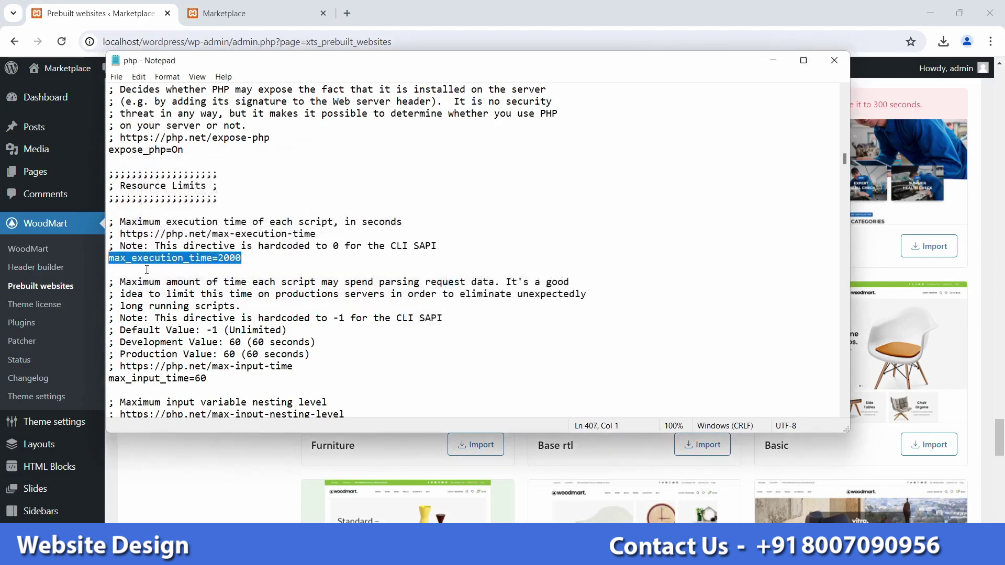
click(834, 60)
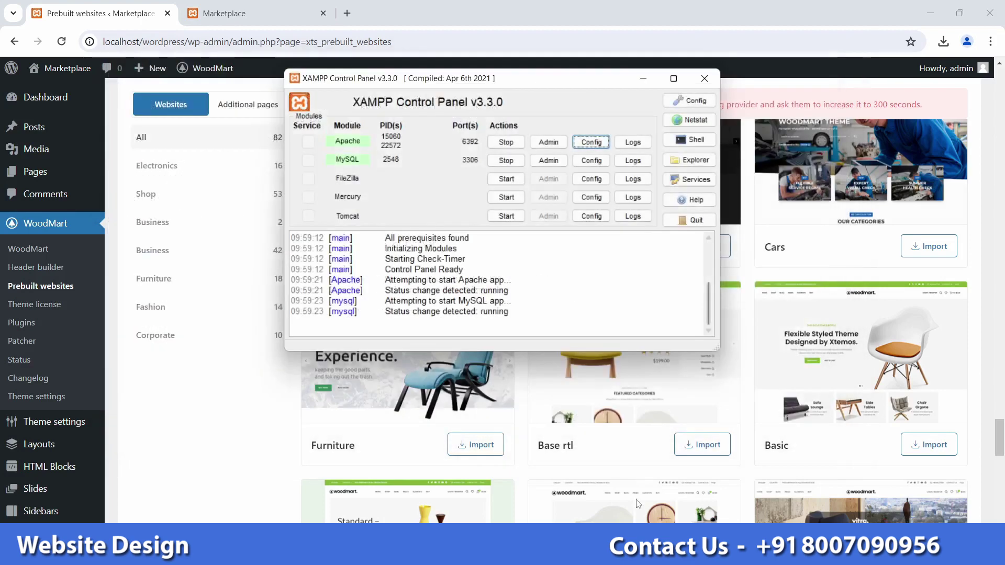
click(505, 142)
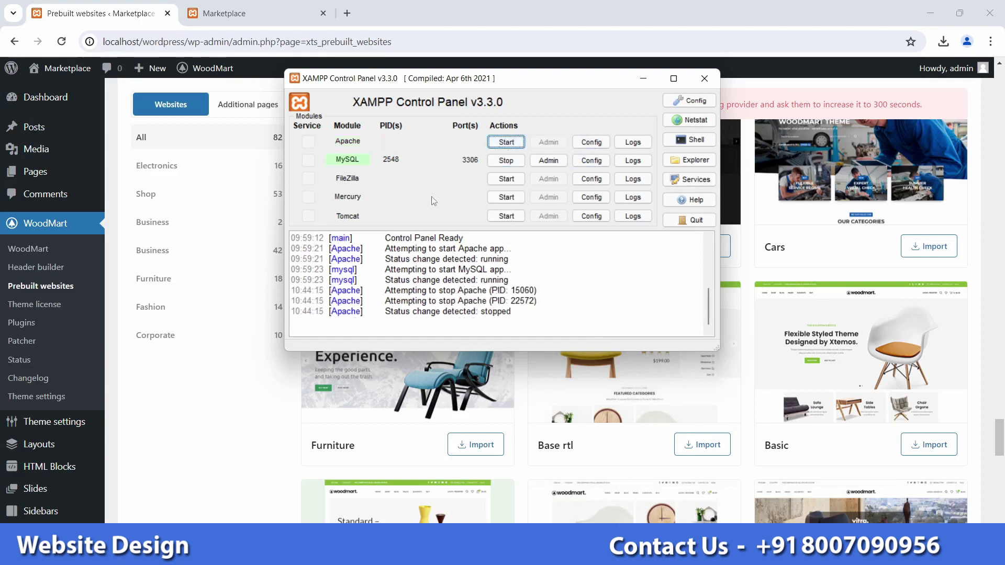
Step: Restart Apache and reload the Prebuilt websites page, scrolling back to the Basic card
click(506, 143)
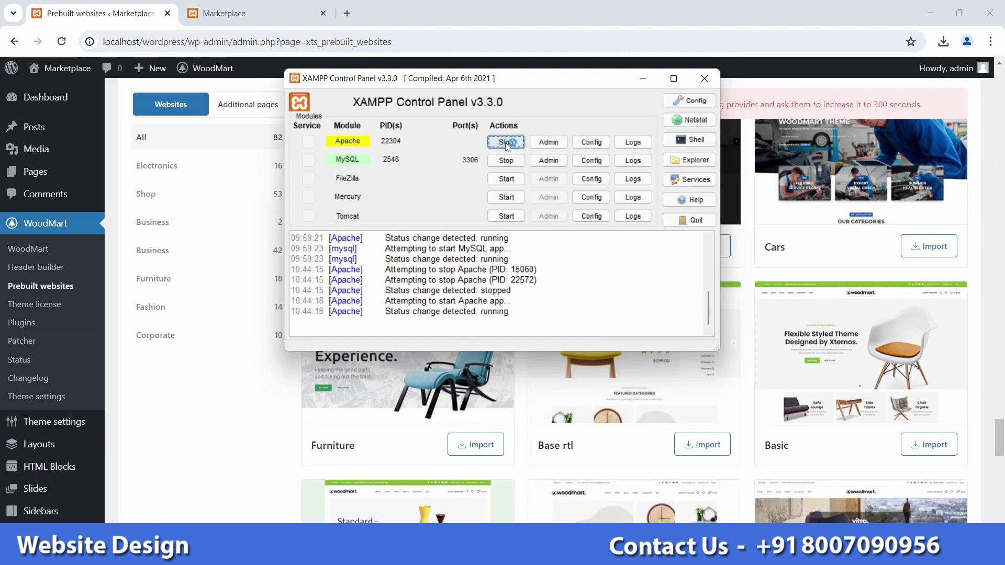
click(644, 80)
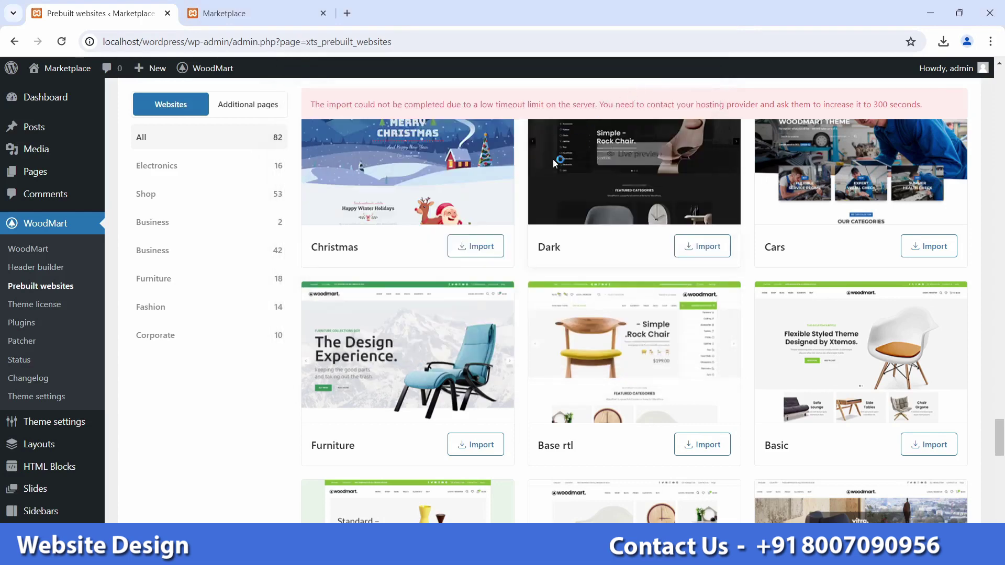
scroll(570, 271, up, 3)
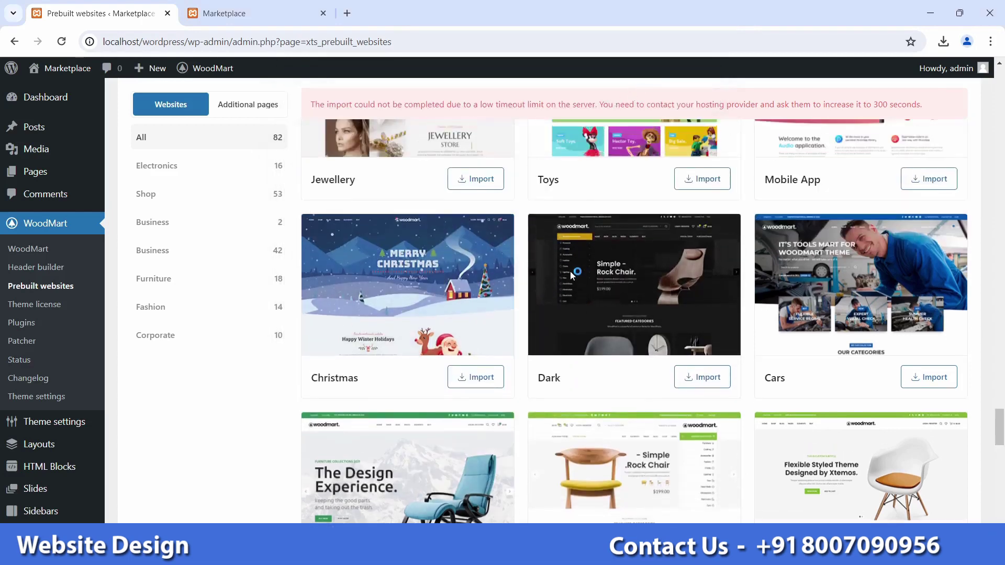
click(61, 41)
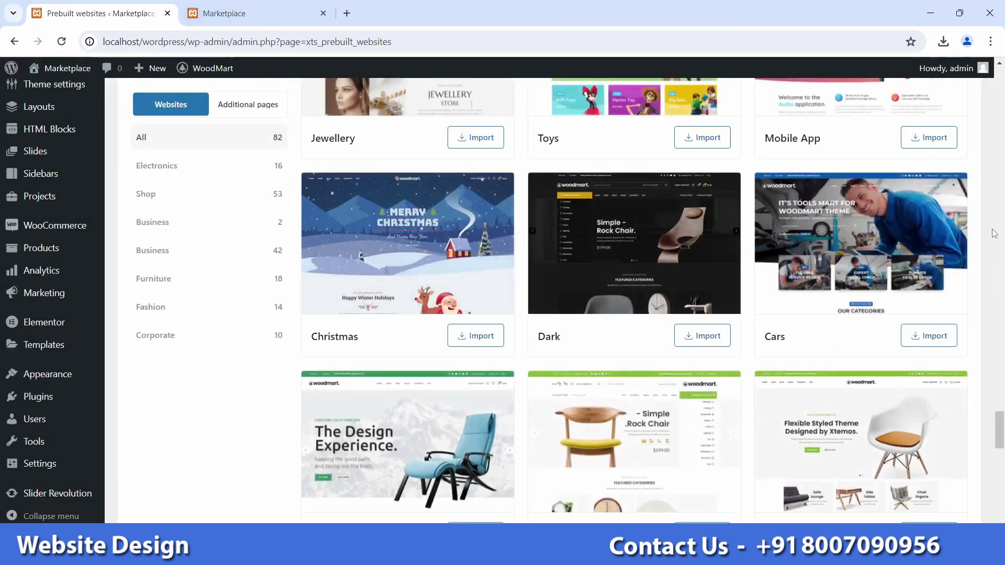
scroll(948, 312, down, 2)
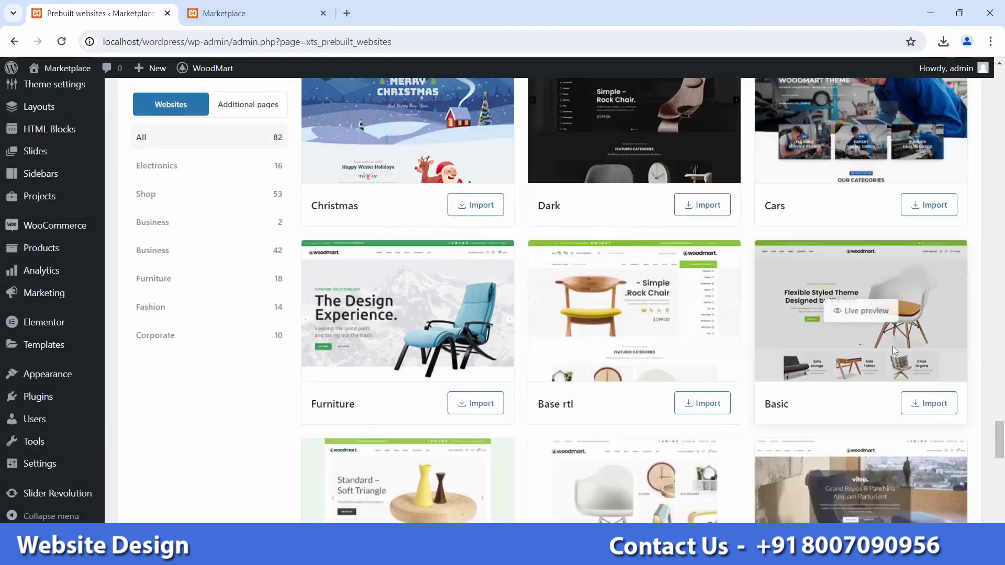
Step: Import the Basic demo and confirm the 'Content has been successfully imported!' notice
click(917, 406)
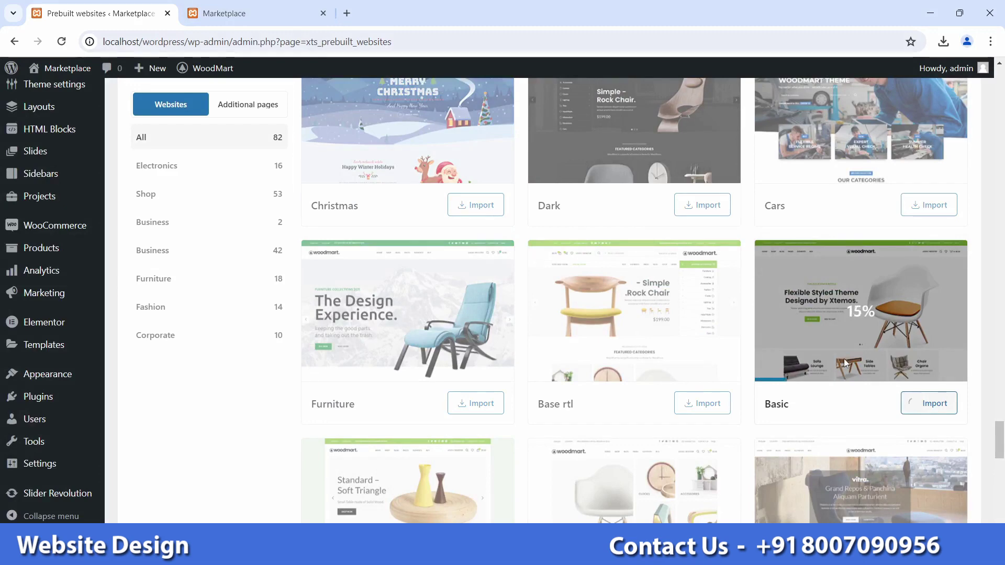
triple_click(334, 106)
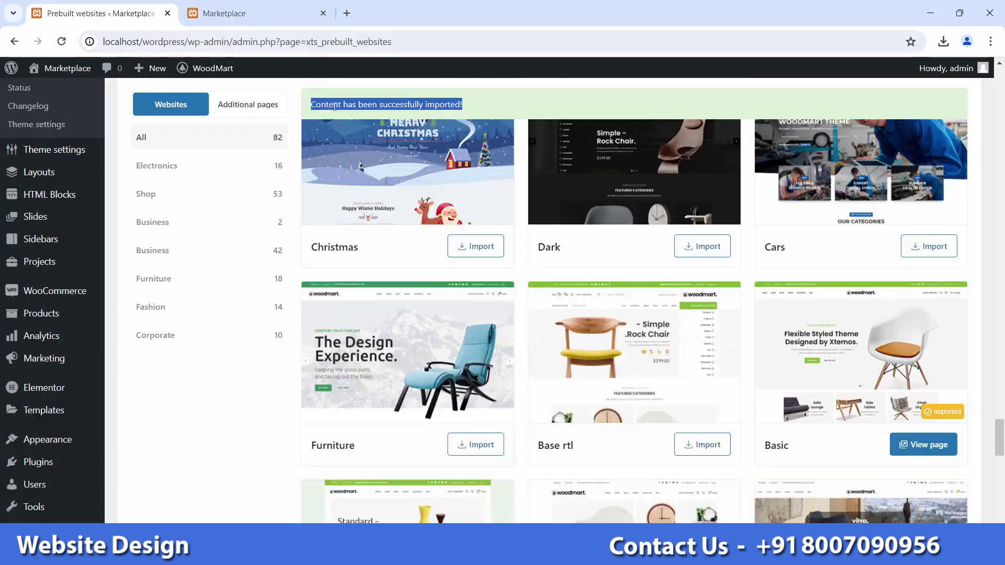
click(480, 104)
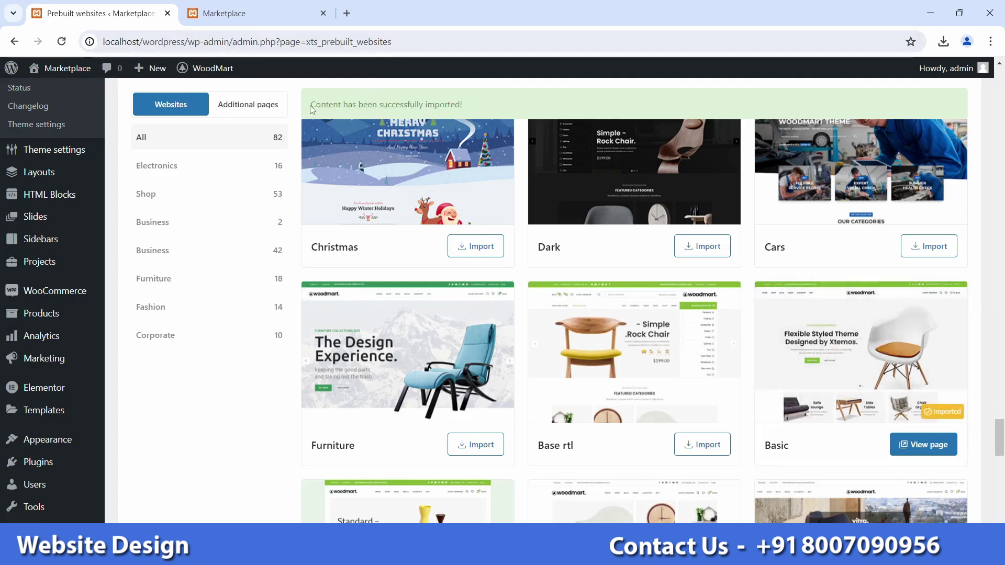
drag(311, 105, 470, 104)
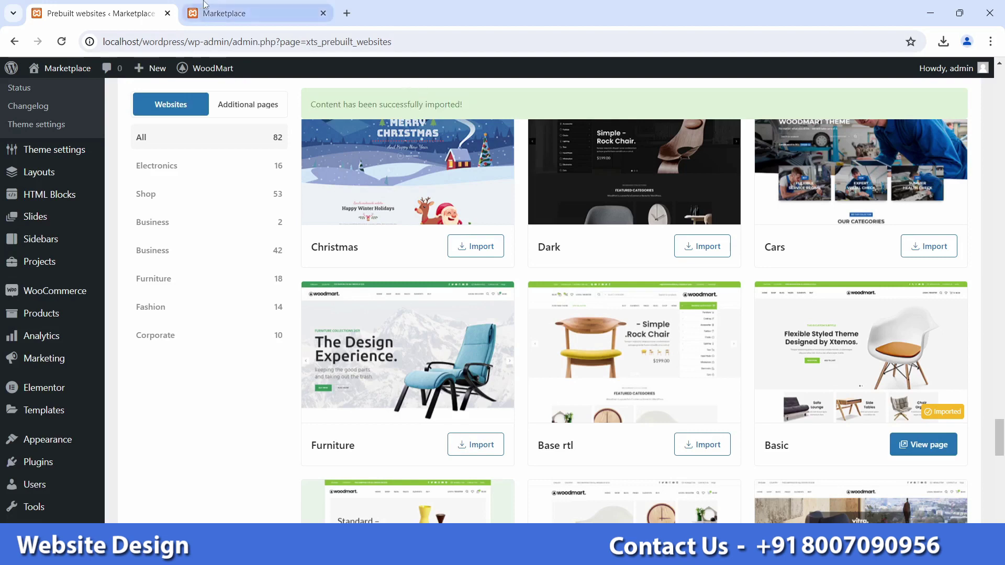
Step: Reload the Marketplace front page, close the newsletter popup, and scroll through the Basic homepage
click(224, 6)
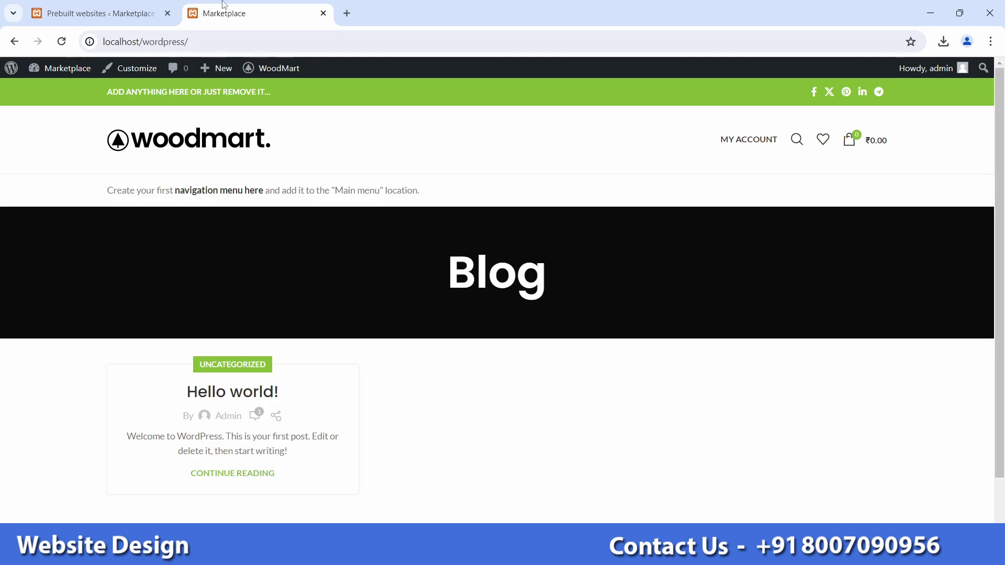
click(62, 42)
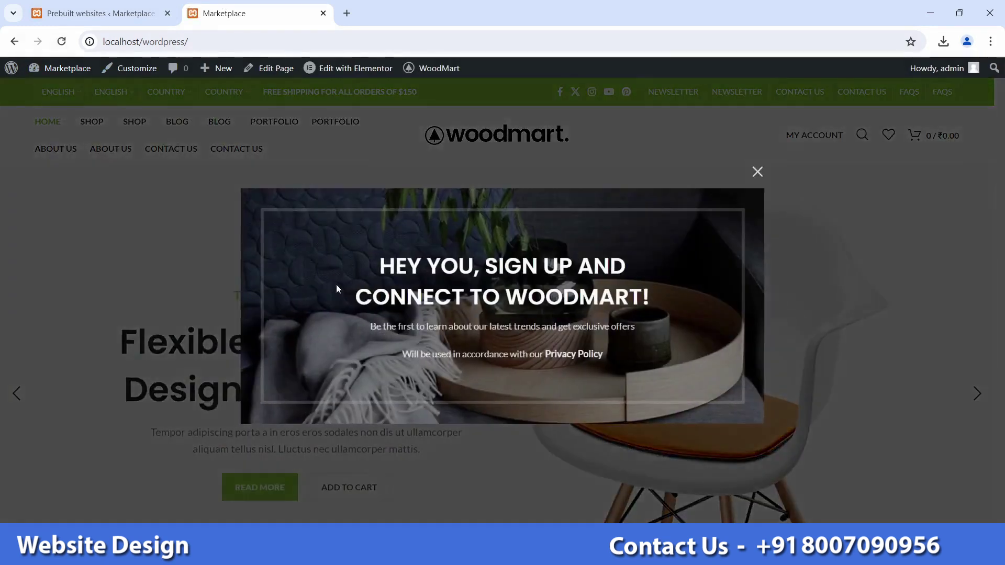
click(753, 173)
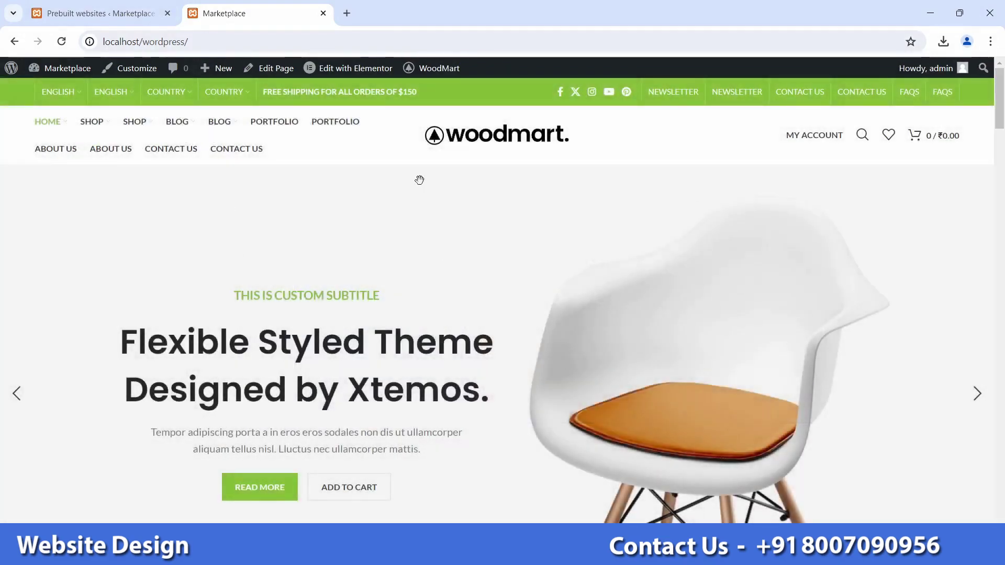
drag(991, 125, 975, 108)
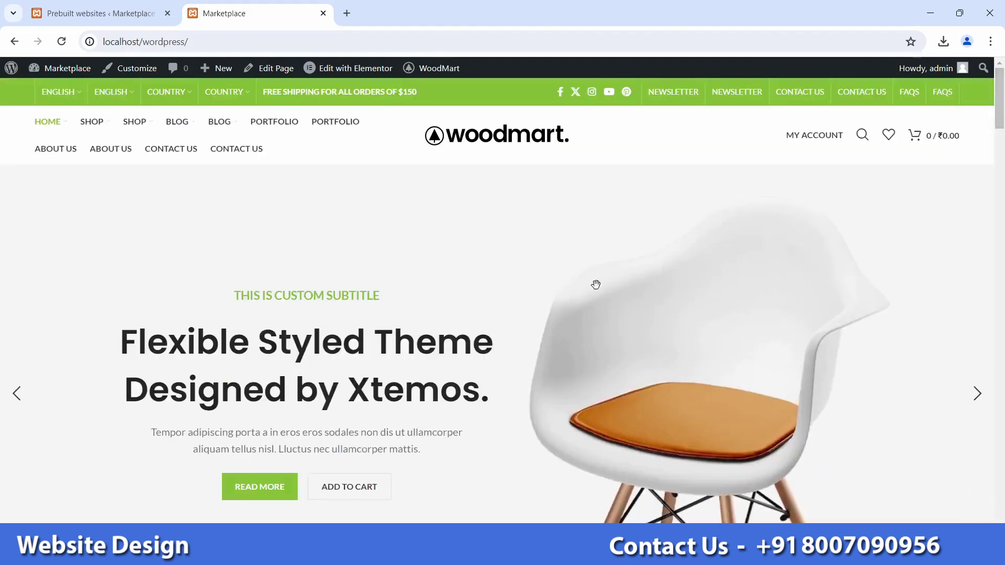
scroll(417, 206, down, 6)
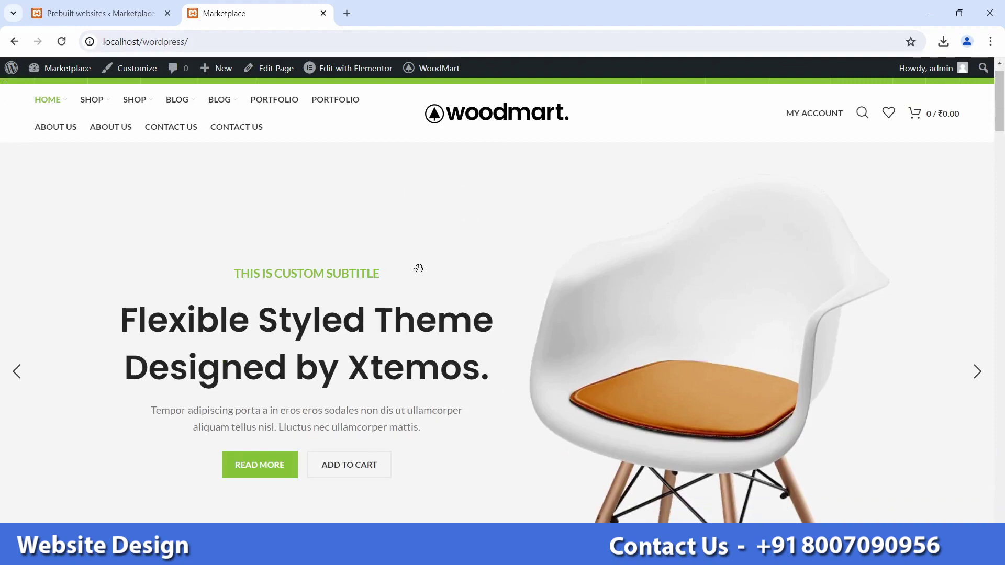
drag(1003, 150, 1001, 229)
scroll(579, 267, up, 5)
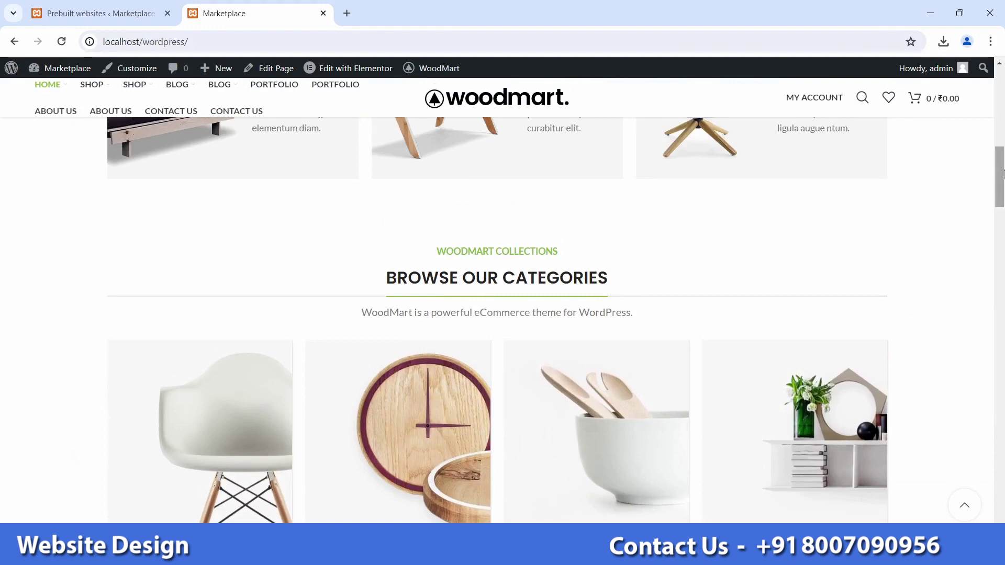
scroll(801, 246, up, 11)
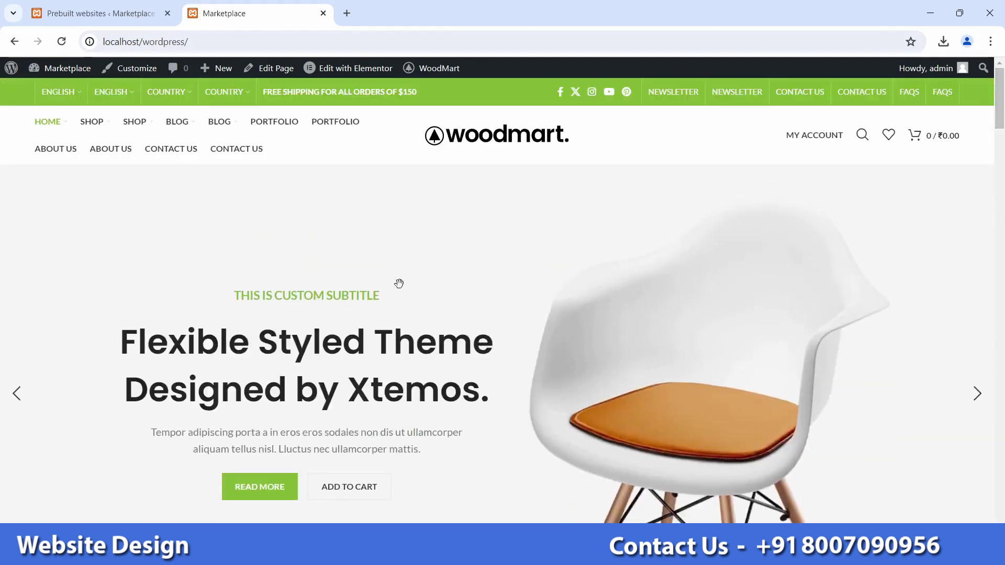
Step: Open Home Basic in Elementor, dismiss the AI promotion and close the Navigator panel
mouse_move(358, 74)
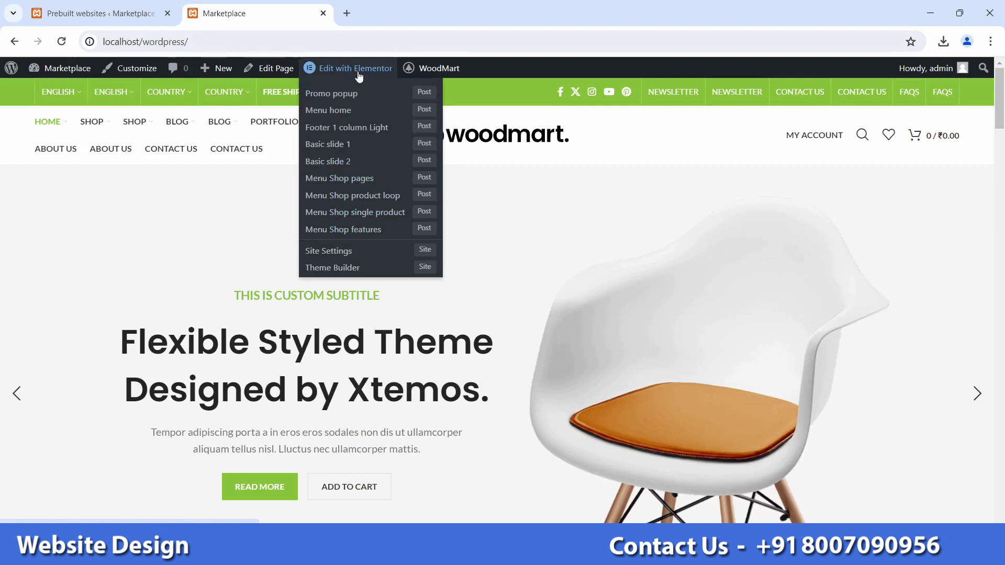
click(358, 75)
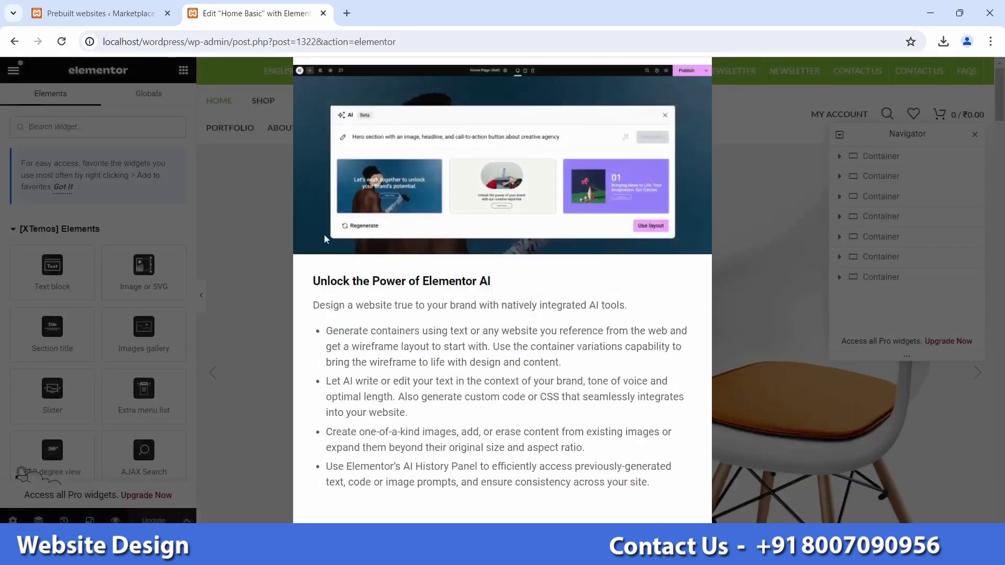
key(Escape)
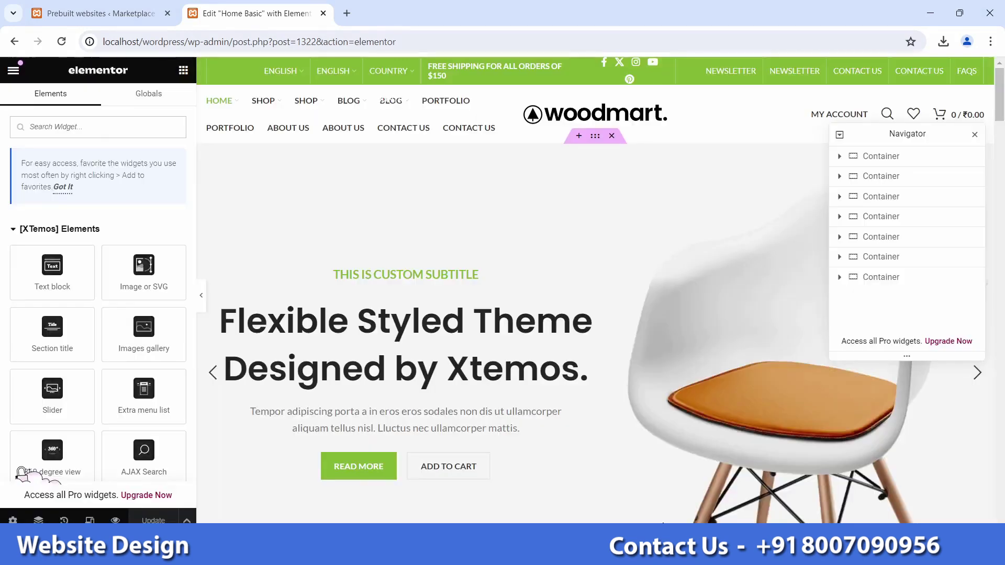
click(975, 135)
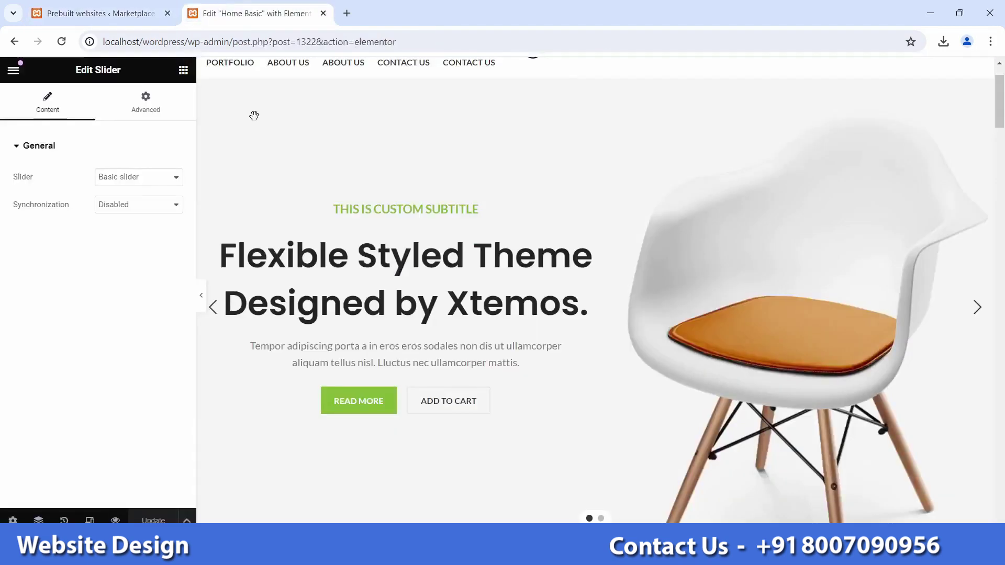
scroll(366, 320, down, 5)
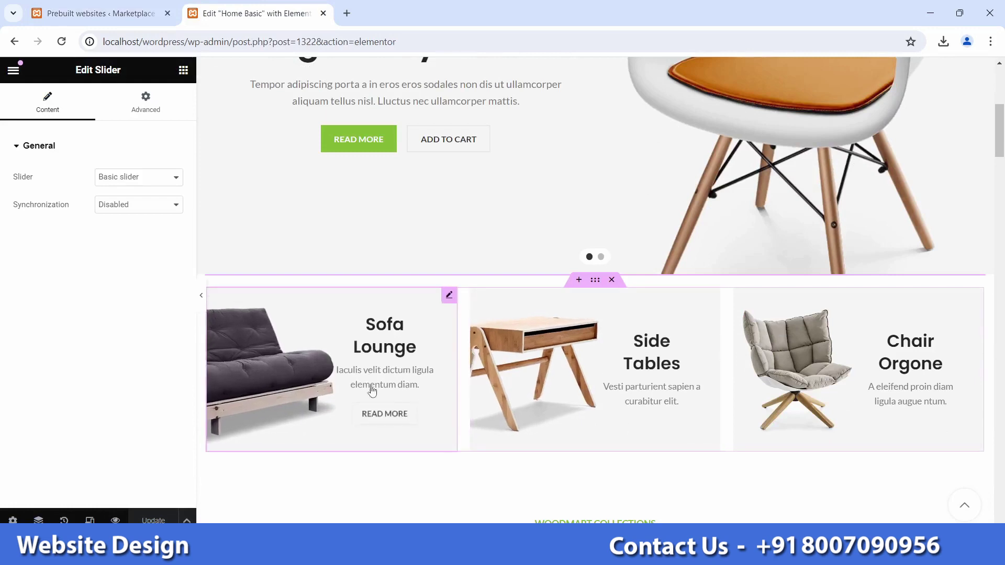
Step: Replace the Sofa Lounge banner's description with 'Php Source Code'
click(376, 347)
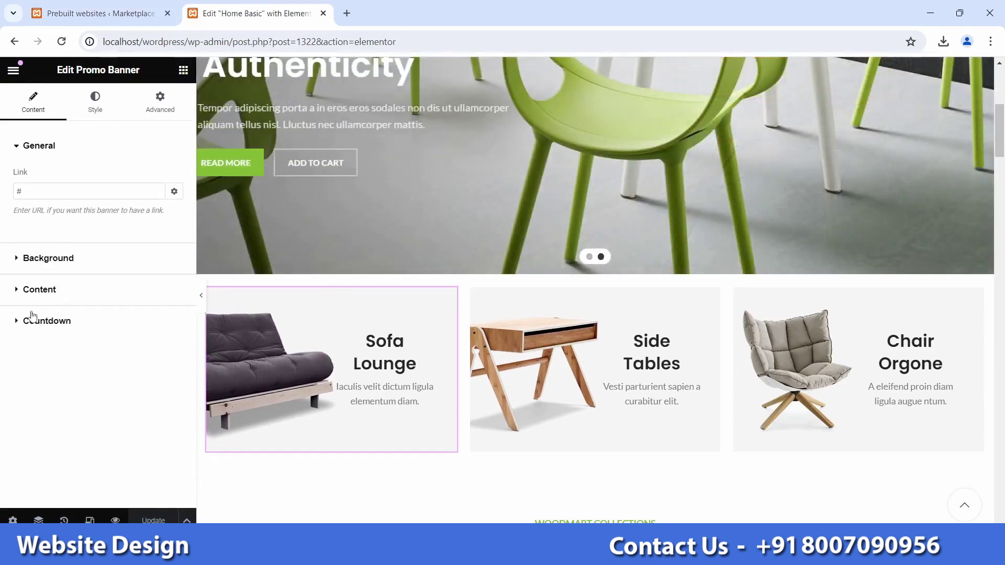
click(48, 288)
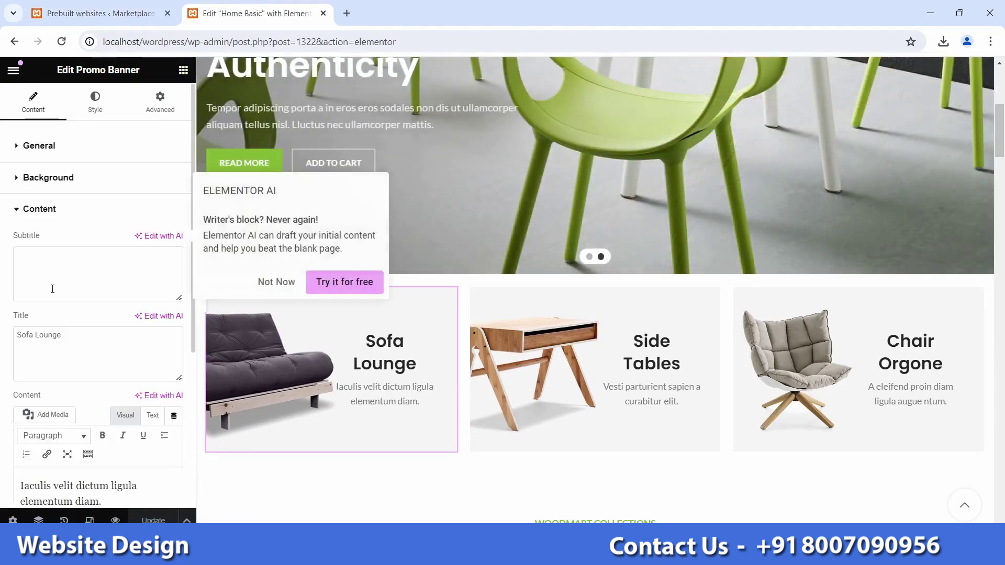
scroll(49, 285, down, 3)
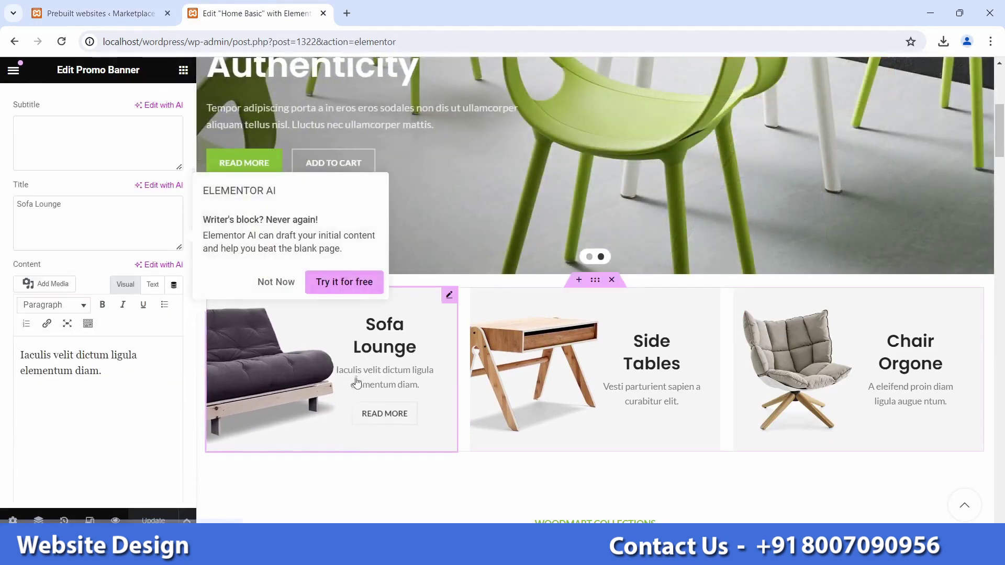
drag(102, 372, 2, 352)
key(BackSpace)
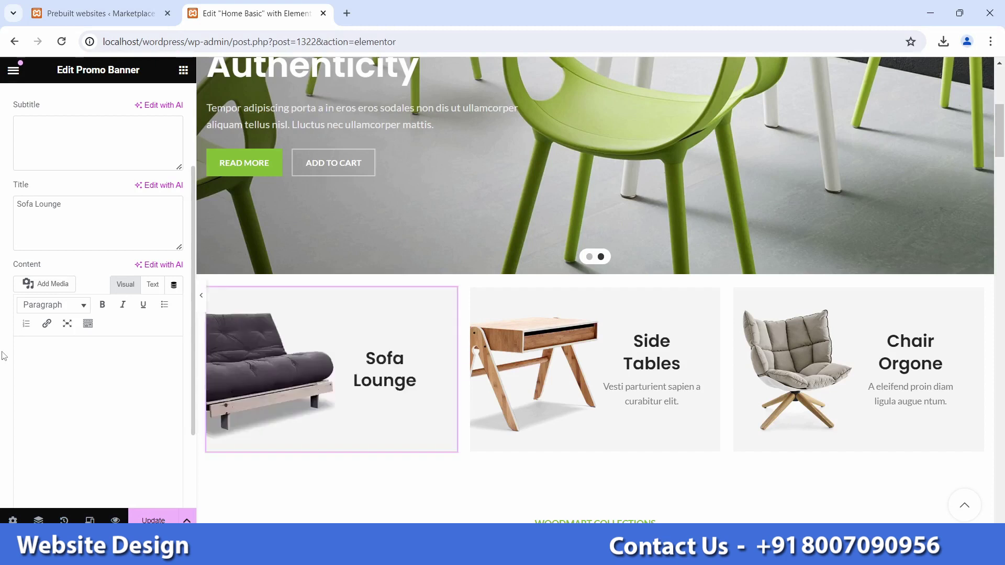
key(Caps_Lock)
text(P)
key(Caps_Lock)
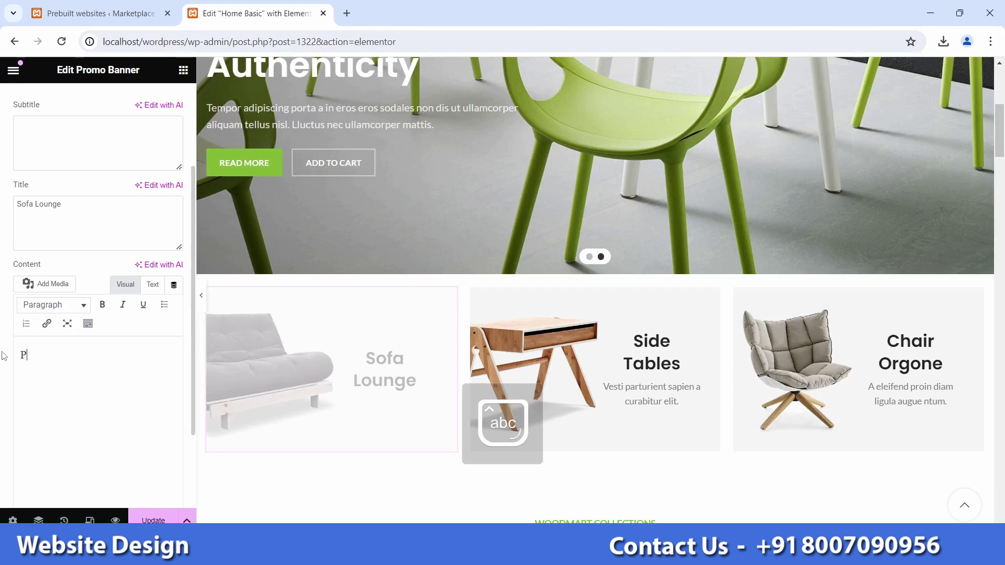
text(hp Source)
key(Caps_Lock)
text(C)
key(Caps_Lock)
text(ode)
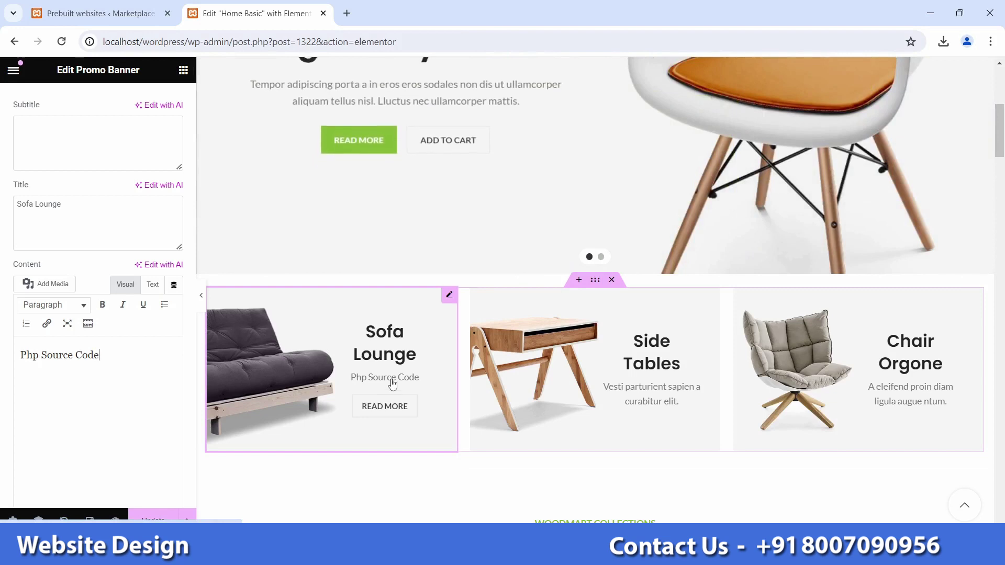
Step: Change the banner title from 'Sofa Lounge' to 'PHP'
triple_click(148, 242)
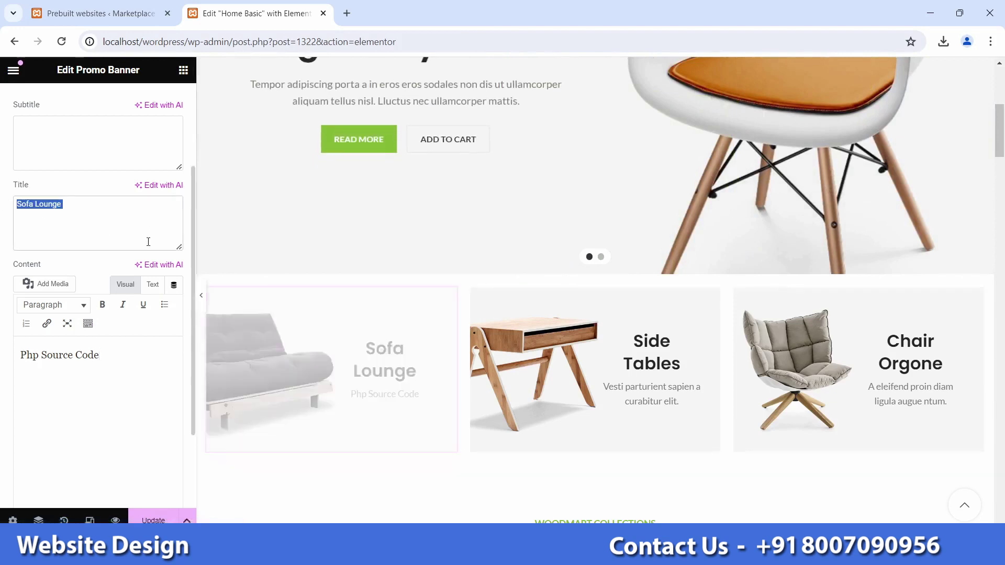
key(BackSpace)
key(Caps_Lock)
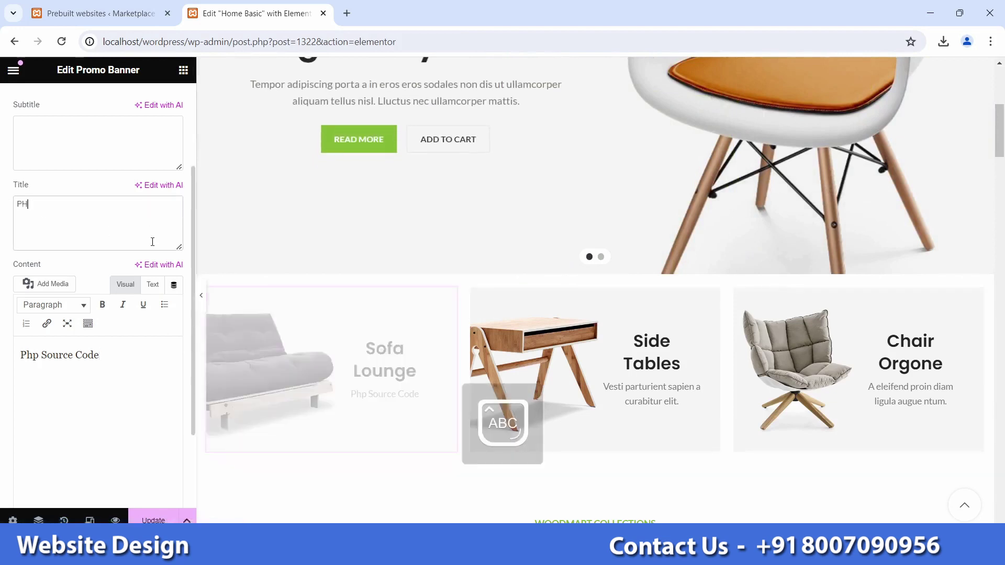
text(PHP)
key(Caps_Lock)
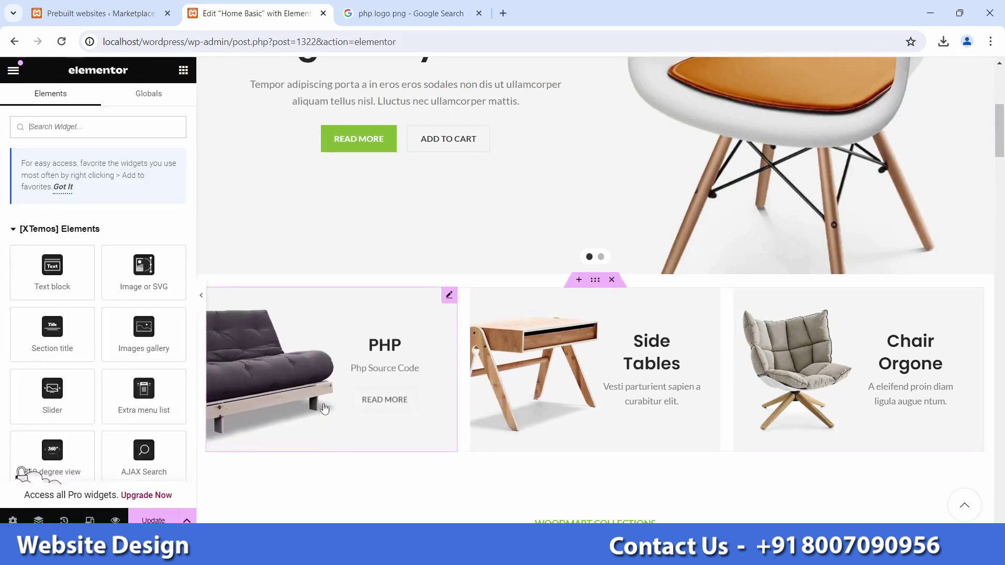
click(325, 409)
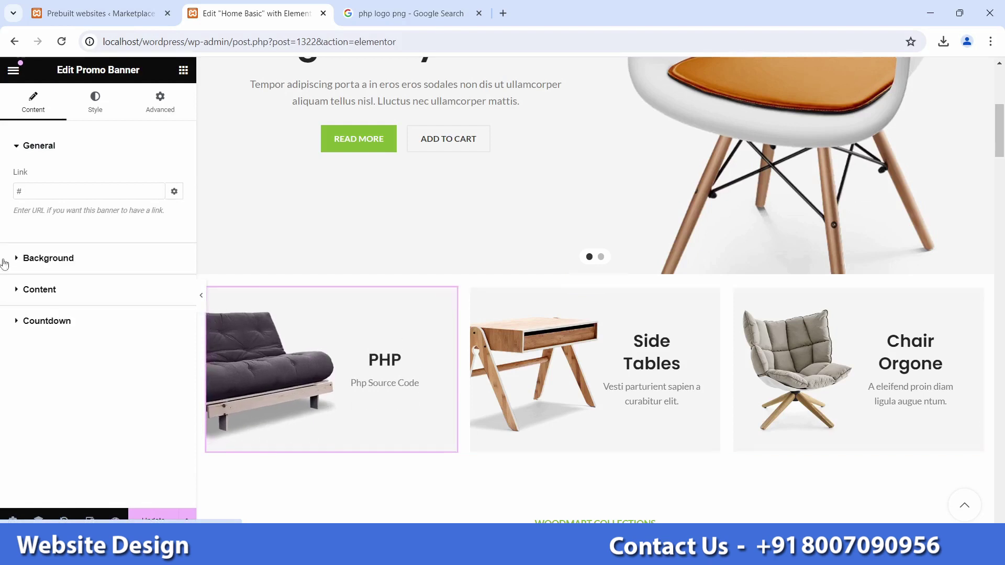
Step: Expand the PHP banner's Background, start choosing an image, and bring up Windows search
click(11, 258)
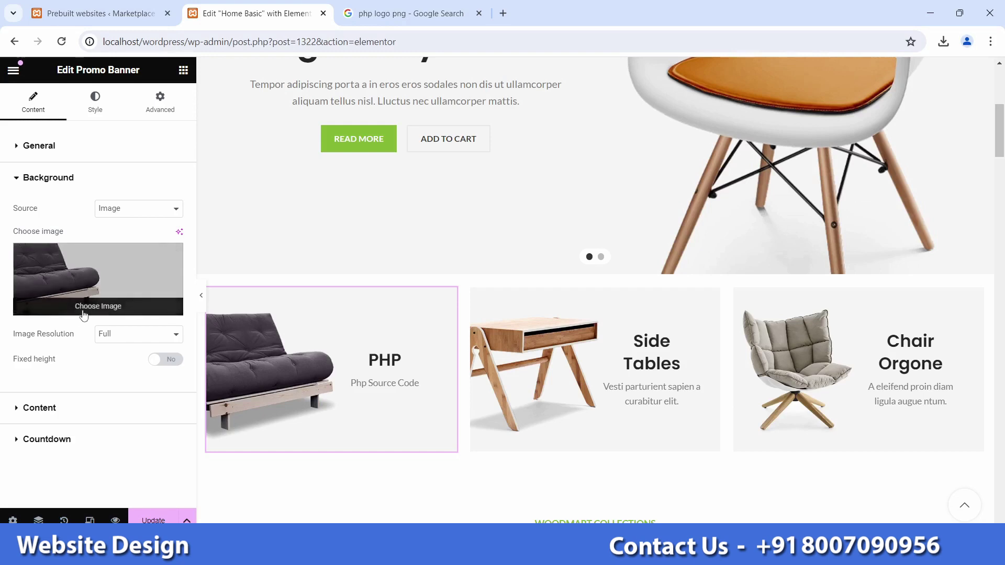
click(98, 310)
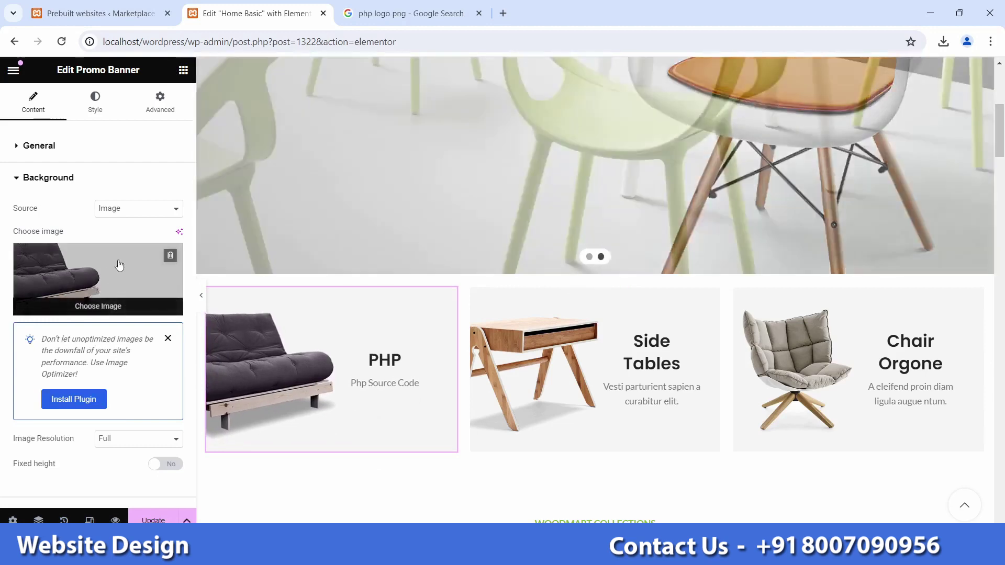
click(167, 339)
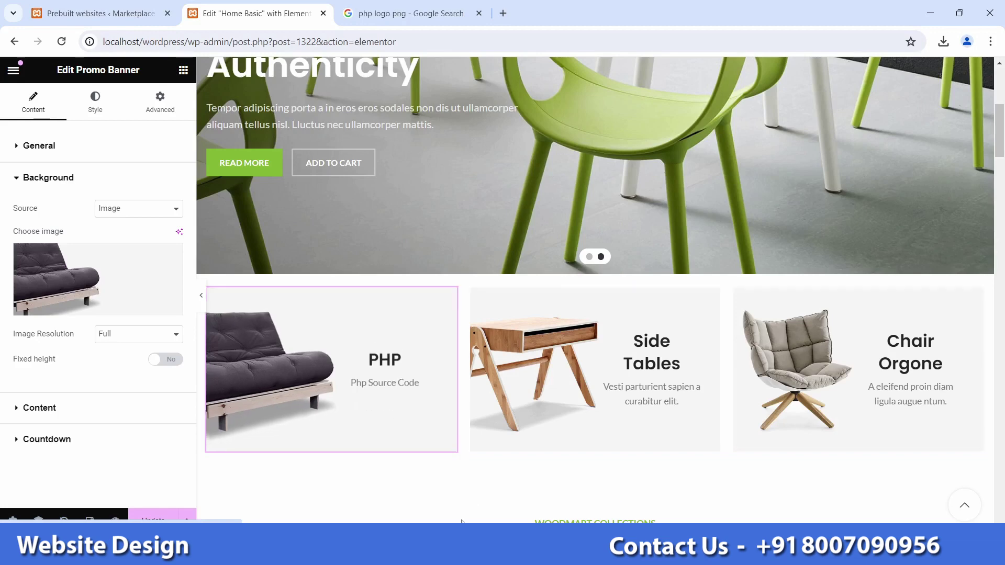
key(super)
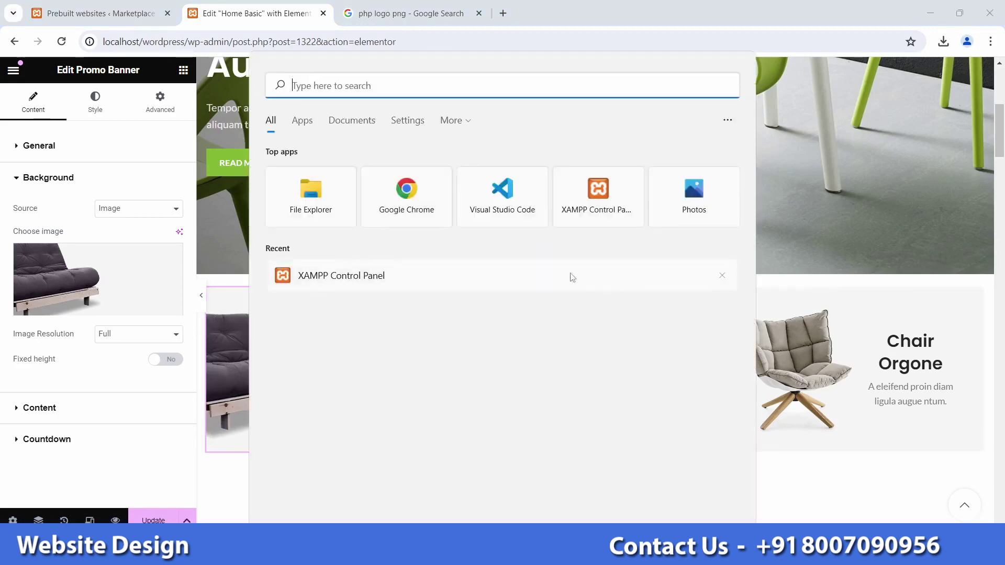
Step: Launch Adobe Photoshop CS6 and paste localhost/wordpress into a new browser tab
text(pho)
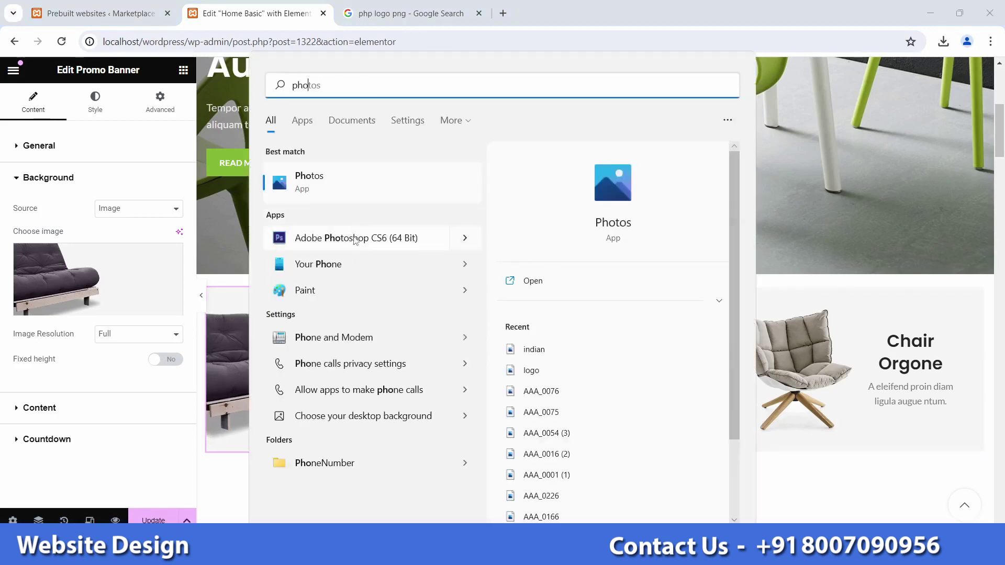
click(354, 239)
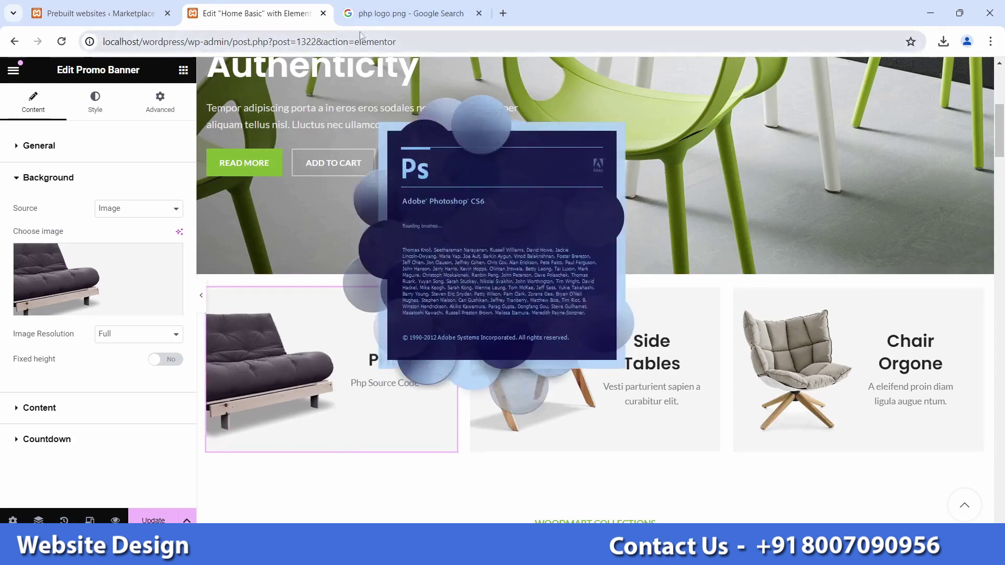
drag(185, 42, 101, 45)
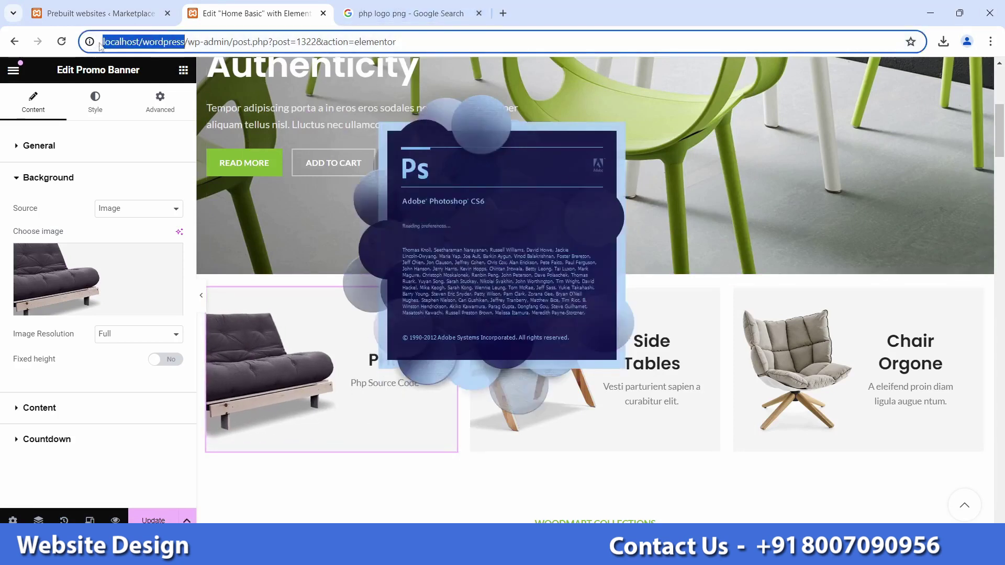
key(ctrl+c)
click(503, 13)
key(ctrl+v)
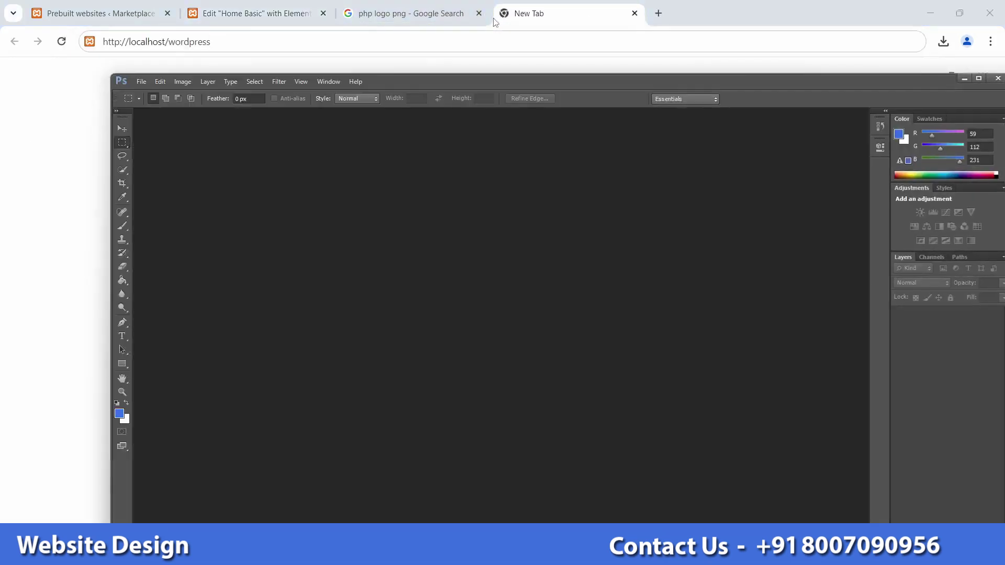
Step: Load localhost/wordpress in Chrome and scroll to the Sofa Lounge banner on the homepage
click(481, 31)
key(Return)
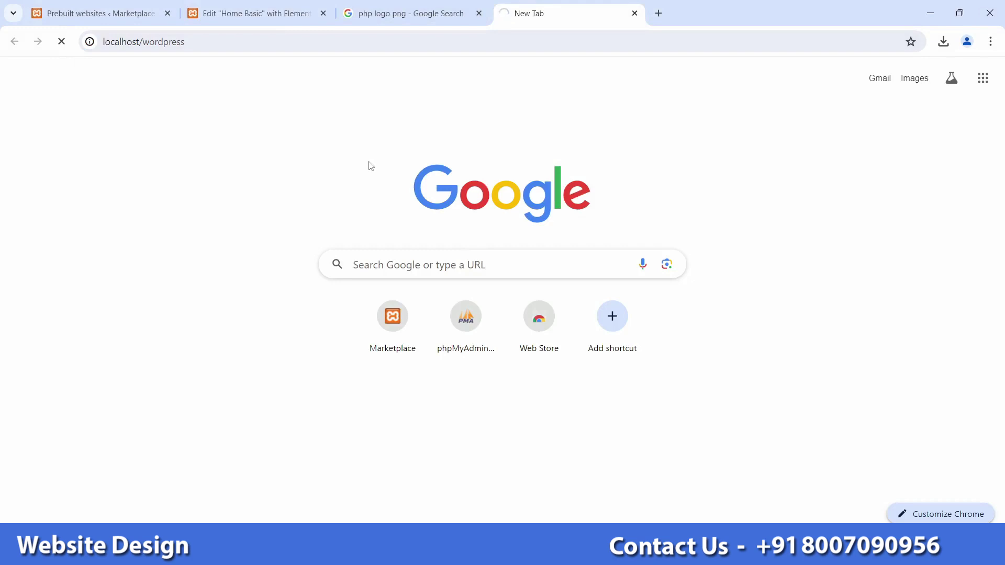
scroll(338, 352, down, 3)
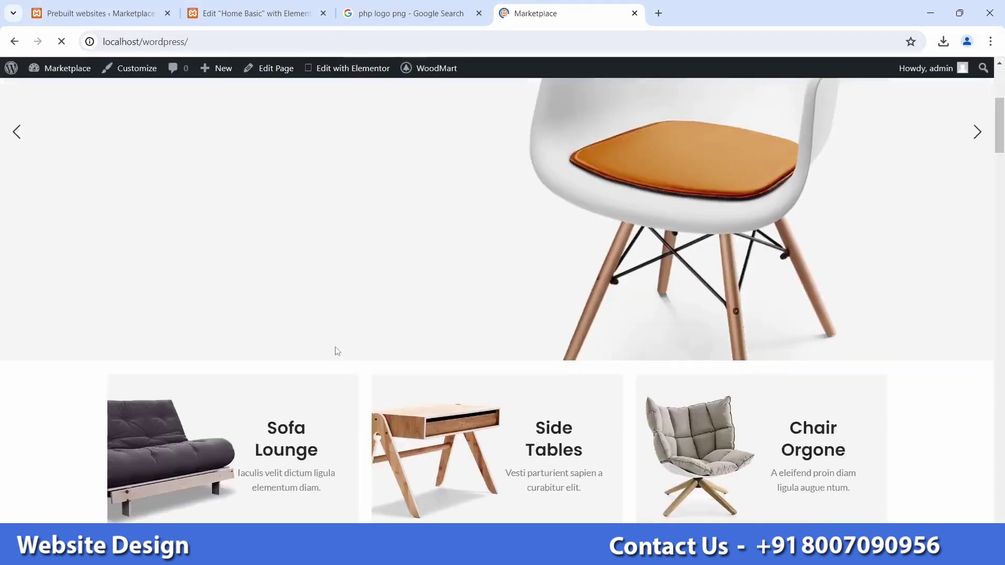
scroll(314, 329, down, 3)
scroll(295, 335, up, 2)
Step: Inspect the Sofa Lounge banner to reveal its 800 × 525 px basic-banner-1.jpg image
right_click(258, 385)
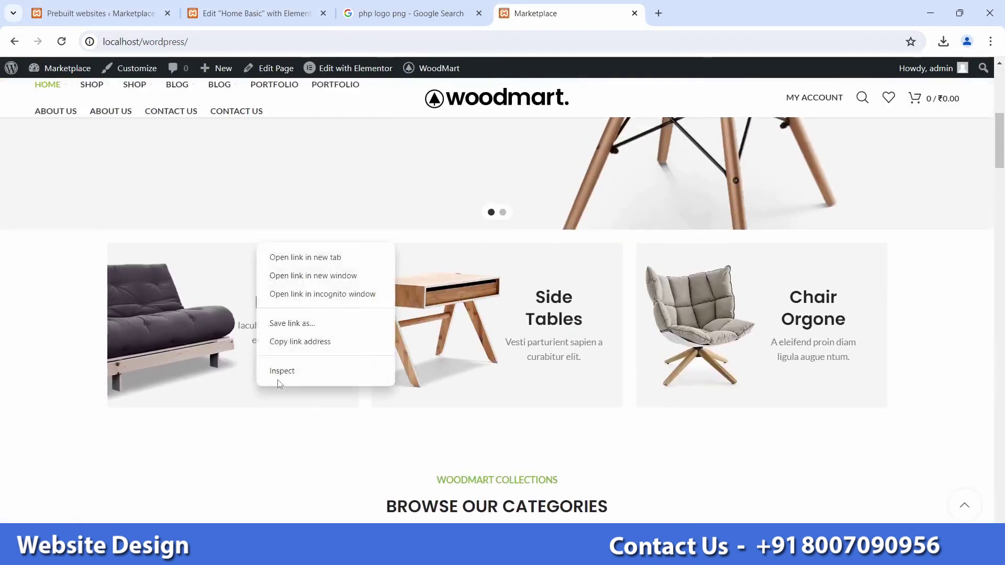
click(279, 373)
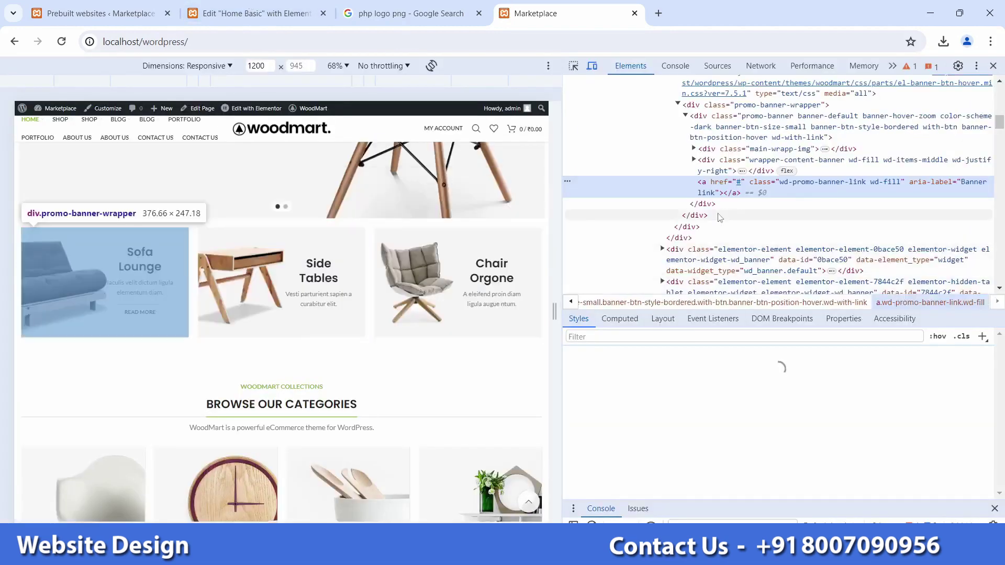
click(694, 149)
click(702, 160)
mouse_move(786, 188)
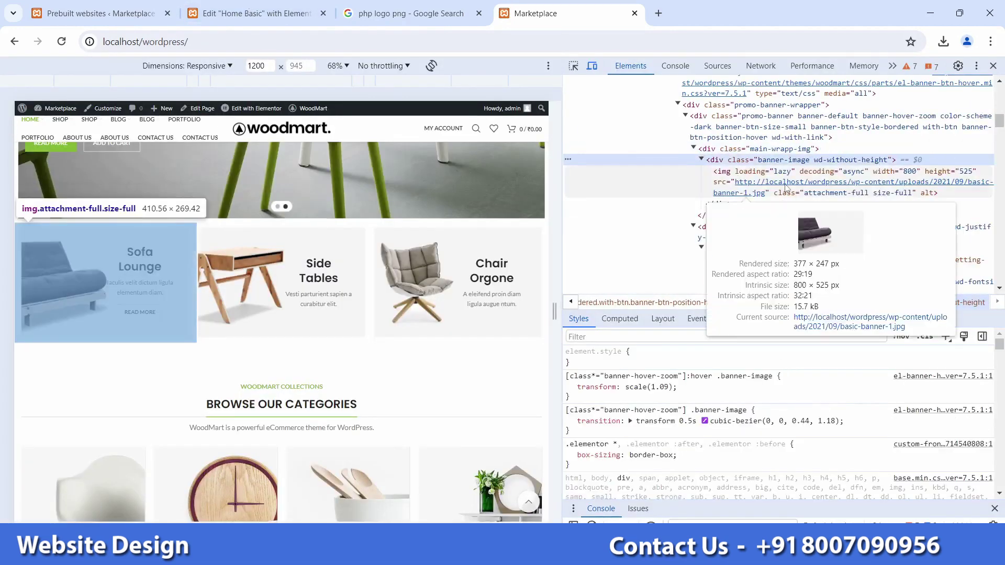
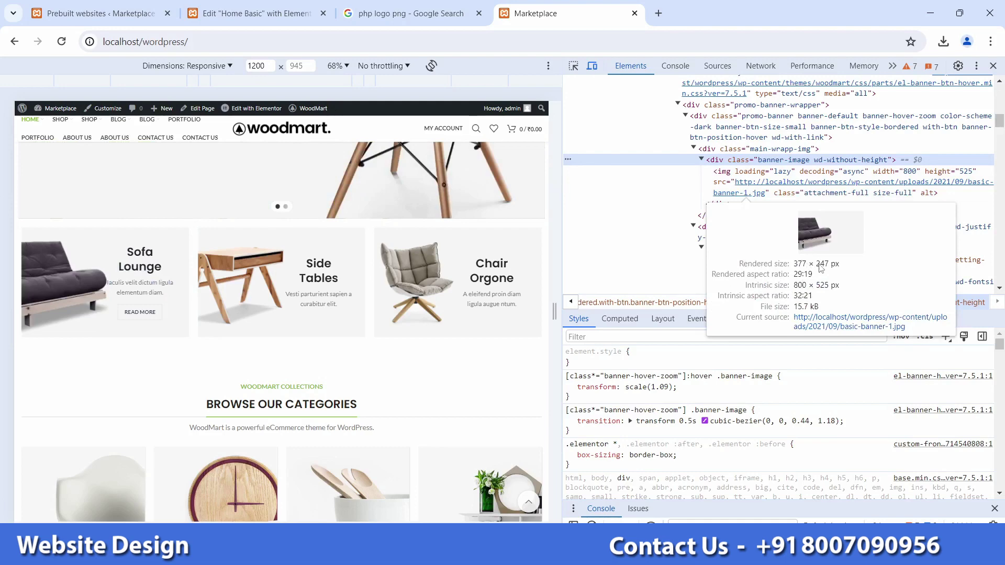
Step: Open the Sofa Lounge banner's image address from DevTools in a new tab
right_click(757, 188)
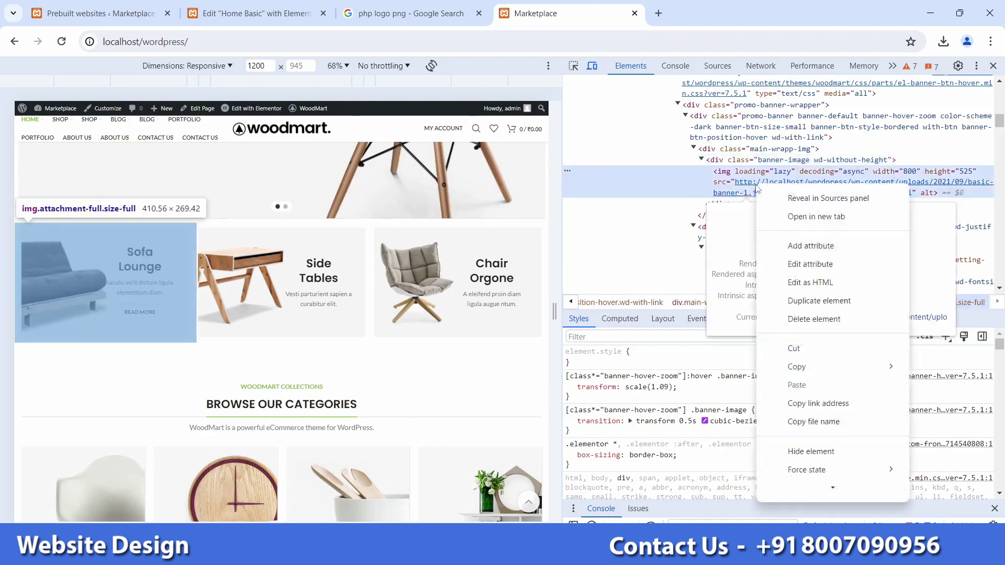
click(811, 411)
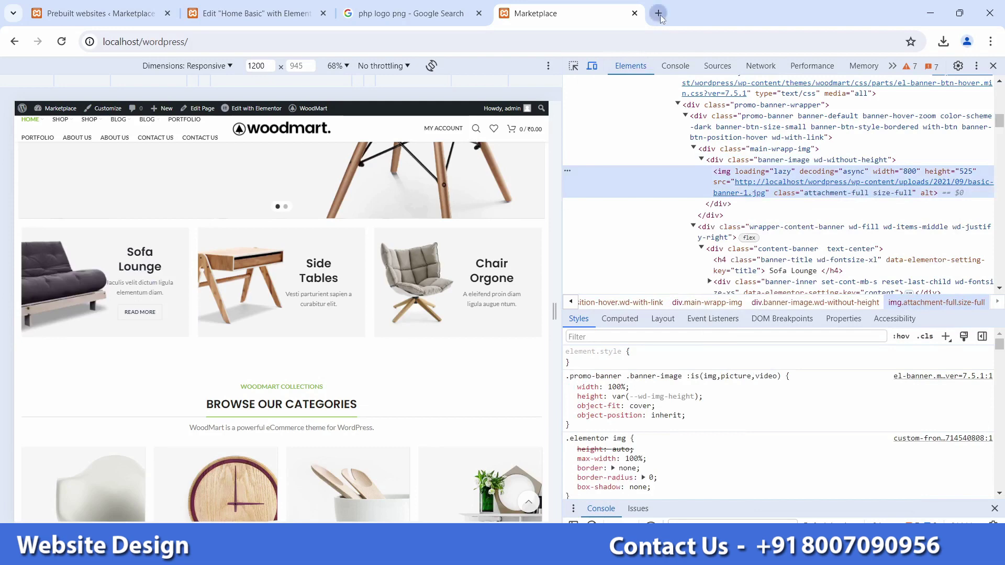
click(659, 13)
text(http://localhost/wordpress/wp-content/uploads/2021/09/basic-banner-1.jpg)
key(Return)
Step: Save the image as basic-banner-1.jpg to the Desktop and minimize Chrome
right_click(354, 223)
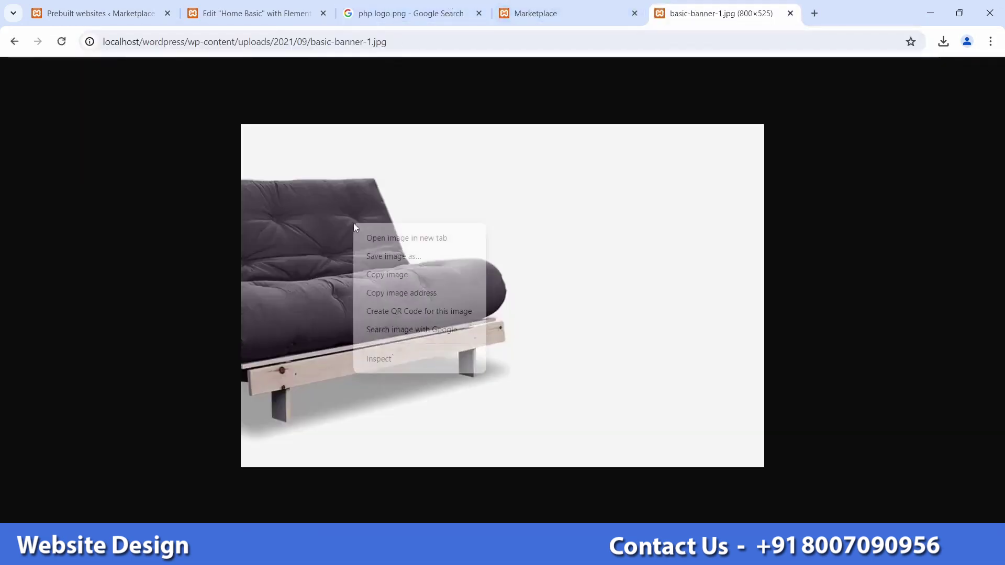
click(379, 256)
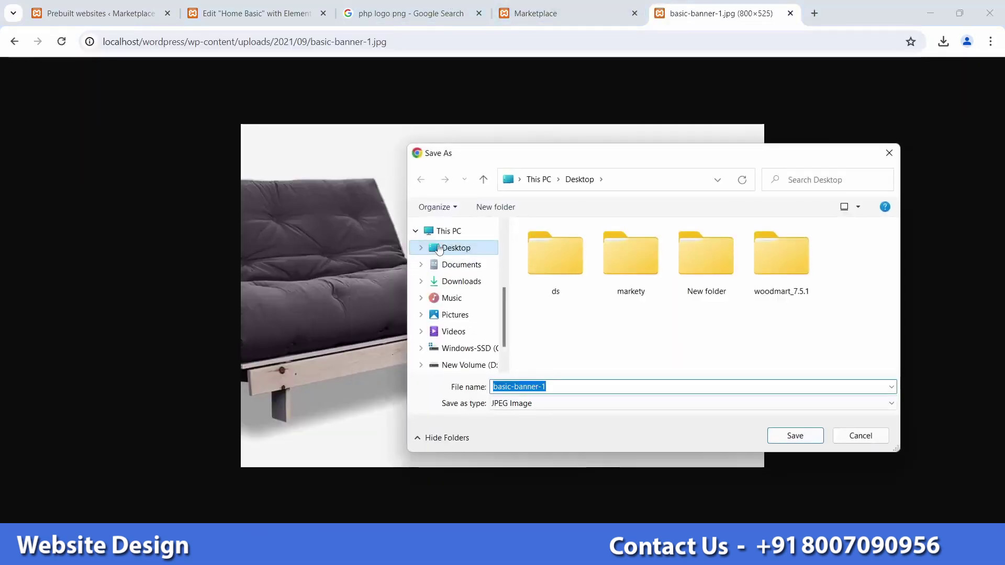
click(789, 435)
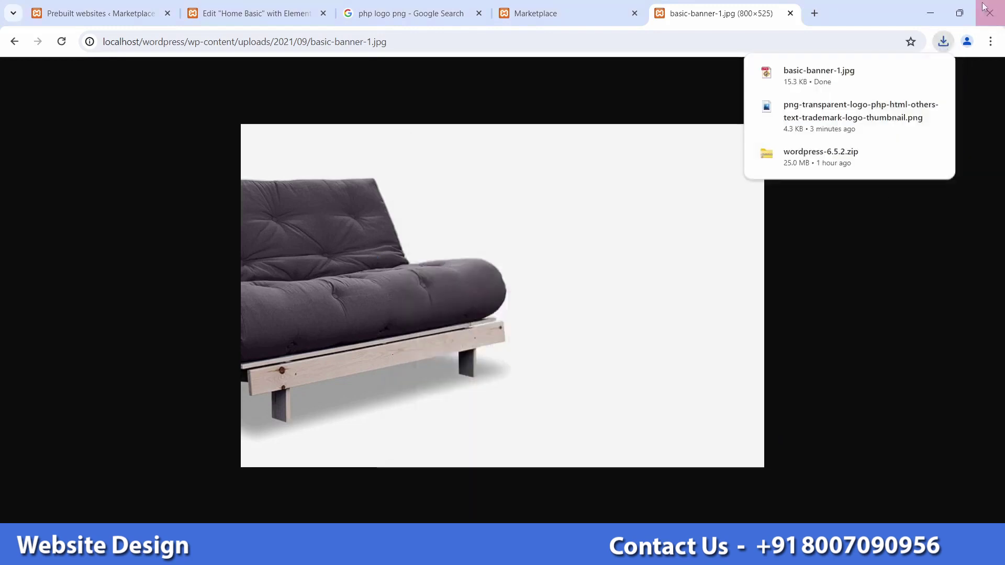
click(931, 6)
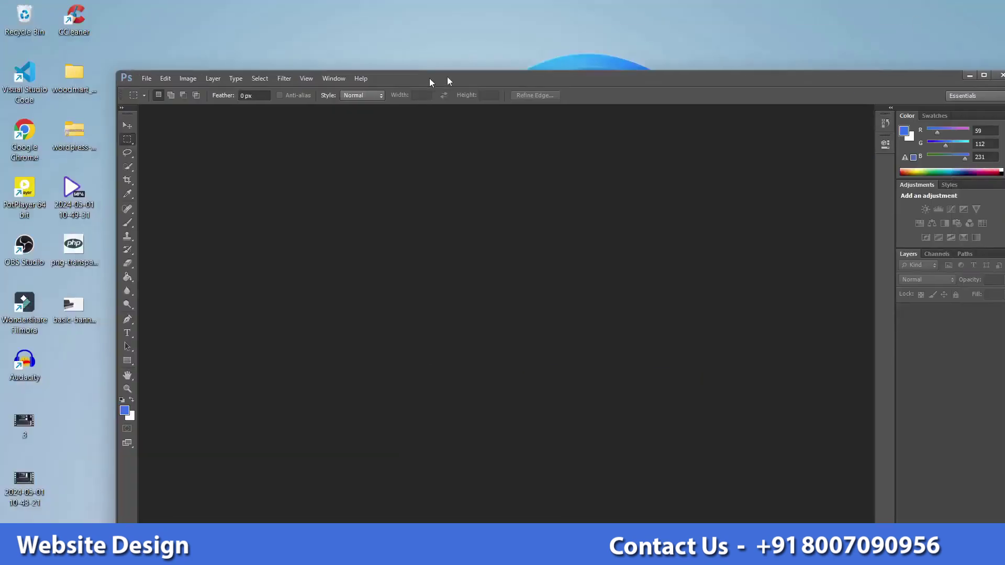
Step: Open basic-banner-1.jpg from the desktop in Photoshop
drag(442, 79, 594, 10)
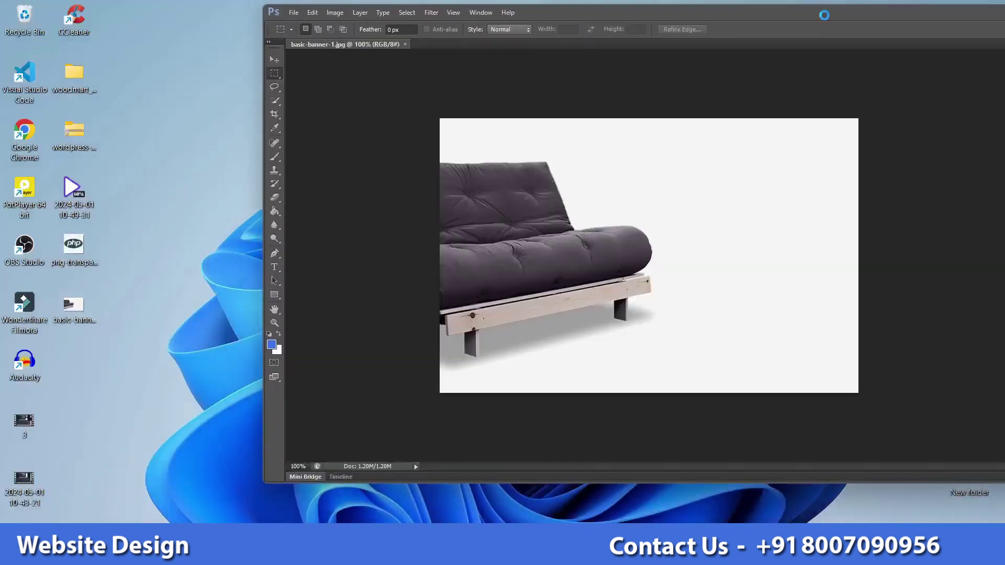
drag(824, 16, 706, 43)
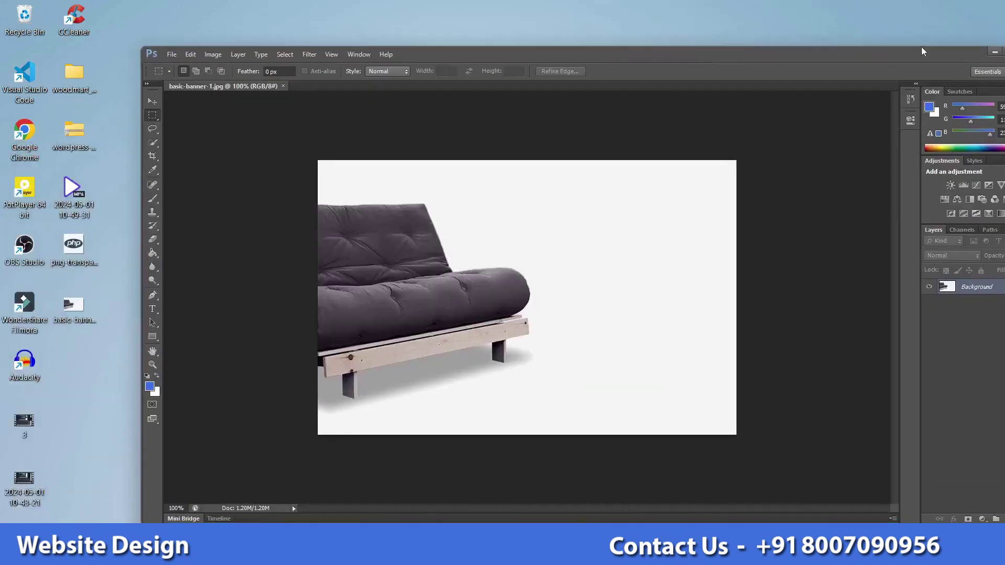
drag(797, 59, 745, 47)
Step: Check in Image Size that the banner is 800 × 525 pixels, closing without changes
click(161, 43)
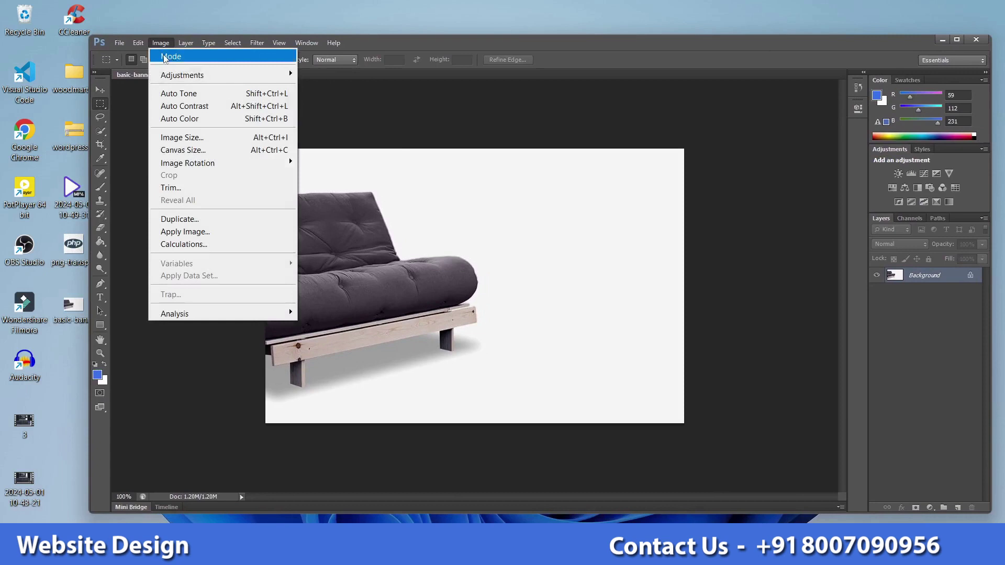
click(183, 137)
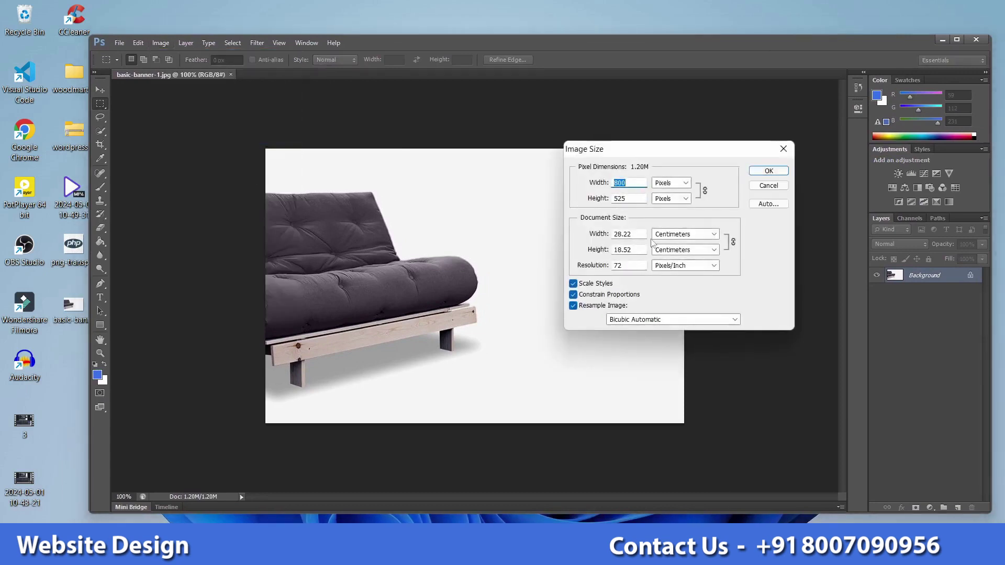
drag(679, 157, 689, 154)
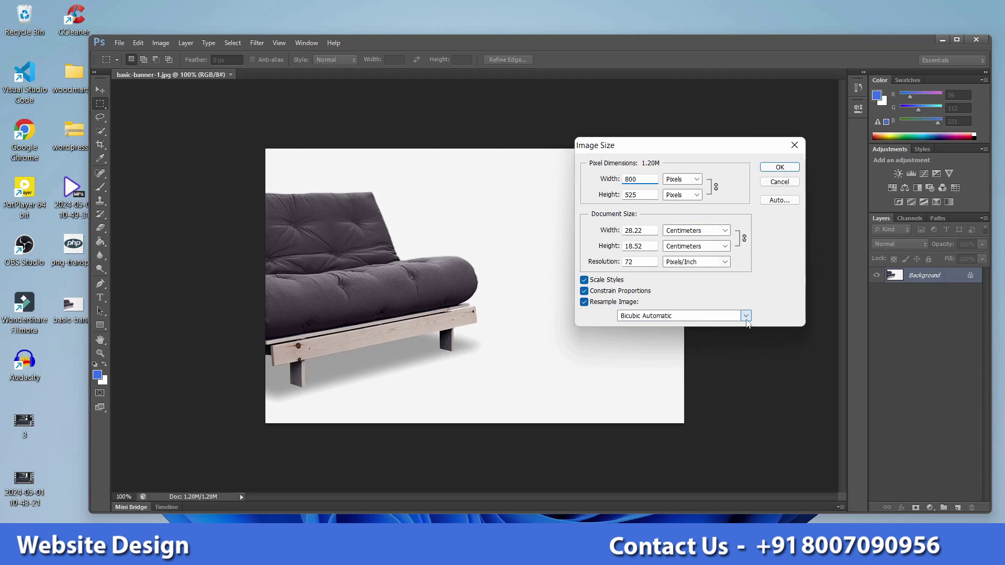
click(644, 194)
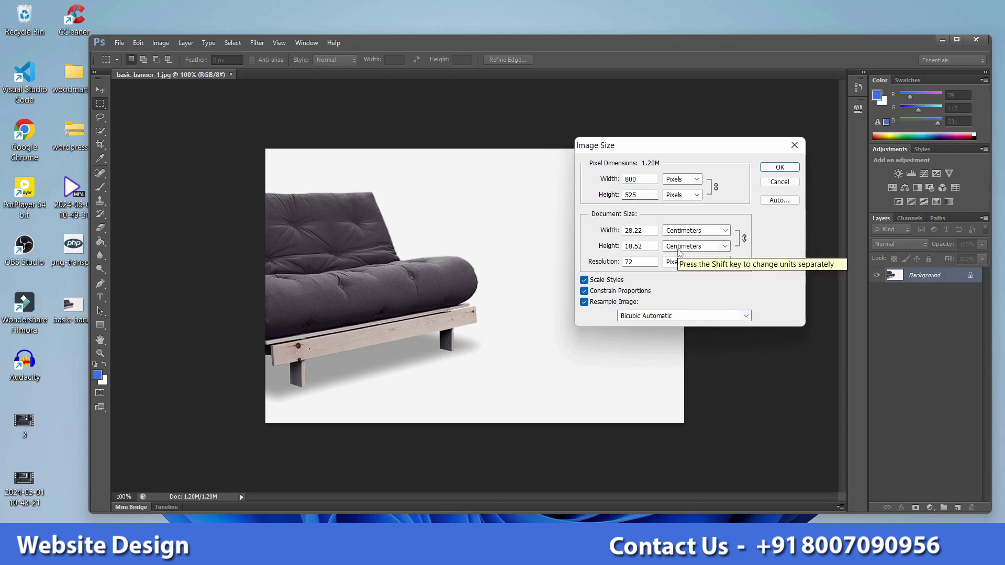
click(795, 145)
drag(601, 51, 599, 42)
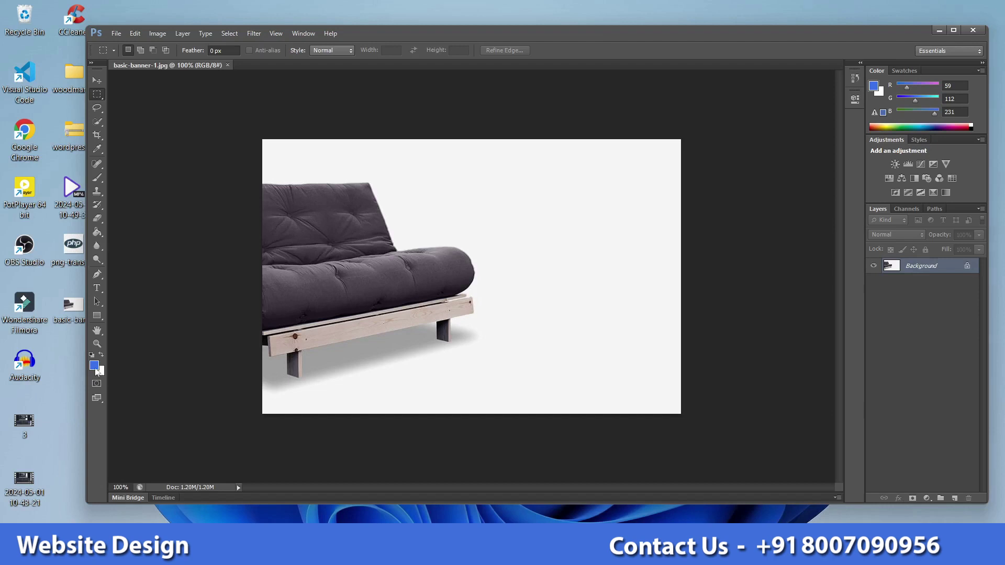
Step: Cover the sofa with a new layer filled with near-white 246,246,246
click(96, 368)
click(548, 386)
click(778, 132)
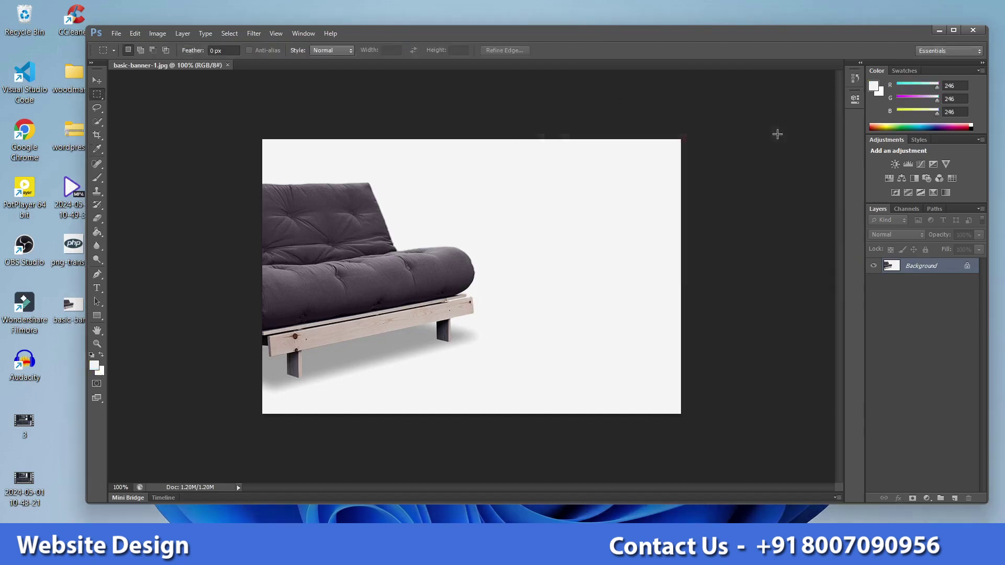
click(955, 499)
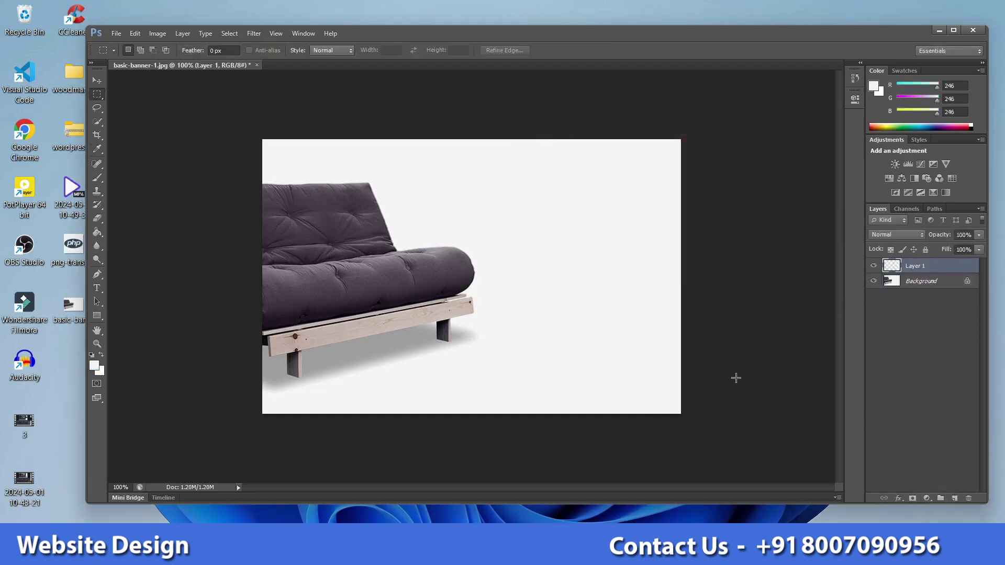
key(alt+BackSpace)
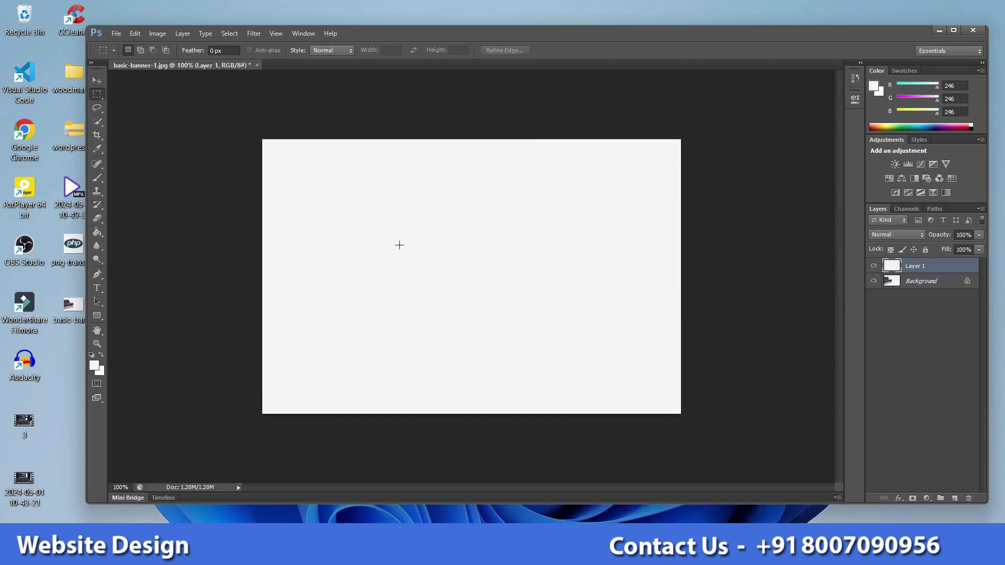
Step: Place the PHP logo PNG onto the banner canvas
drag(396, 43, 485, 39)
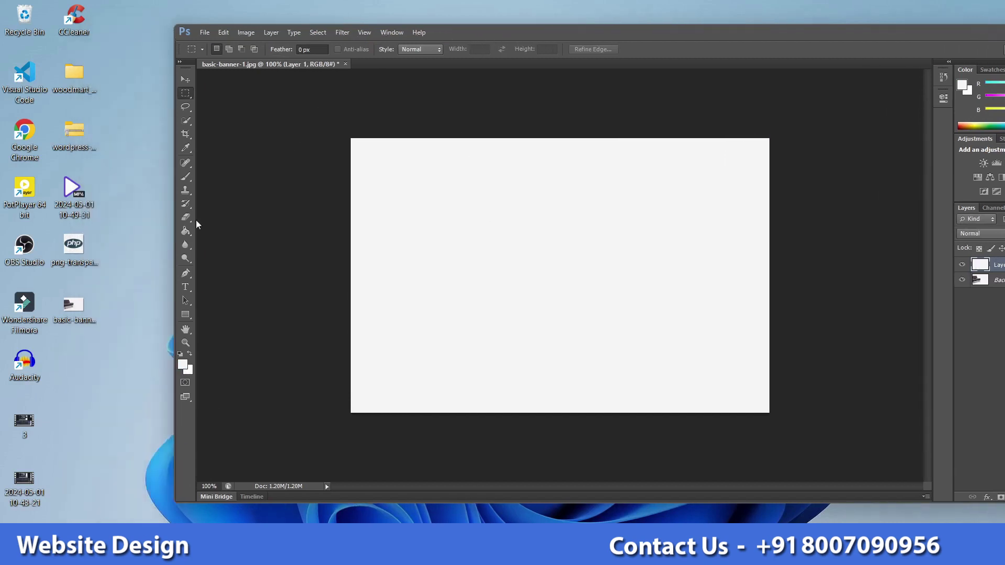
drag(74, 244, 417, 243)
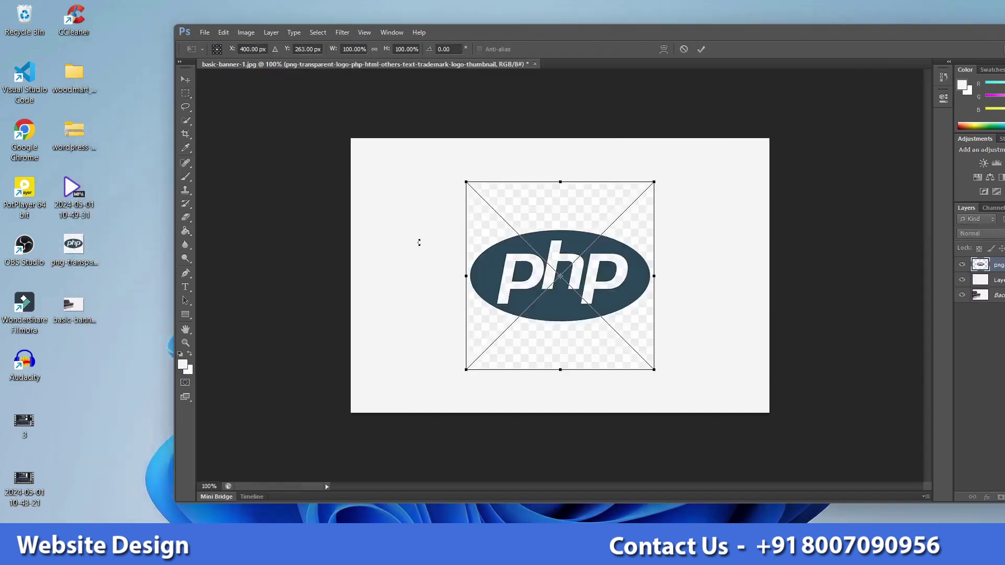
key(Return)
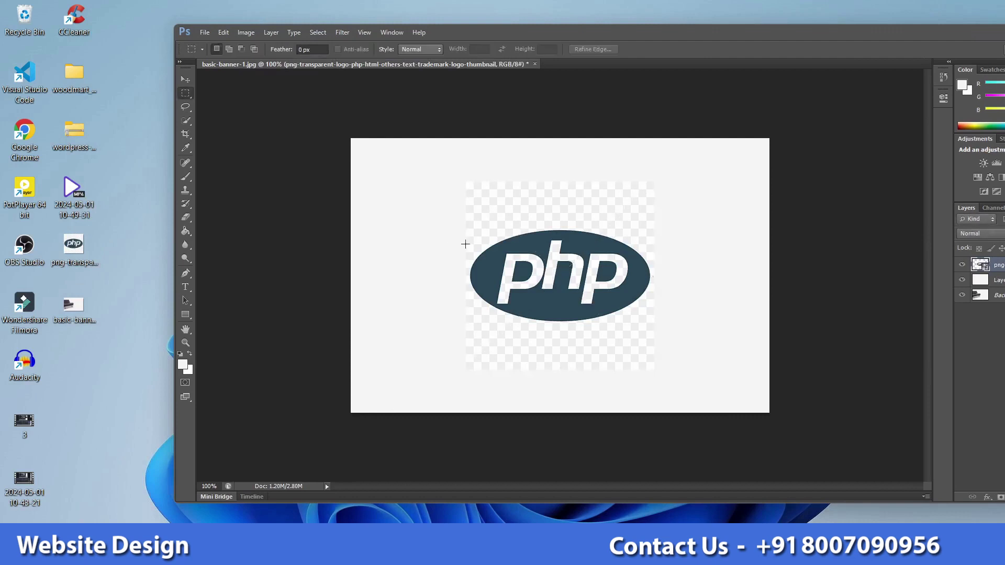
drag(641, 37, 550, 44)
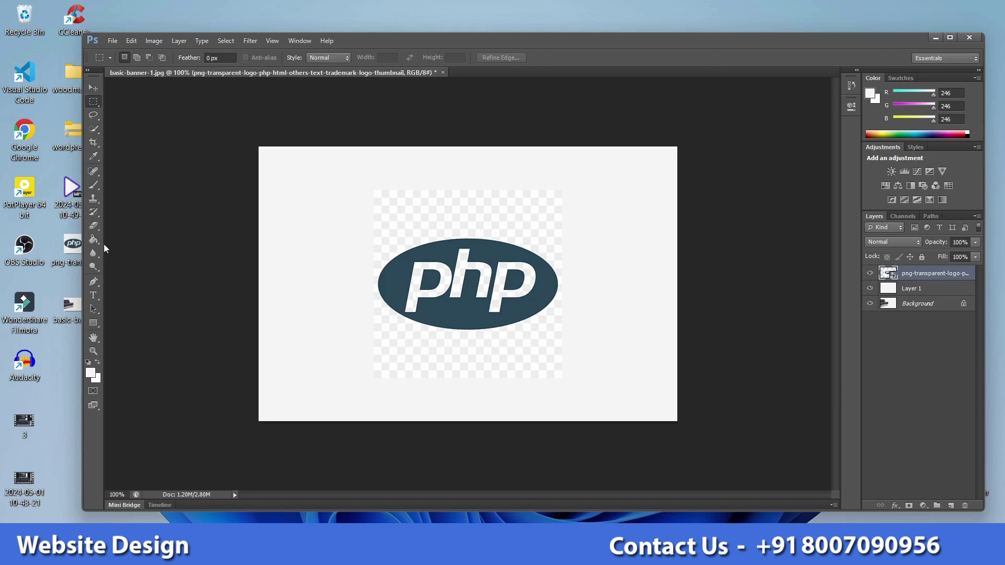
Step: Erase the logo's checkered background with the Magic Eraser and move it left
click(96, 228)
click(123, 245)
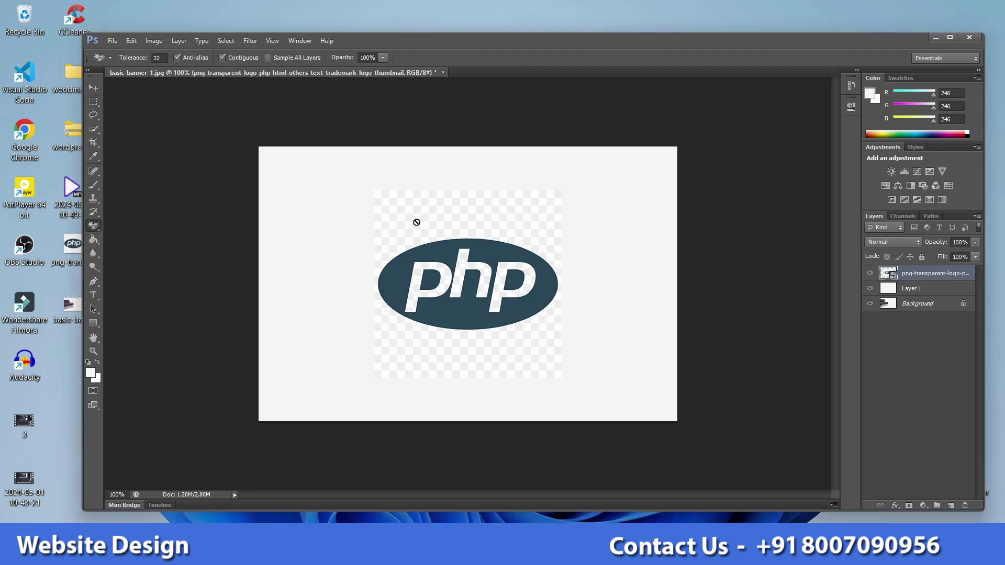
click(415, 220)
click(504, 226)
click(454, 222)
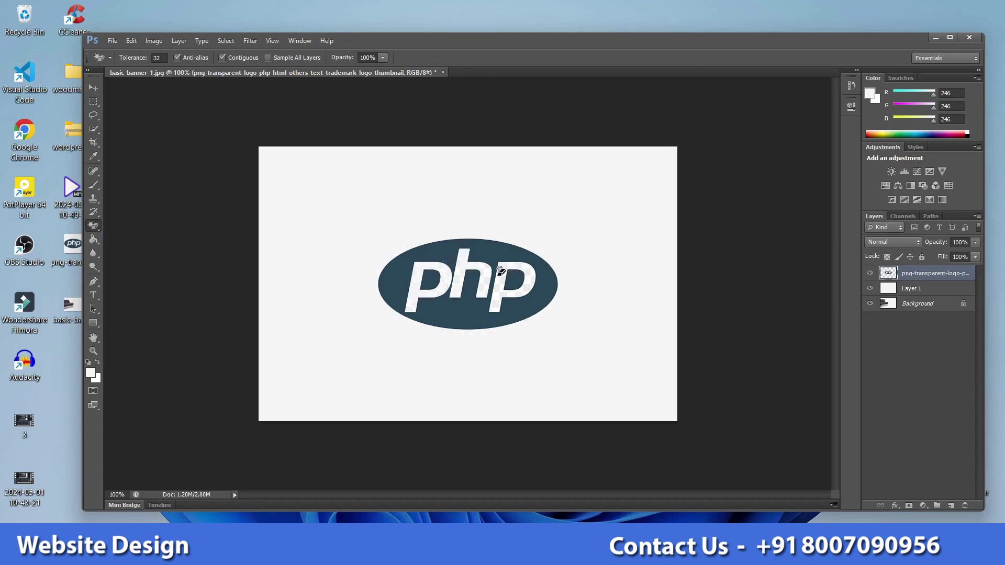
click(501, 270)
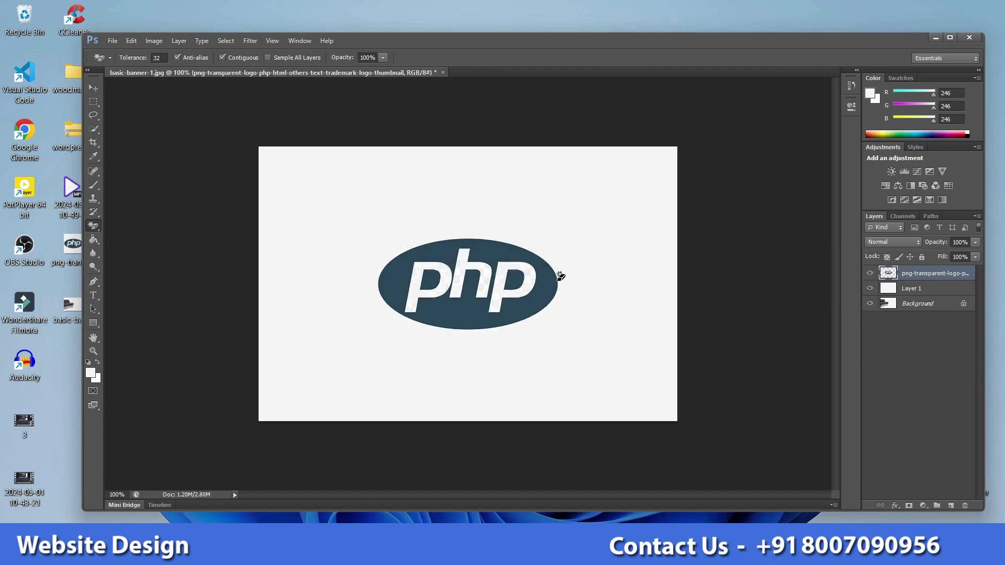
click(94, 88)
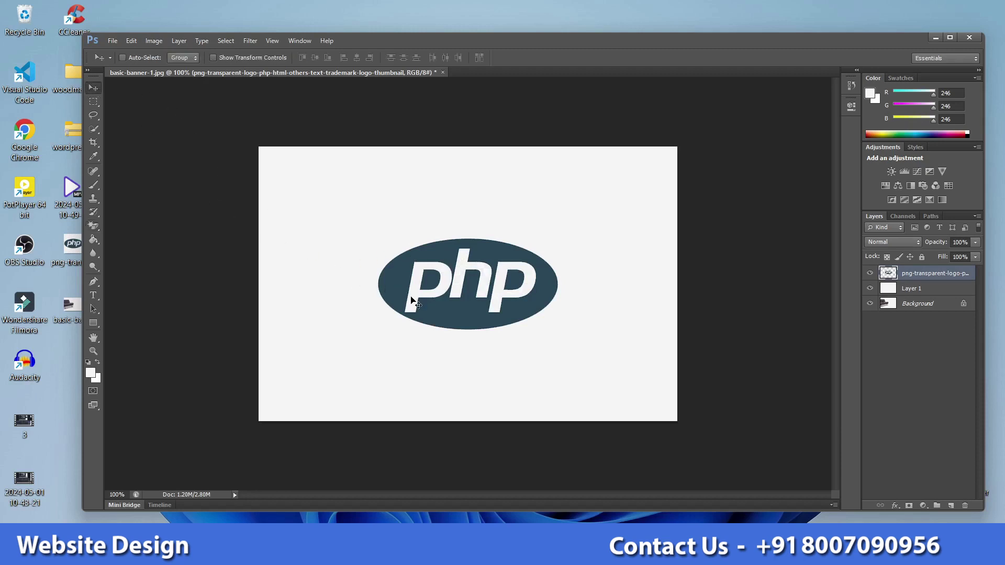
drag(432, 298, 330, 288)
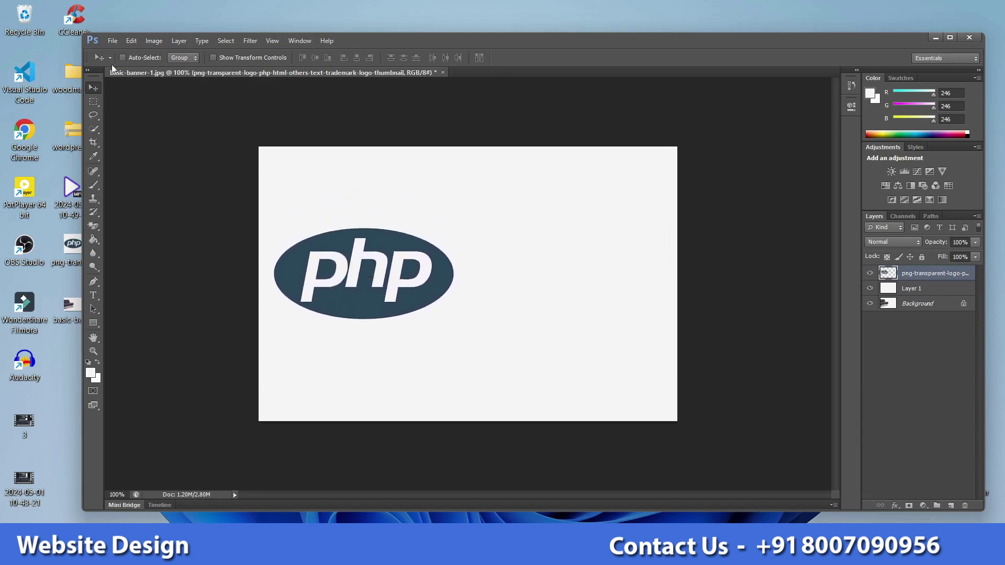
Step: Save the banner as a JPEG, replacing basic-banner-1.jpg on the Desktop
key(ctrl+shift+s)
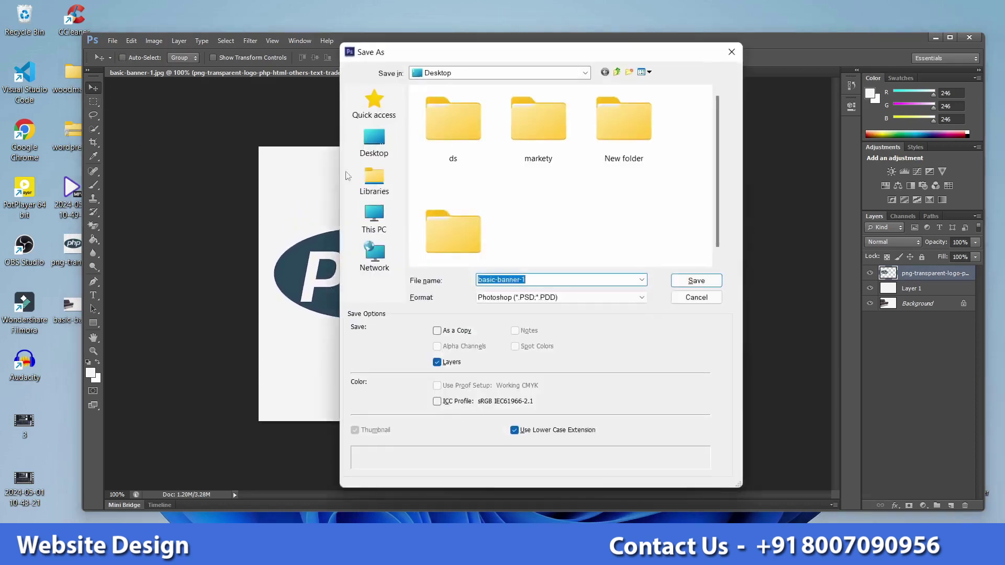
click(507, 297)
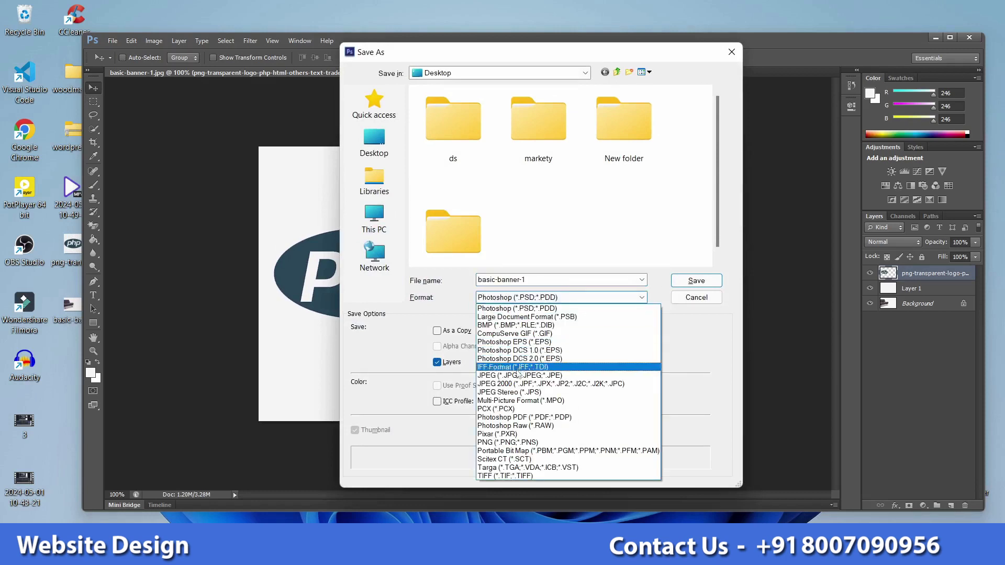
click(519, 376)
click(697, 281)
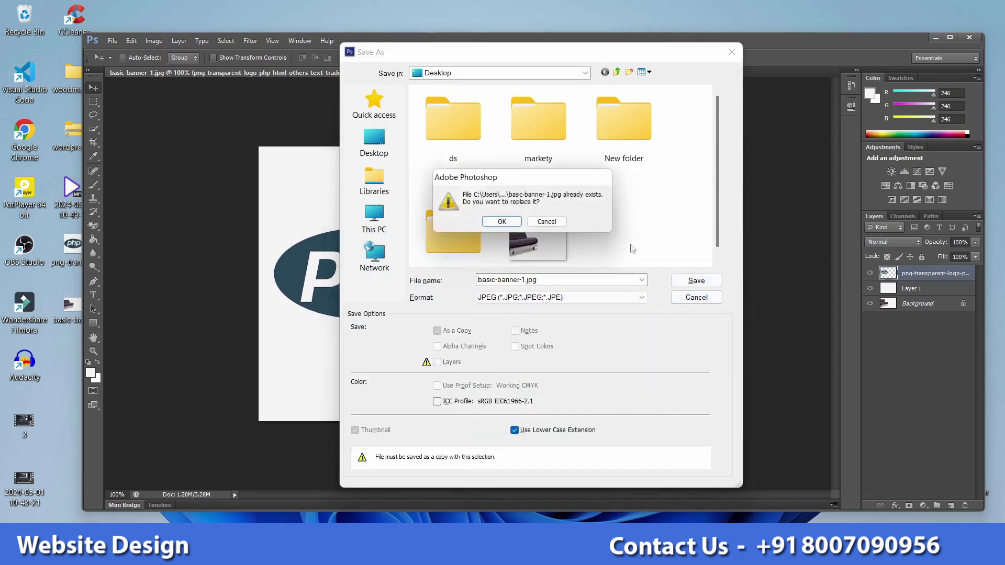
click(513, 225)
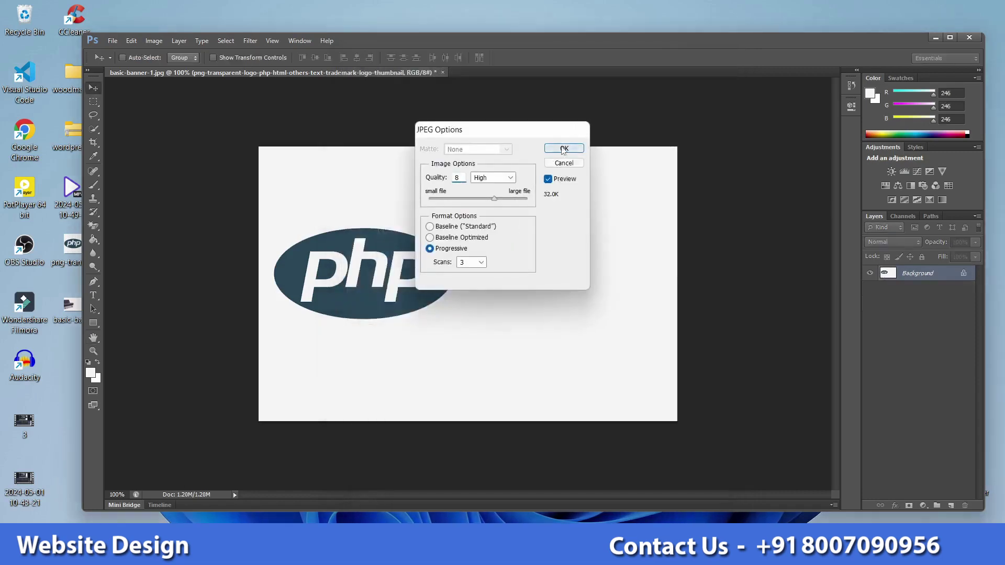
click(563, 150)
Step: Preview the saved basic-banner-1.jpg from the desktop, then return to Chrome
click(936, 37)
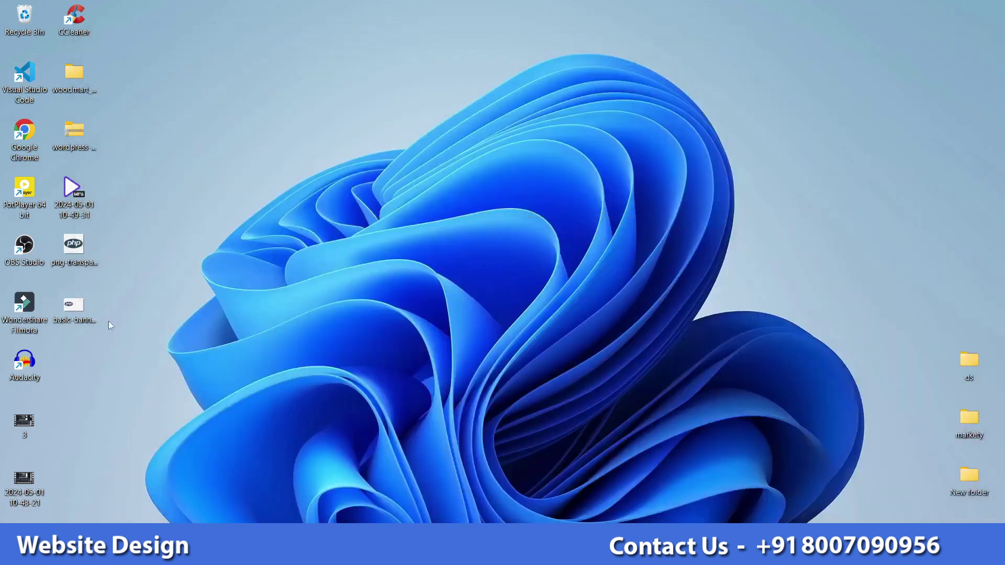
double_click(73, 309)
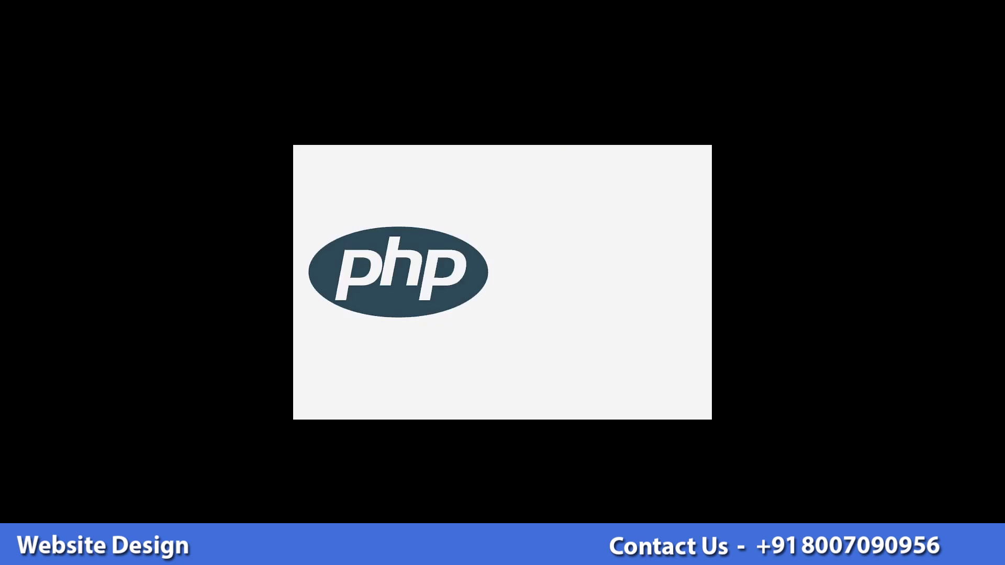
key(Escape)
key(Escape)
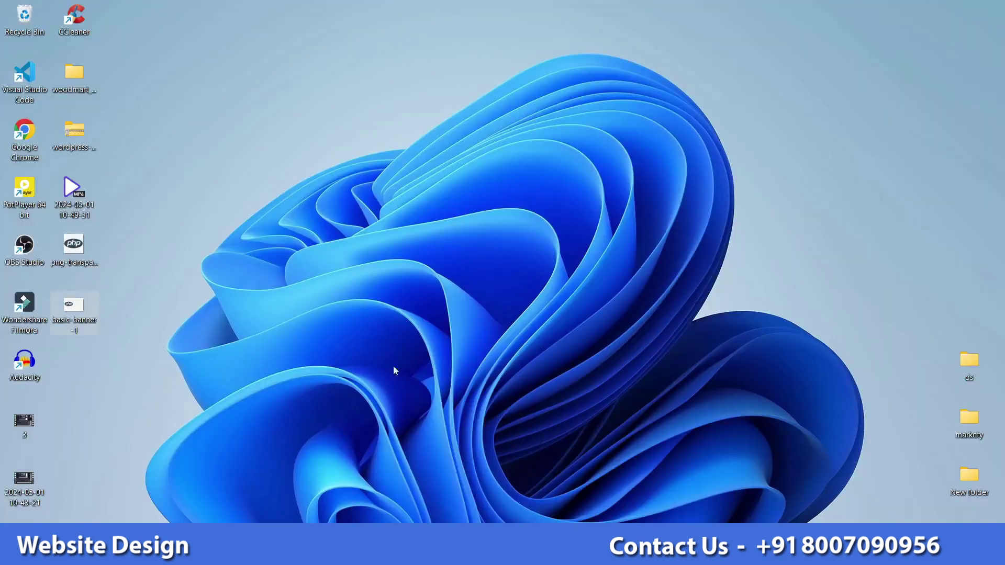
key(alt+Tab)
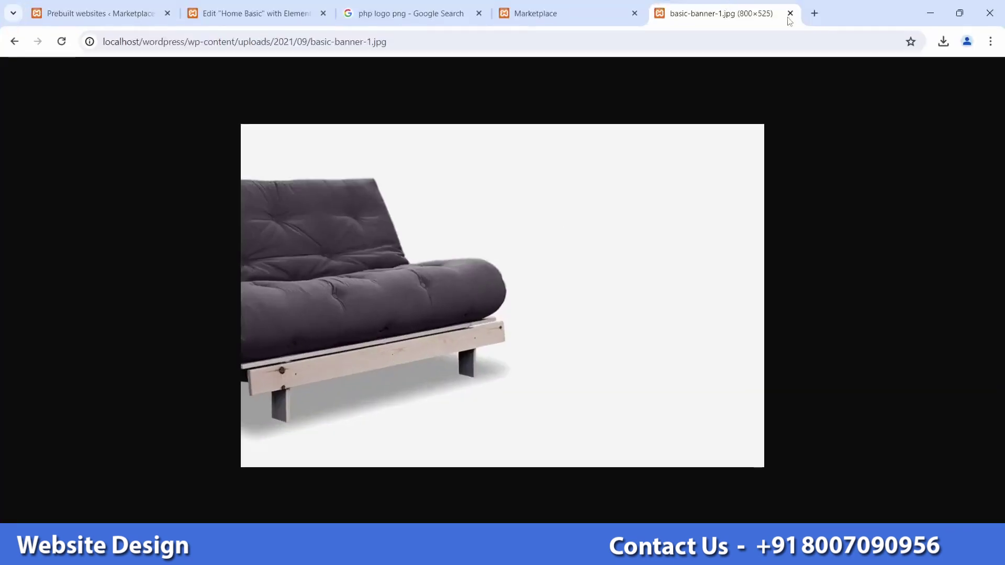
Step: Upload basic-banner-1.jpg and set it as the PHP promo banner's image in Elementor
click(790, 14)
click(255, 11)
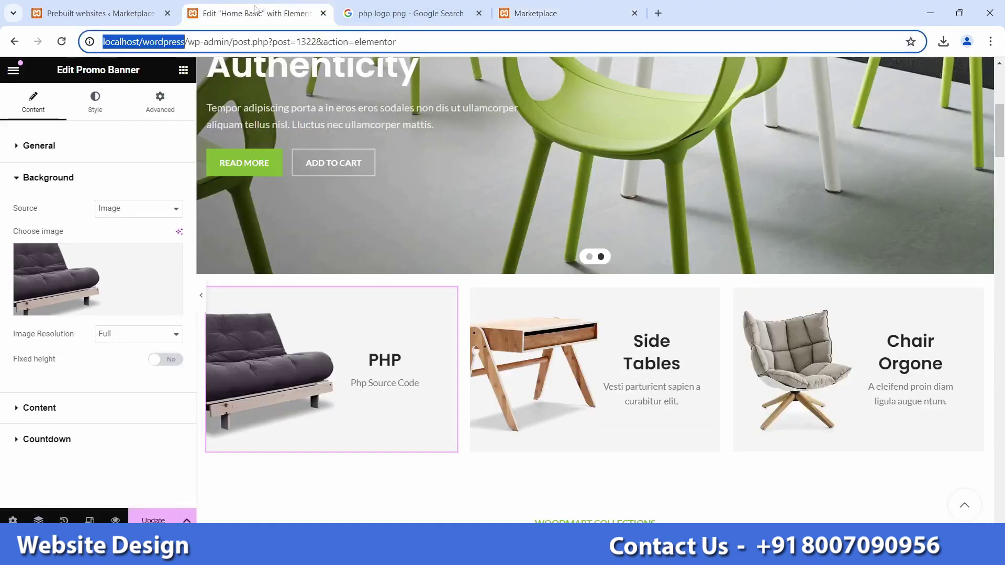
click(91, 314)
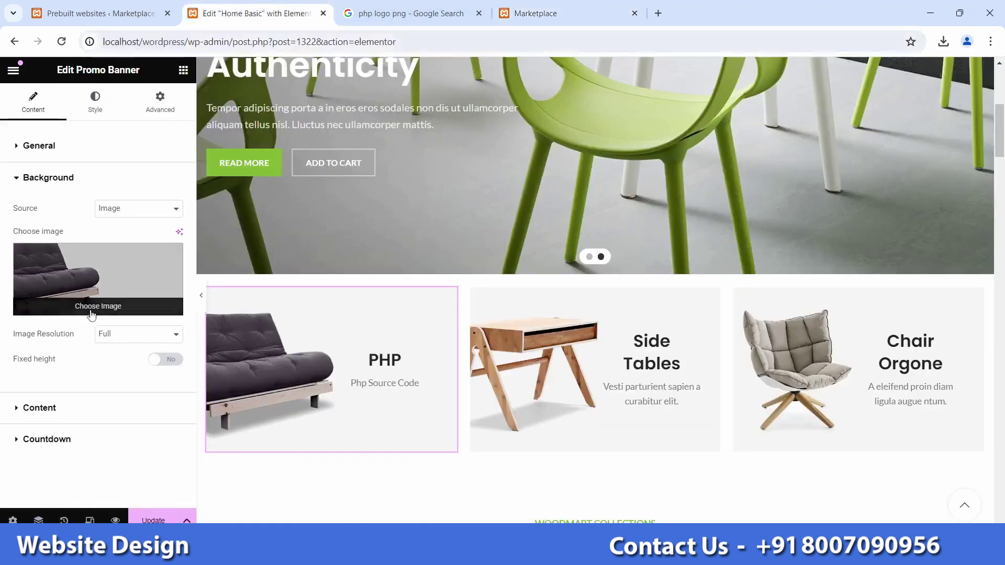
click(198, 122)
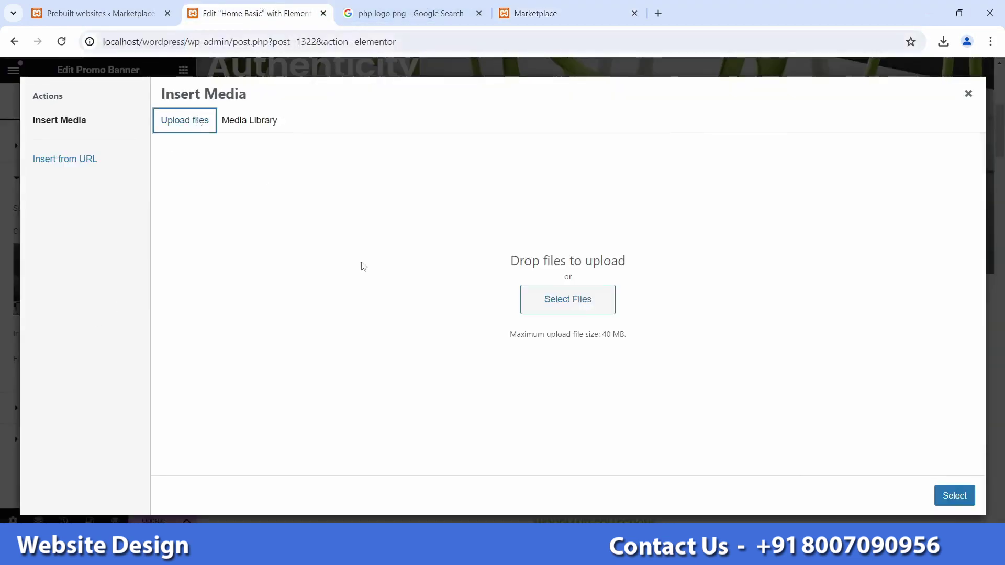
click(582, 303)
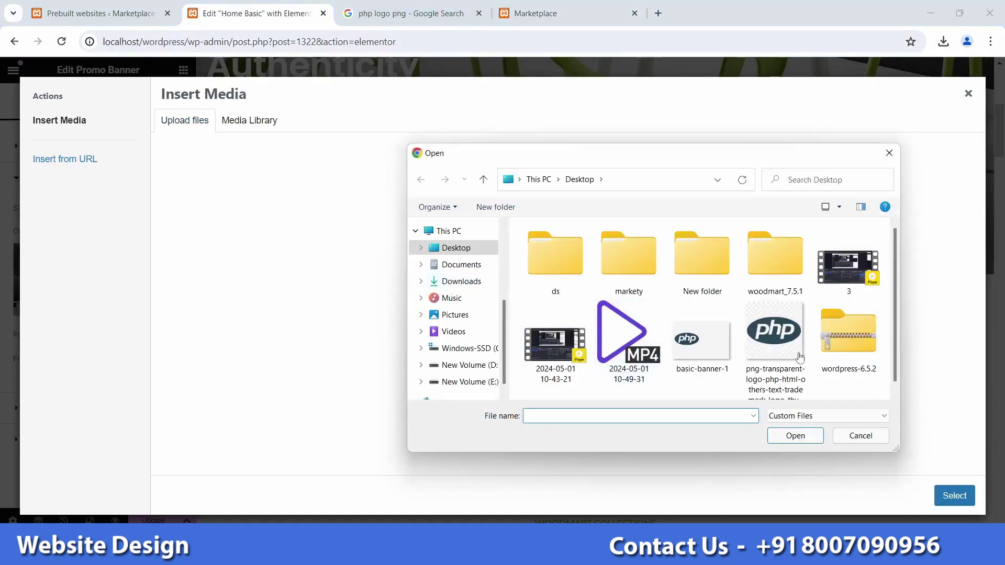
double_click(715, 361)
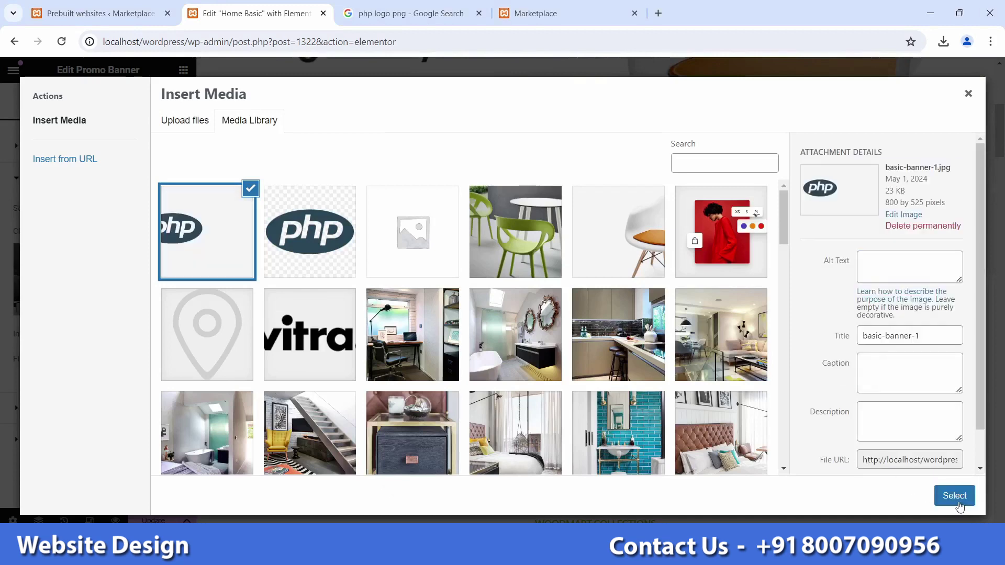
click(955, 495)
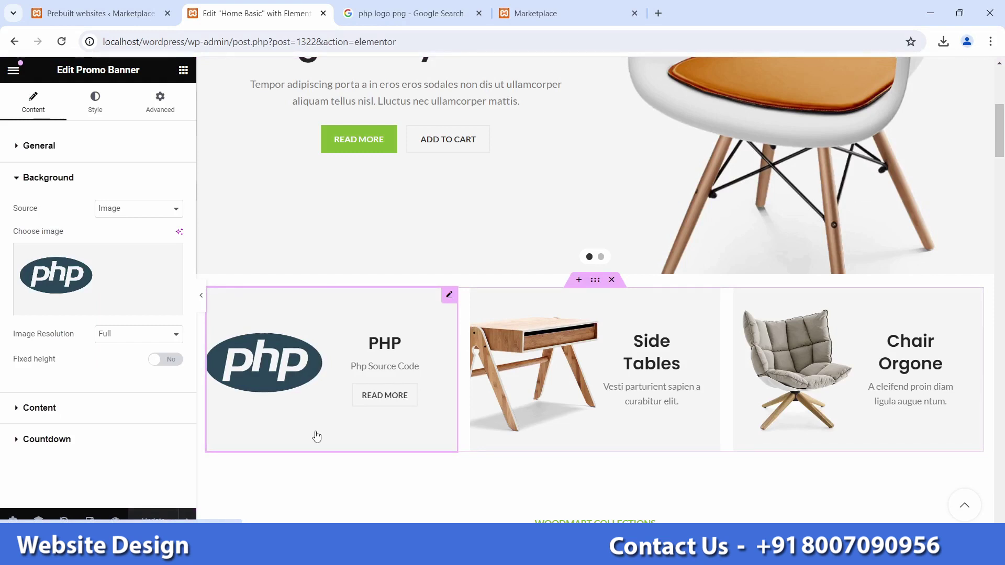
click(540, 13)
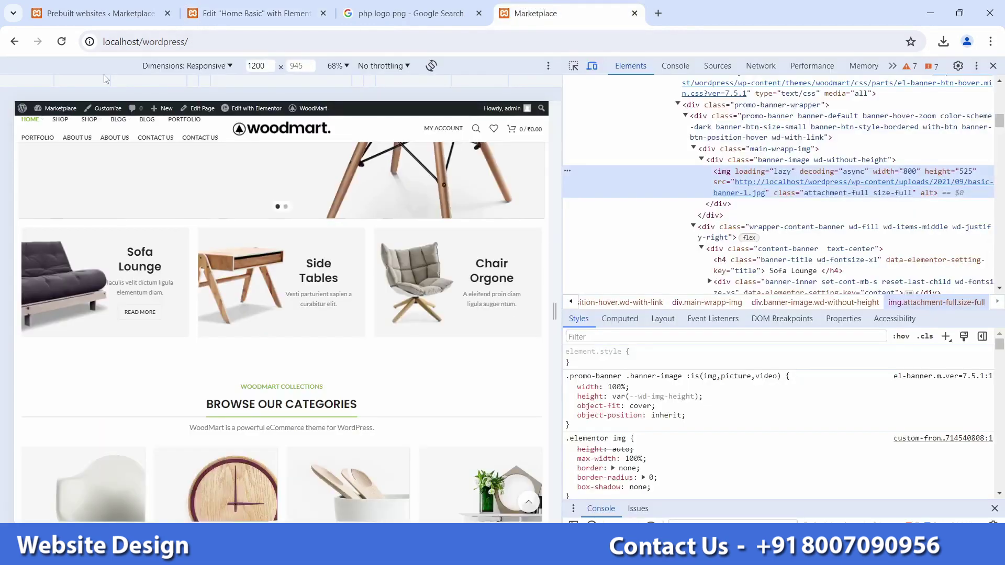
Step: Reload the live homepage without DevTools to verify the PHP banner, then reselect Side Tables in Elementor
click(993, 66)
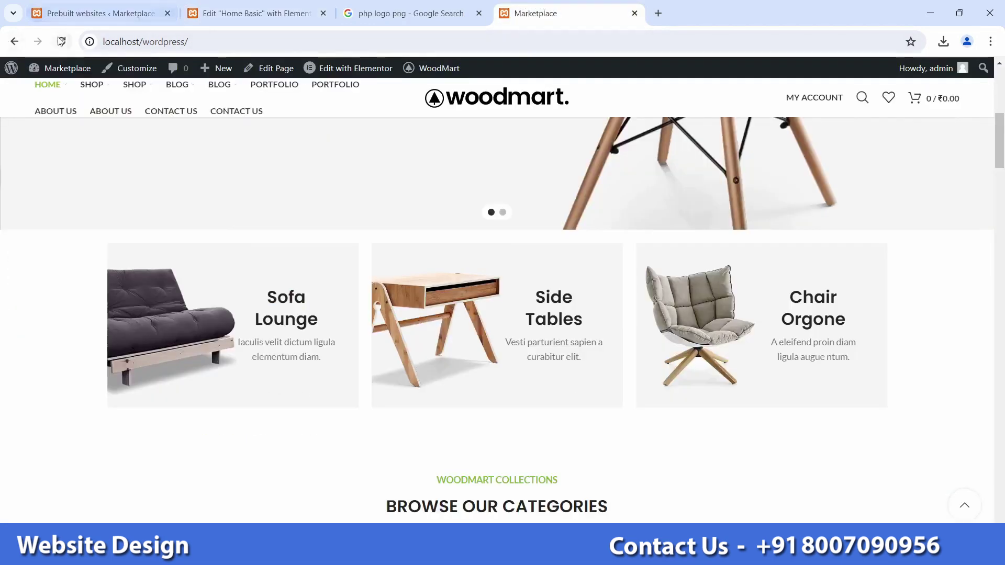
click(61, 42)
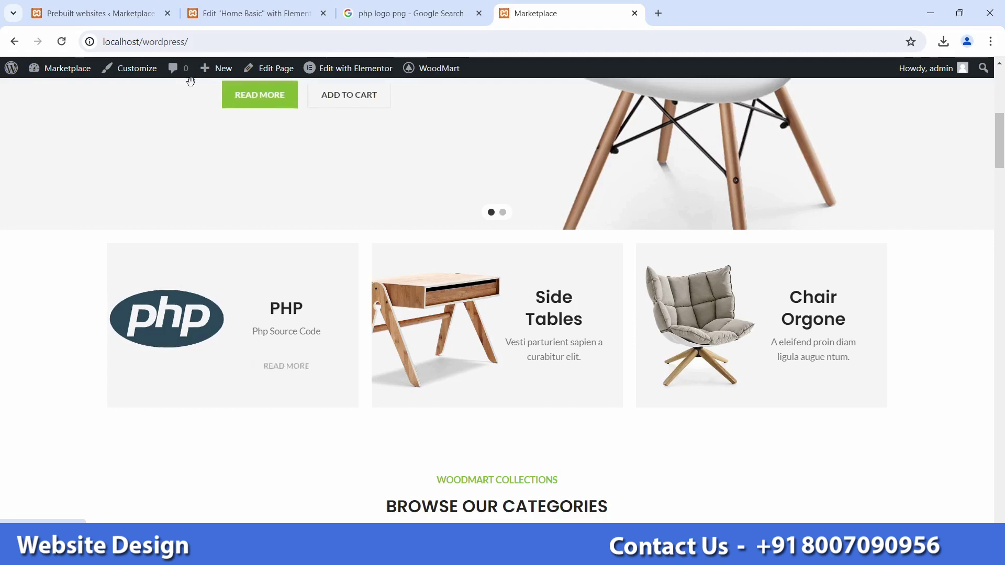
click(252, 13)
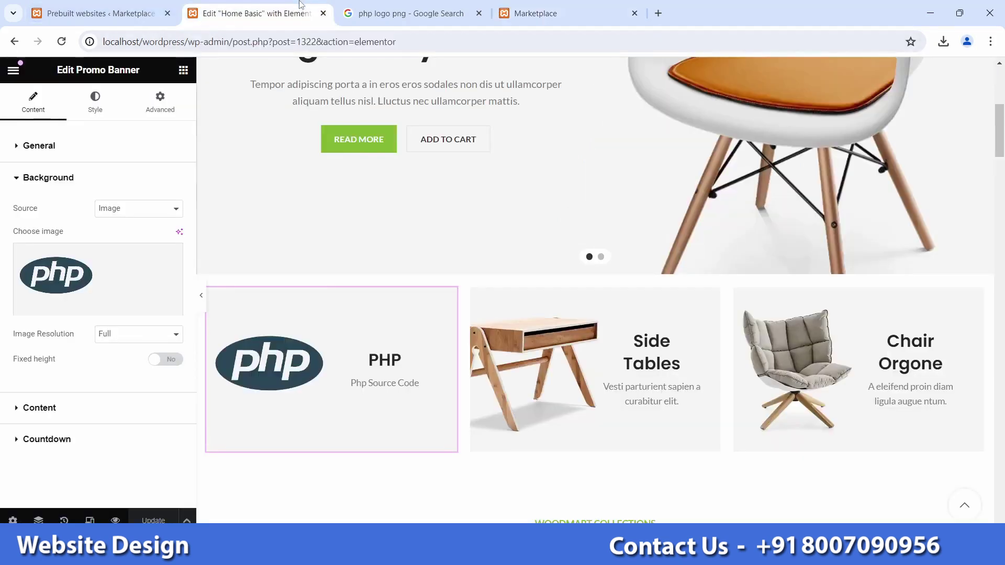
click(662, 371)
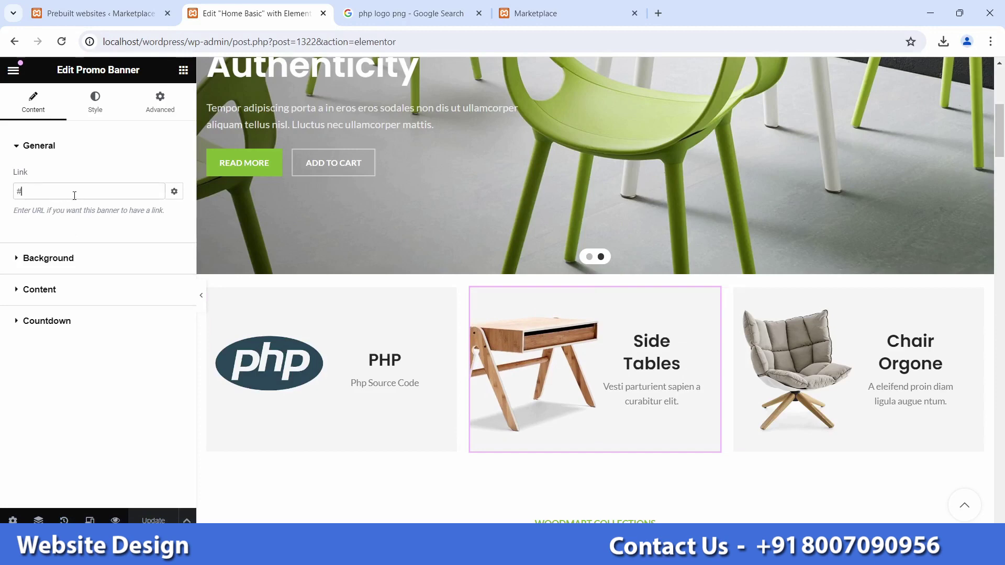
Step: Delete the Browse Our Categories container and scroll further down the page
scroll(218, 218, down, 9)
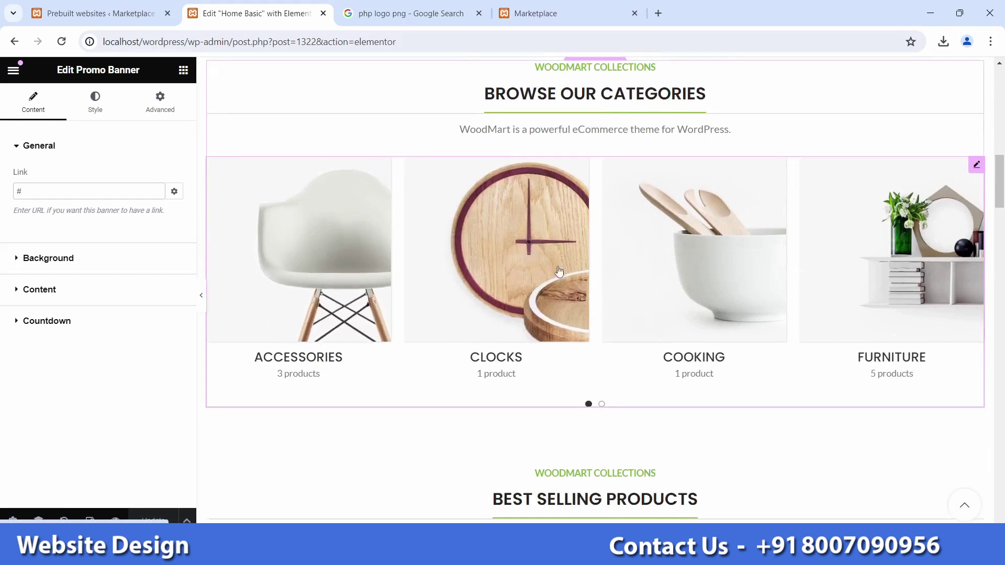
scroll(542, 249, up, 1)
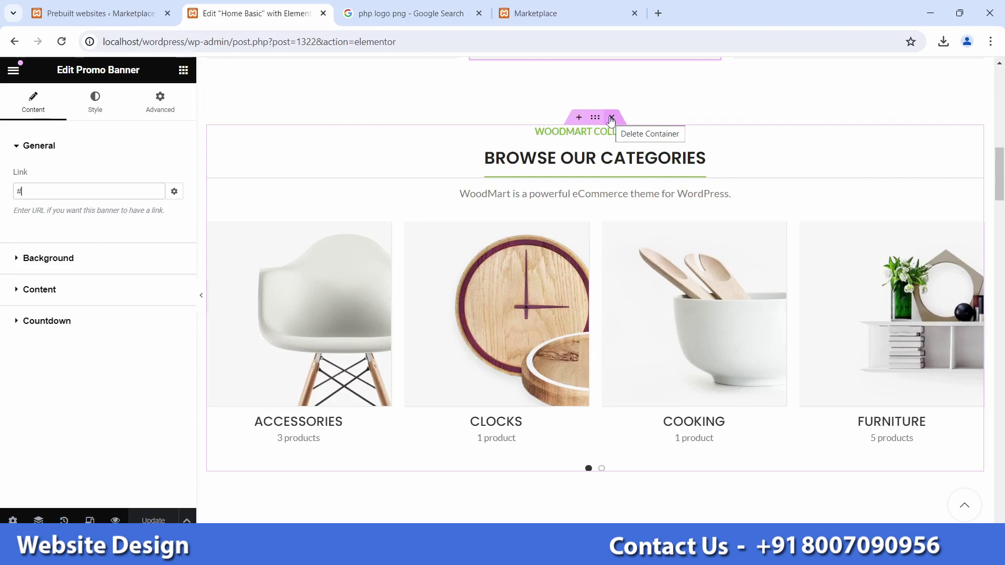
click(611, 118)
scroll(583, 308, down, 3)
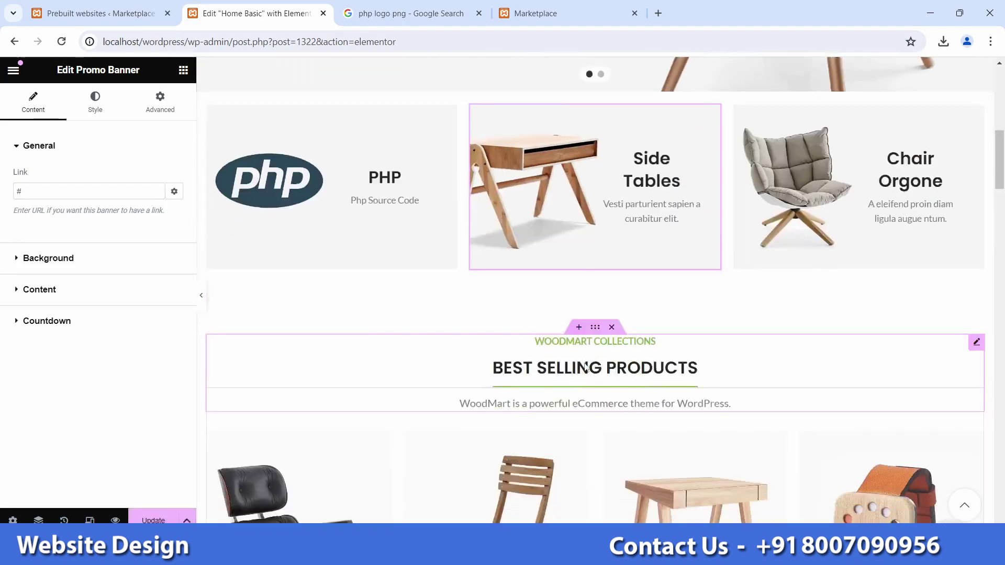
scroll(585, 367, down, 4)
scroll(595, 366, down, 1)
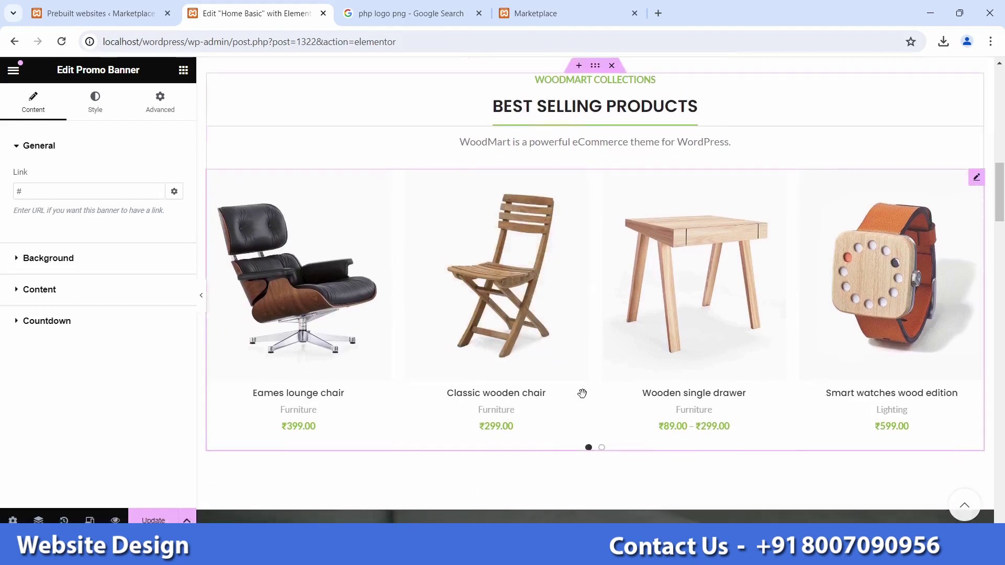
scroll(602, 356, down, 6)
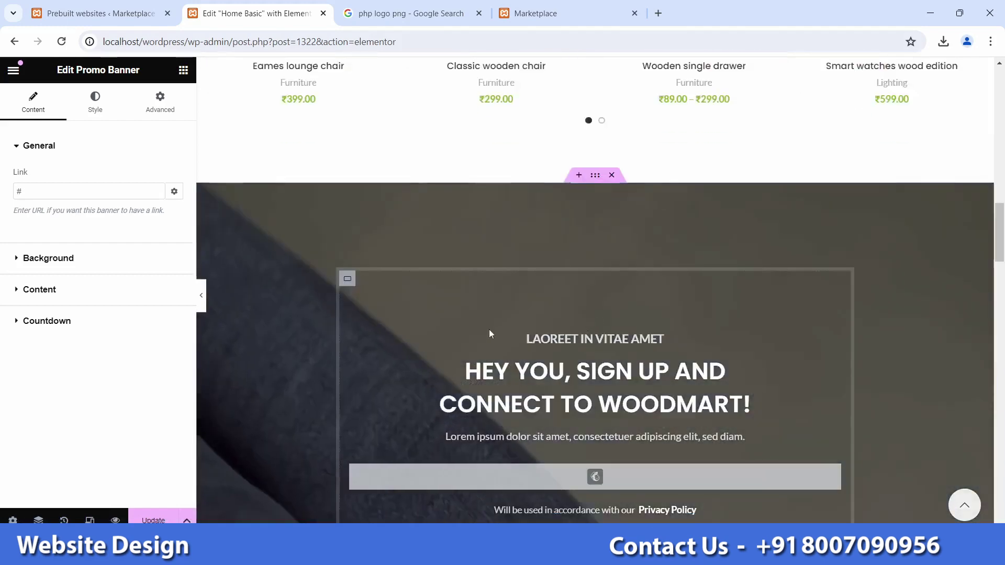
scroll(519, 340, down, 2)
Step: Select the newsletter section's subtitle and title text for editing
click(607, 260)
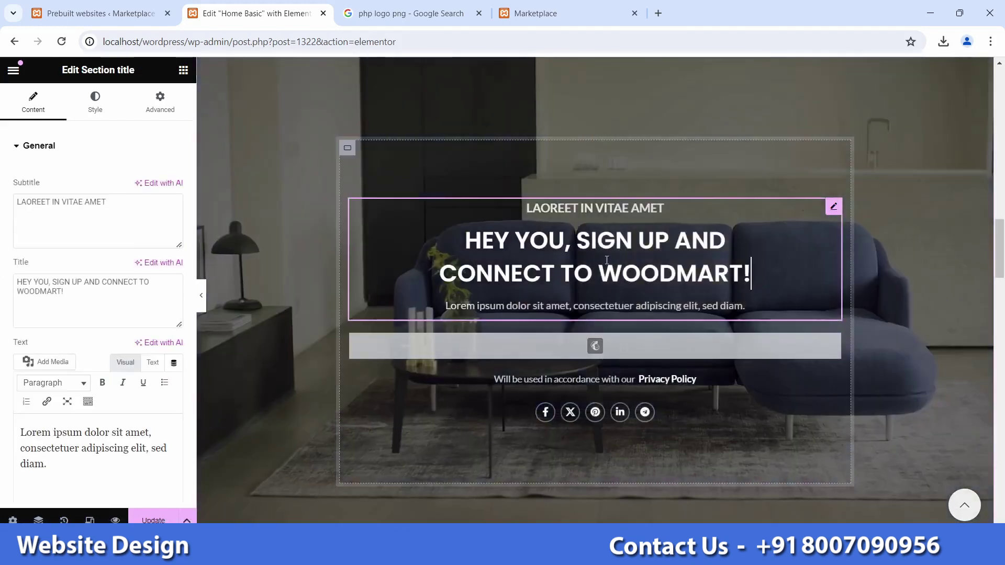
click(101, 203)
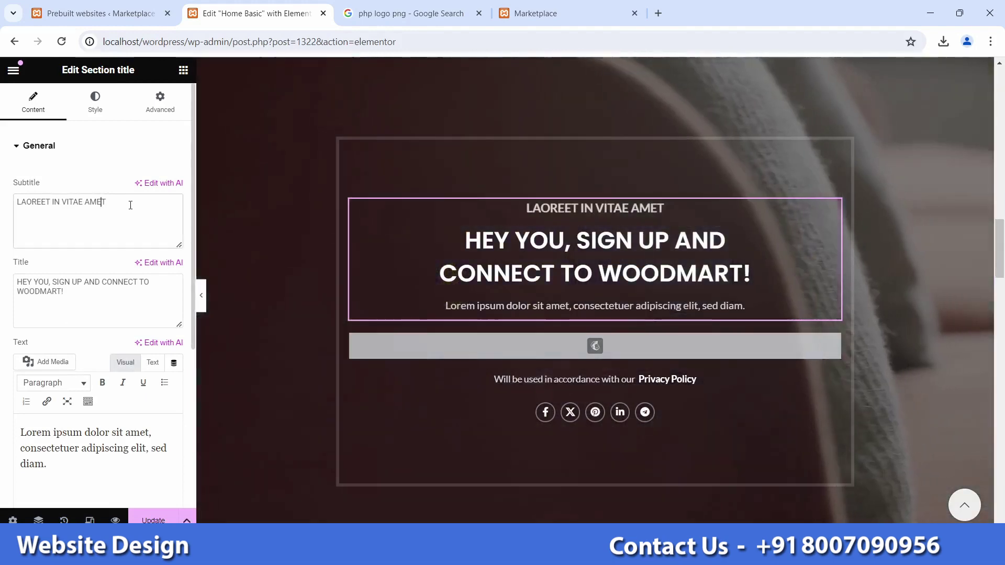
triple_click(131, 206)
drag(152, 292, 3, 288)
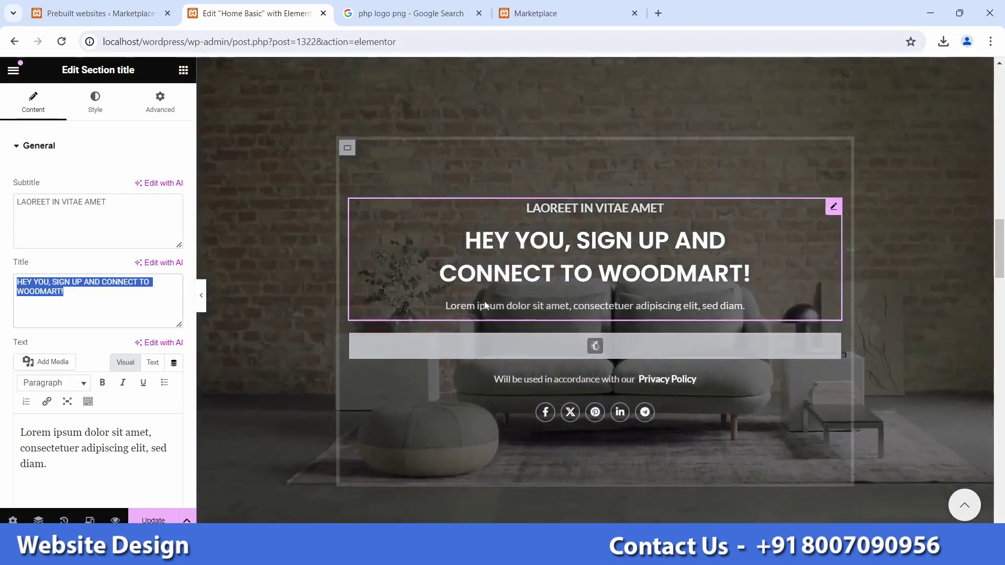
Step: Delete the Instagram gallery container and Update the page
scroll(485, 306, down, 3)
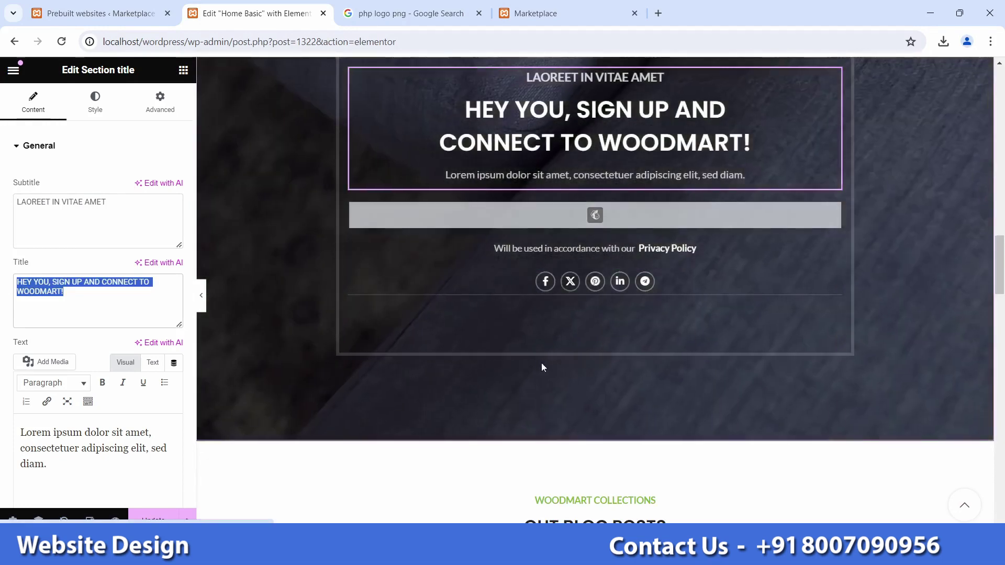
scroll(541, 366, down, 5)
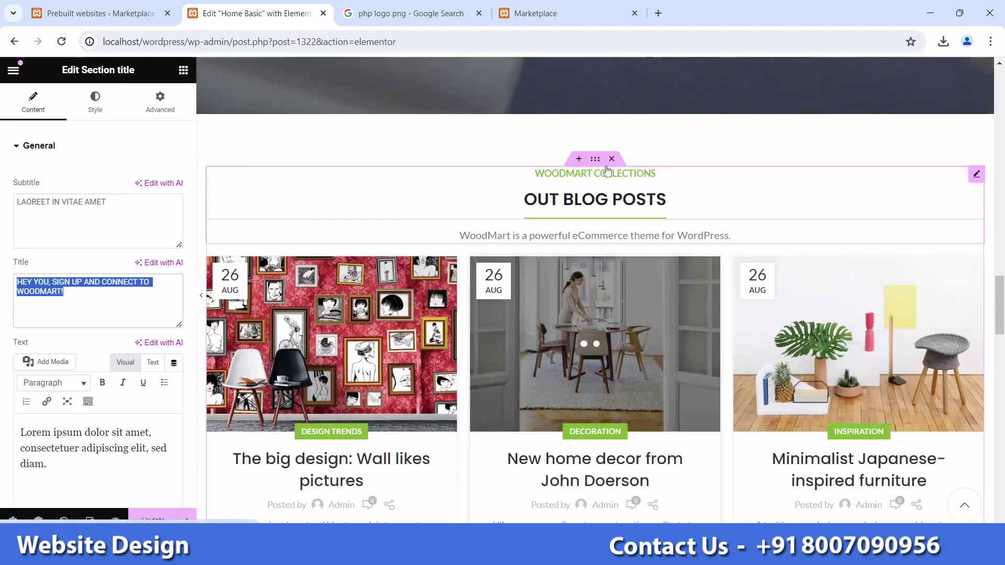
scroll(636, 358, down, 8)
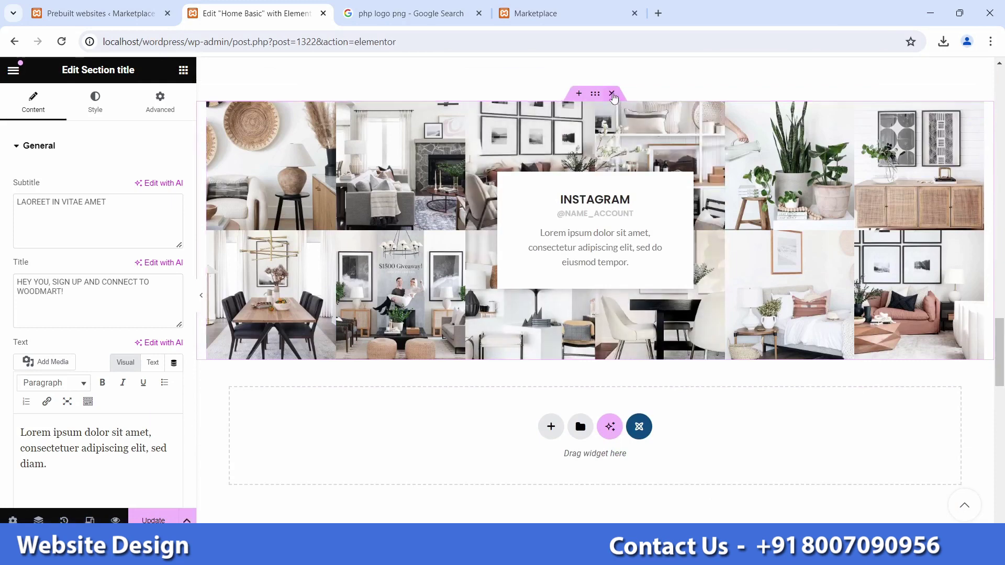
click(613, 95)
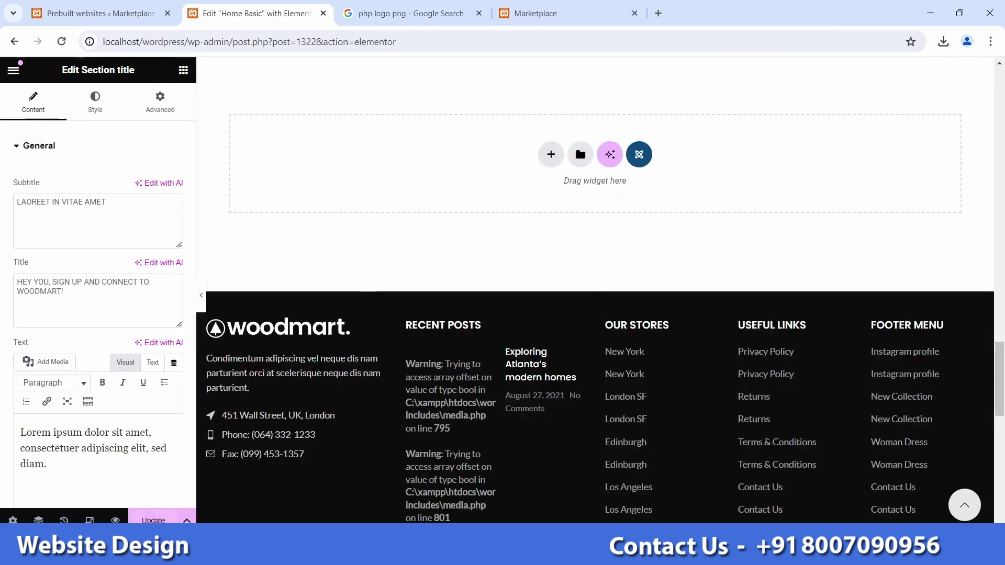
click(153, 521)
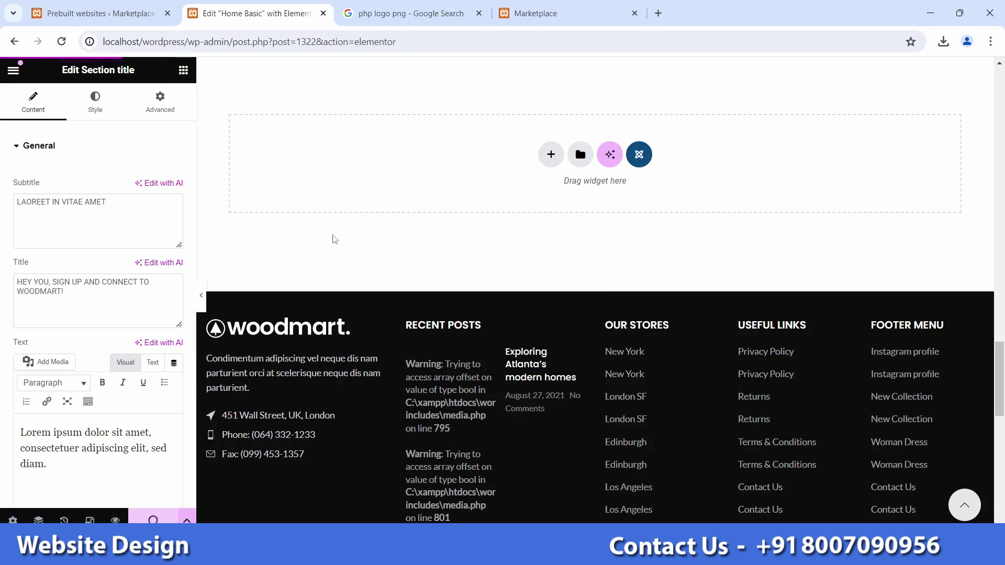
Step: Scroll through the live WoodMart homepage to review the edited banners and sections
click(534, 13)
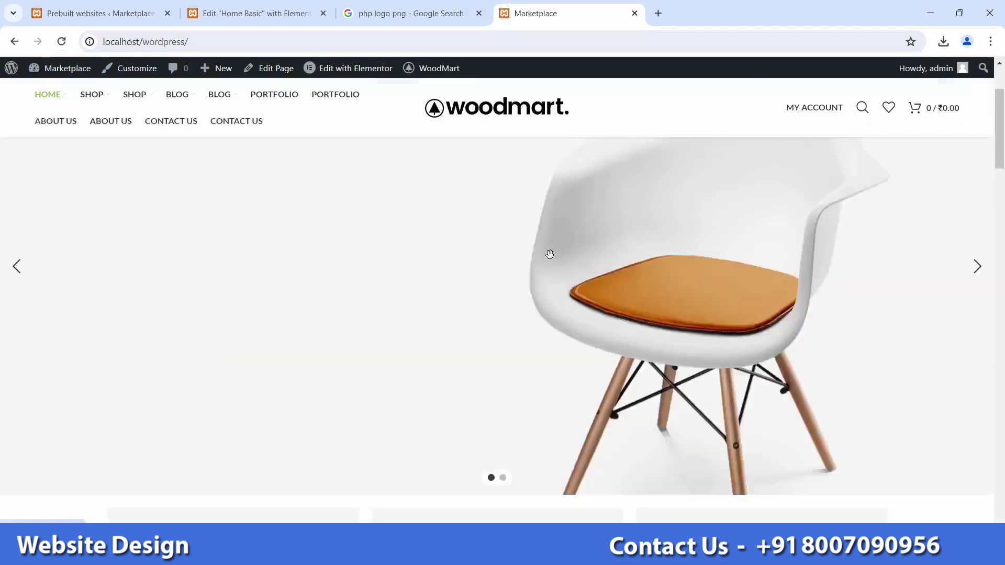
scroll(550, 258, down, 10)
scroll(429, 220, down, 12)
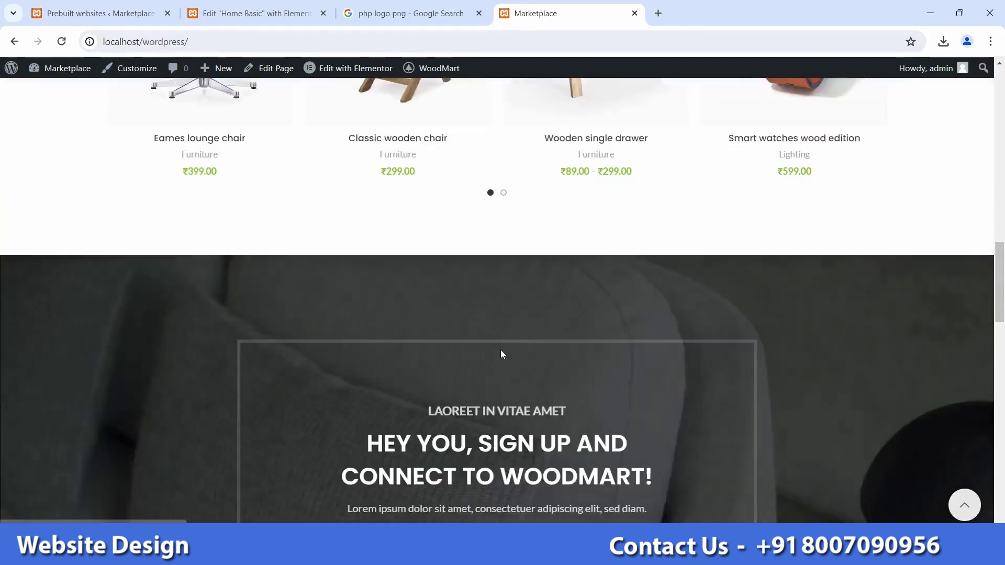
scroll(424, 401, down, 3)
scroll(424, 402, up, 10)
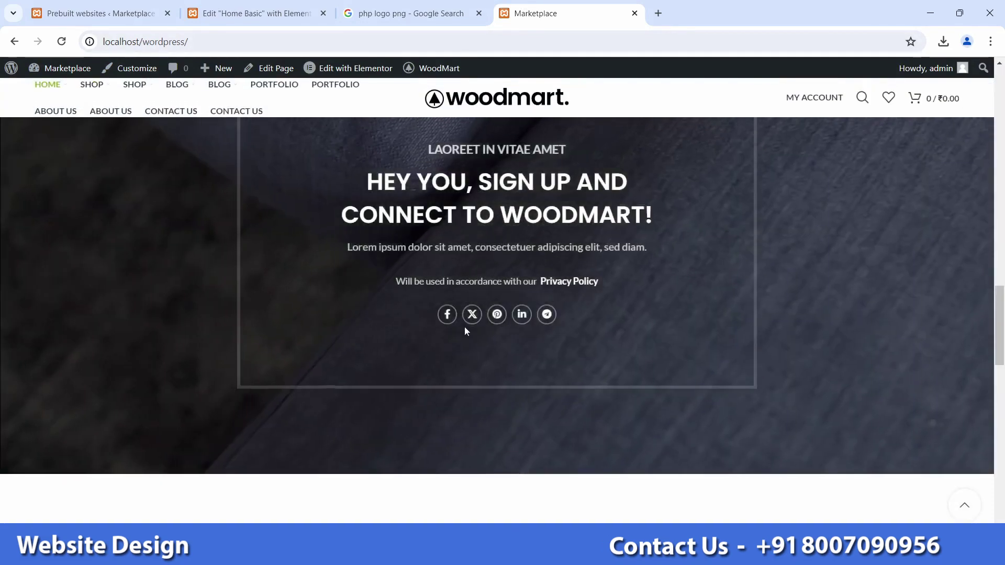
scroll(466, 328, up, 5)
scroll(467, 330, up, 8)
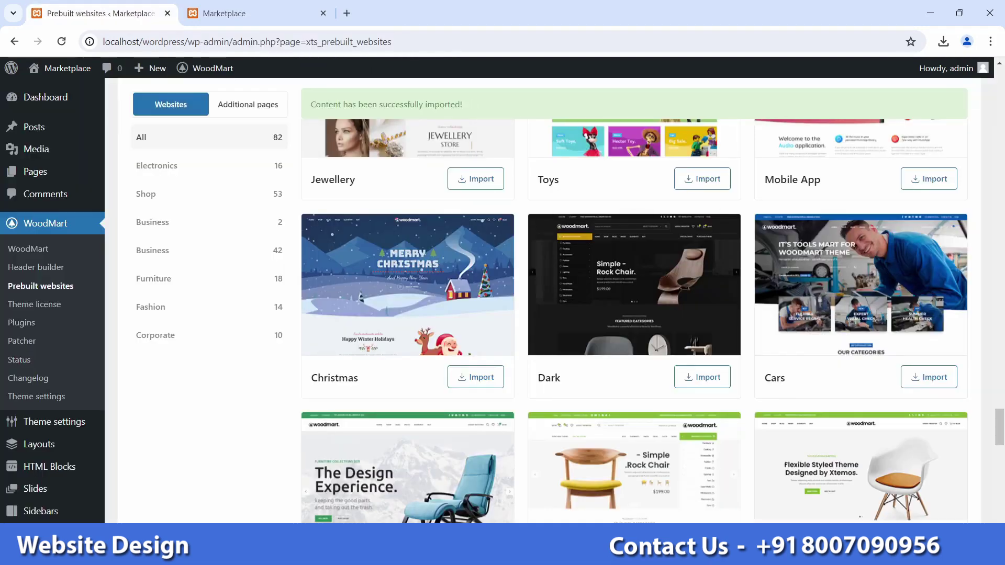
Step: Load Main navigation in the menu editor, confirming Leave, and scroll through its items
scroll(99, 326, down, 8)
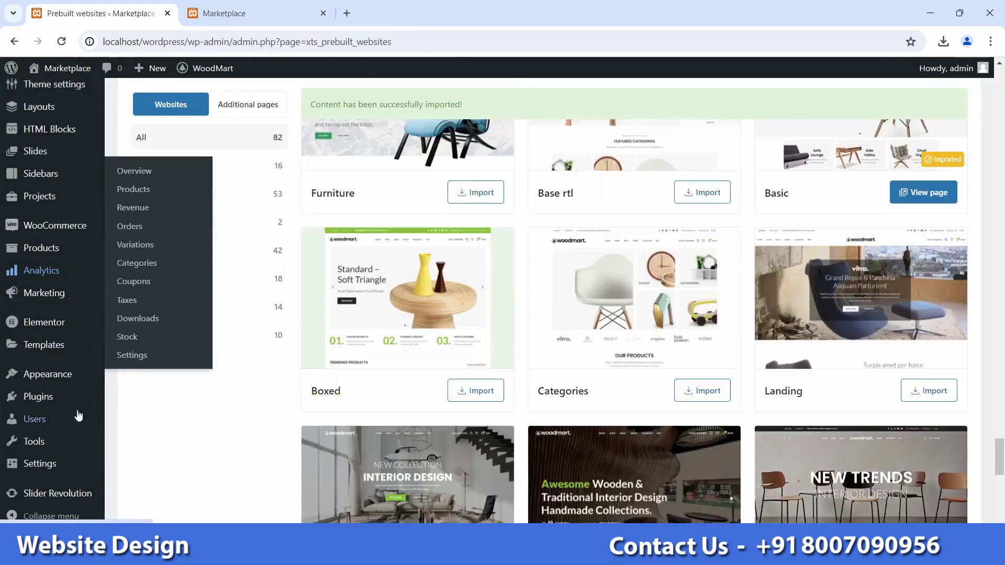
mouse_move(68, 416)
mouse_move(64, 384)
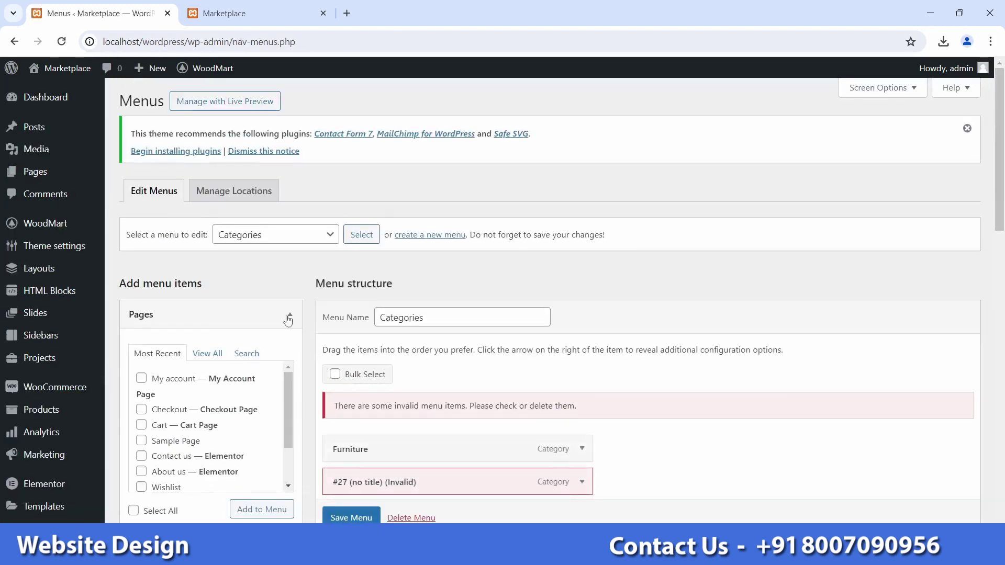
click(291, 247)
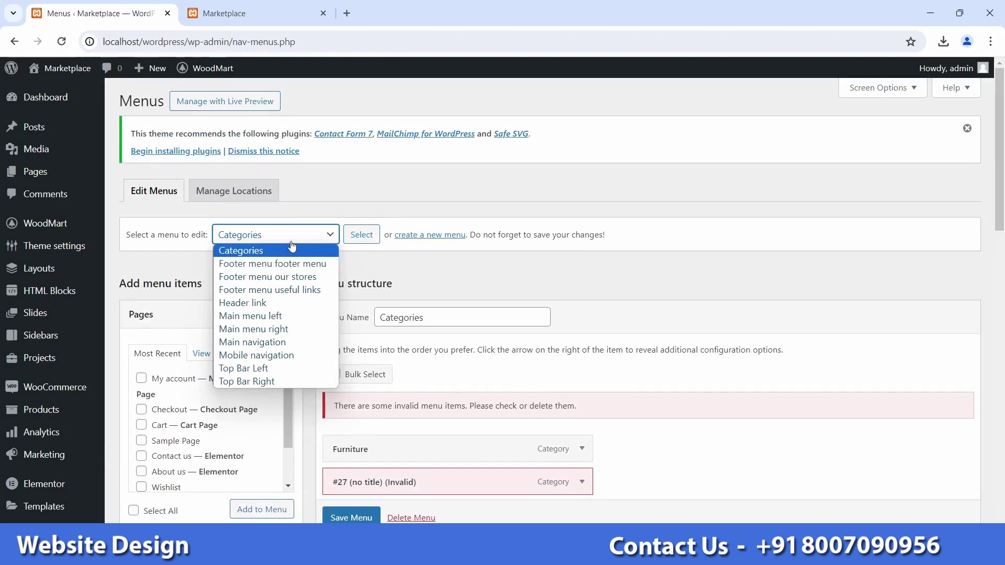
click(254, 342)
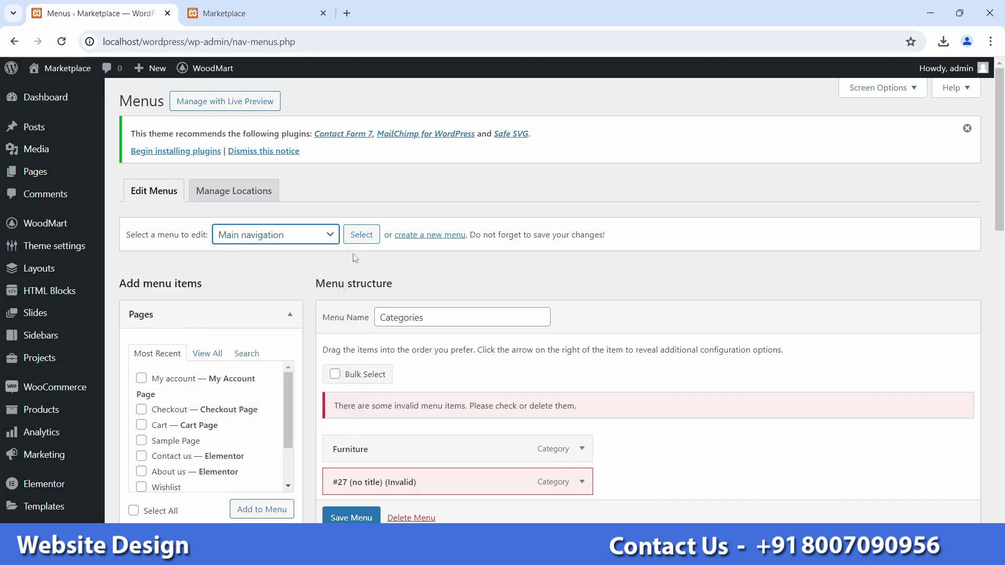
click(358, 242)
click(559, 128)
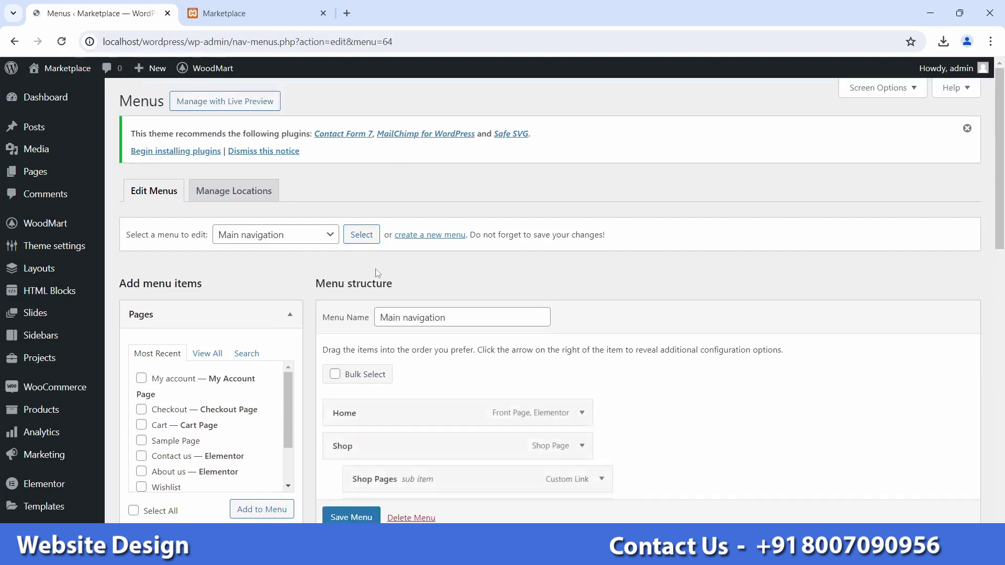
scroll(380, 272, down, 2)
scroll(383, 270, down, 5)
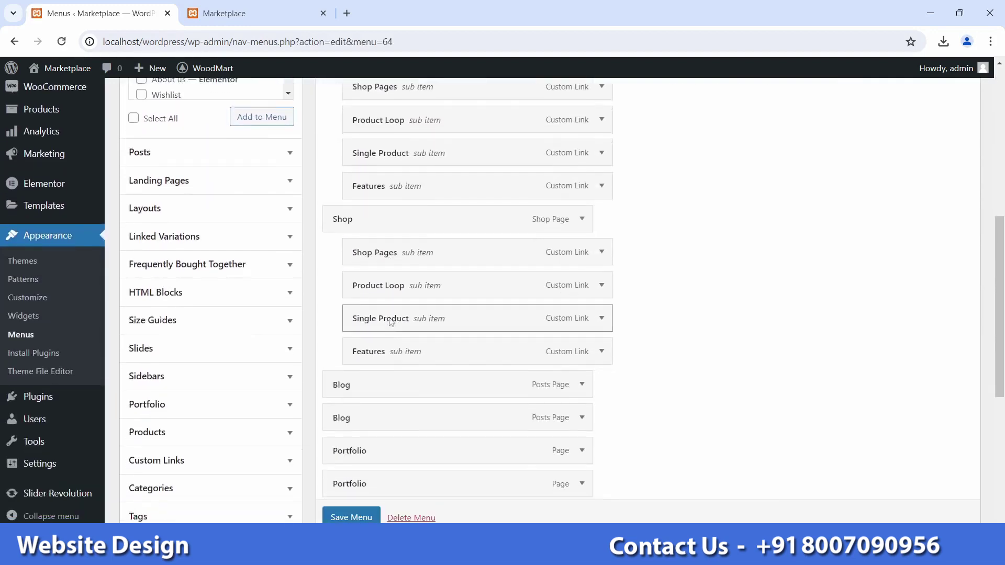
scroll(387, 406, down, 4)
scroll(403, 438, up, 10)
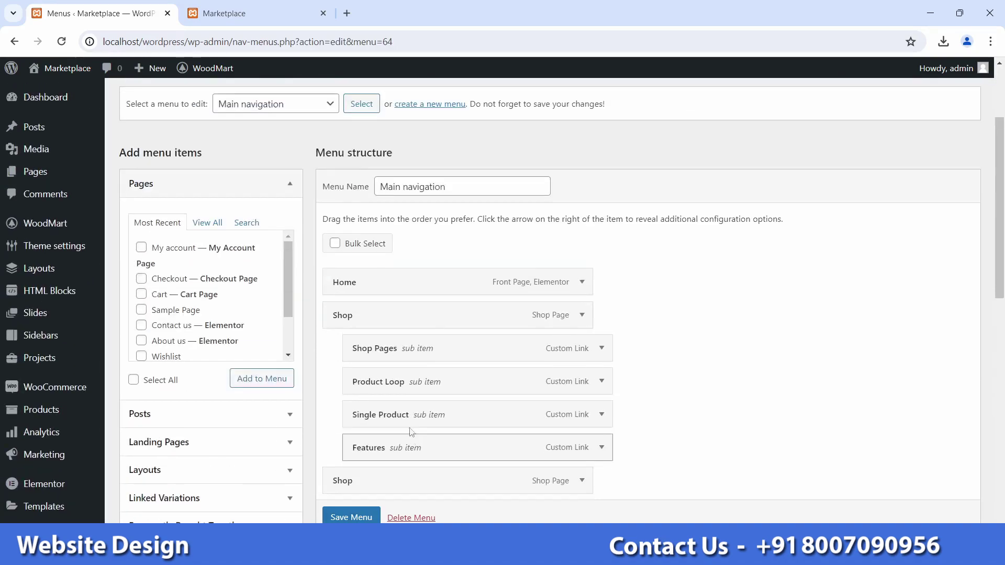
Step: Reload the storefront homepage to check its header, then go back to the menu editor
click(246, 13)
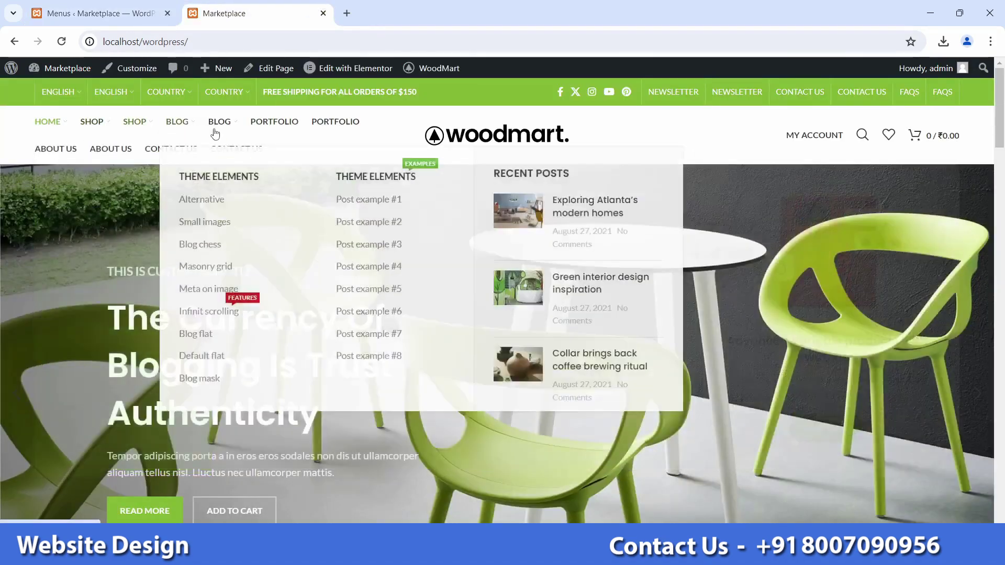
click(177, 121)
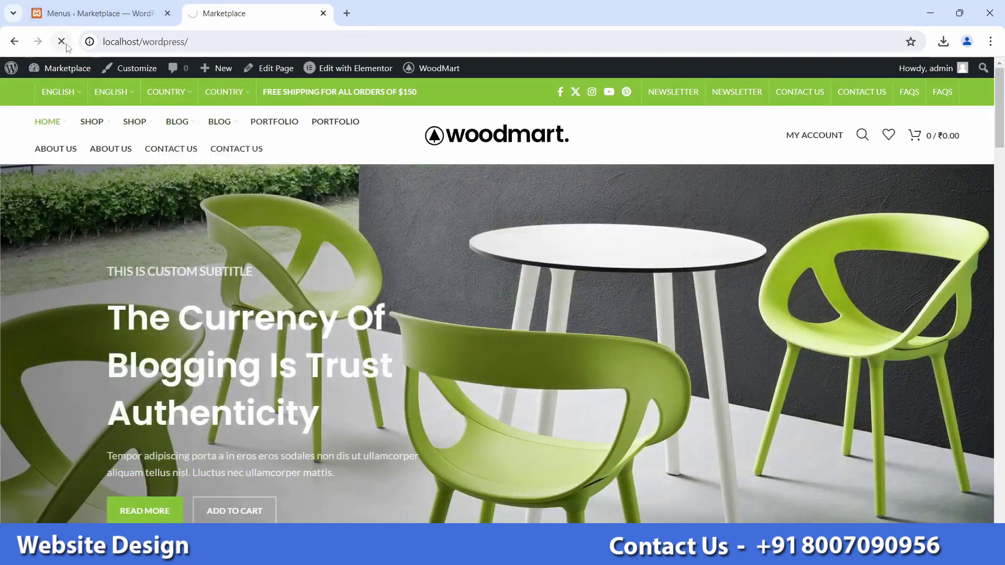
click(95, 14)
scroll(606, 401, down, 6)
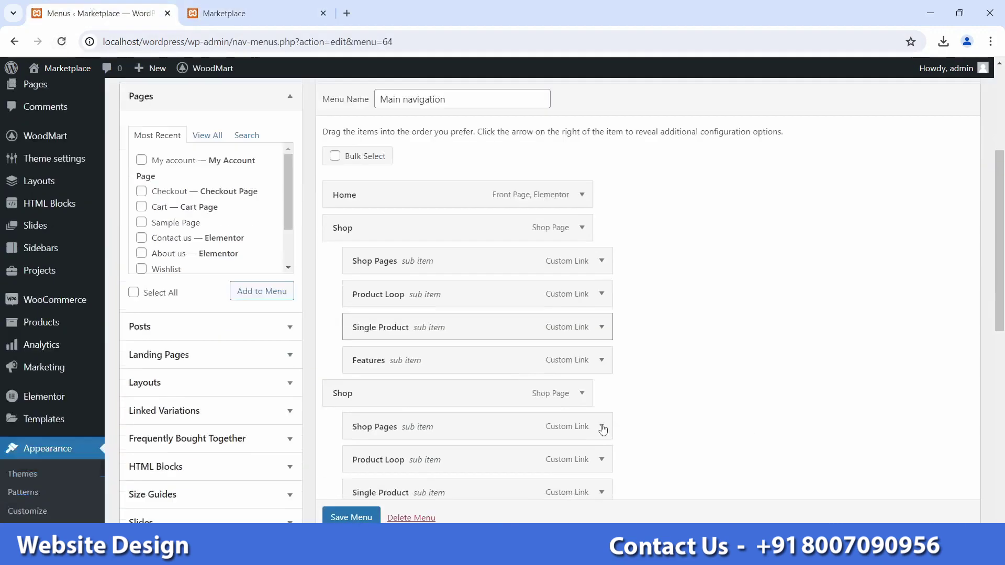
scroll(576, 340, down, 3)
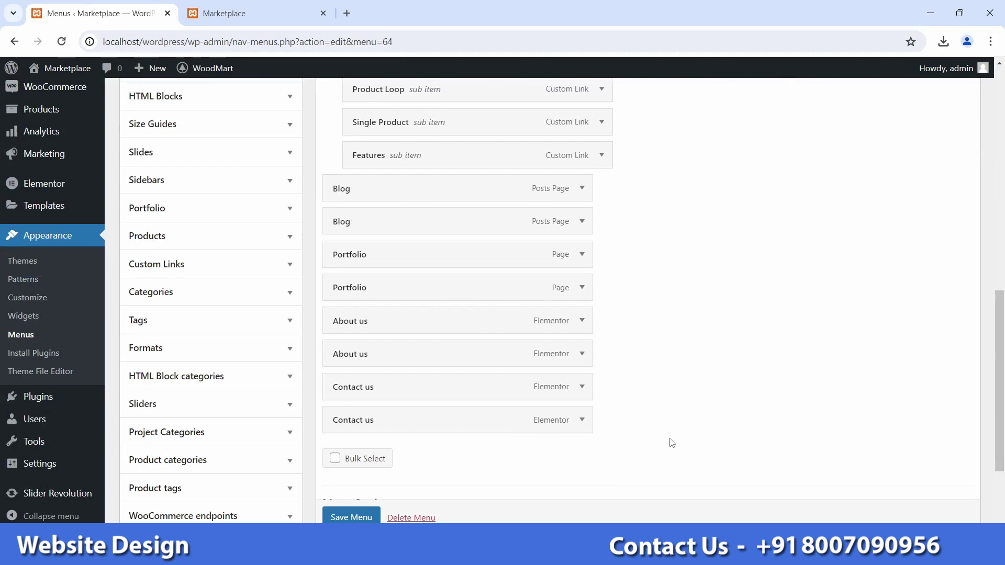
Step: Remove both Contact us items from the Main navigation menu
click(582, 387)
scroll(456, 365, down, 3)
scroll(455, 365, down, 8)
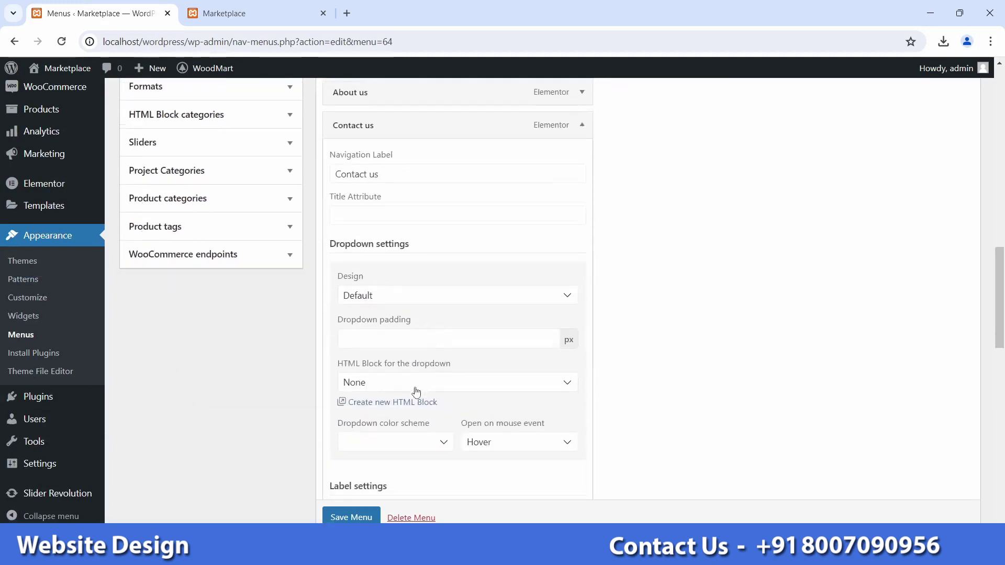
scroll(417, 416, down, 7)
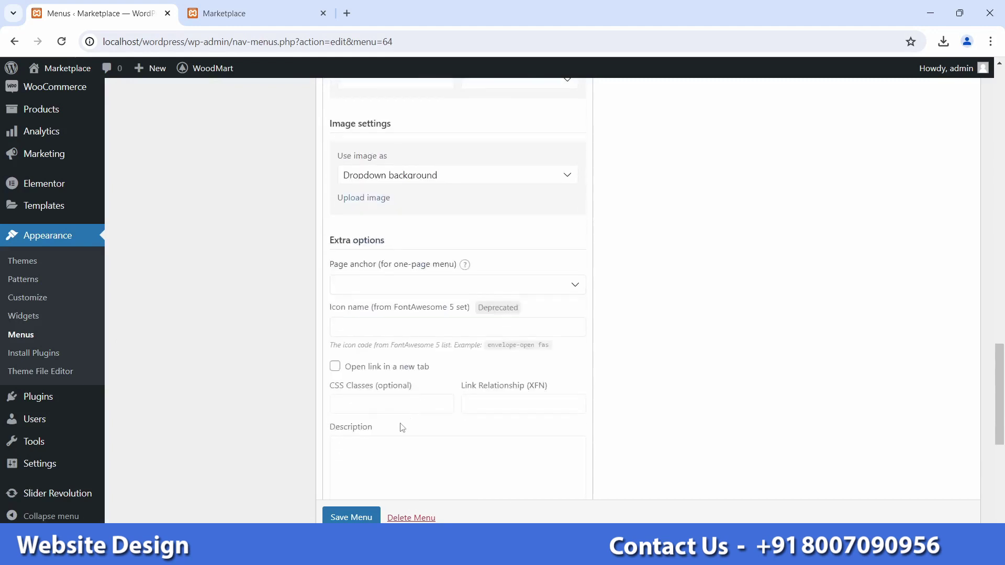
click(351, 420)
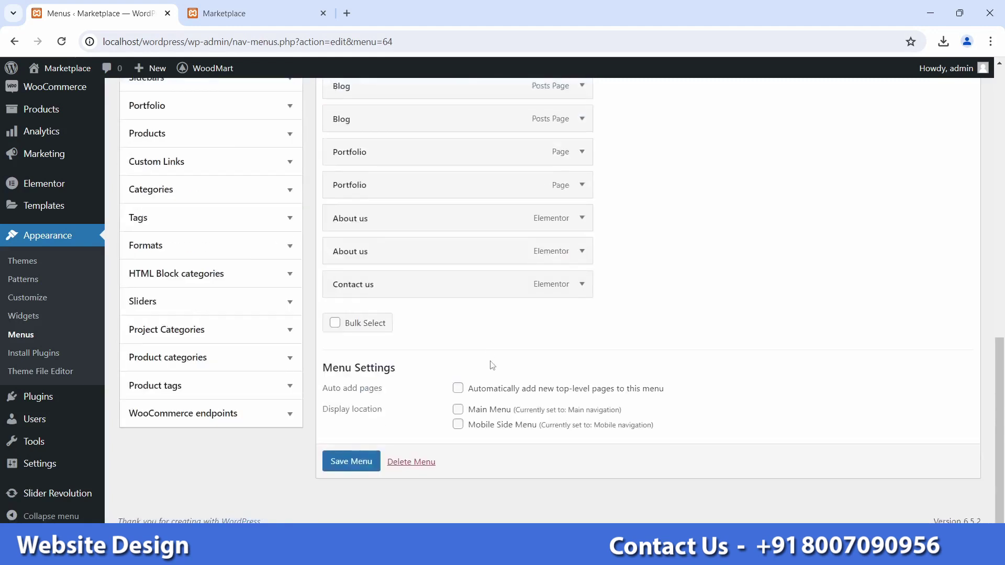
click(582, 284)
scroll(386, 413, down, 10)
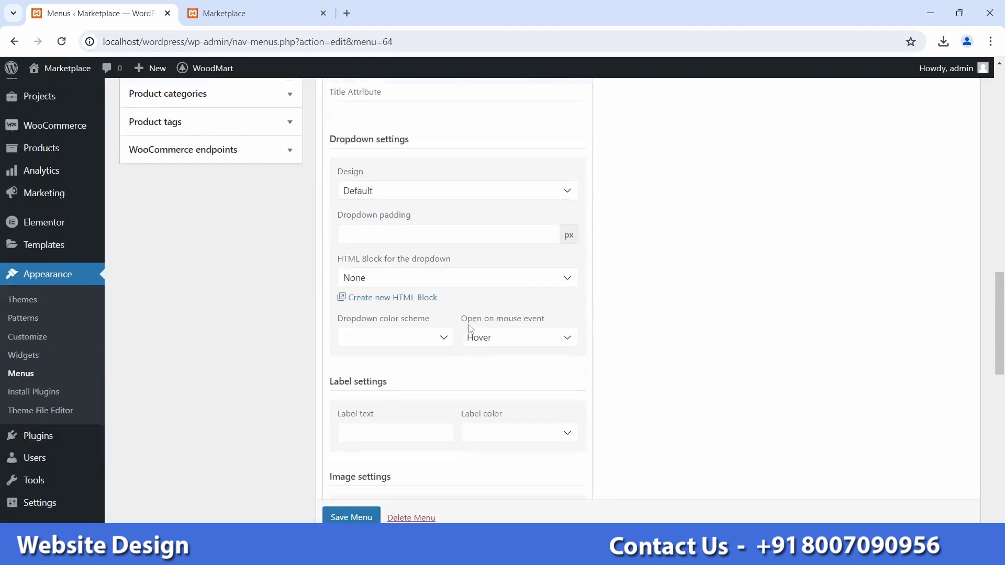
scroll(386, 412, down, 7)
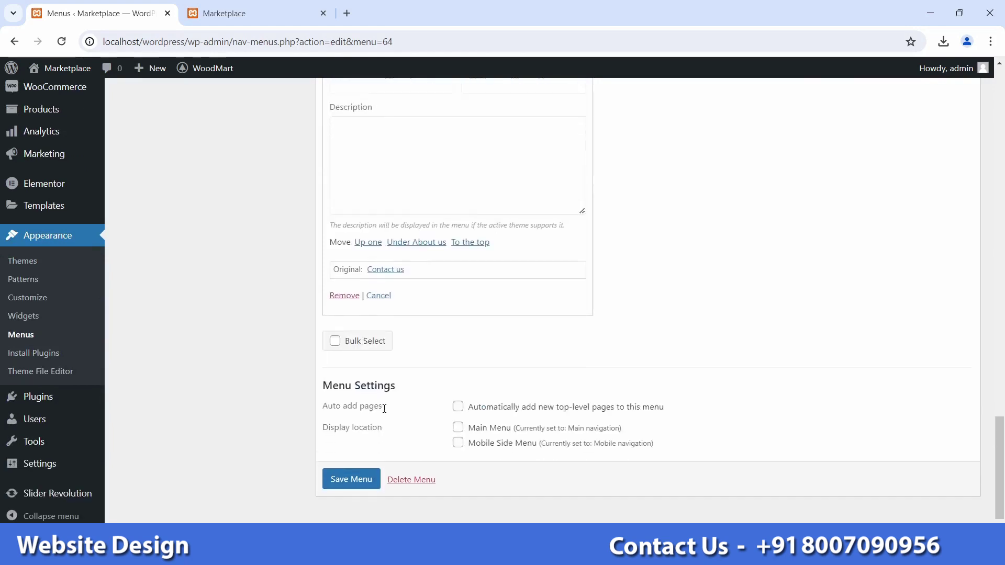
click(347, 278)
Step: Remove the duplicate Blog and About us items from the menu
scroll(449, 317, up, 15)
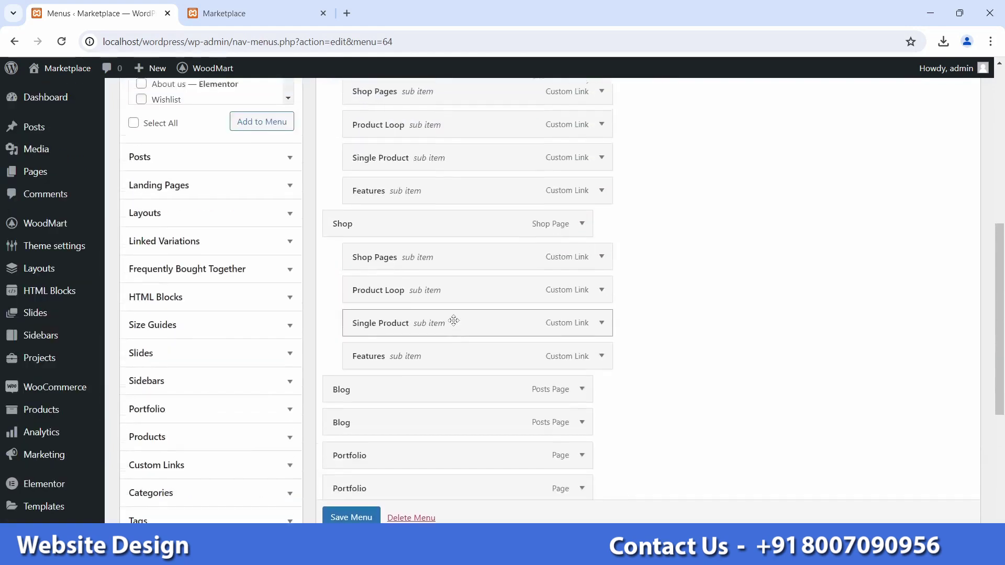
scroll(569, 350, down, 8)
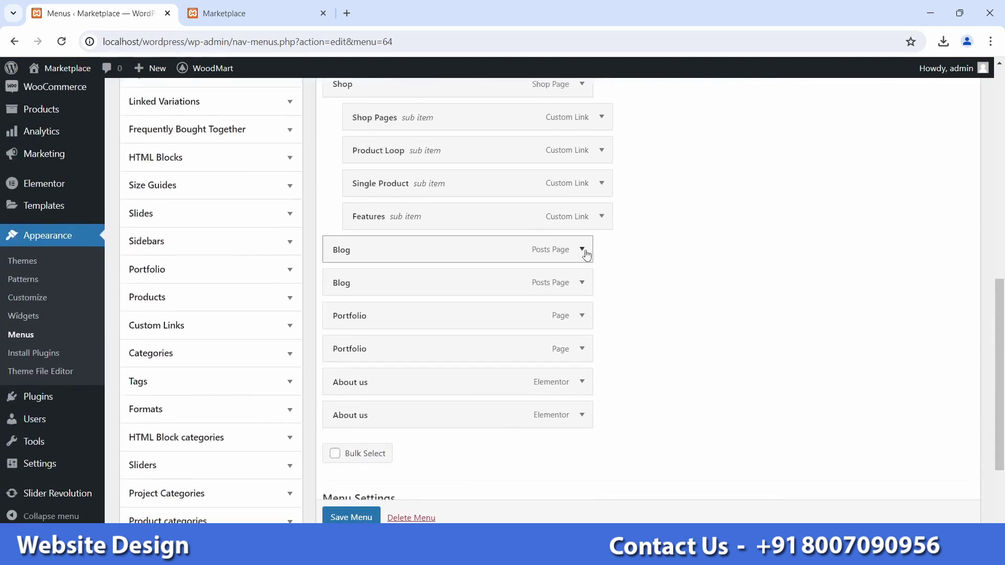
click(582, 250)
scroll(448, 313, down, 8)
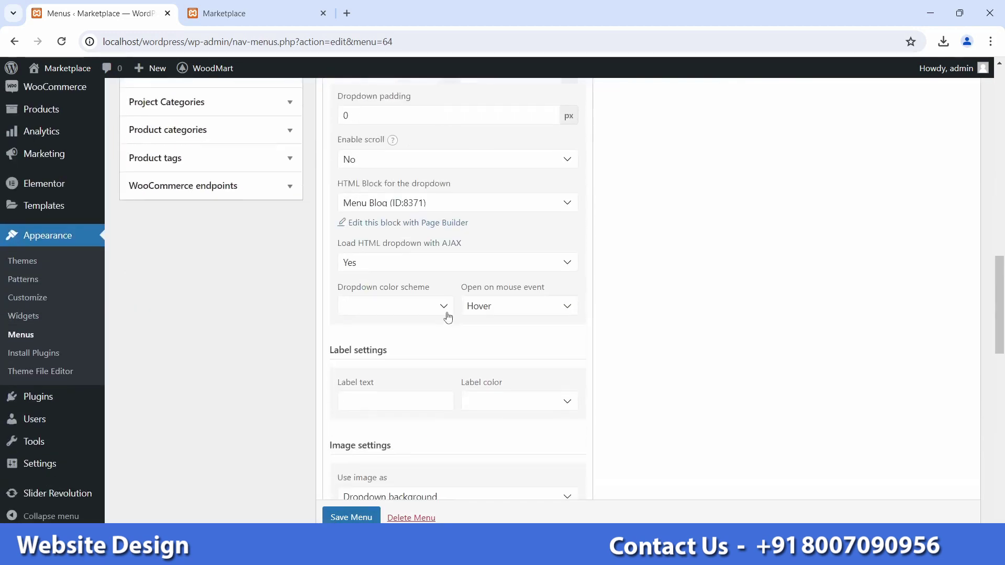
scroll(379, 361, down, 12)
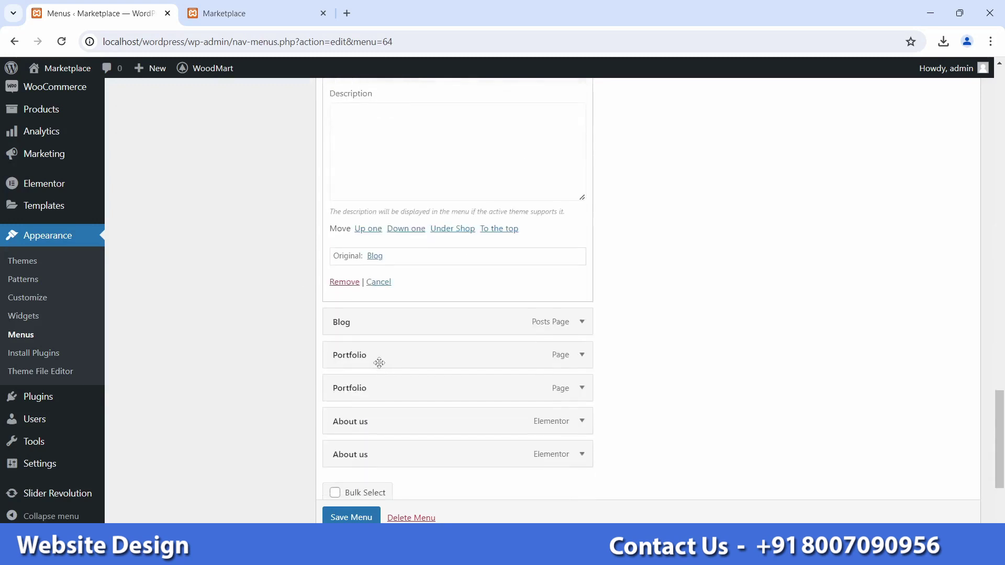
click(344, 283)
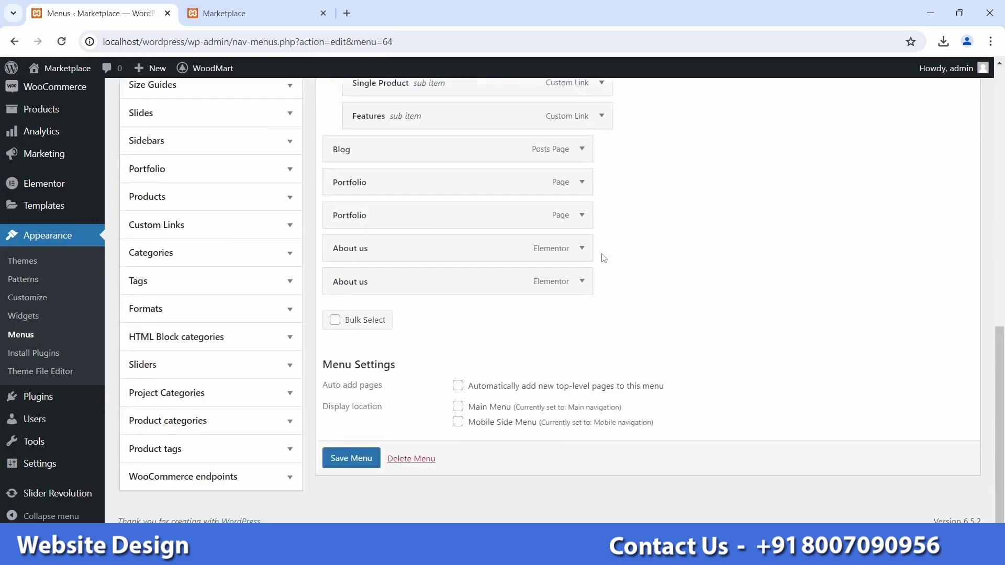
click(583, 248)
scroll(411, 283, down, 7)
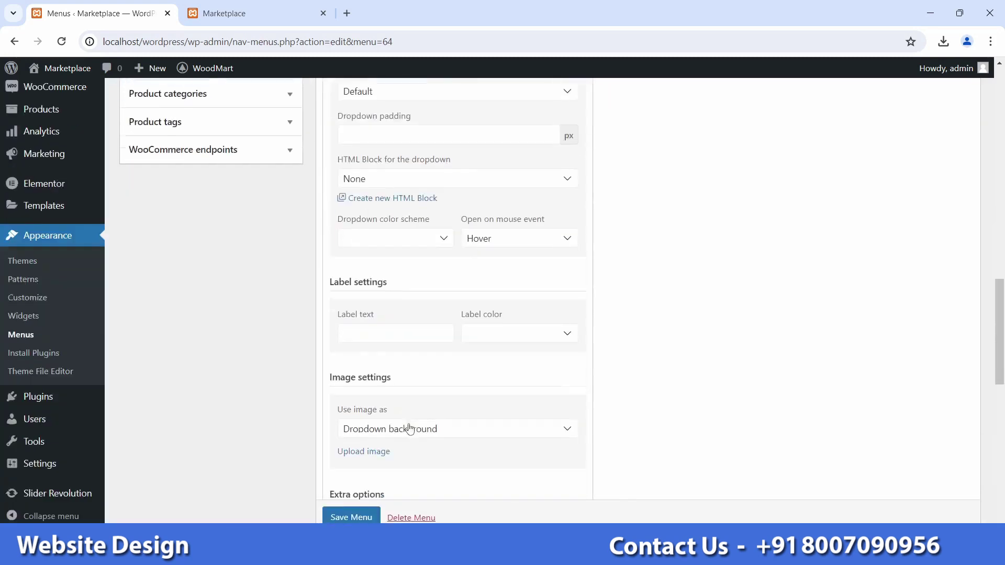
scroll(377, 417, down, 9)
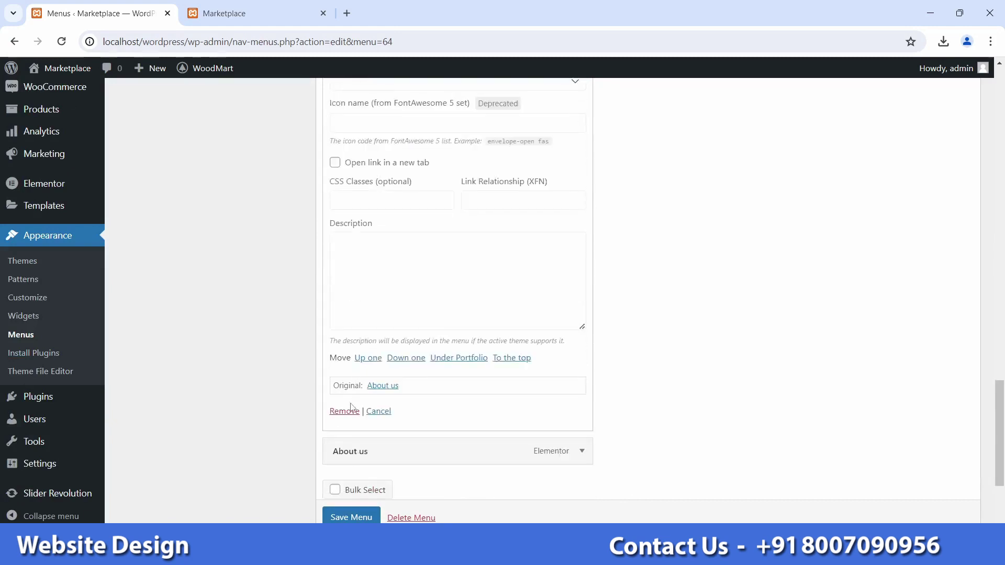
click(344, 411)
Step: Mark About us, both Shop items and their Shop Pages, Product Loop, Single Product and Features sub-items for removal
scroll(493, 351, up, 10)
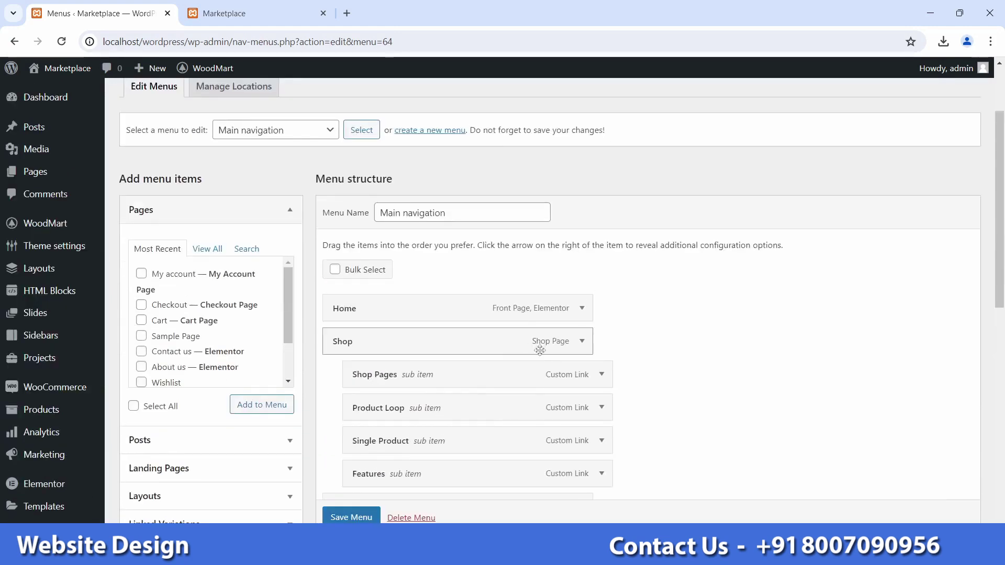
scroll(427, 296, down, 7)
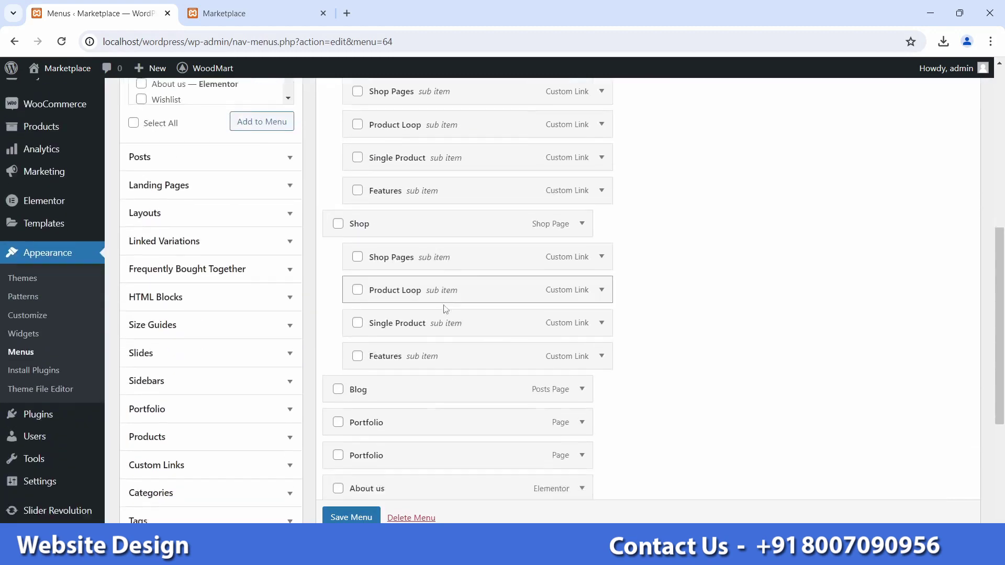
scroll(452, 310, up, 3)
scroll(453, 314, down, 6)
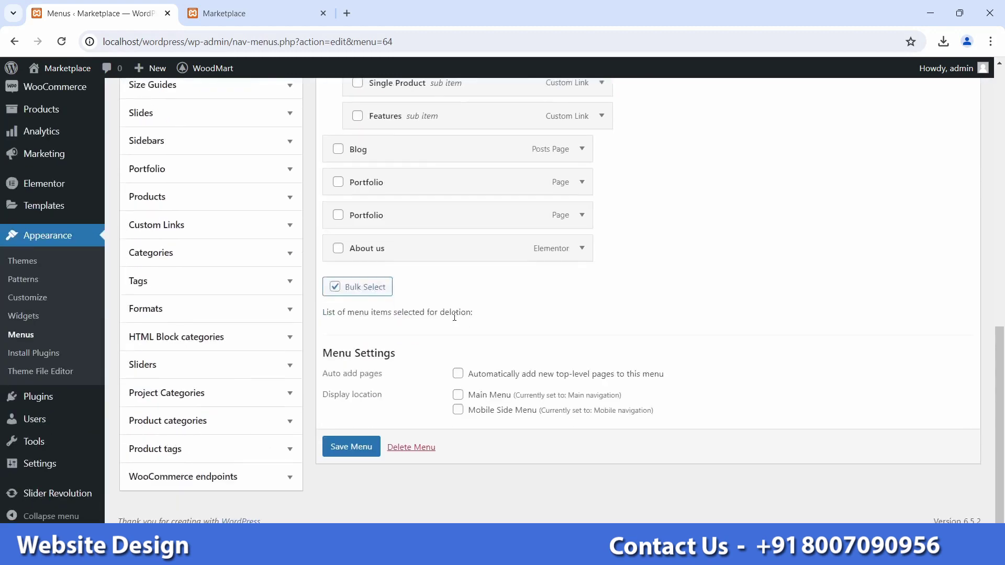
scroll(362, 307, up, 1)
click(338, 314)
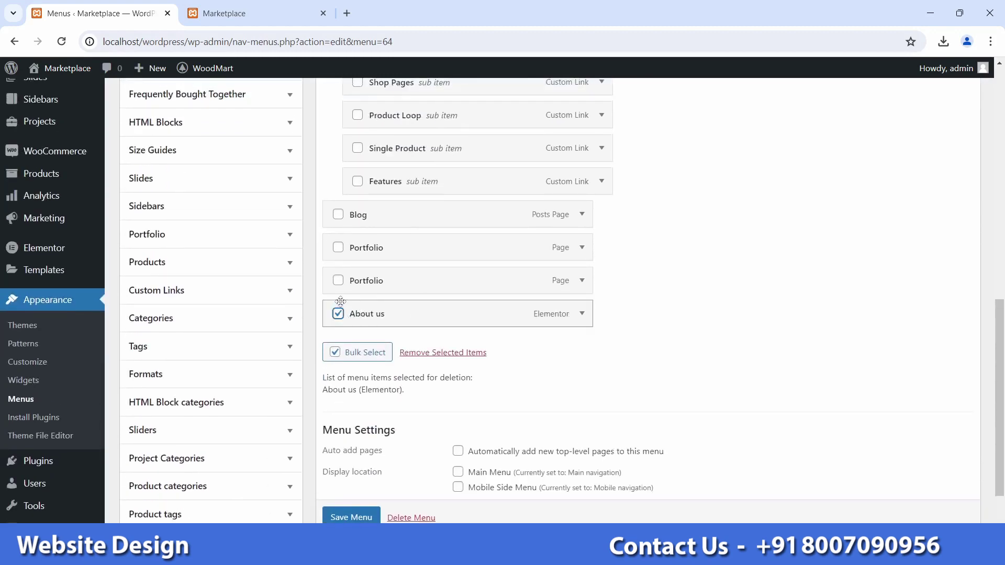
scroll(472, 331, up, 6)
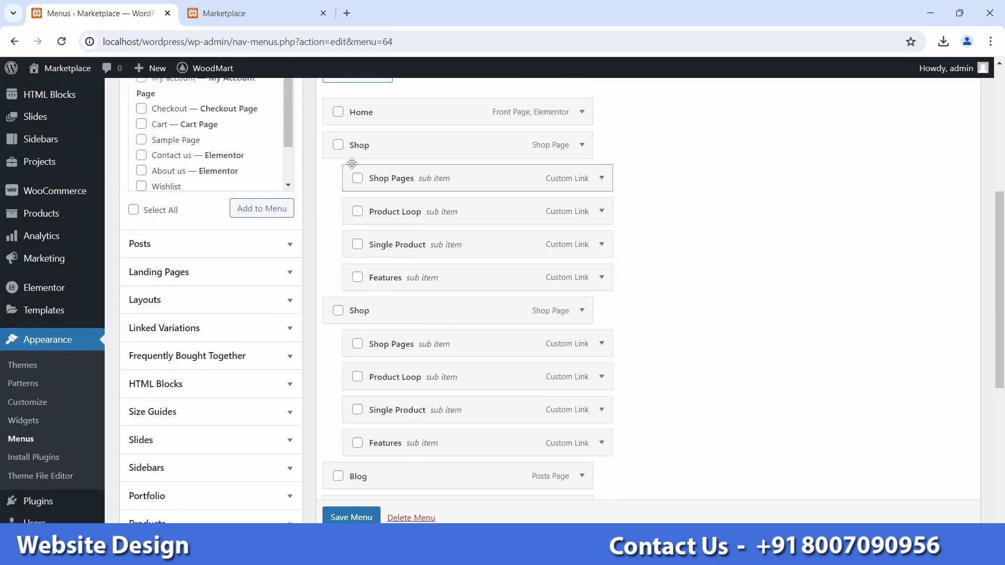
click(341, 148)
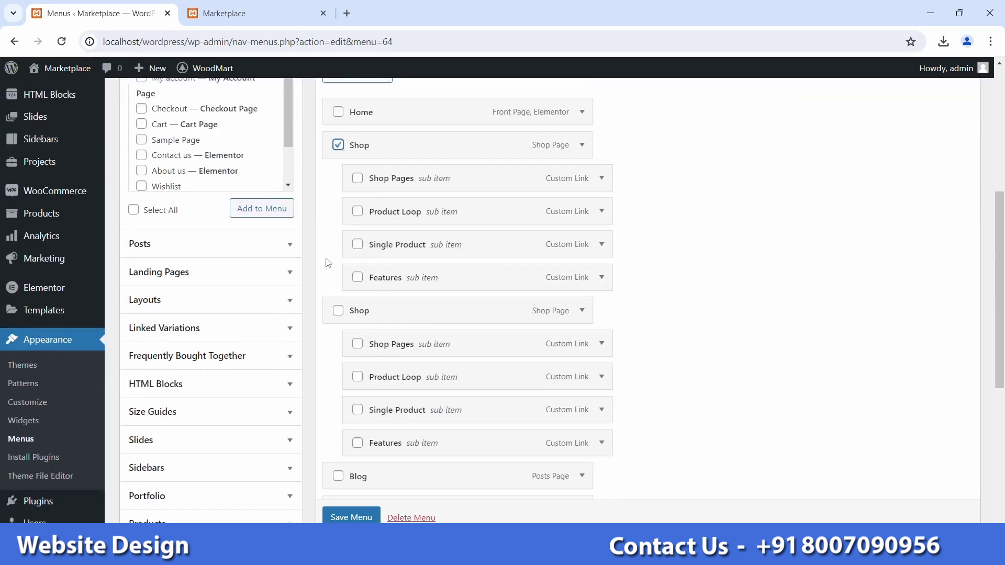
click(338, 311)
click(358, 345)
click(358, 179)
click(357, 212)
click(358, 245)
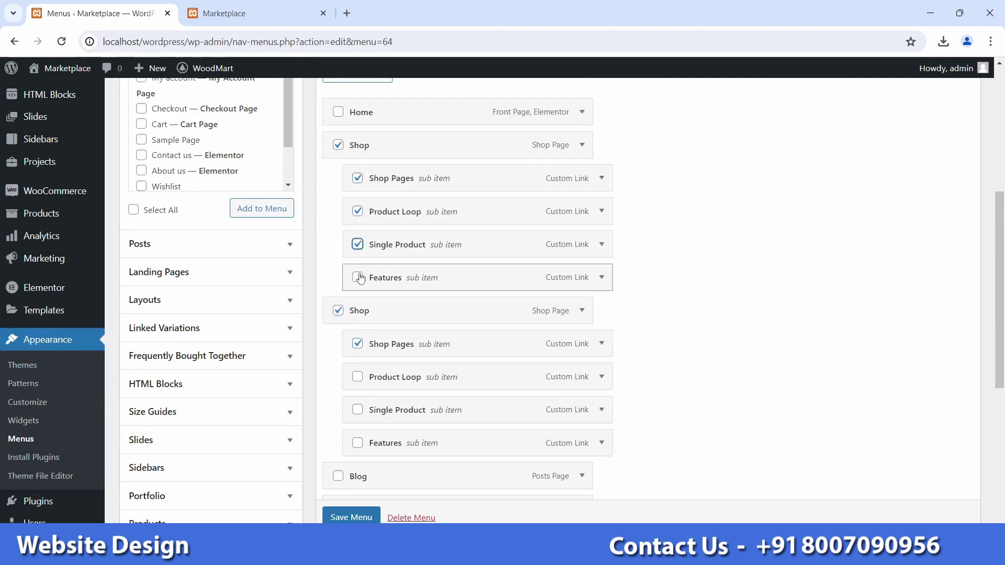
click(358, 277)
Step: Mark the remaining Shop sub-items, Blog and both Portfolio items, then remove all marked items
scroll(358, 278, down, 2)
click(358, 279)
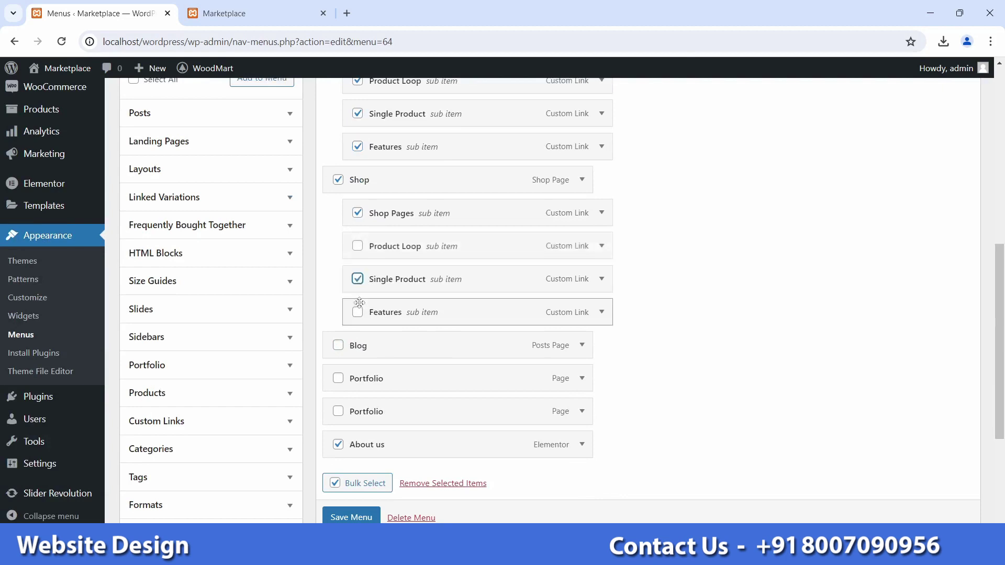
click(358, 313)
scroll(359, 312, down, 2)
click(357, 116)
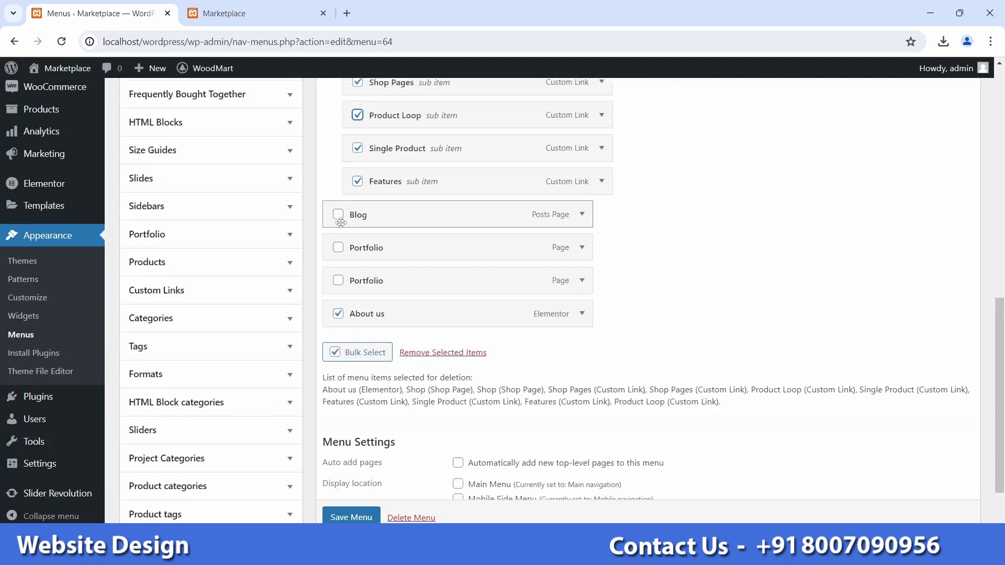
click(339, 215)
click(338, 248)
click(338, 281)
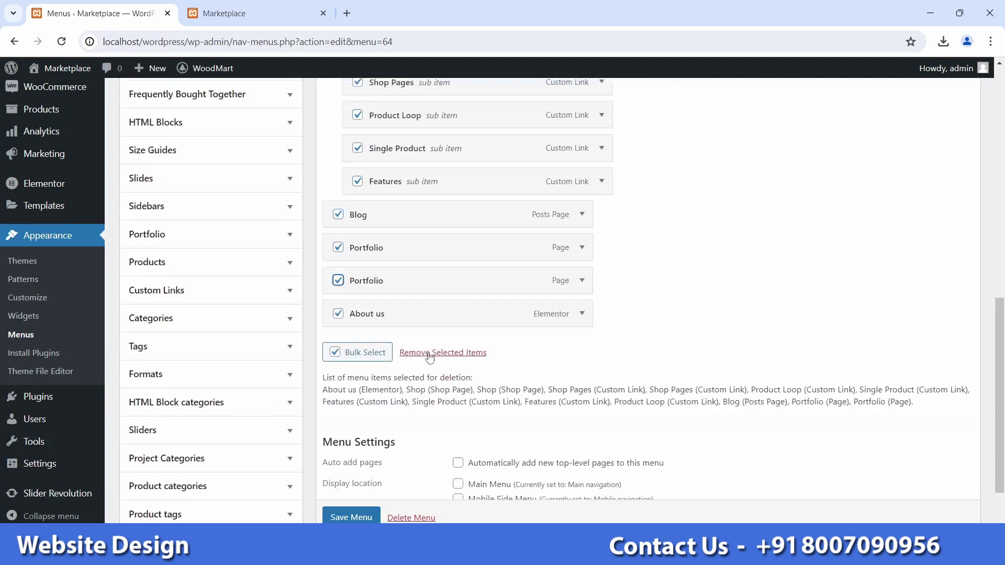
click(429, 353)
Step: Save the menu, now holding only Home, and reload the storefront homepage
scroll(524, 317, up, 10)
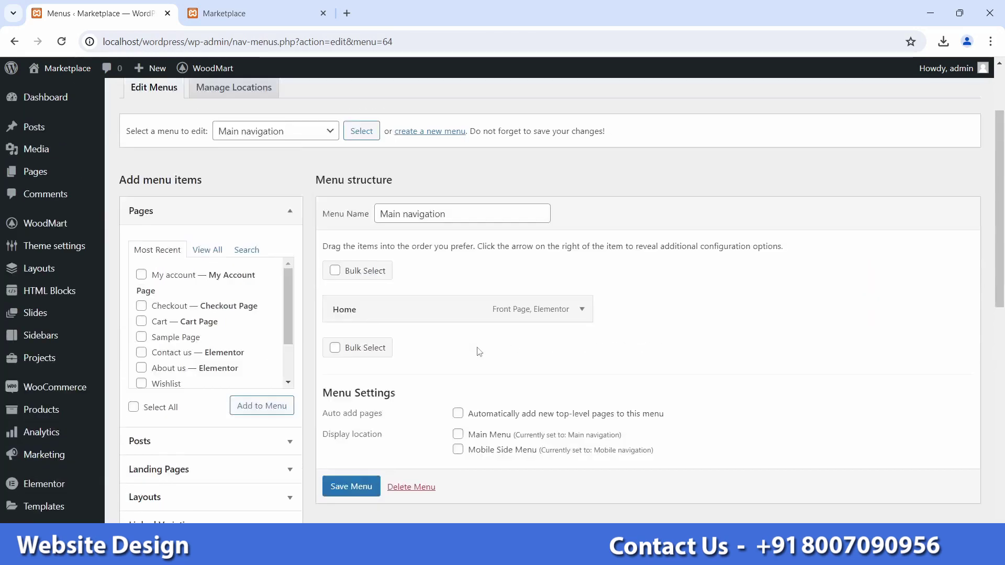
scroll(502, 401, down, 2)
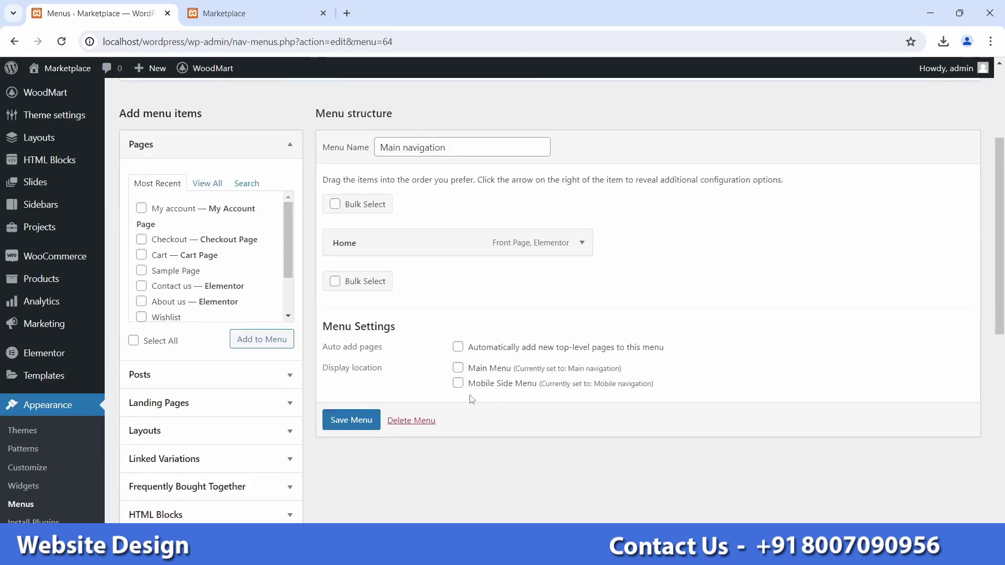
click(350, 429)
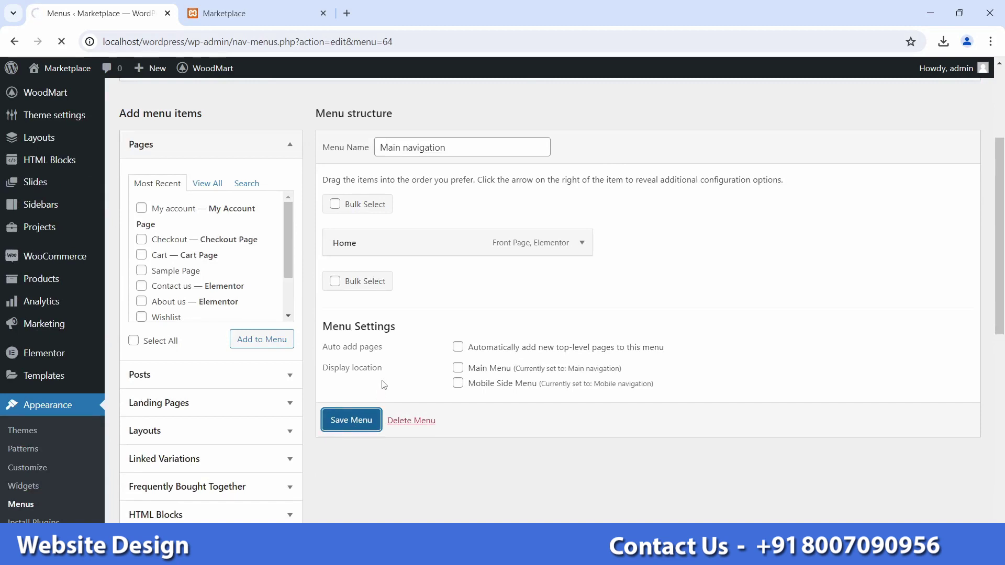
scroll(302, 194, down, 3)
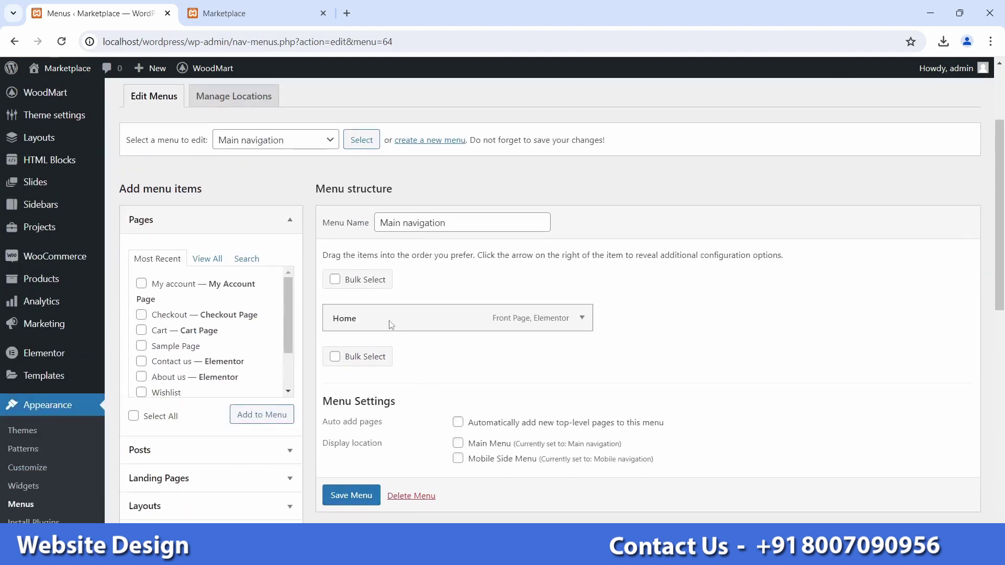
click(257, 13)
click(61, 41)
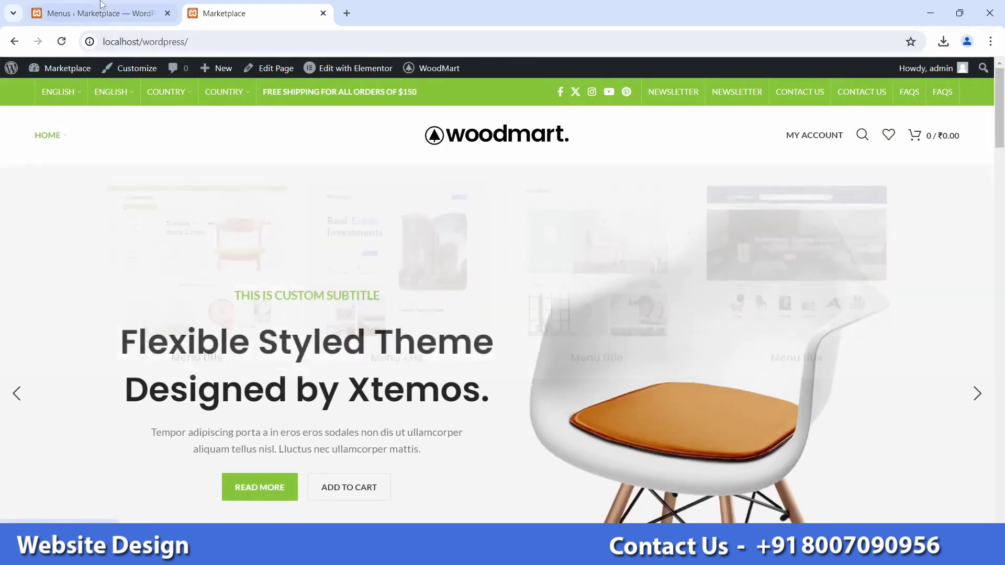
key(ctrl+shift+Tab)
click(295, 6)
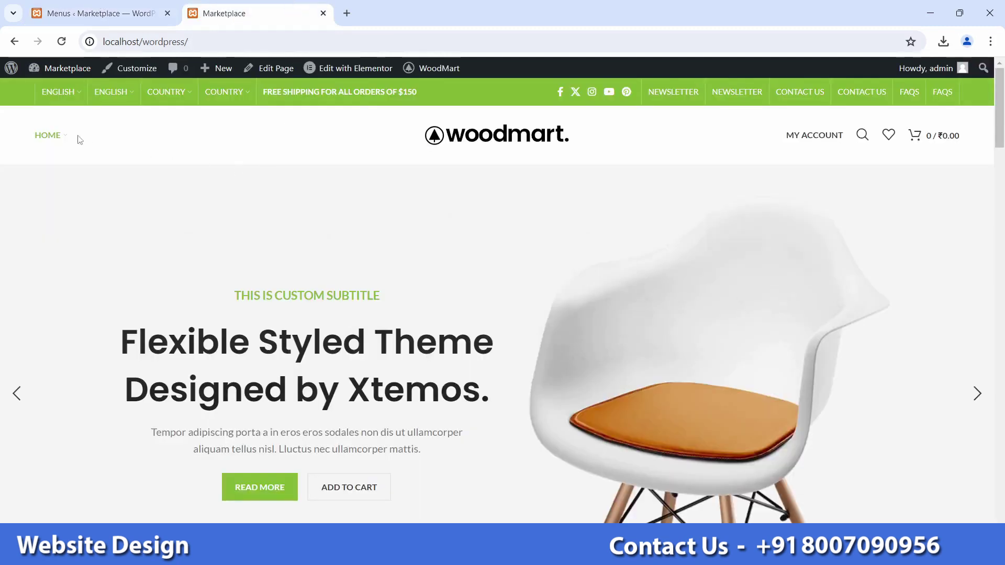
mouse_move(64, 142)
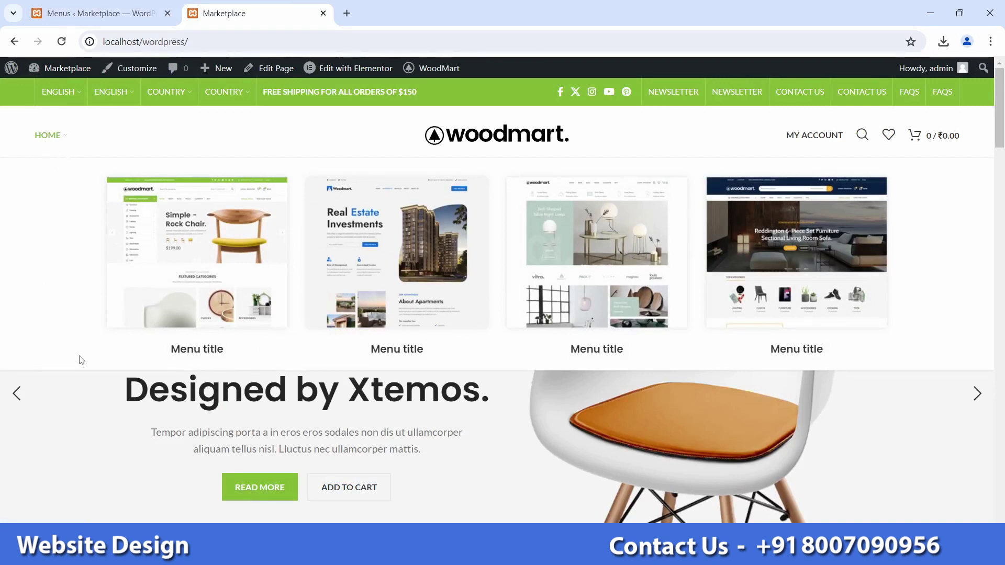
click(99, 9)
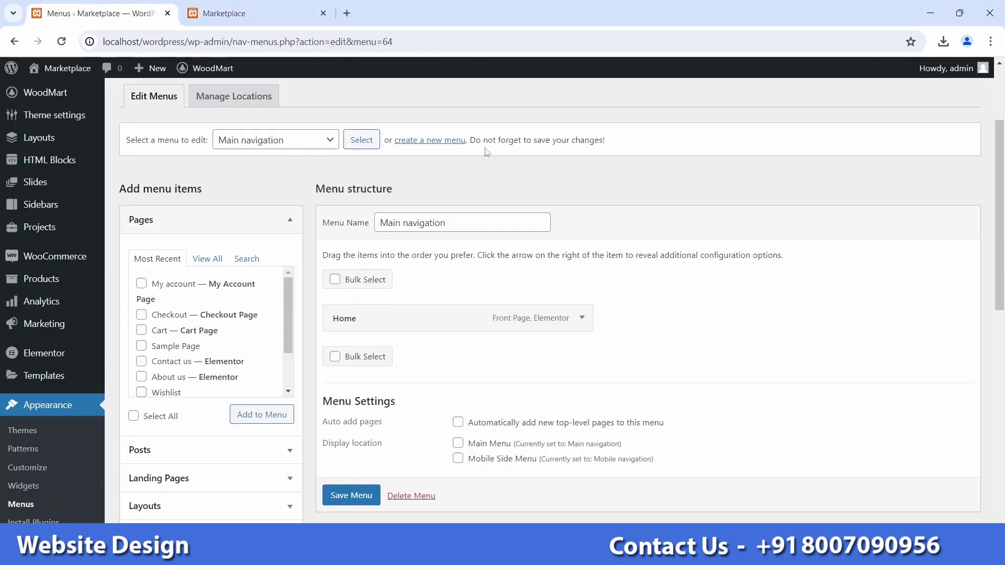
Step: Remove the Home item, save the now-empty Main navigation, and reload the storefront homepage
click(582, 319)
scroll(519, 362, down, 2)
scroll(518, 362, down, 15)
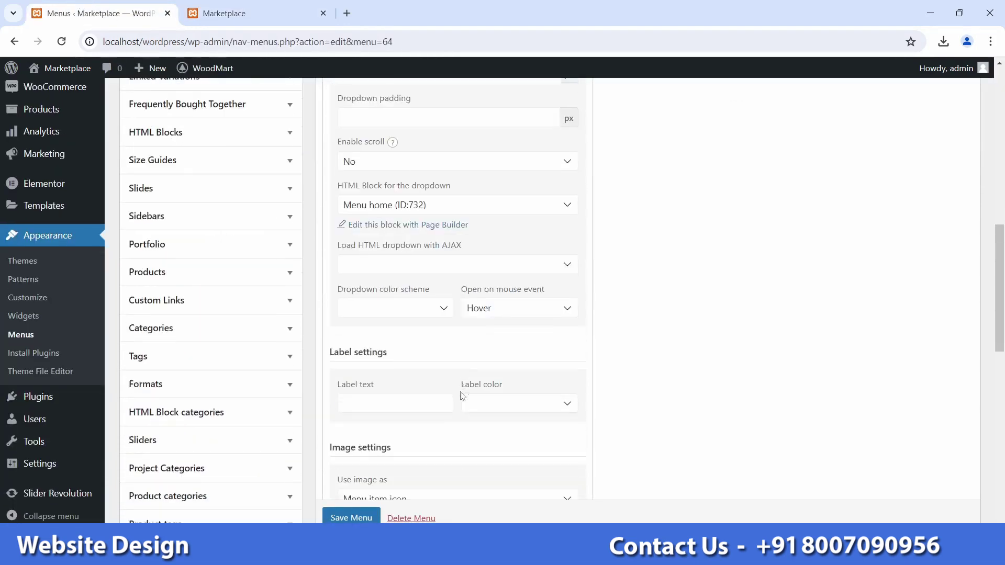
scroll(400, 366, down, 2)
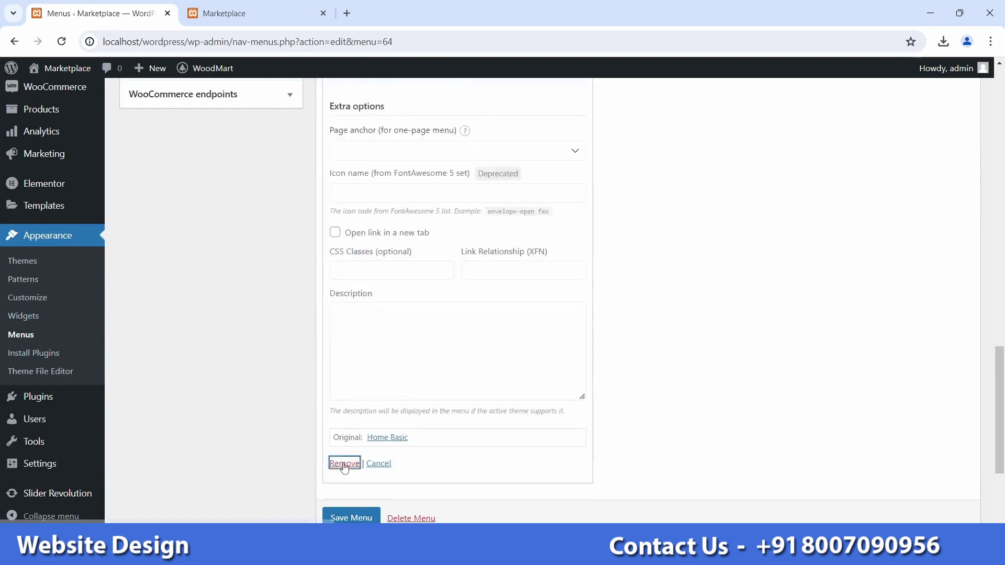
click(341, 462)
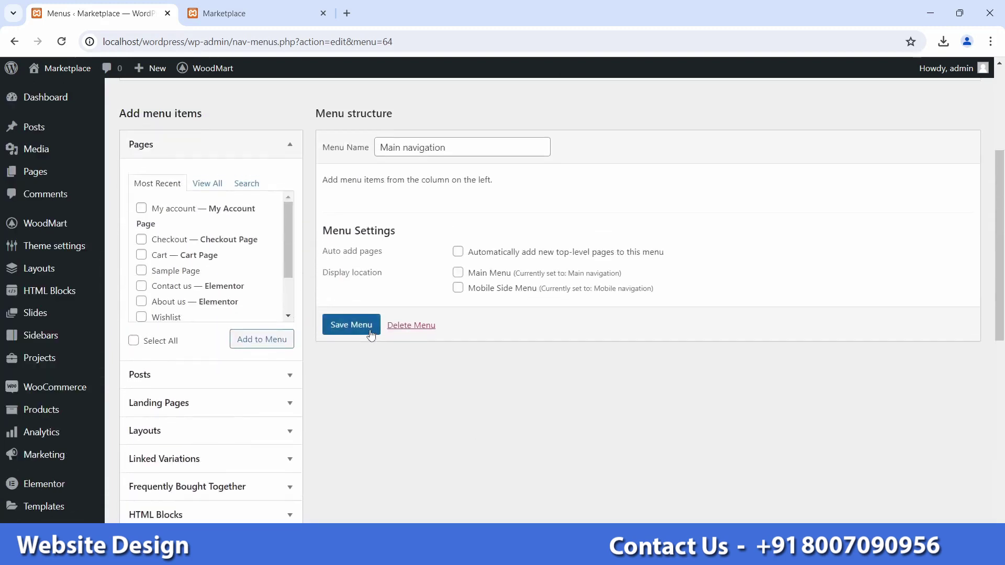
click(369, 331)
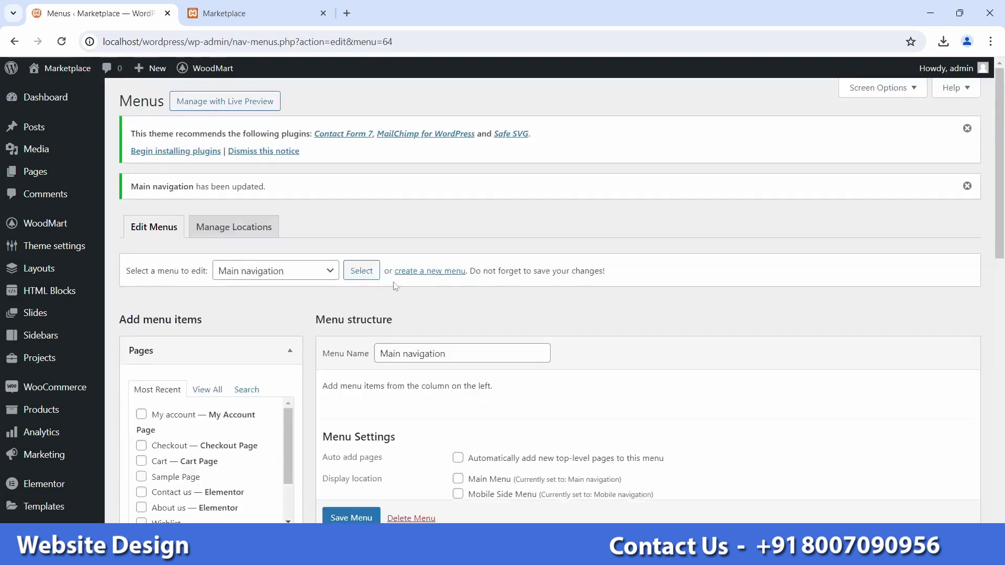
click(224, 13)
click(62, 42)
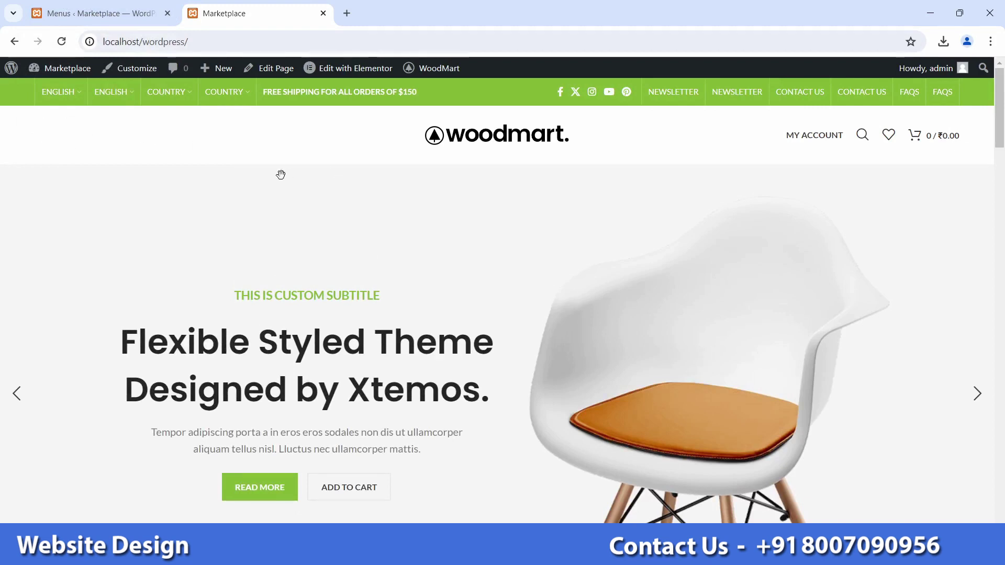
Step: Open the Custom Links panel in the menu editor to add a new link
click(99, 13)
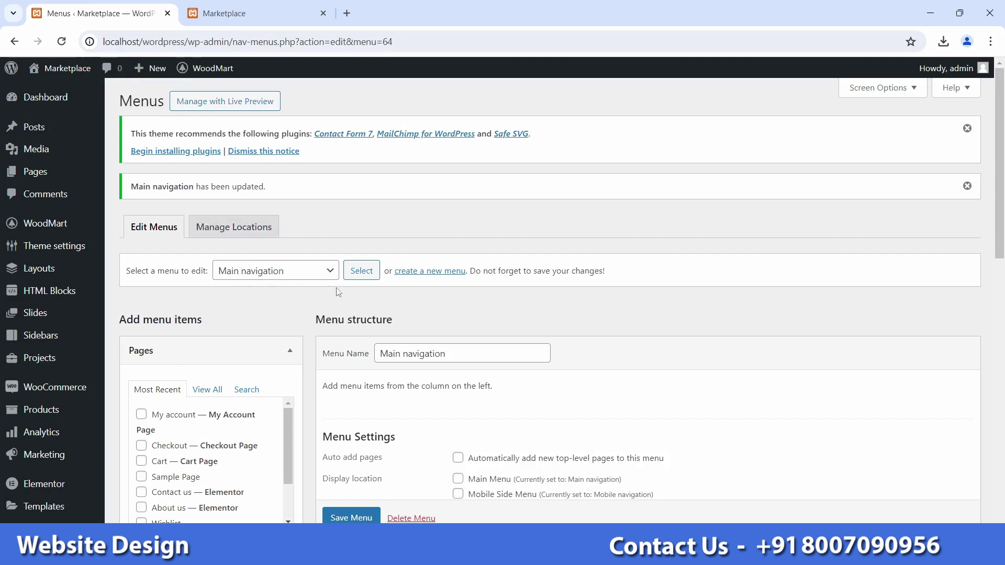
click(251, 13)
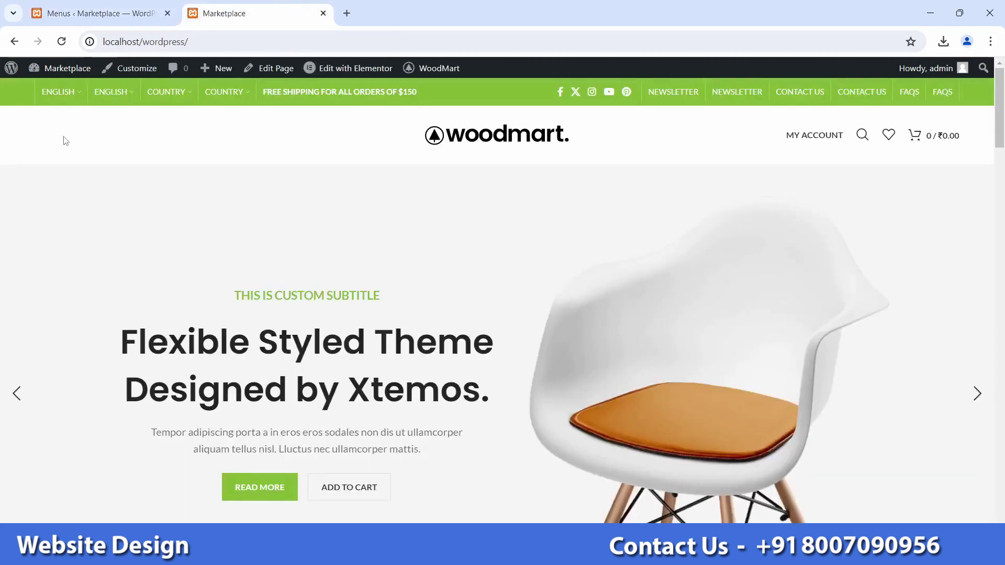
click(100, 13)
scroll(267, 264, down, 4)
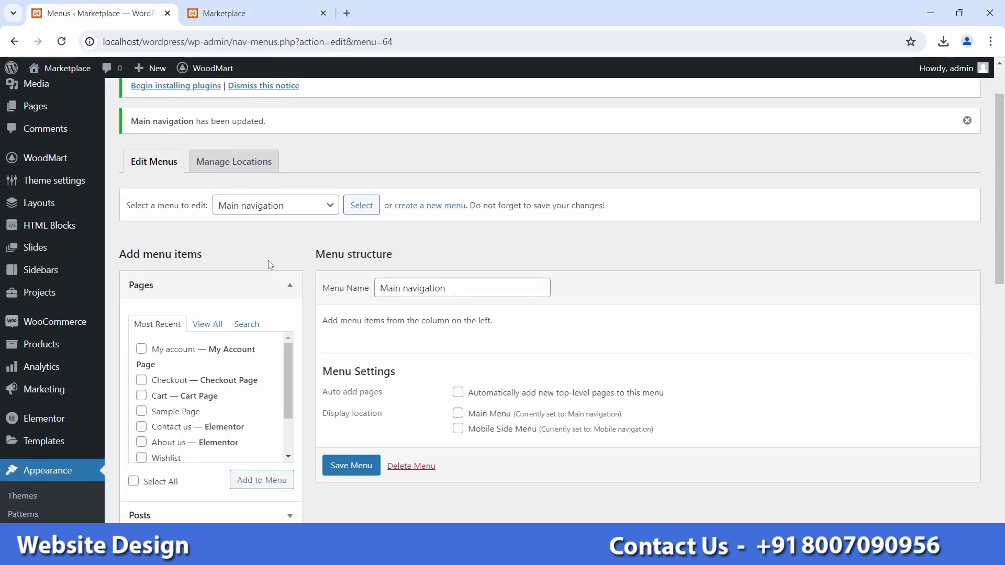
scroll(266, 264, down, 5)
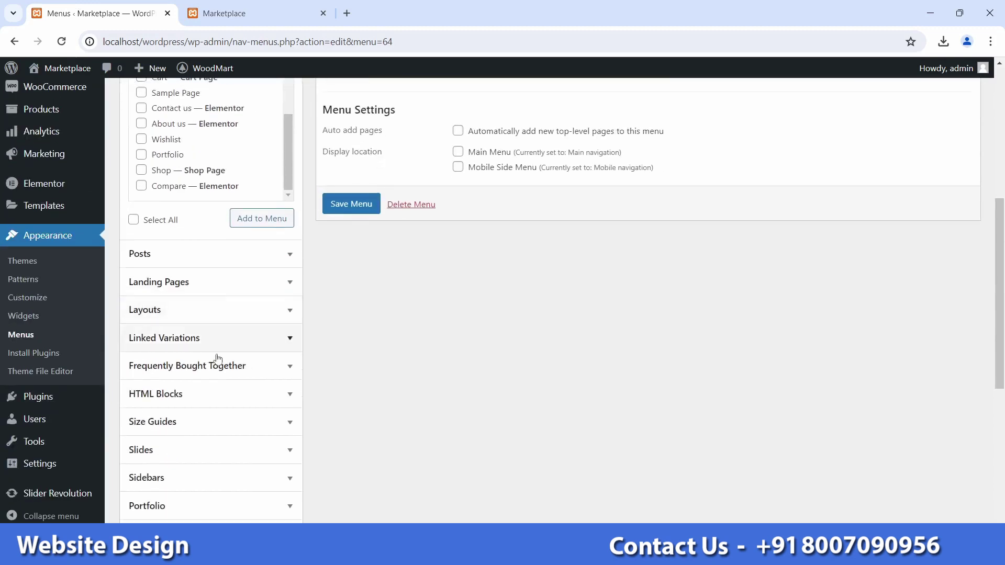
scroll(278, 361, down, 2)
scroll(283, 365, down, 3)
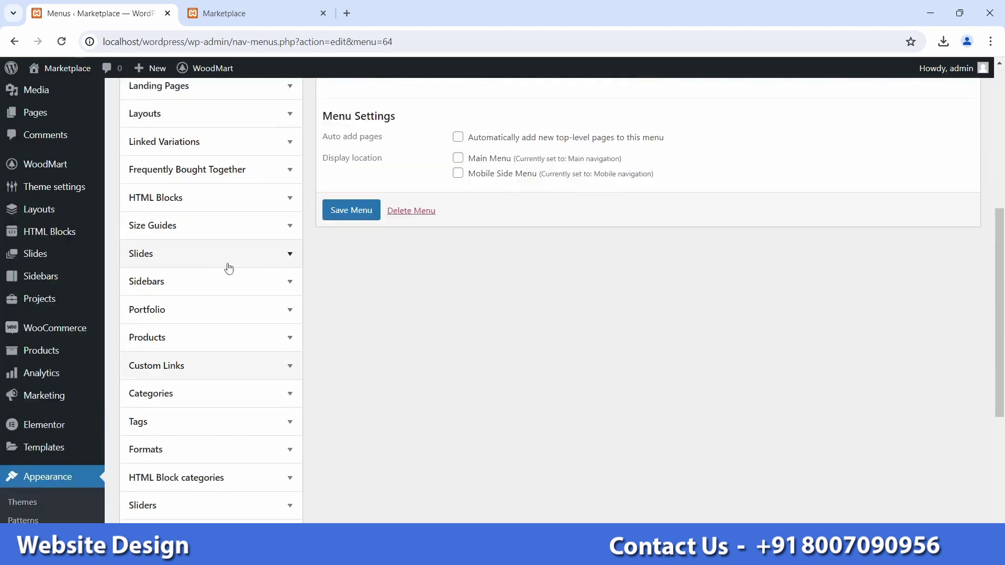
click(215, 370)
scroll(215, 369, down, 3)
click(195, 286)
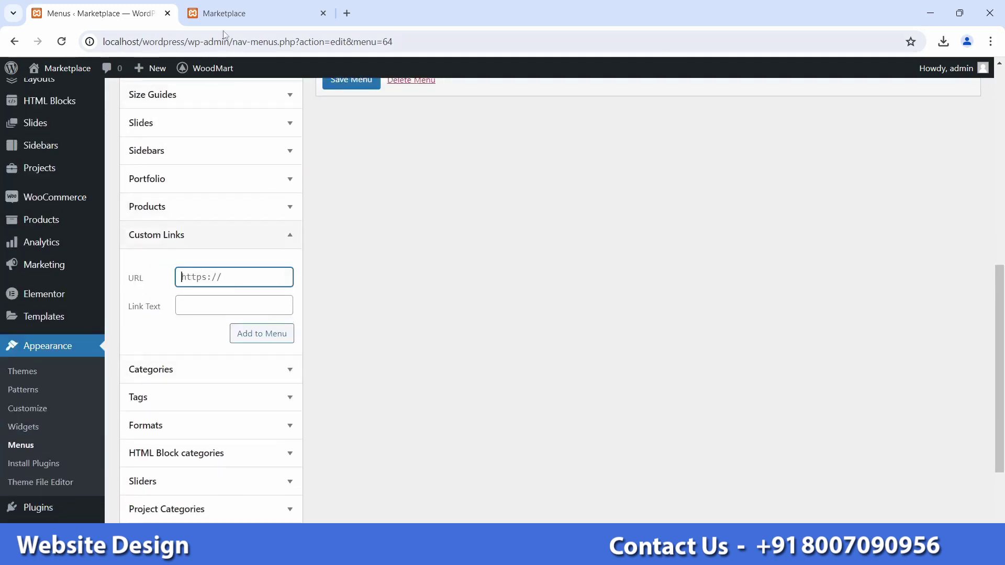
Step: Enter Home as the custom link's Link Text
click(226, 13)
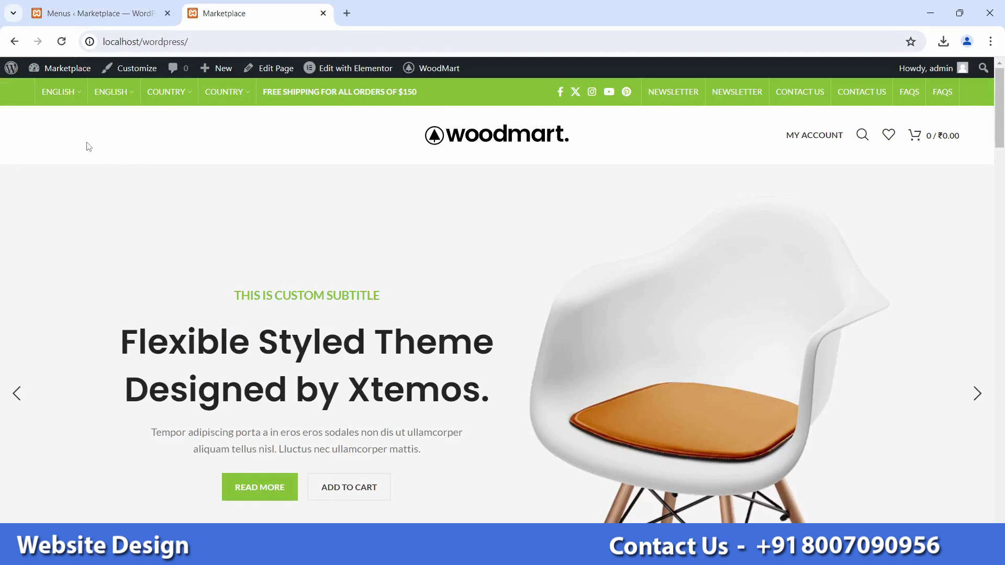
key(ctrl+Tab)
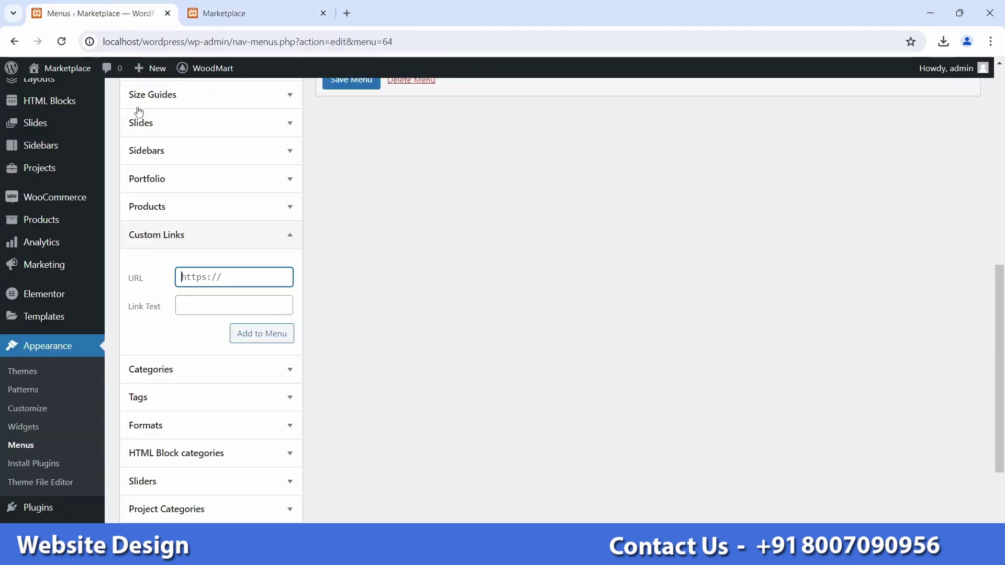
click(202, 309)
key(Caps_Lock)
text(H)
key(Caps_Lock)
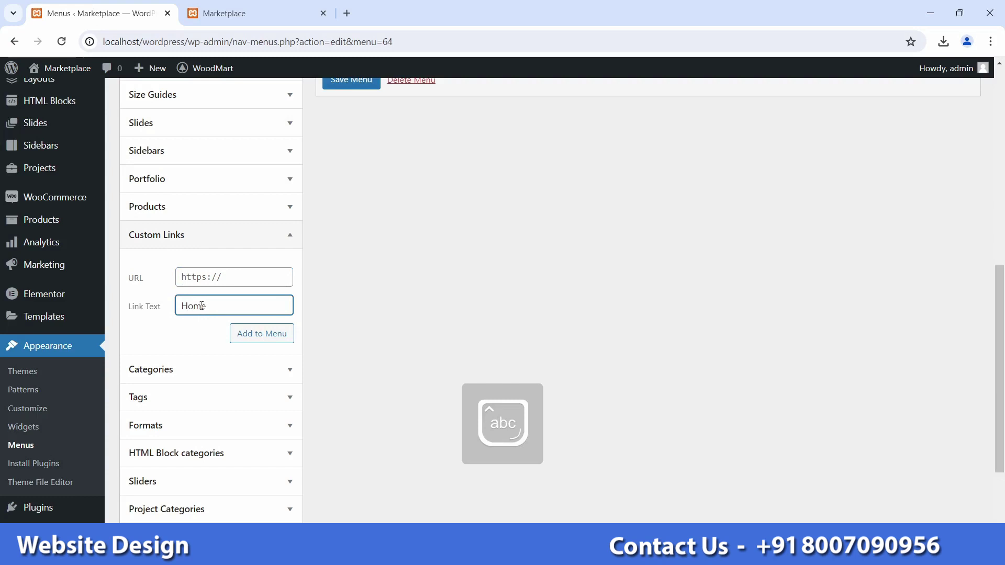
double_click(213, 304)
key(ctrl+Tab)
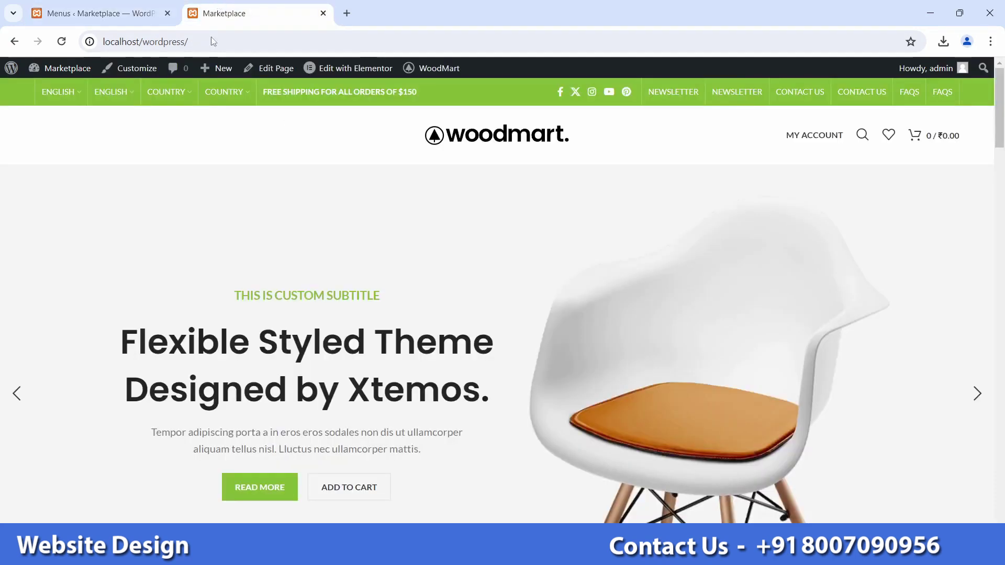
key(ctrl+shift+Tab)
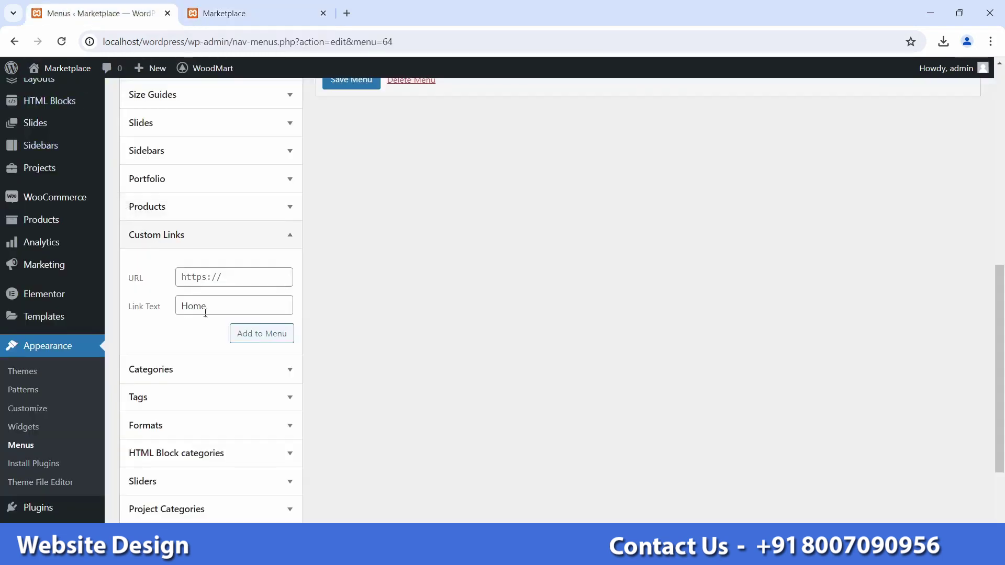
click(216, 281)
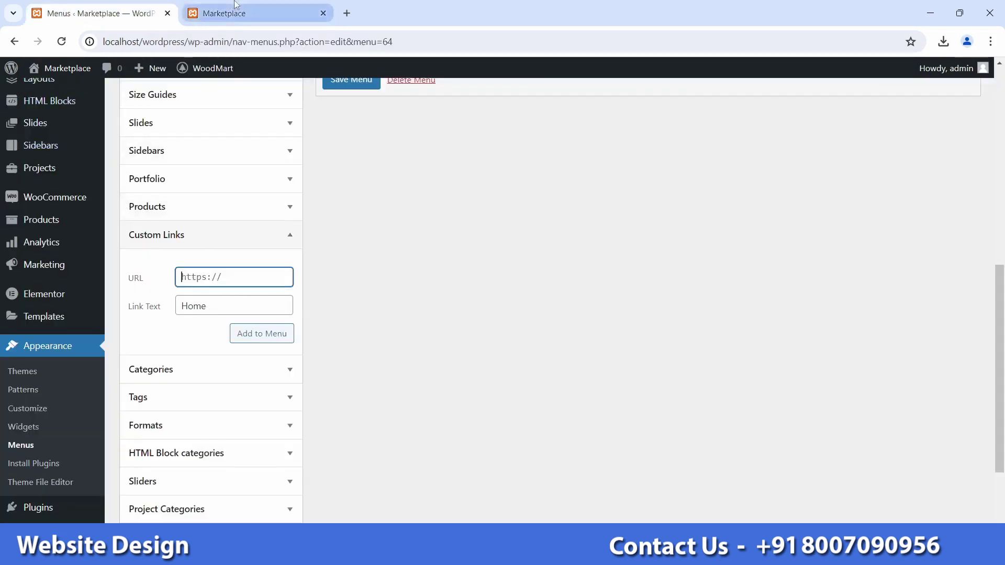
key(ctrl+Tab)
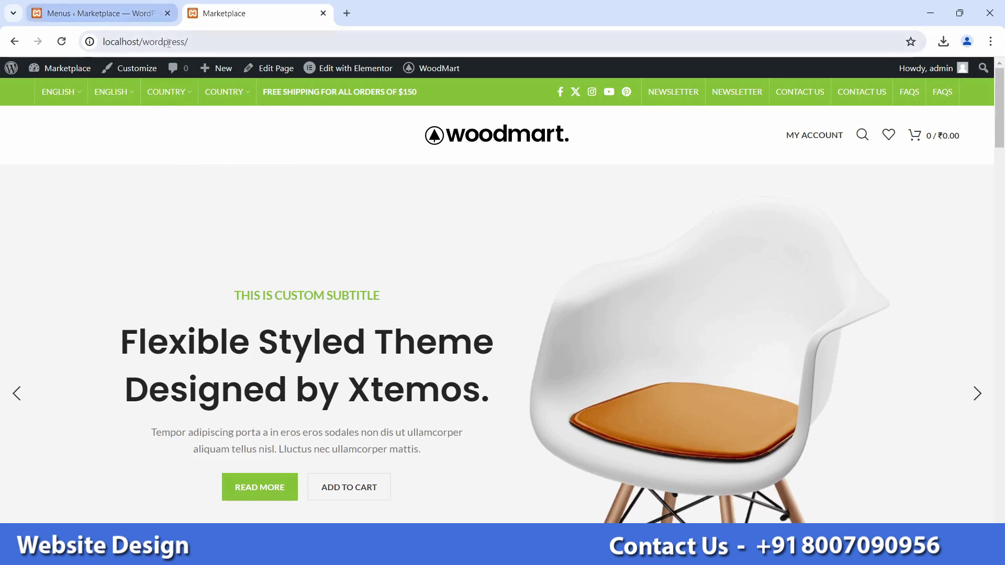
drag(202, 41, 99, 45)
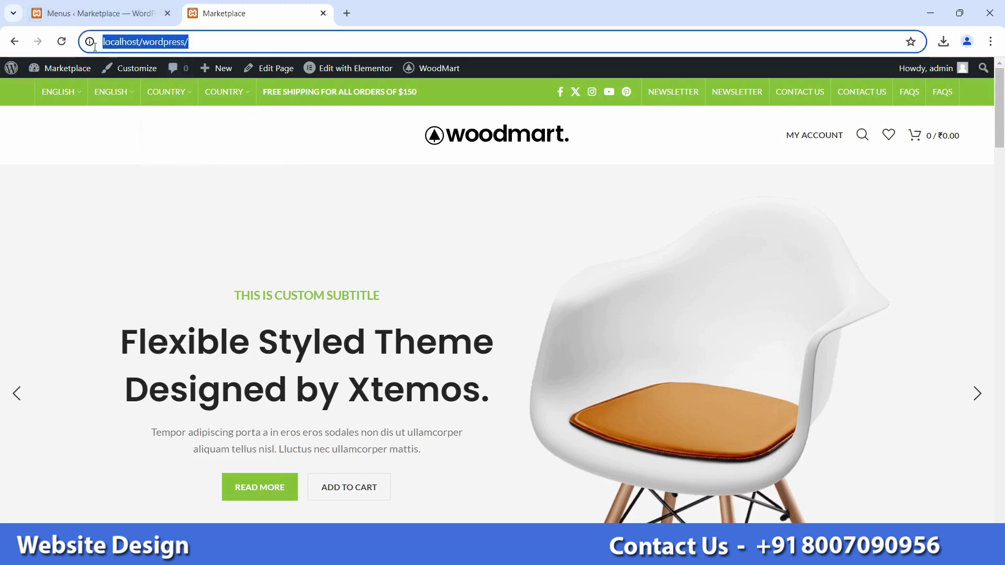
click(99, 13)
key(ctrl+v)
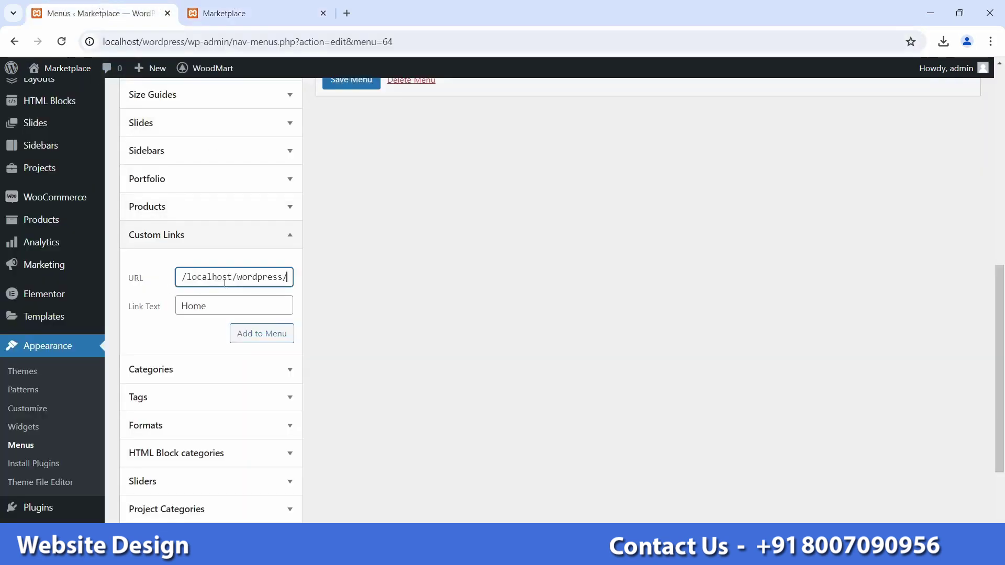
Step: Add the Home link to the menu and save it
scroll(278, 379, up, 2)
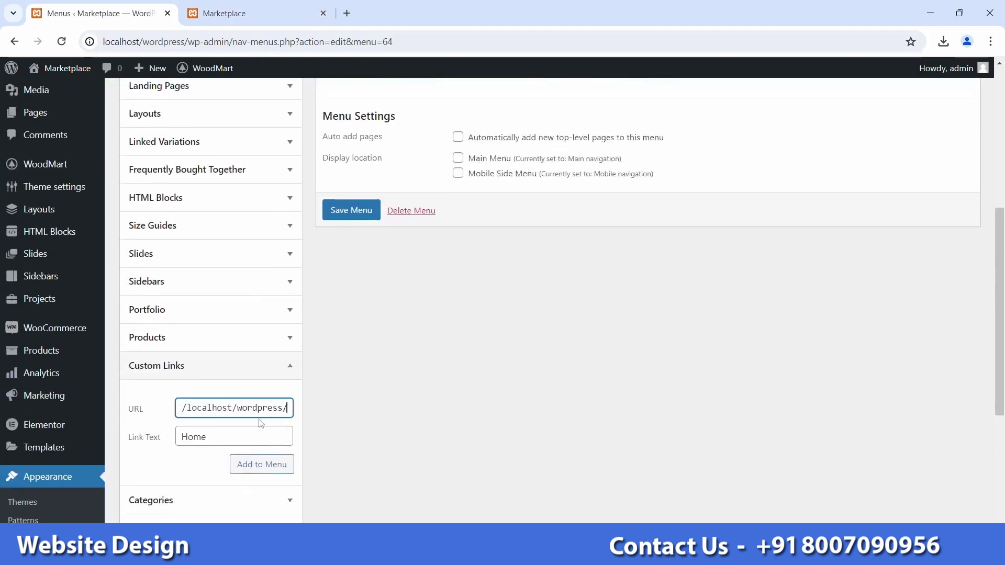
click(258, 470)
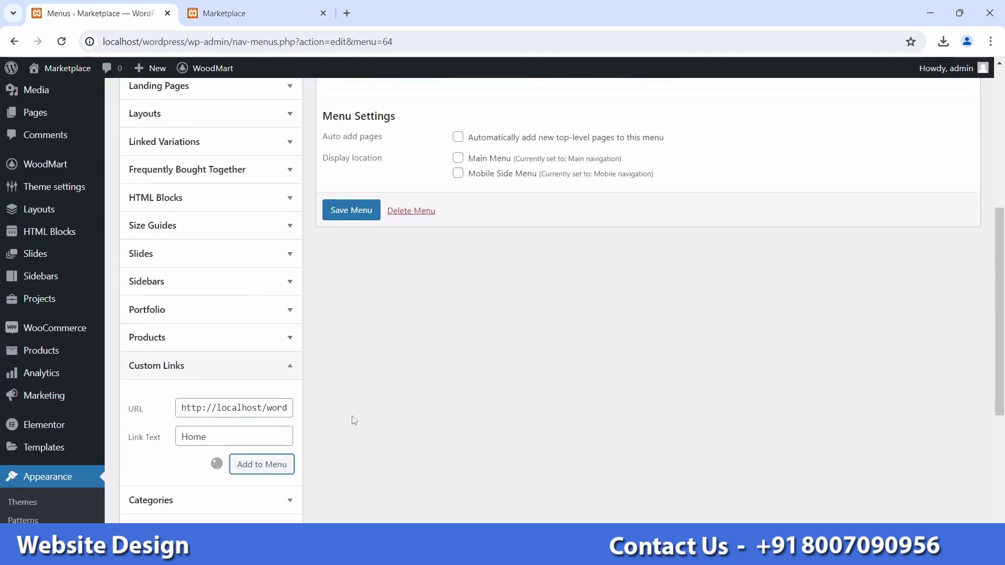
scroll(348, 422, up, 3)
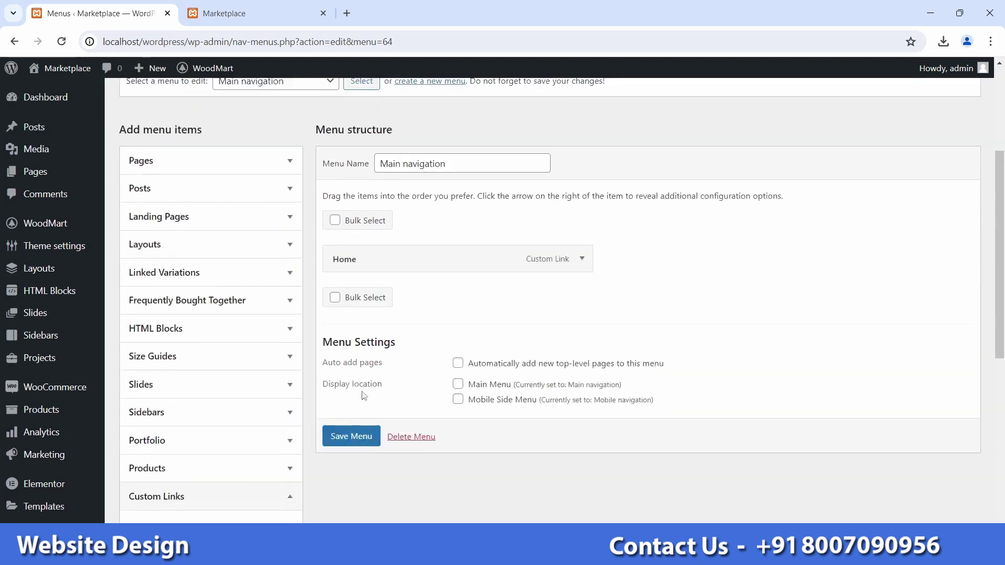
click(341, 439)
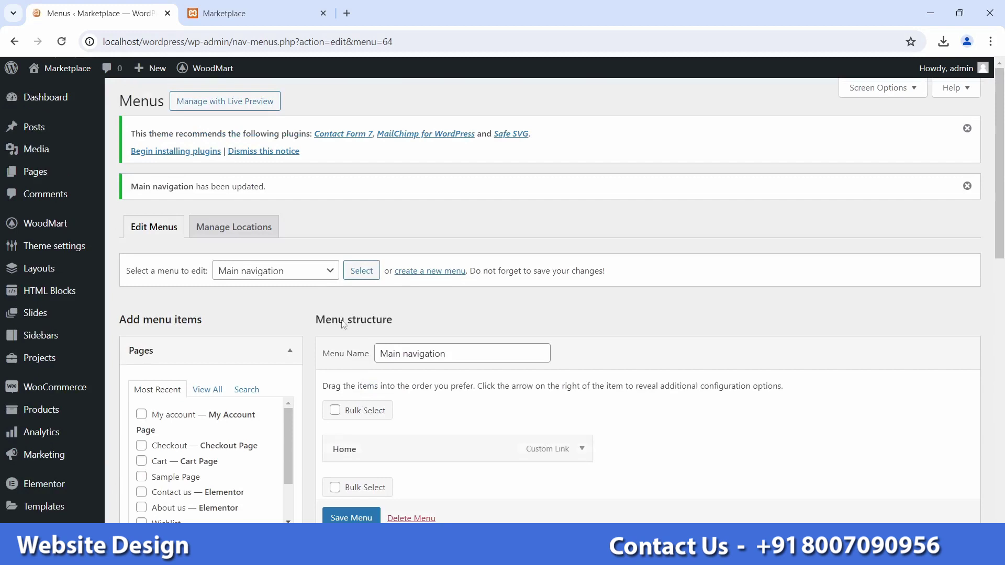
click(246, 13)
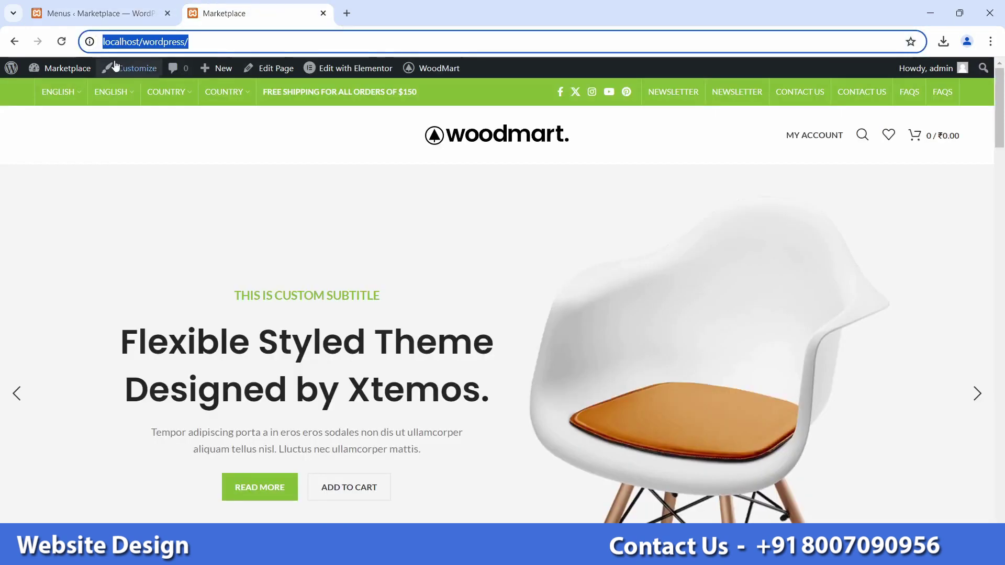
Step: Reload the live site, test the HOME header link, then return to the Menus editor
click(65, 41)
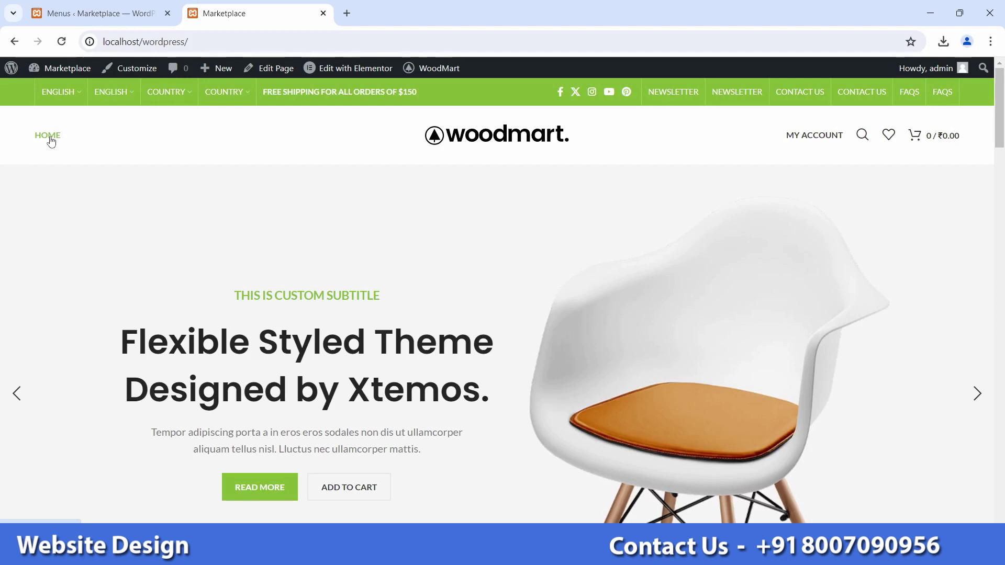
click(50, 137)
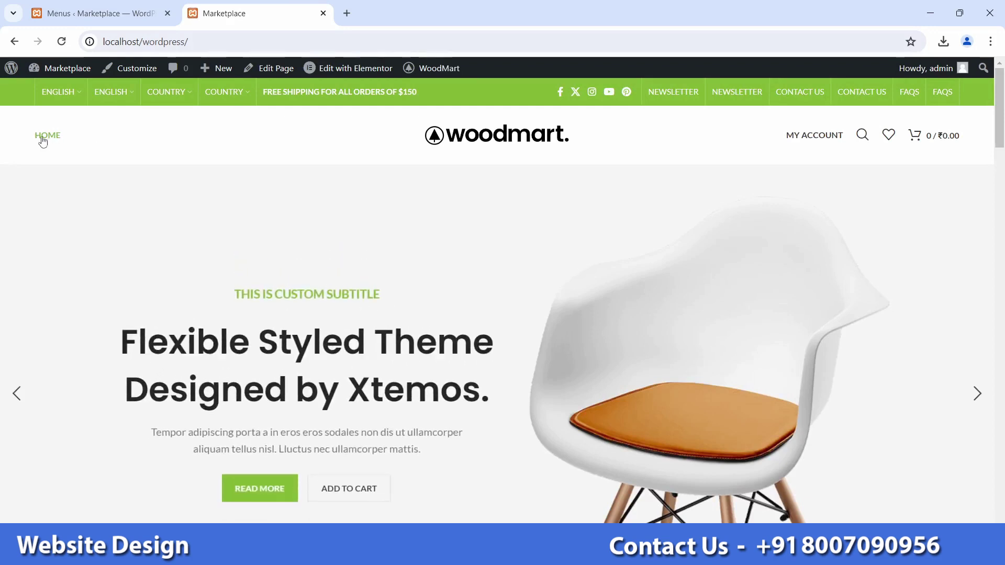
click(136, 42)
double_click(194, 41)
click(132, 198)
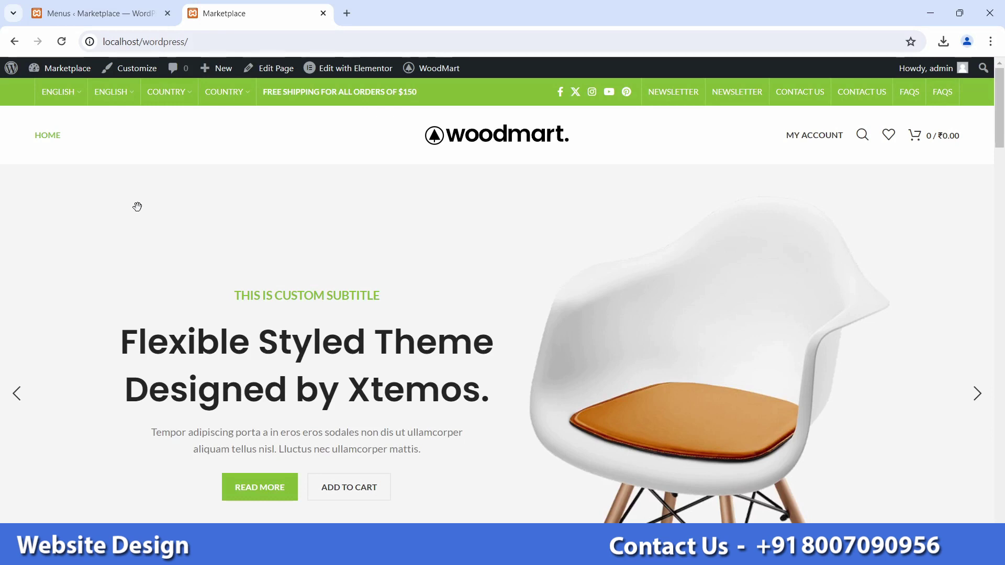
click(112, 16)
scroll(194, 378, down, 7)
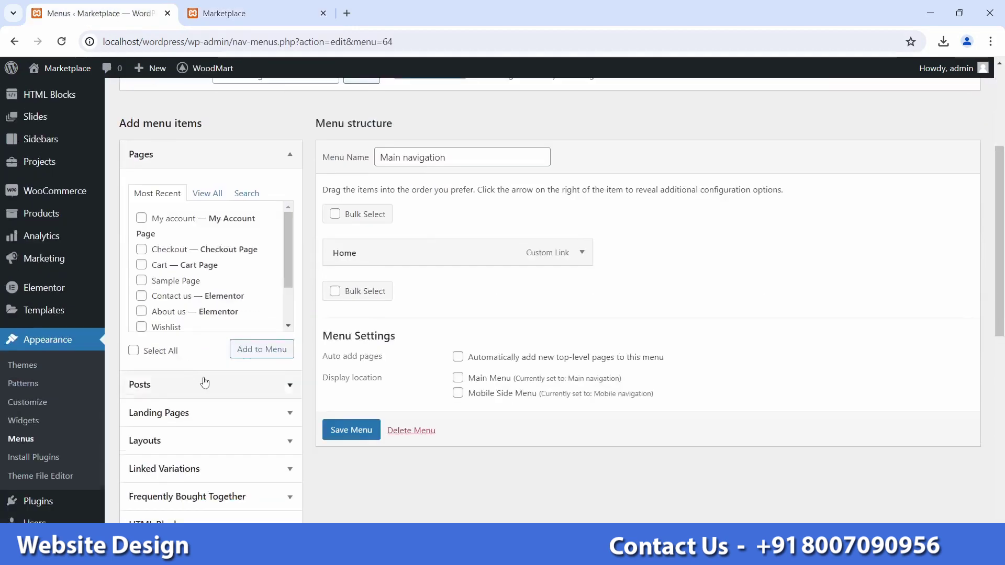
Step: Add a custom link with URL '#' and text 'Category' below Home, and save the menu
click(193, 438)
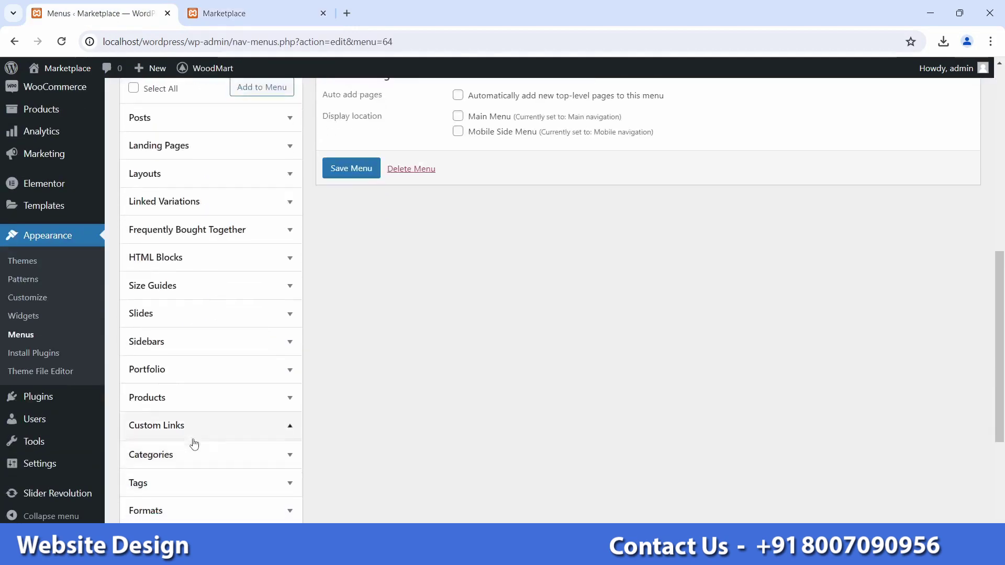
click(197, 270)
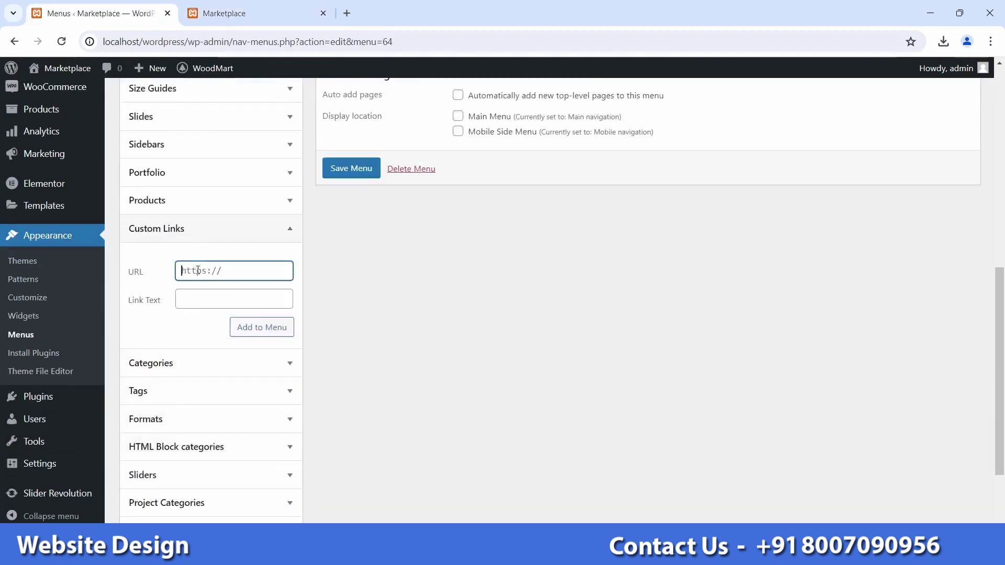
text(#)
click(194, 294)
text(Category)
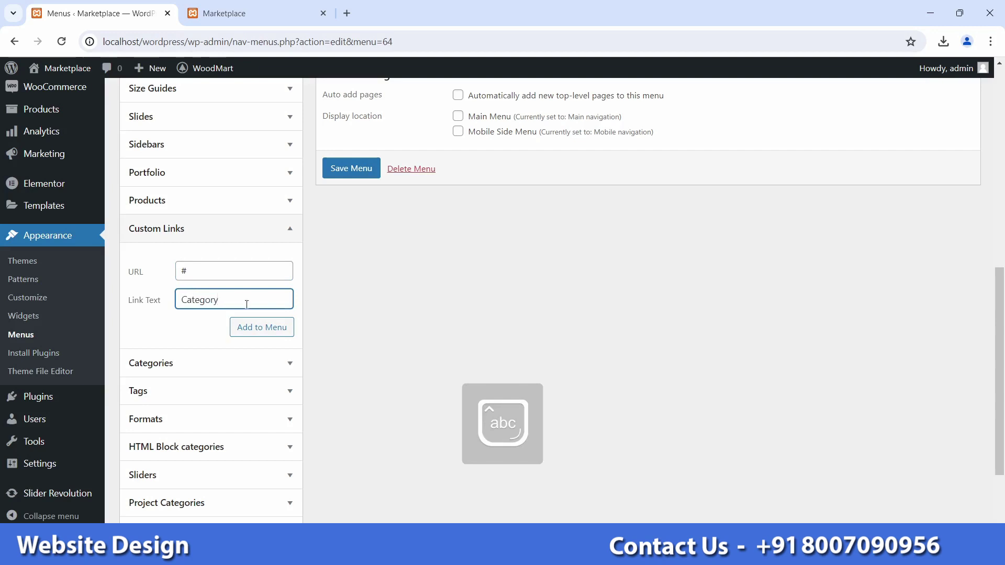
click(257, 326)
scroll(470, 284, up, 1)
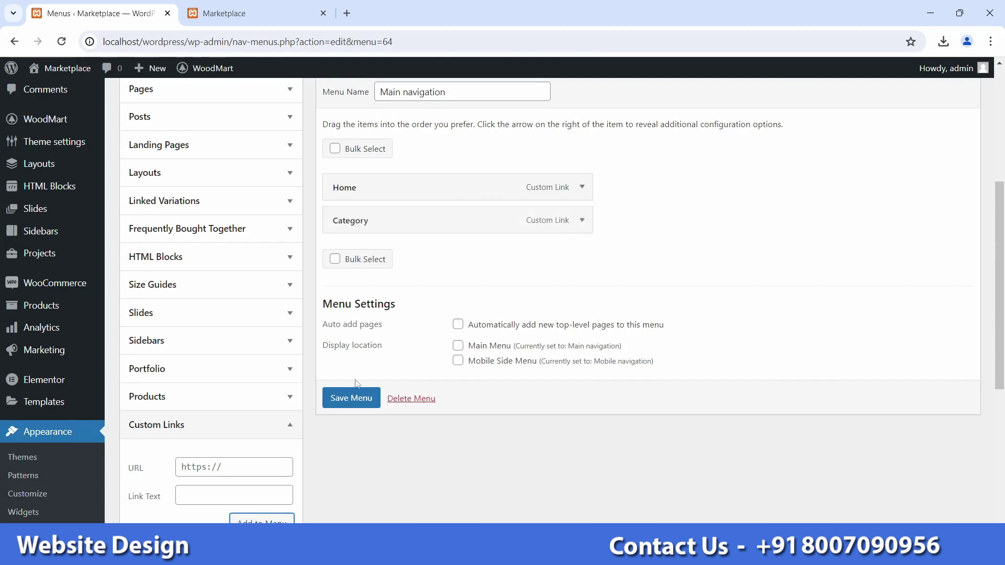
click(358, 397)
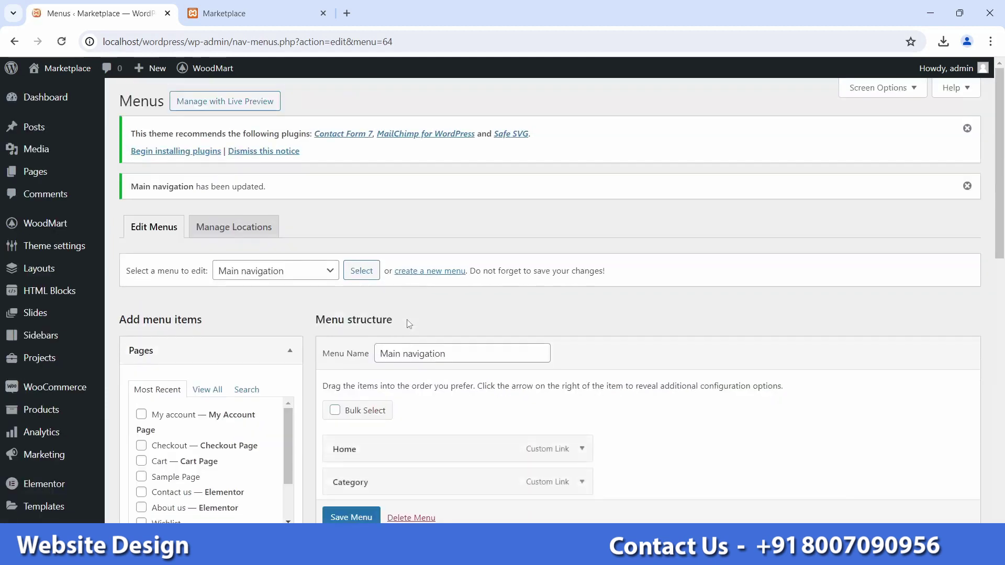
click(224, 14)
Step: Reload the live site to see HOME and CATEGORY in the header, then return to Menus
click(62, 42)
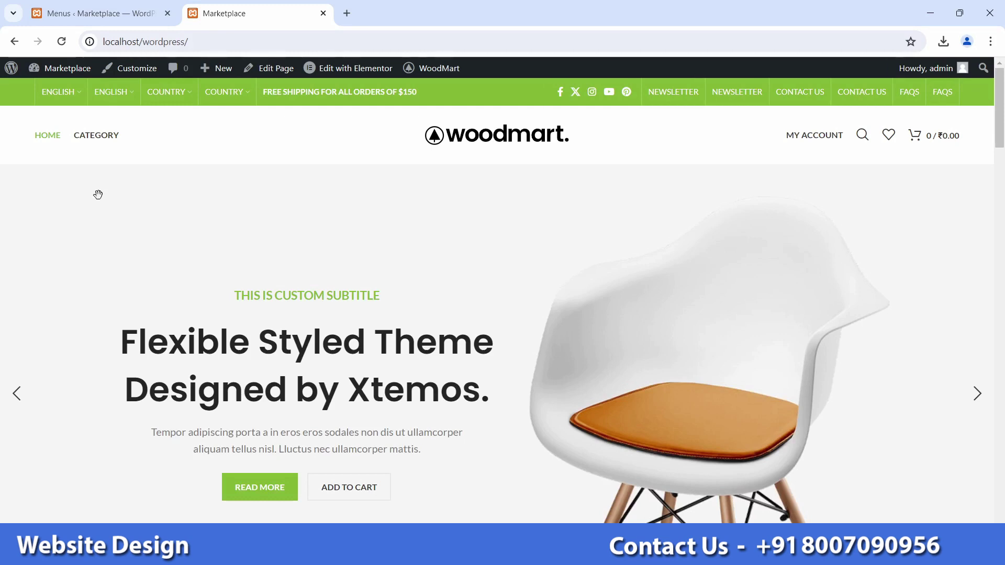
key(ctrl+shift+Tab)
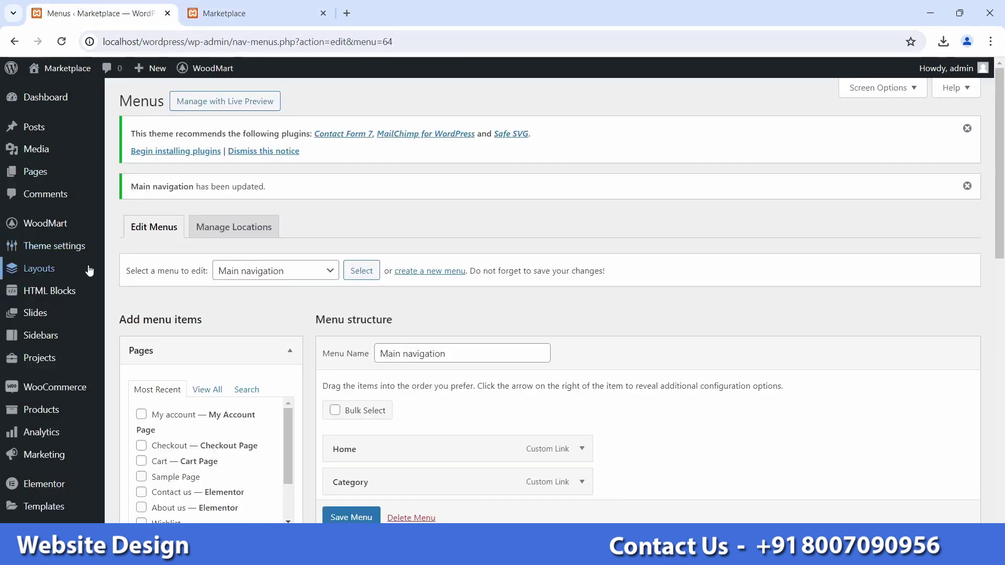
Step: Open a new page draft in a separate tab from the Pages menu
mouse_move(37, 183)
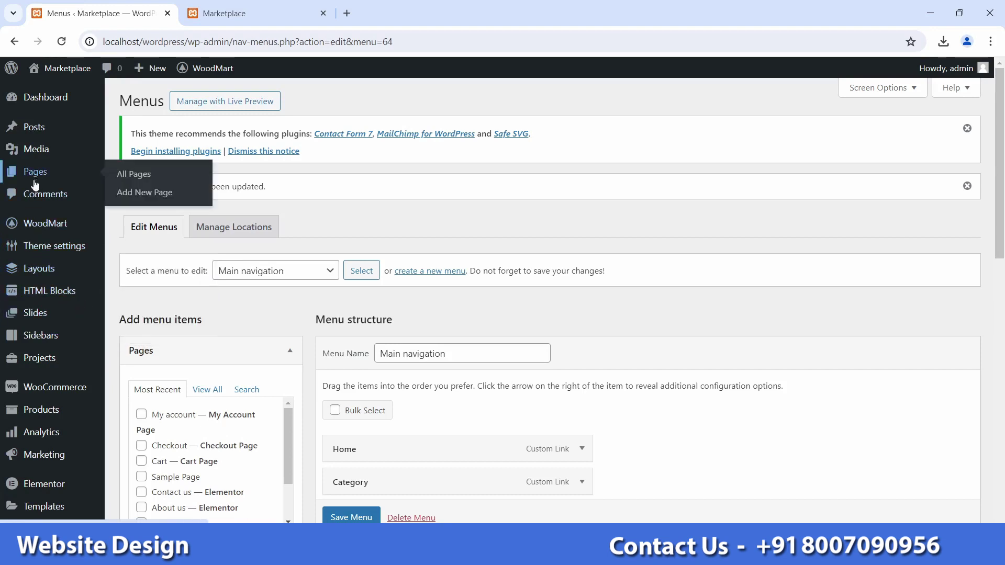
right_click(144, 198)
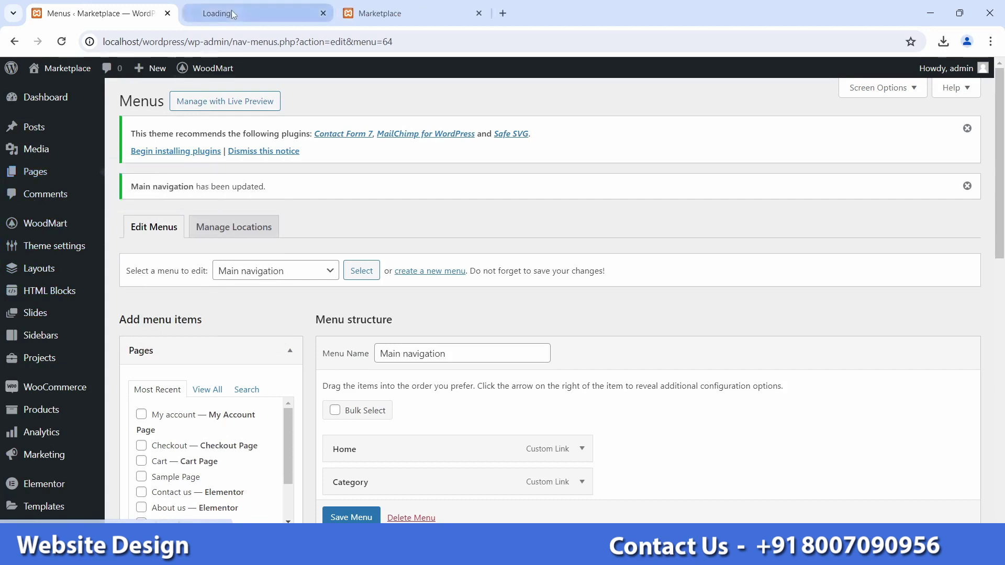
click(215, 13)
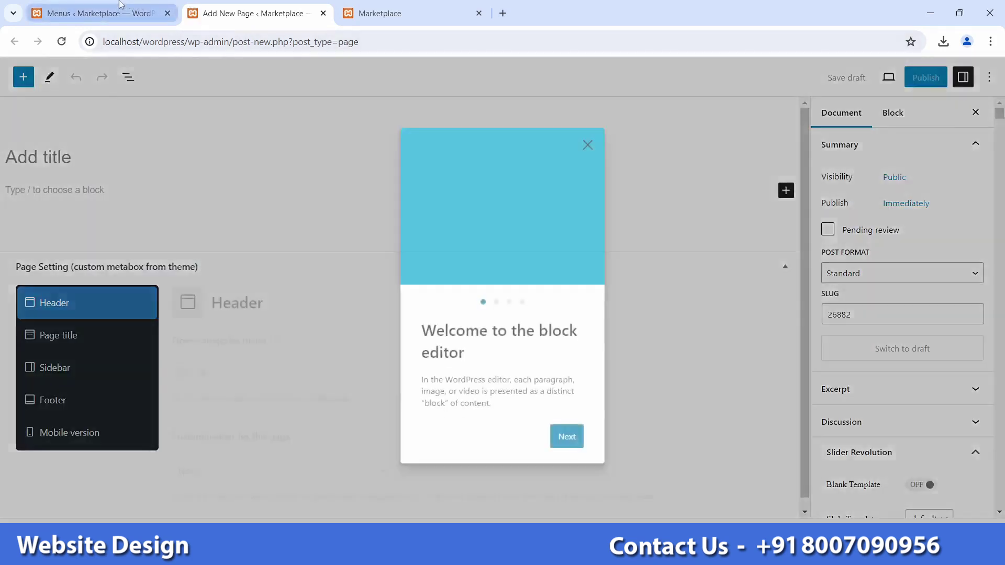
click(100, 13)
scroll(210, 391, down, 2)
scroll(209, 390, down, 1)
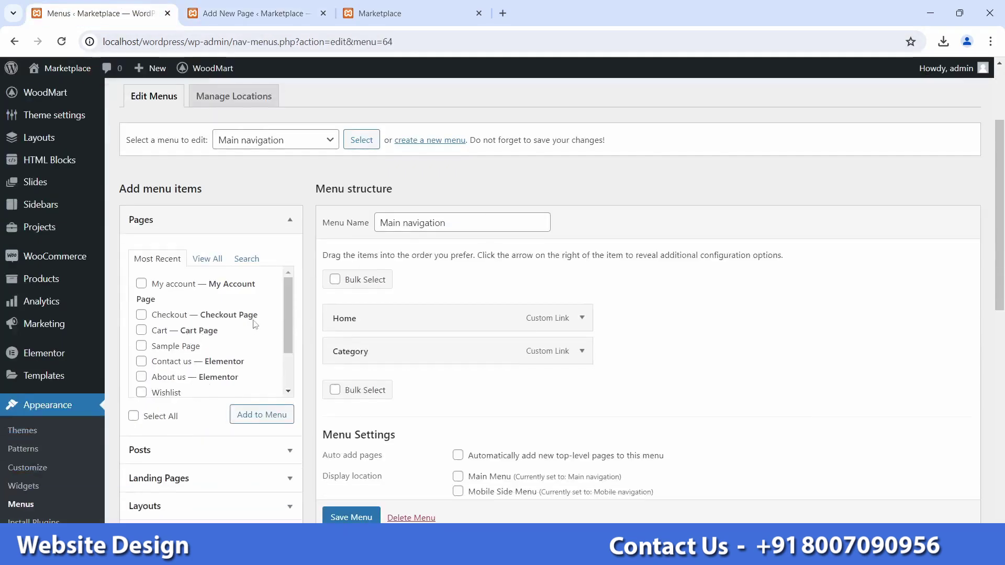
drag(281, 312, 283, 346)
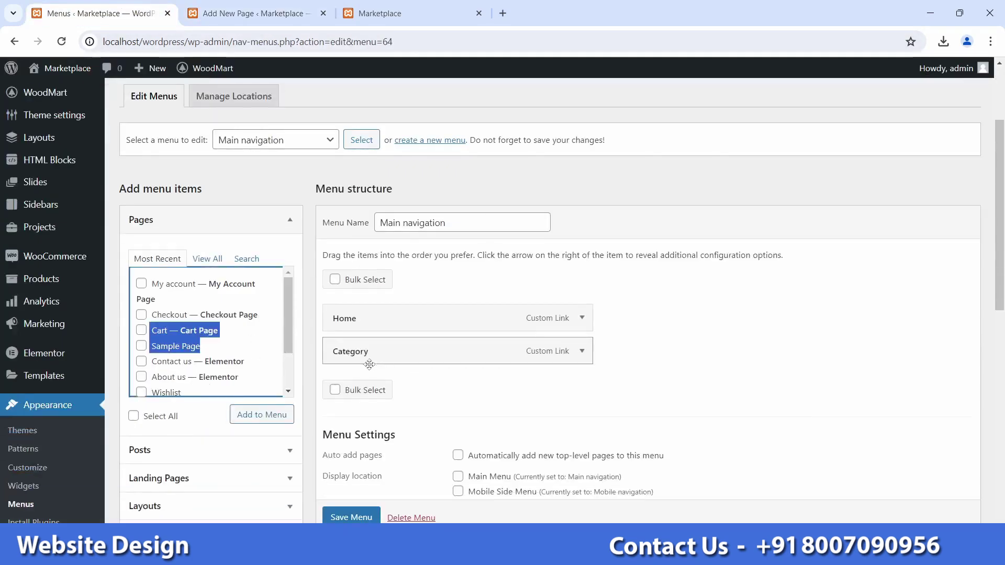
click(282, 207)
Step: Title the new page PHP, publish it, and close its editor tab
click(262, 14)
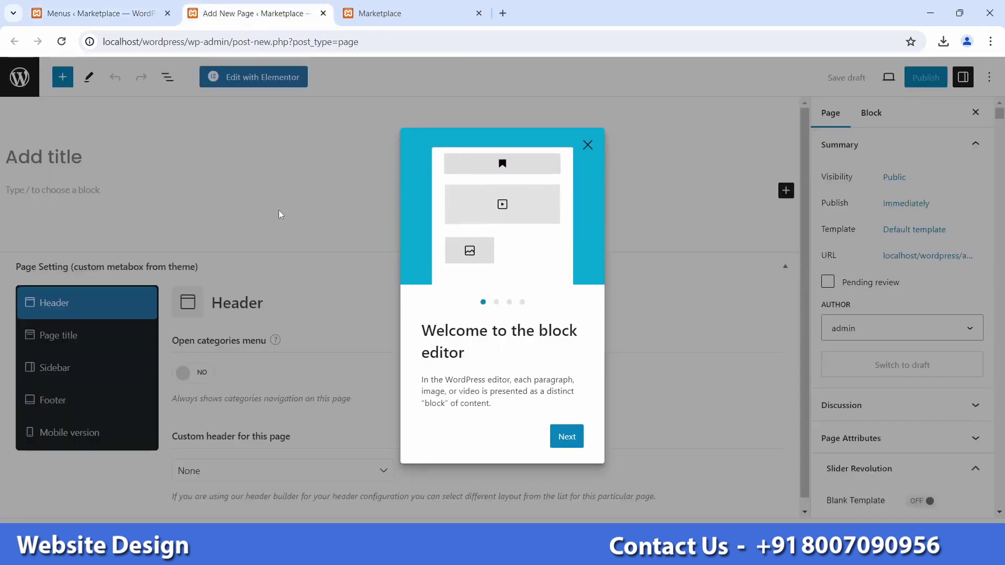
click(597, 153)
key(Caps_Lock)
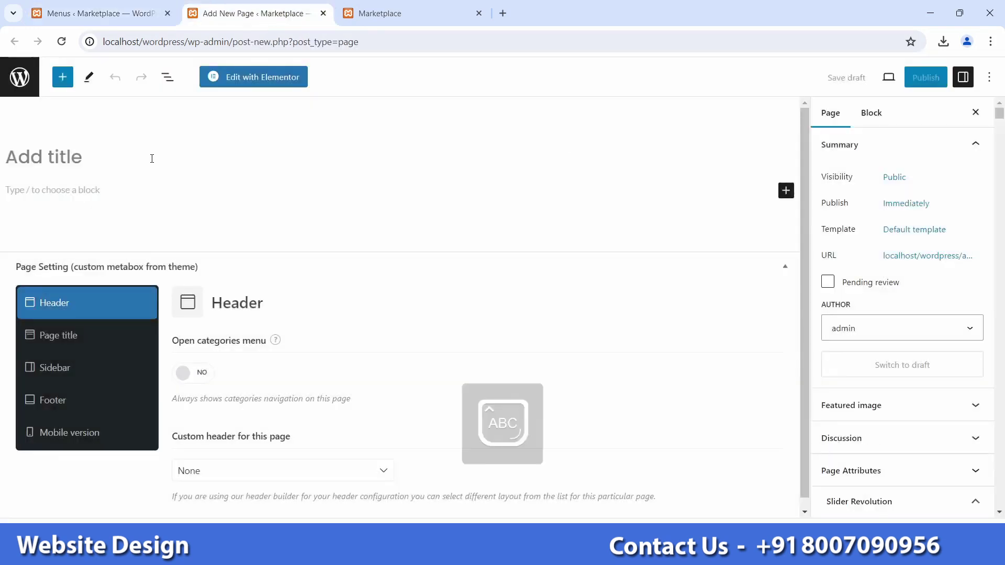
text(PHP)
key(Caps_Lock)
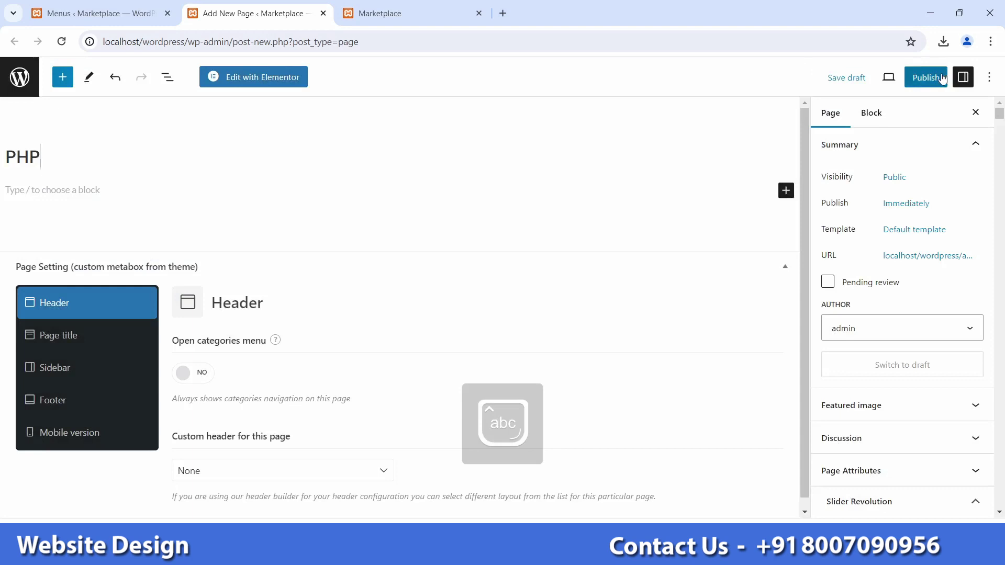
click(911, 78)
click(904, 78)
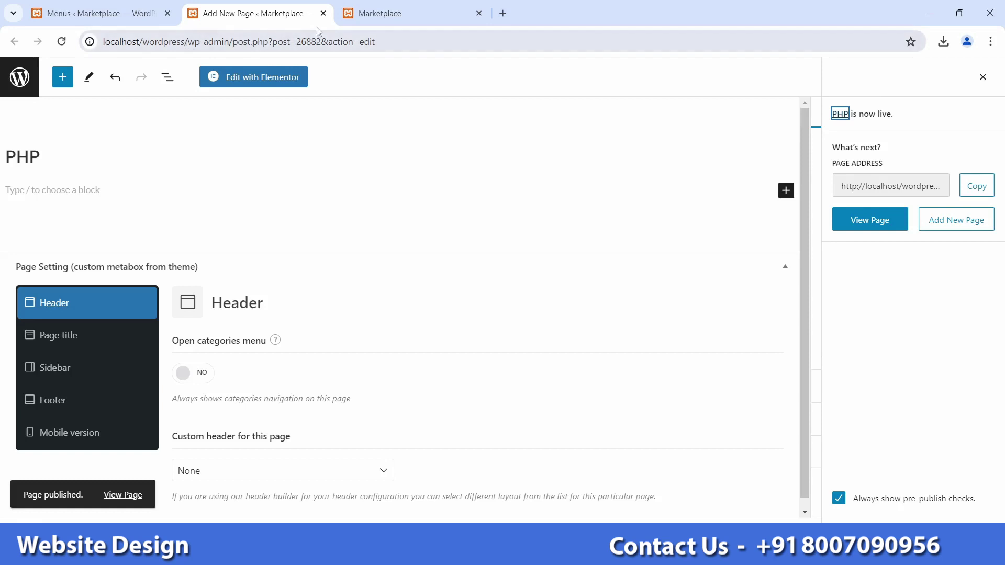
click(323, 13)
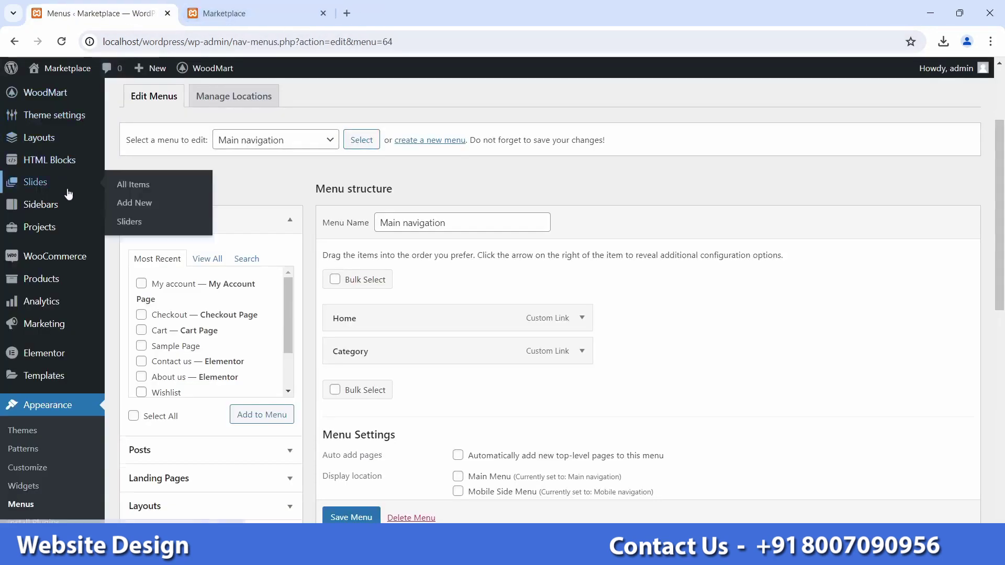
Step: Create a new page titled Java in another tab, publish it, and close its editor
scroll(67, 194, up, 3)
mouse_move(49, 176)
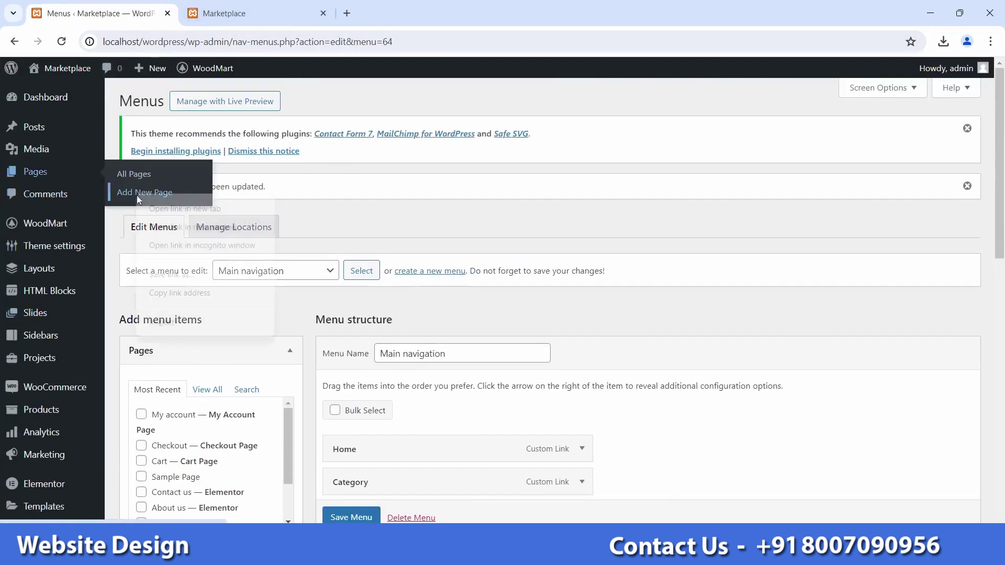
middle_click(139, 192)
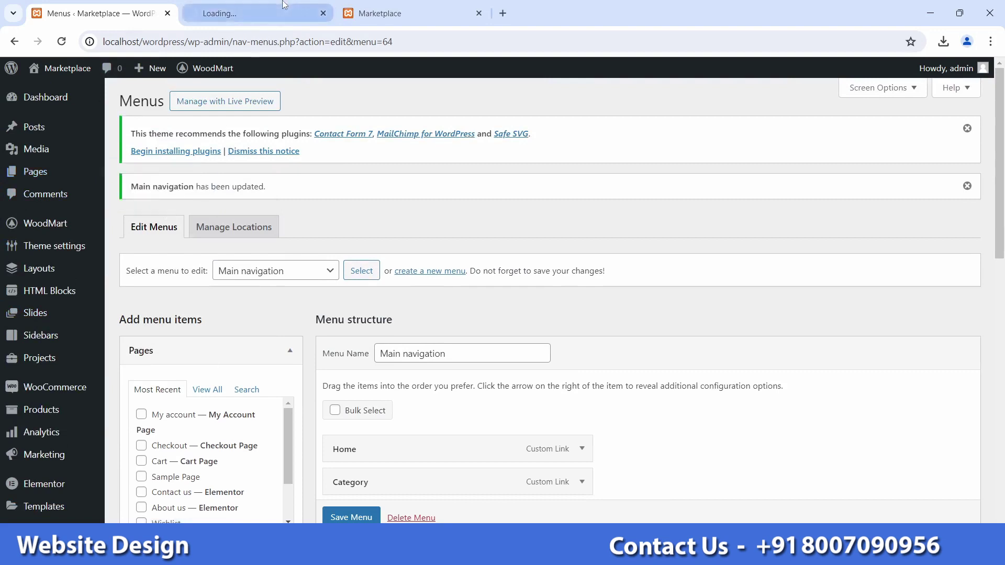
click(273, 14)
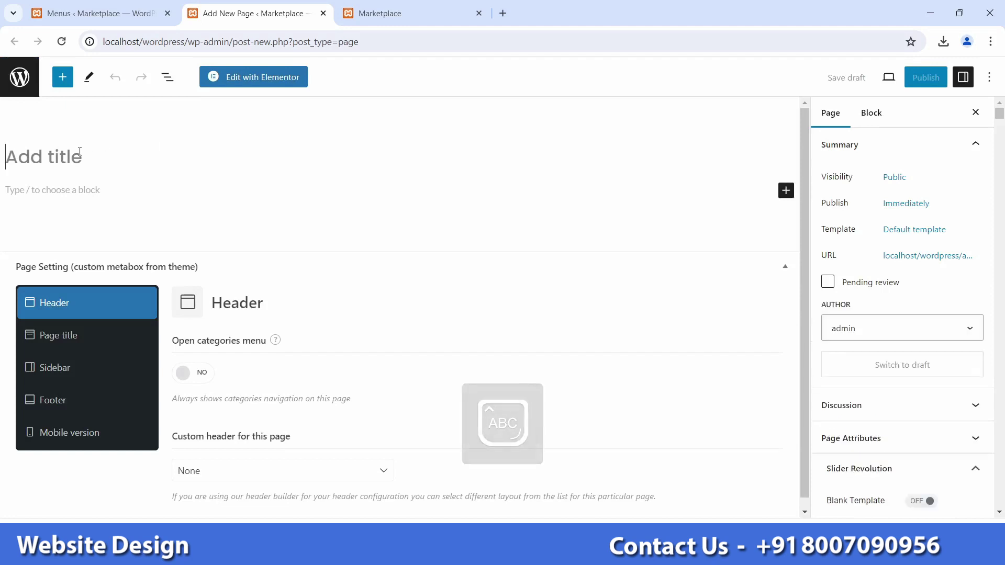
text(Java)
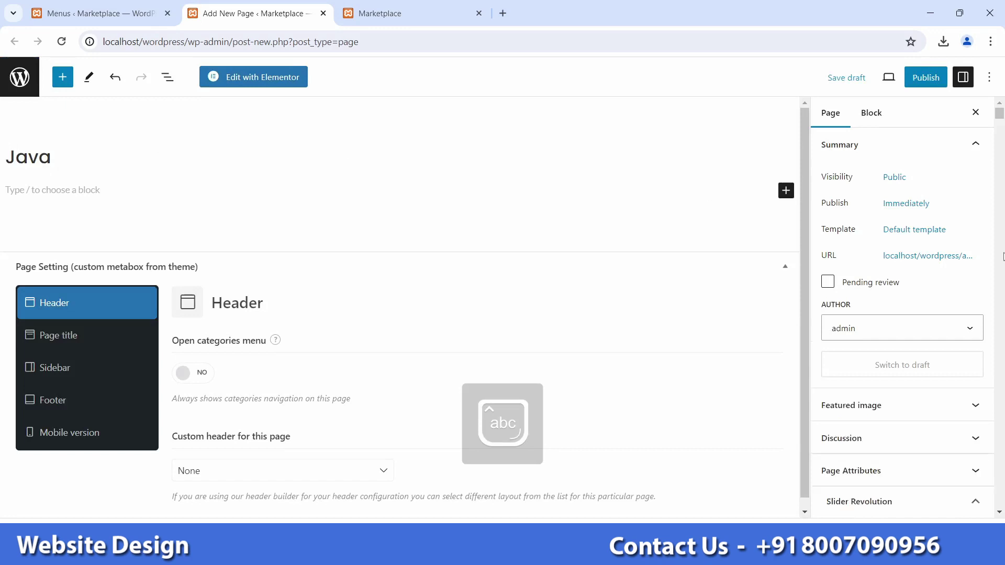
click(926, 77)
click(840, 87)
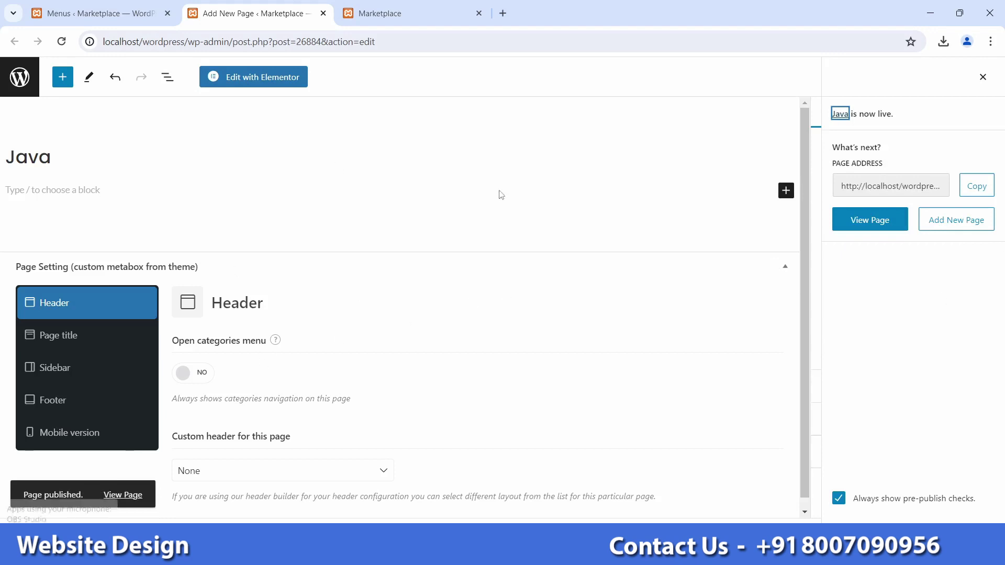
click(323, 13)
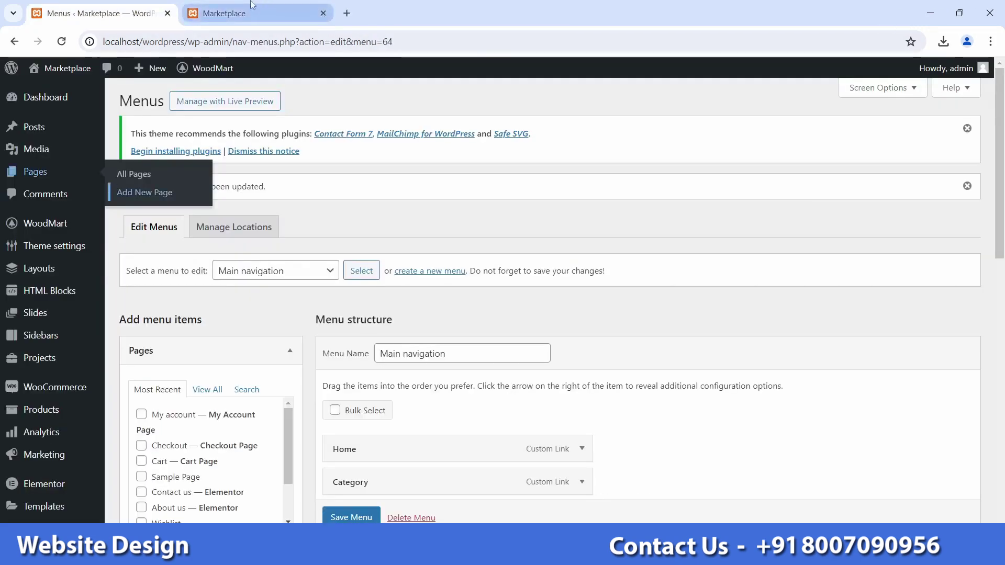
click(255, 11)
Step: Reload the storefront to check its header, then return to the Menus editor
click(60, 49)
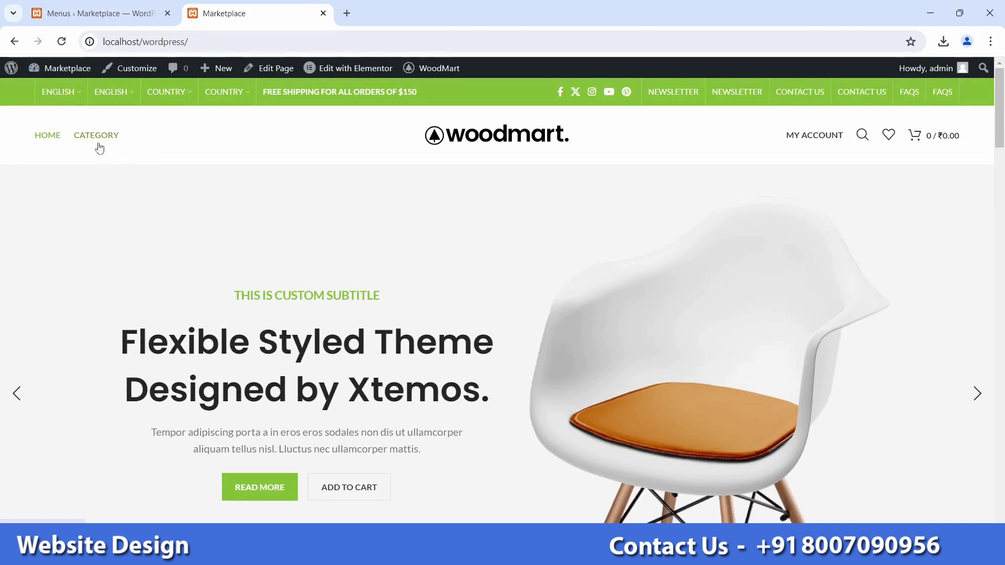
click(99, 13)
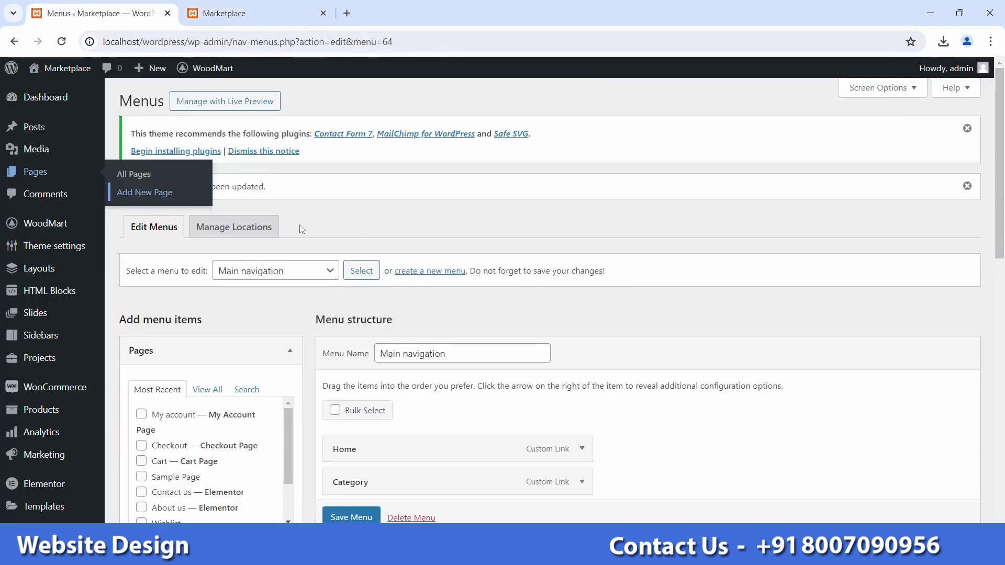
scroll(265, 340, down, 1)
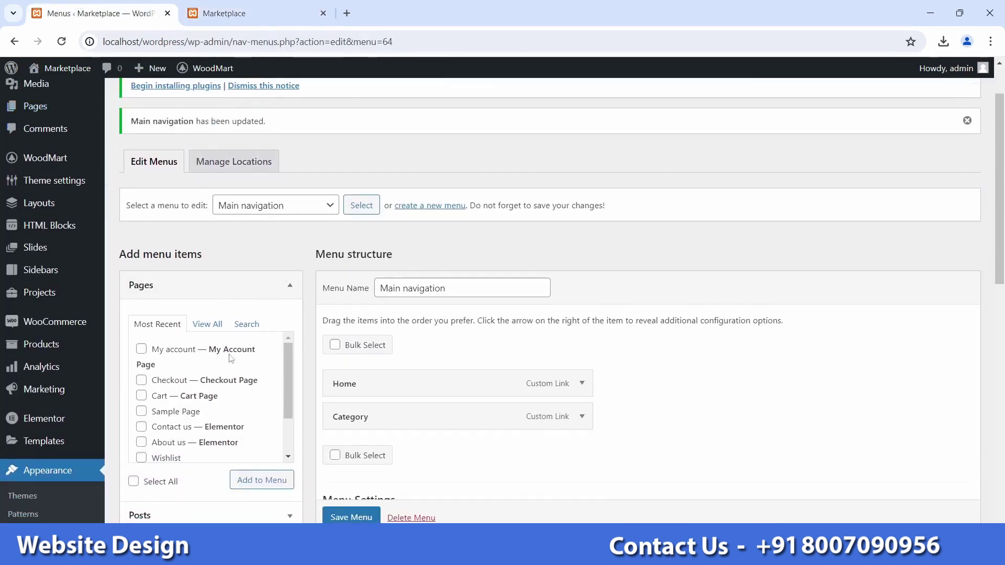
scroll(206, 355, up, 1)
scroll(208, 350, down, 2)
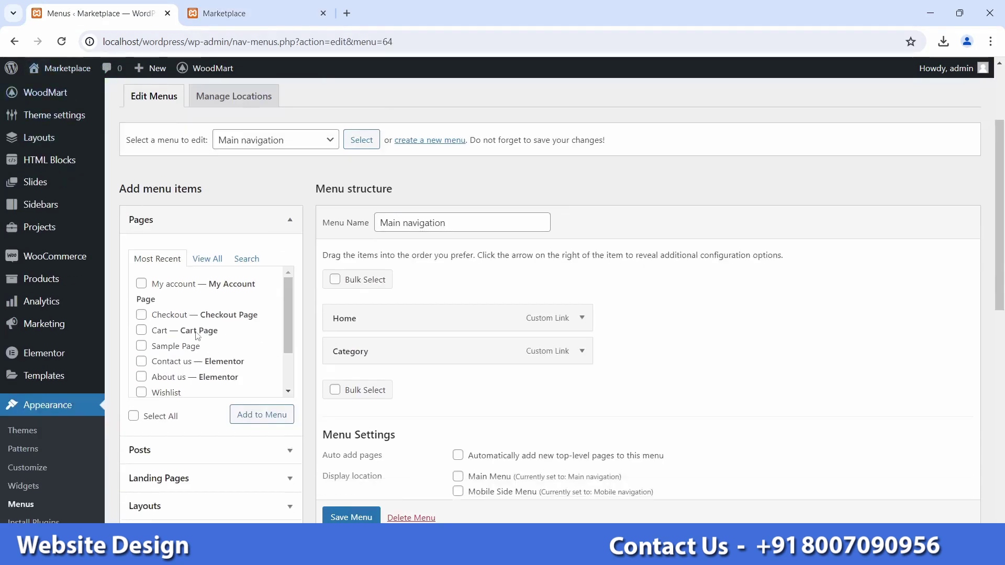
scroll(225, 309, down, 1)
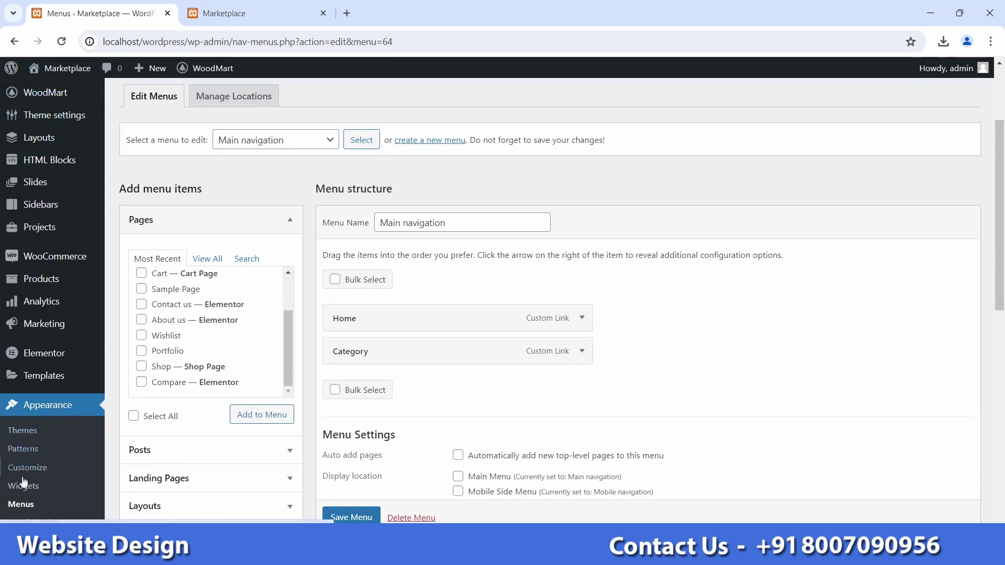
Step: Reload Appearance > Menus, choosing Leave, so Java and PHP appear among recent pages
click(20, 506)
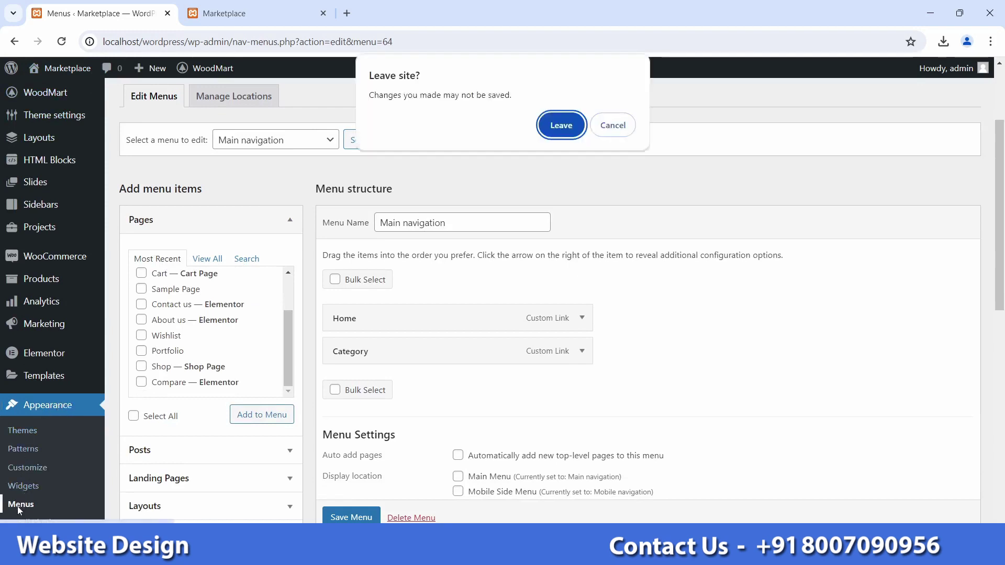
click(557, 124)
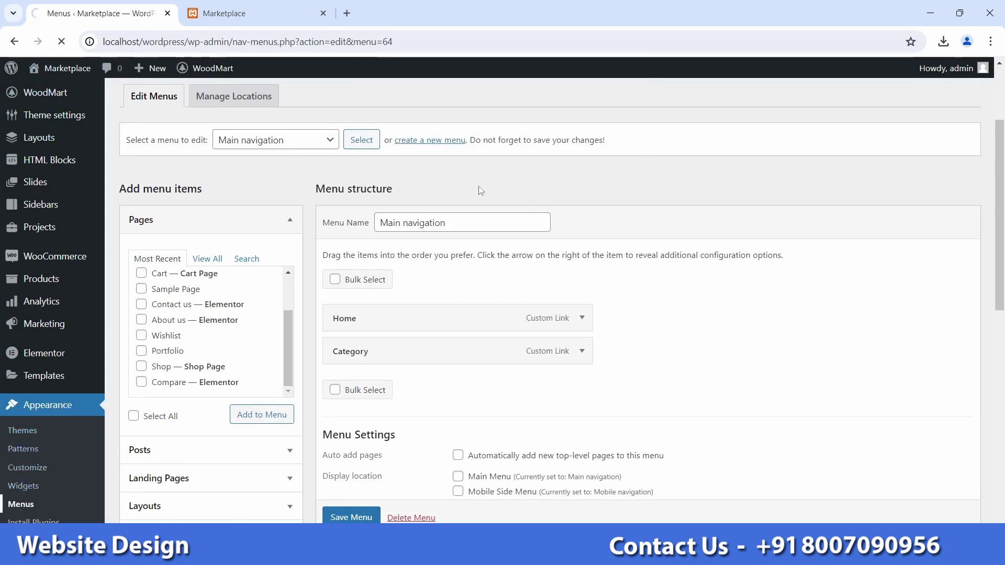
scroll(307, 279, down, 3)
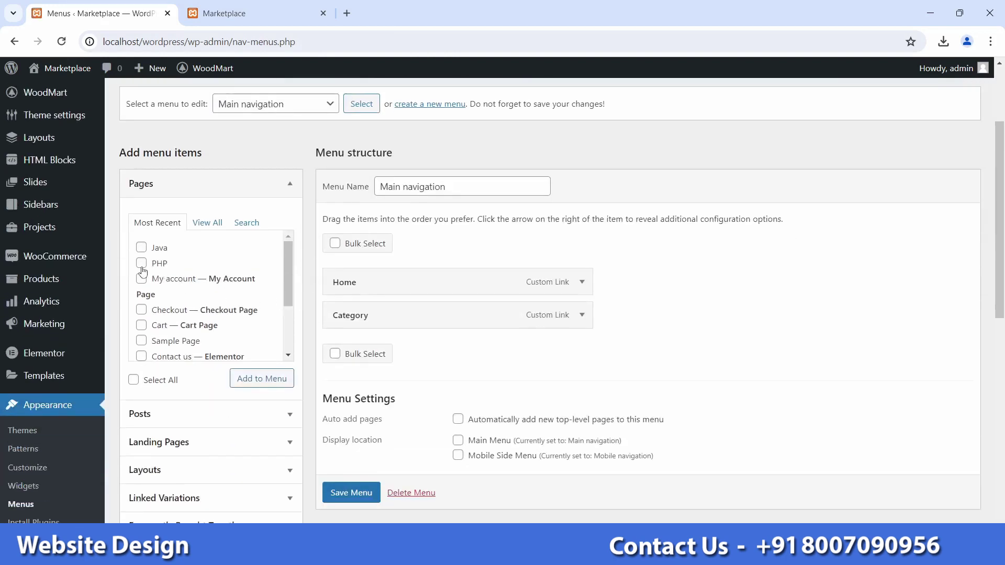
Step: Add the Java and PHP pages to the Main navigation menu, save it, and return to the storefront
click(142, 248)
click(143, 264)
click(244, 376)
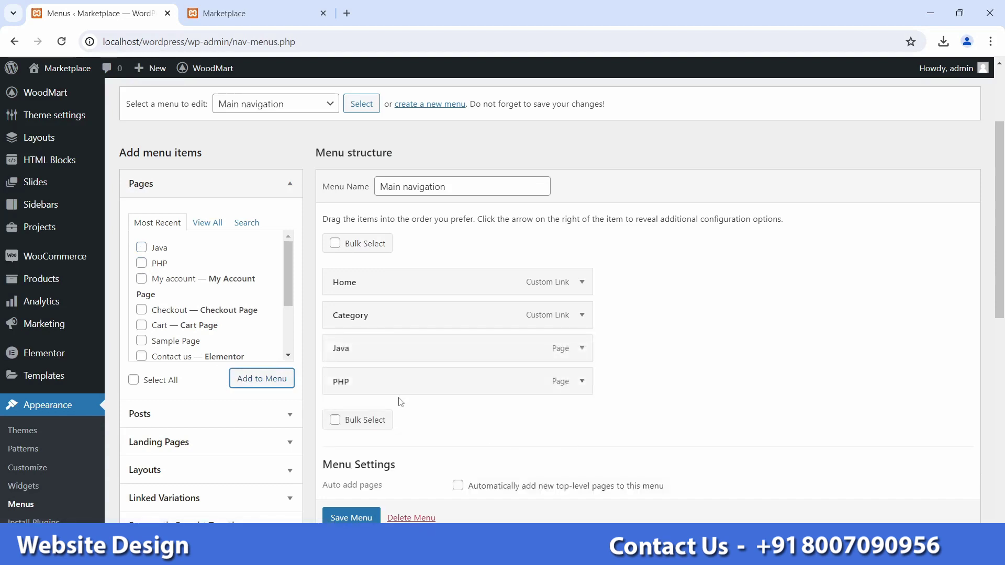
click(361, 517)
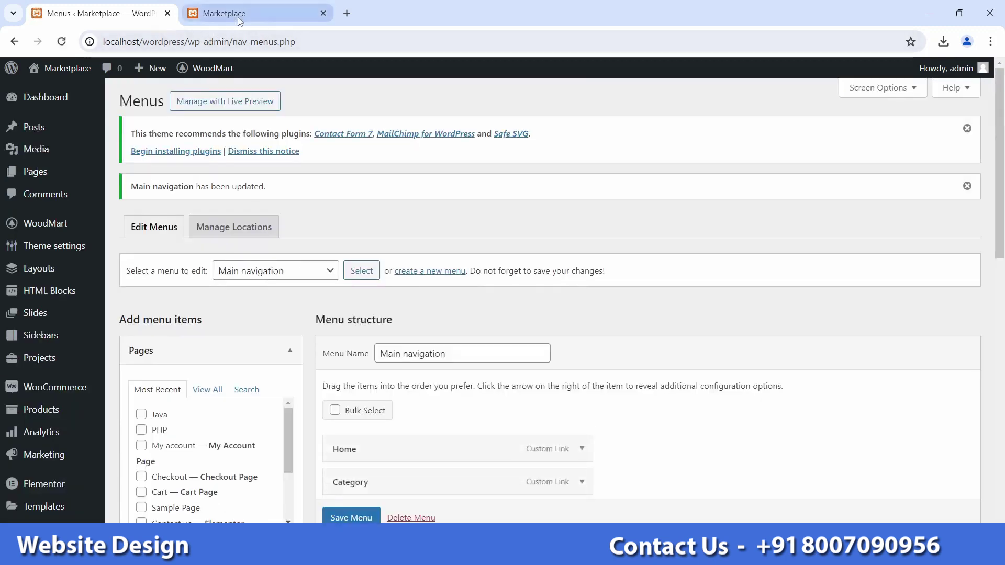
click(251, 13)
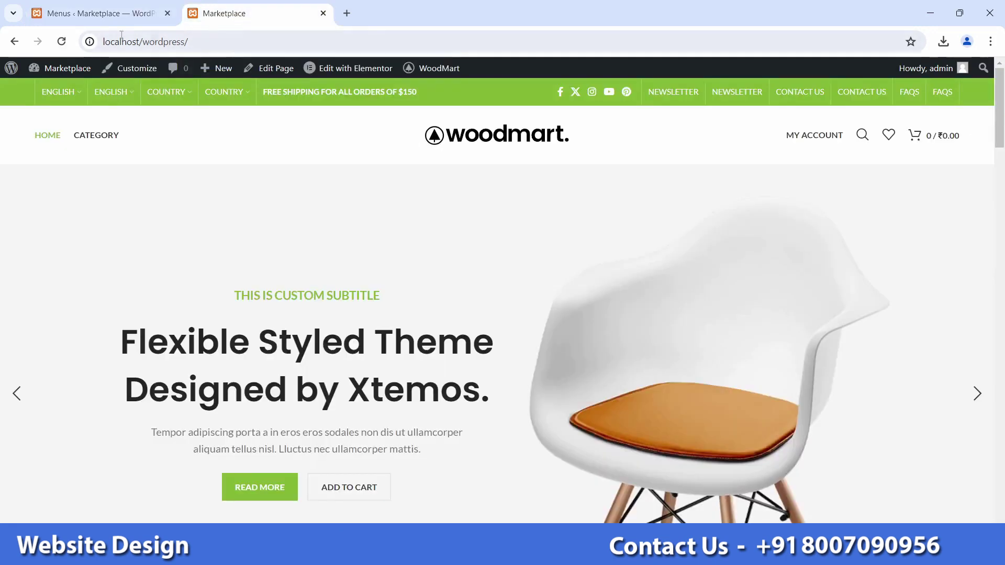
Step: Reload the storefront to see JAVA and PHP after HOME and CATEGORY, then return to Menus
click(61, 41)
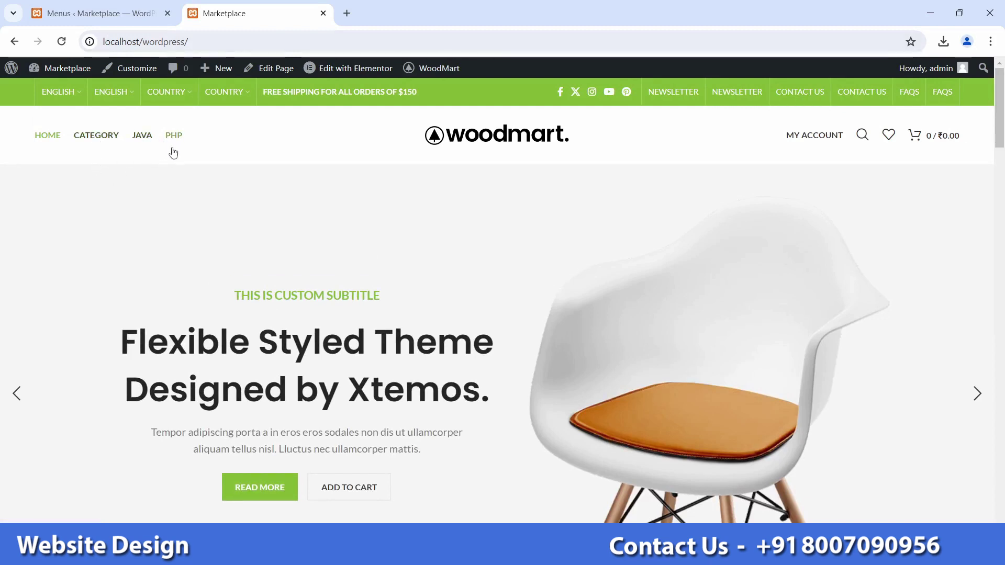
click(95, 14)
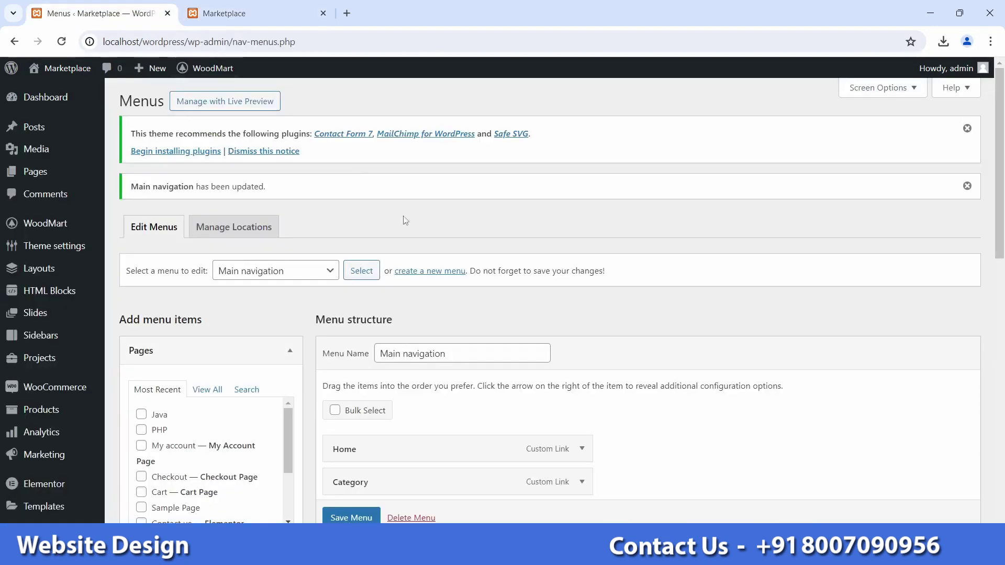
Step: Drag Java and PHP under Category as sub items and save the Main navigation menu
scroll(434, 272, down, 2)
scroll(435, 271, down, 2)
drag(377, 325, 400, 321)
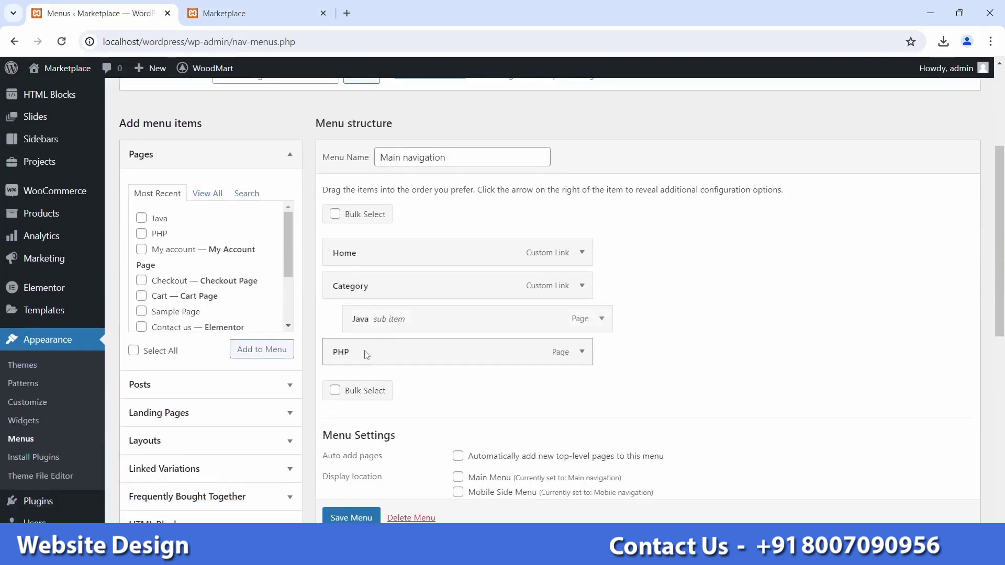
drag(340, 351, 390, 353)
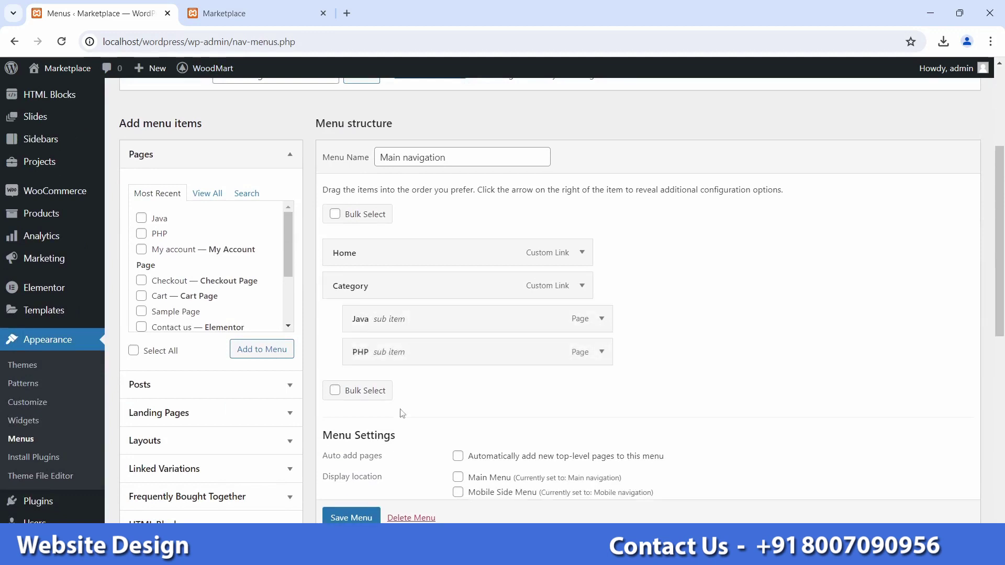
click(339, 516)
click(346, 497)
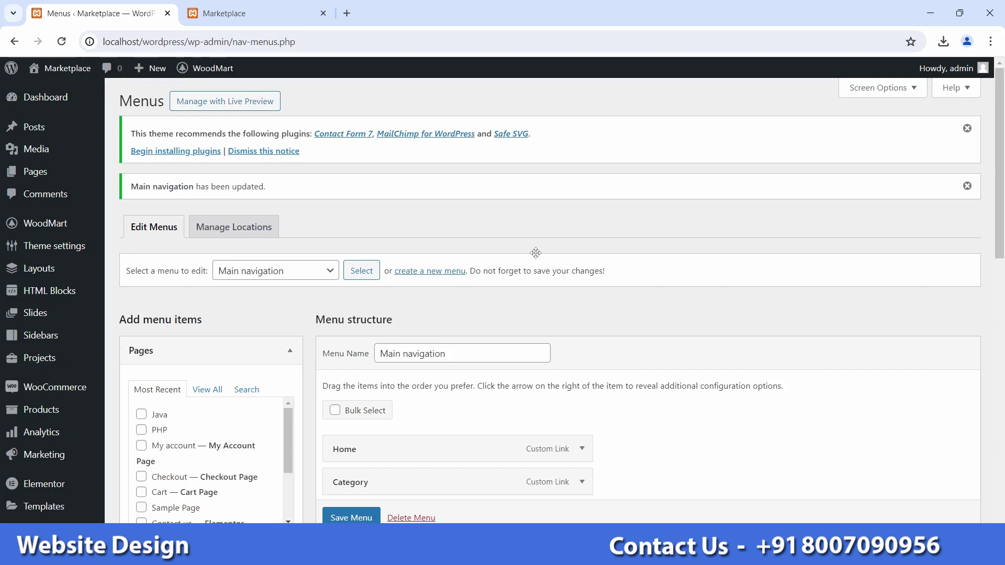
Step: Reload the storefront and check that the CATEGORY dropdown lists Java and PHP
scroll(444, 408, down, 3)
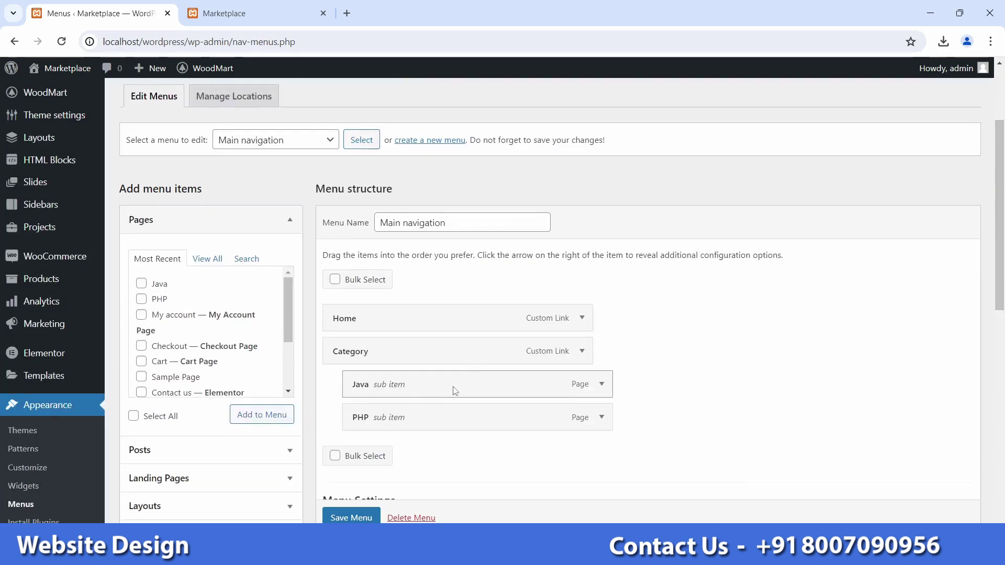
click(251, 14)
click(61, 41)
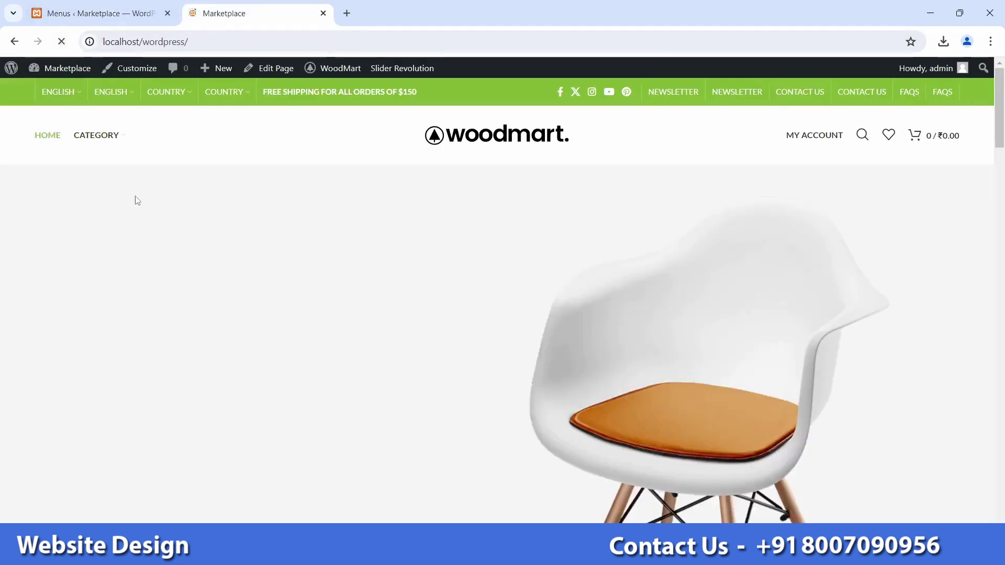
mouse_move(121, 139)
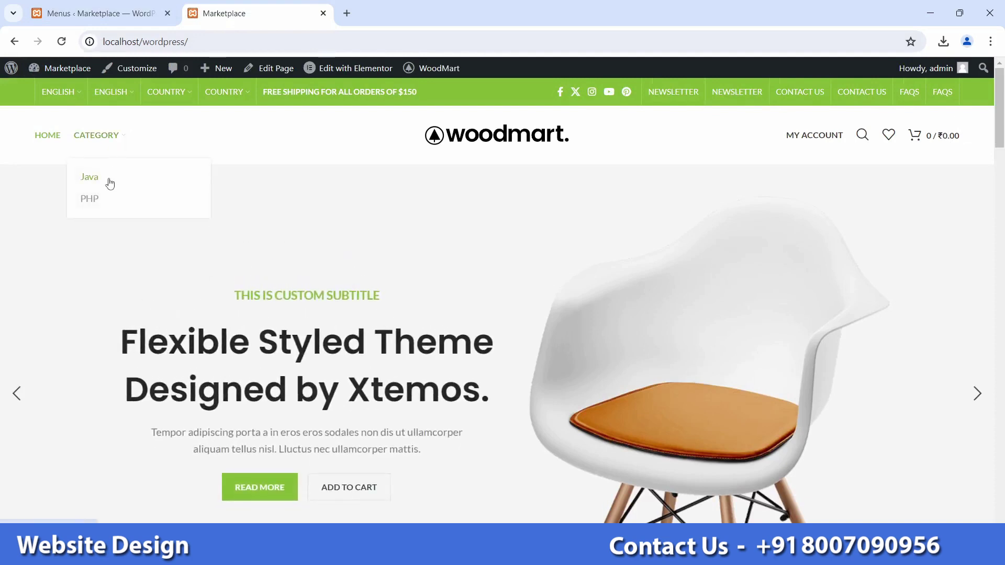